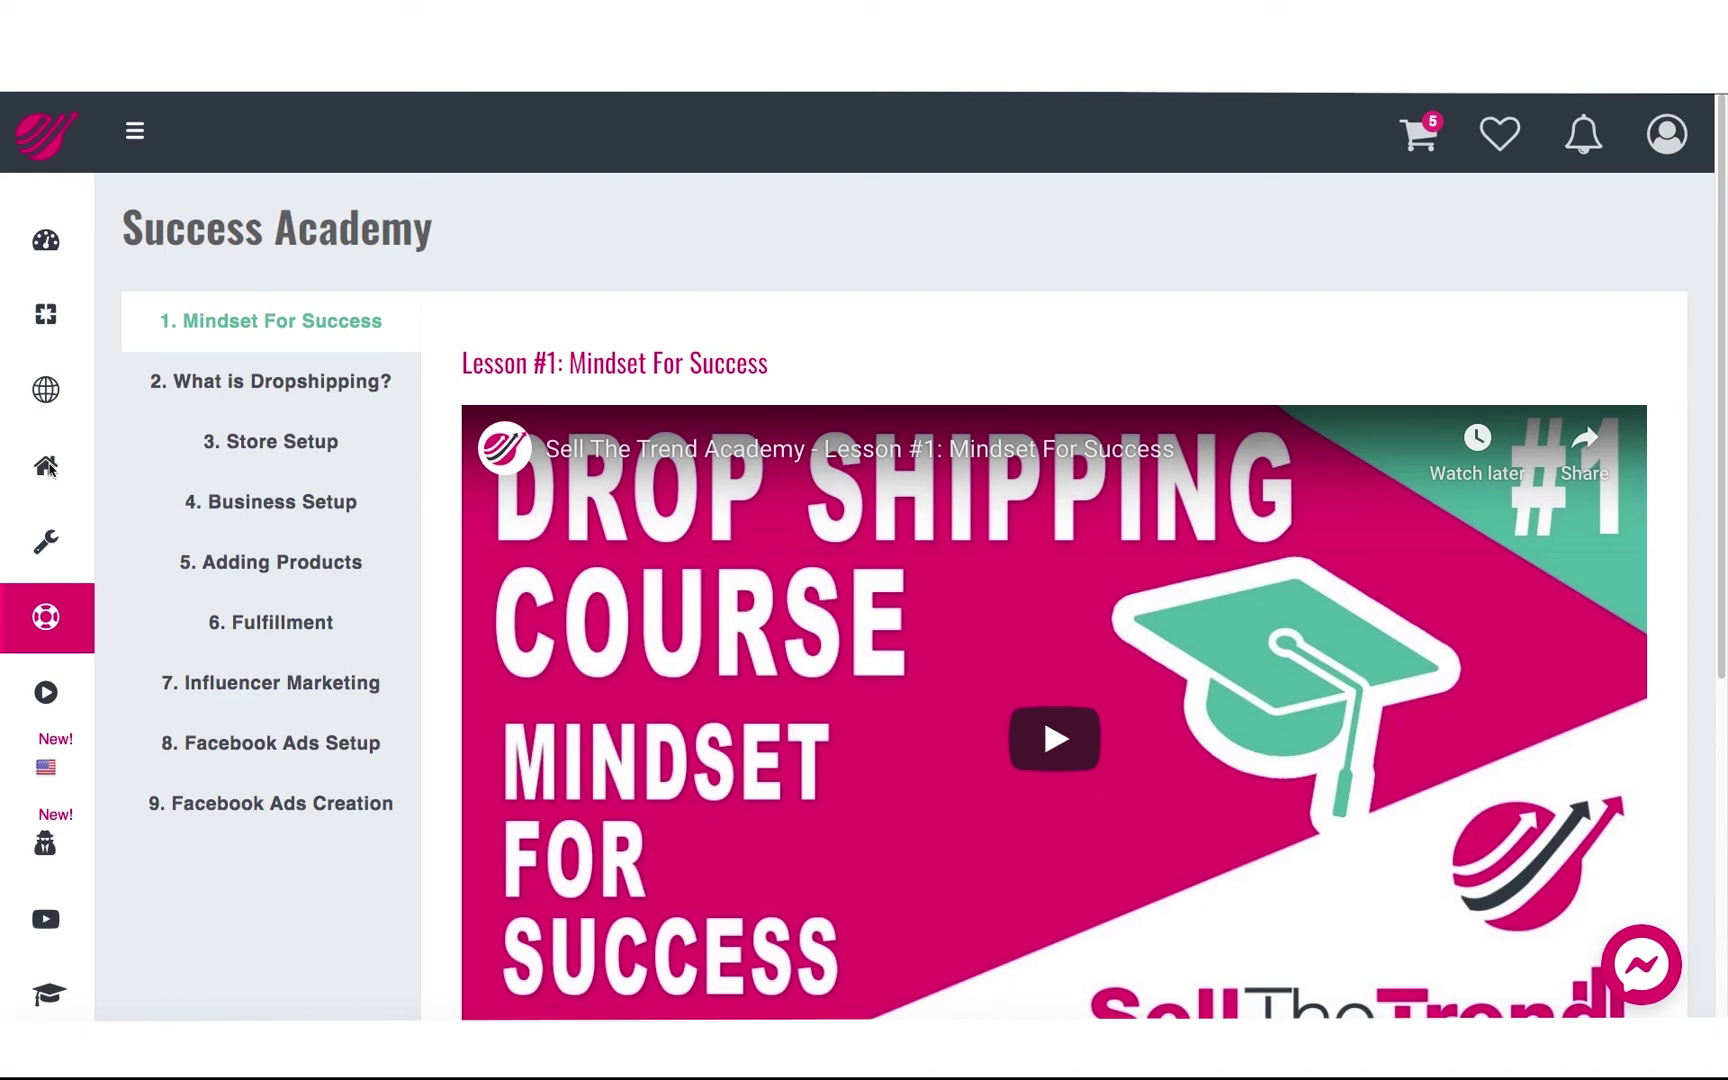
{"action": "mouse_move", "coordinate": [47, 472]}
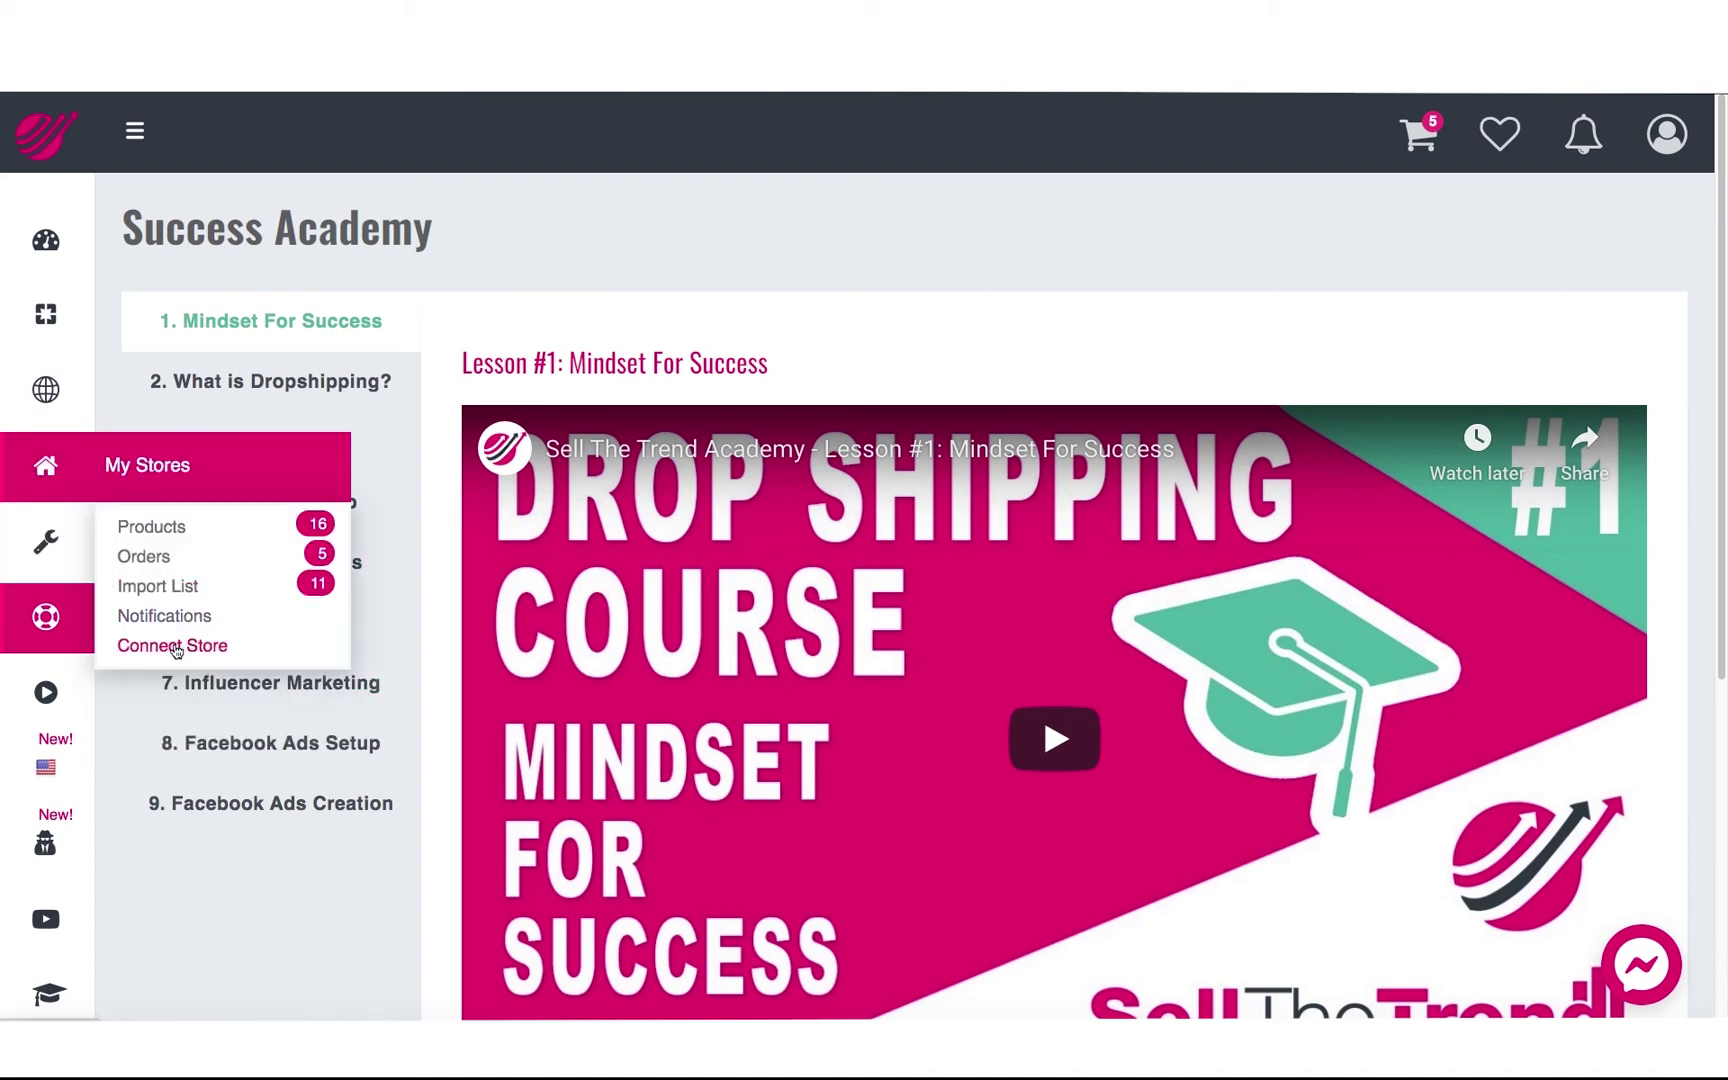
{"action": "left_click", "coordinate": [172, 646]}
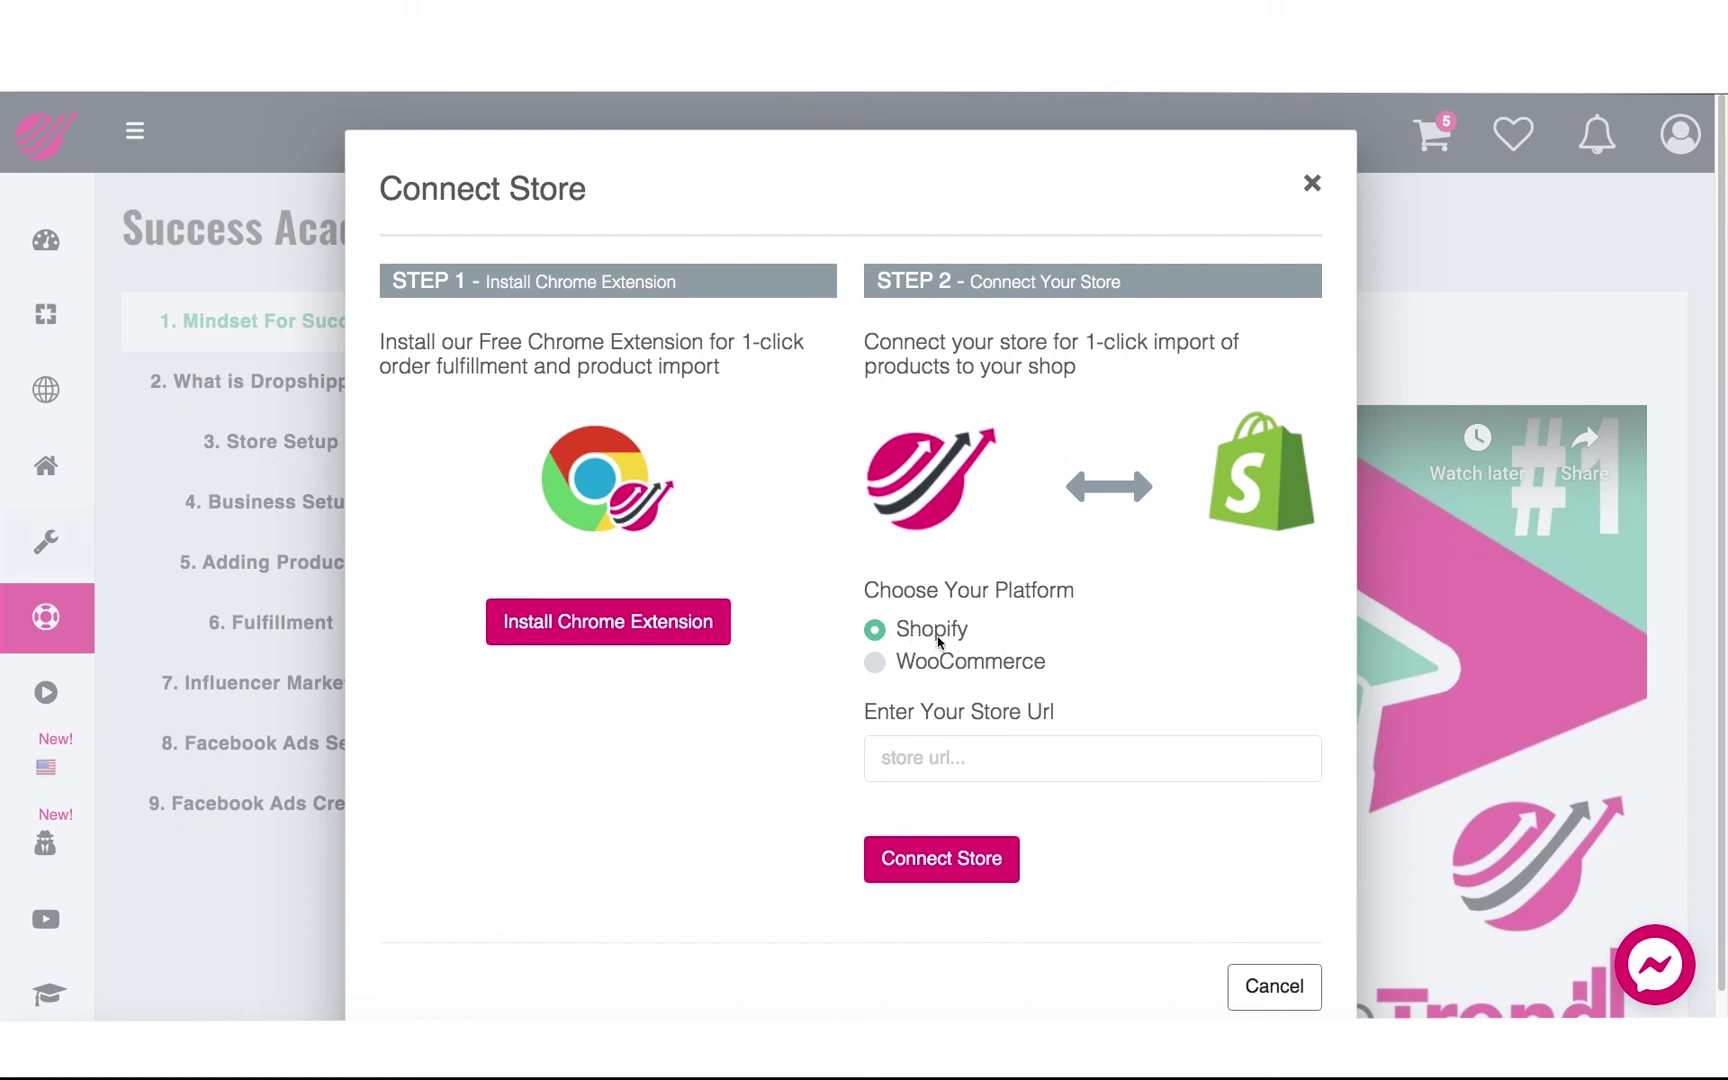
{"action": "key", "text": "Tab"}
{"action": "key", "text": "Tab"}
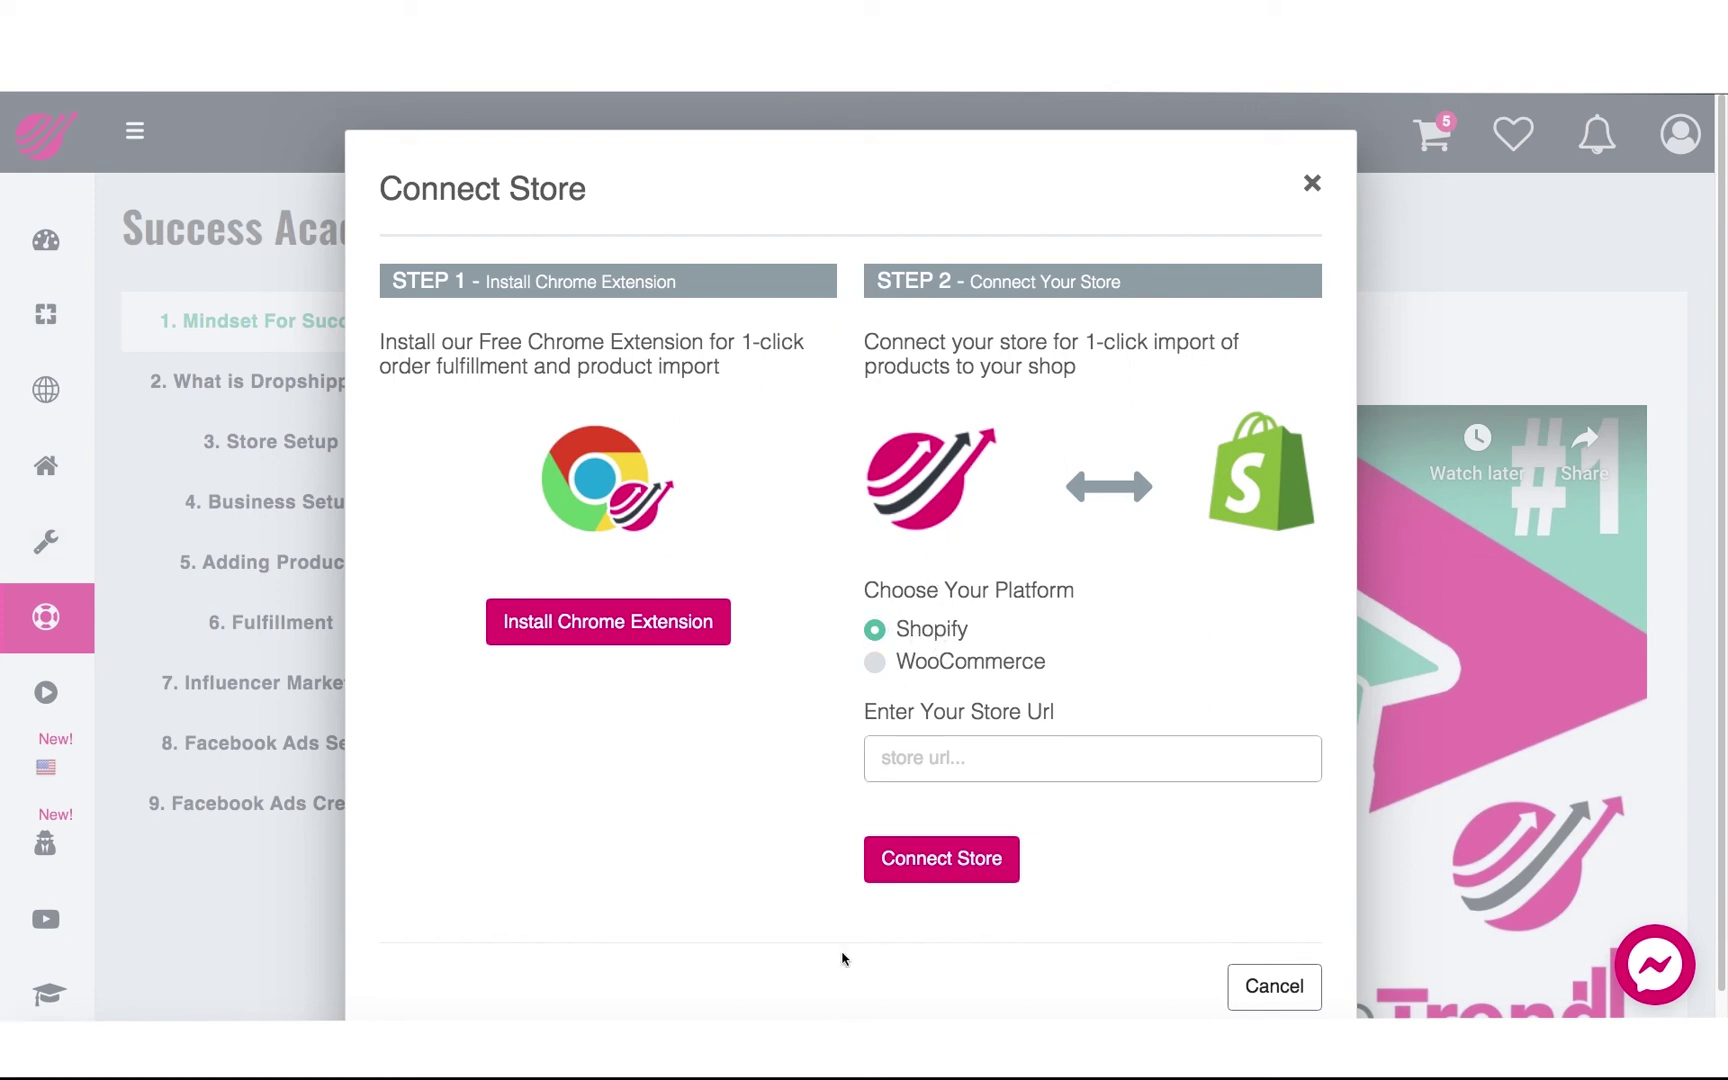
{"action": "type", "text": "htt"}
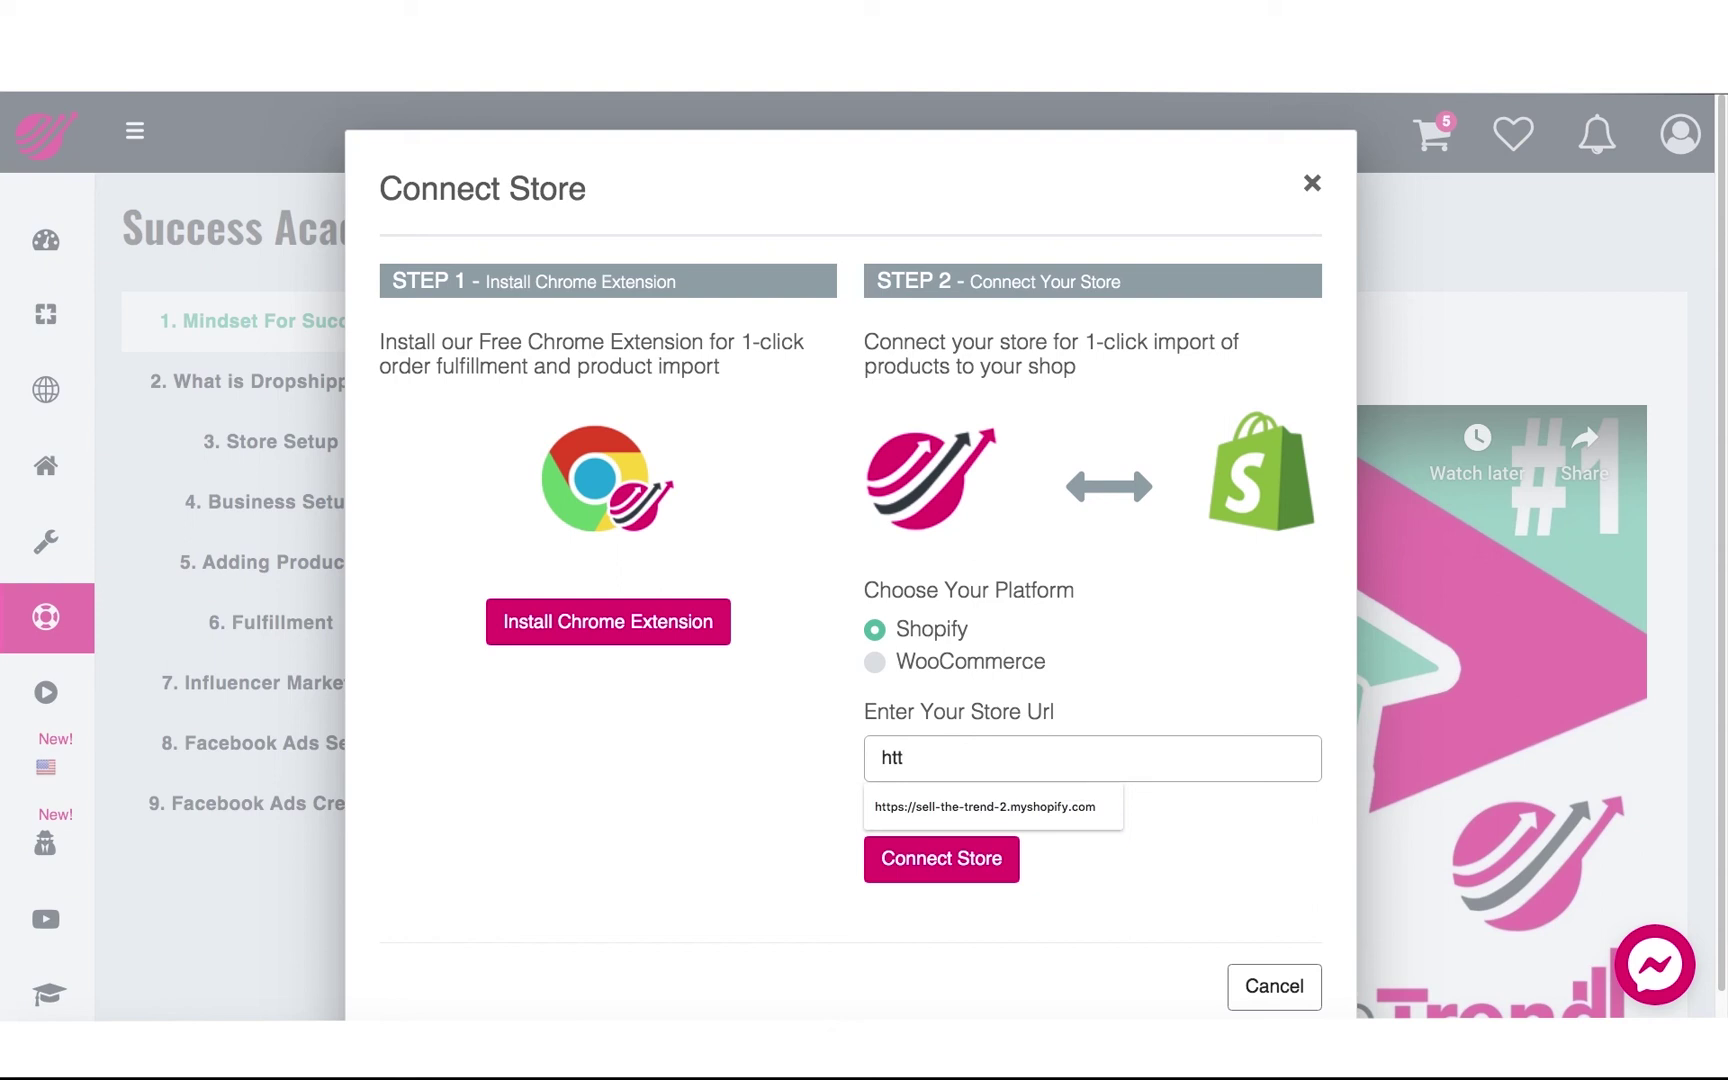
{"action": "key", "text": "Down"}
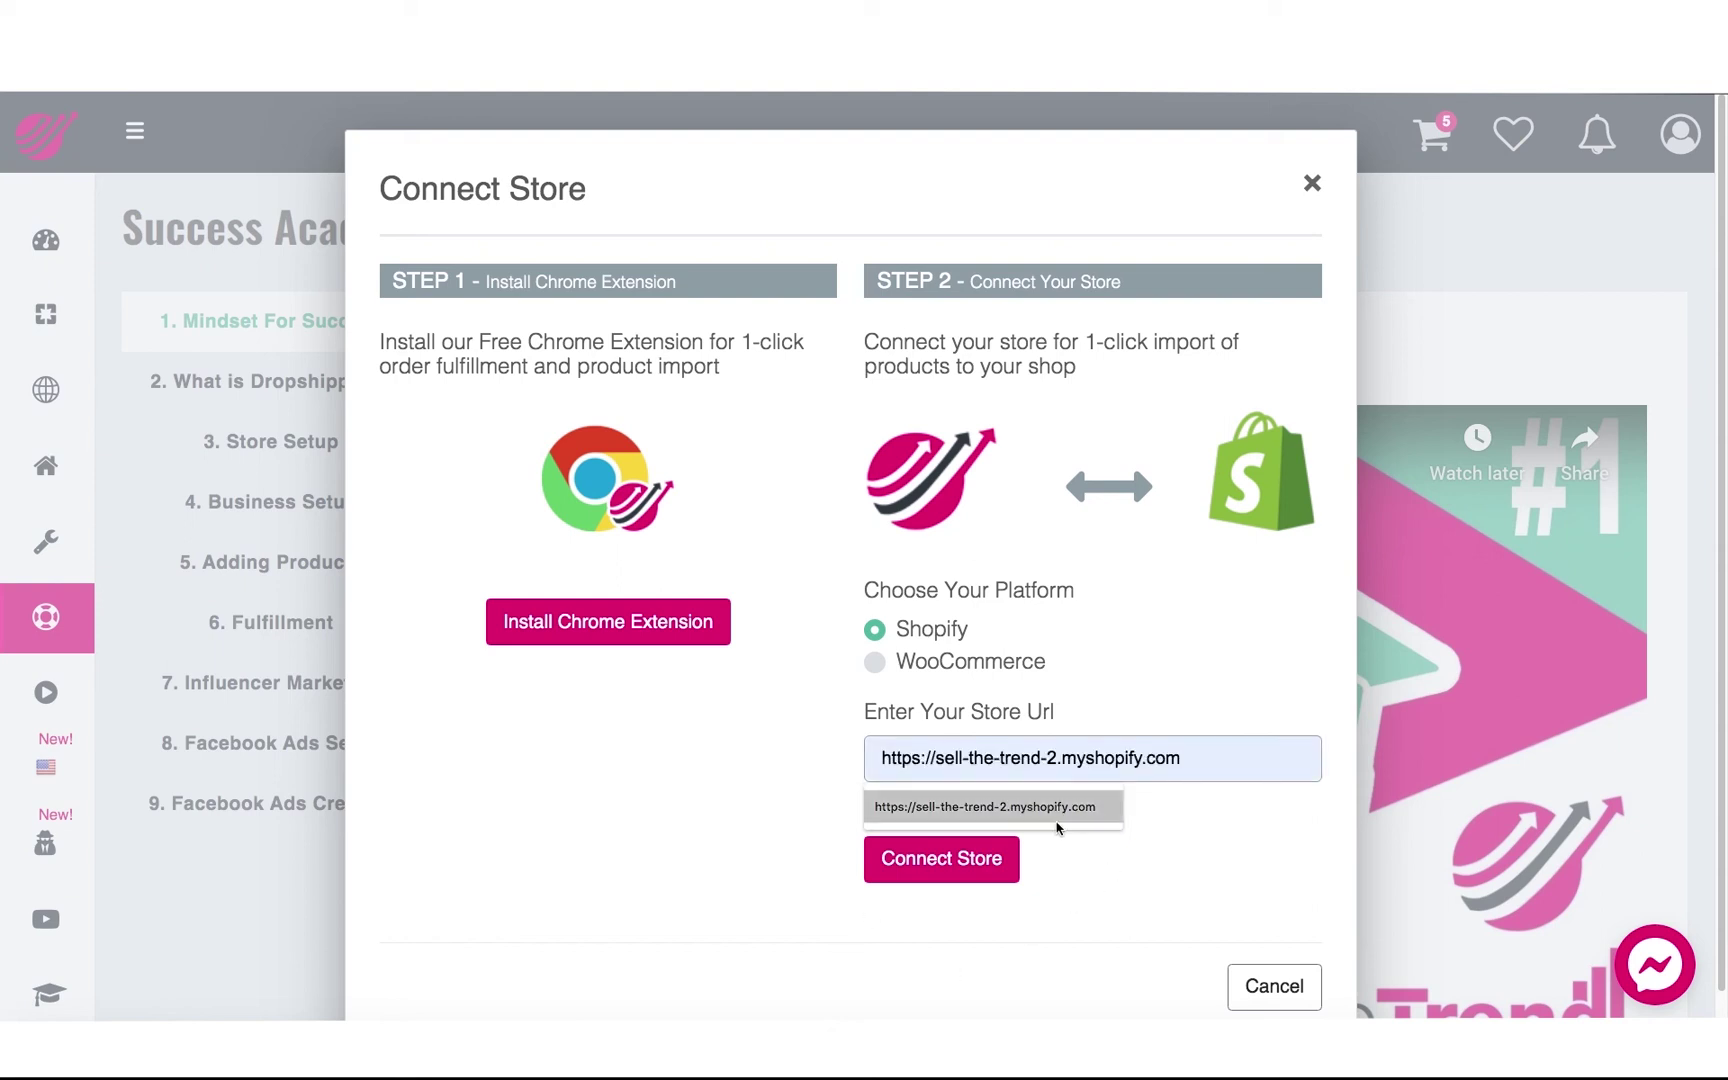
{"action": "left_click", "coordinate": [1060, 815]}
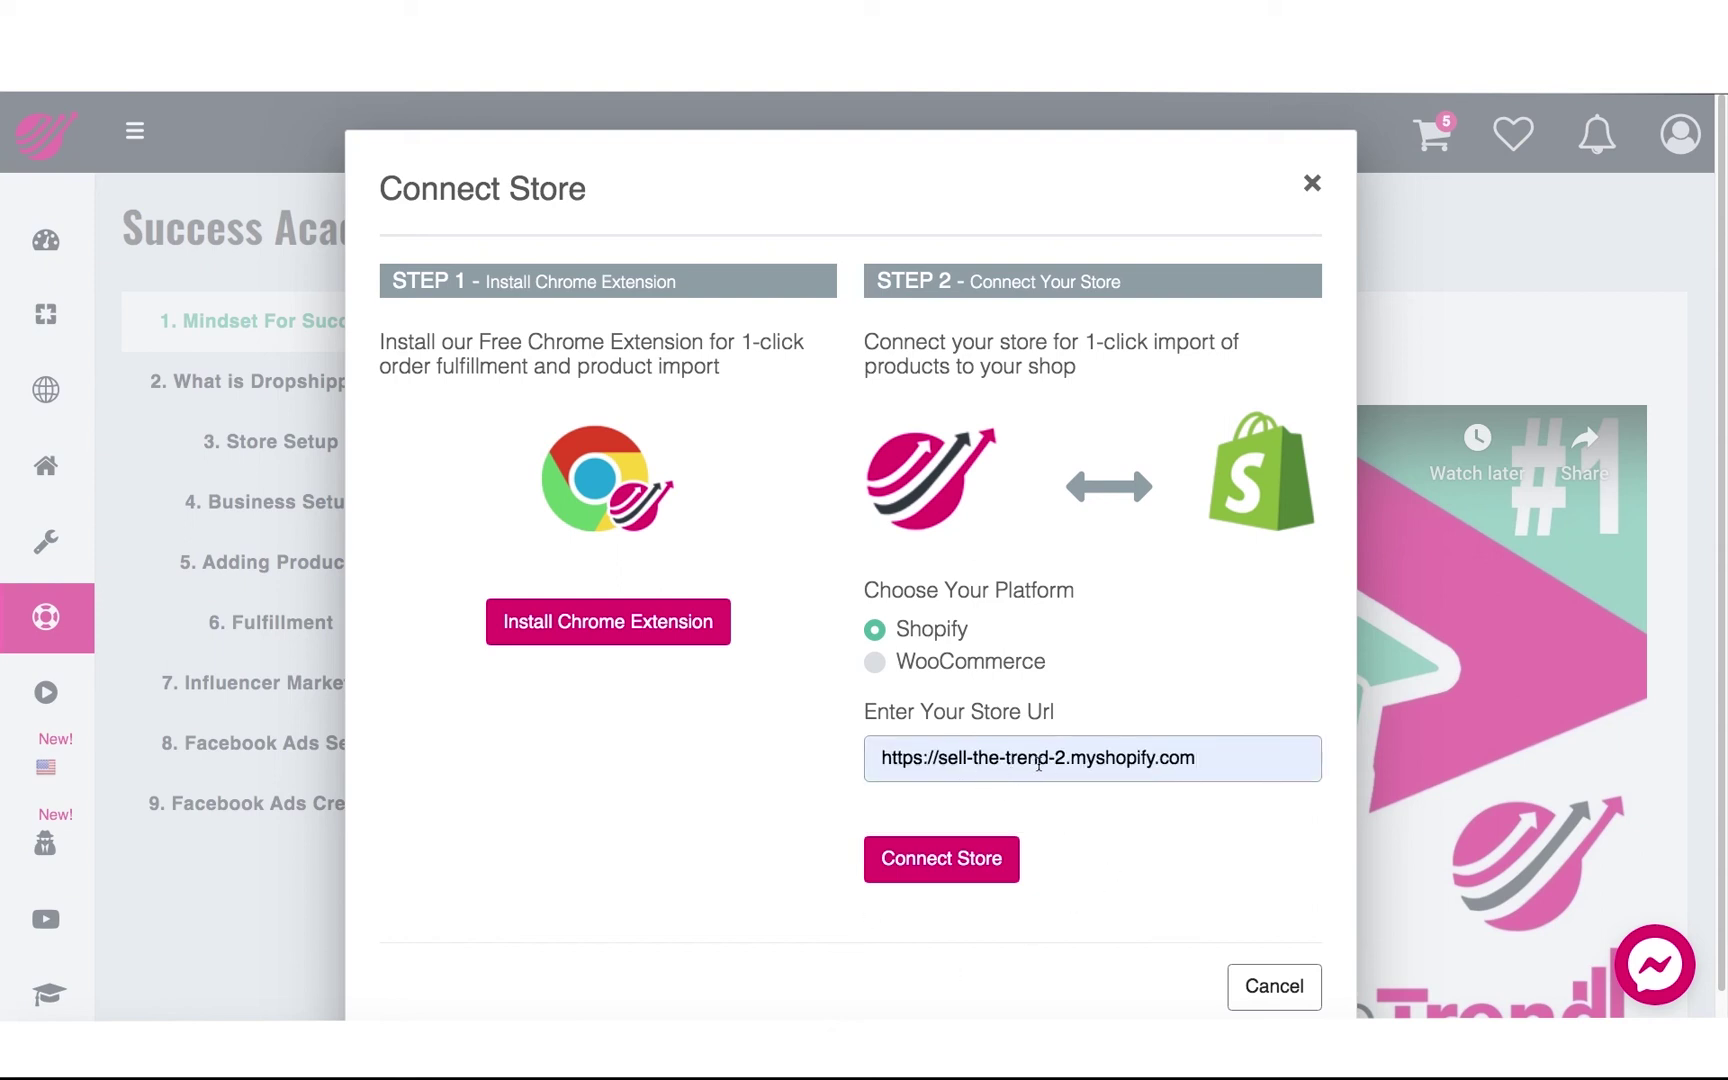
{"action": "left_click_drag", "start_coordinate": [1067, 757], "coordinate": [1198, 805]}
{"action": "left_click", "coordinate": [1108, 749]}
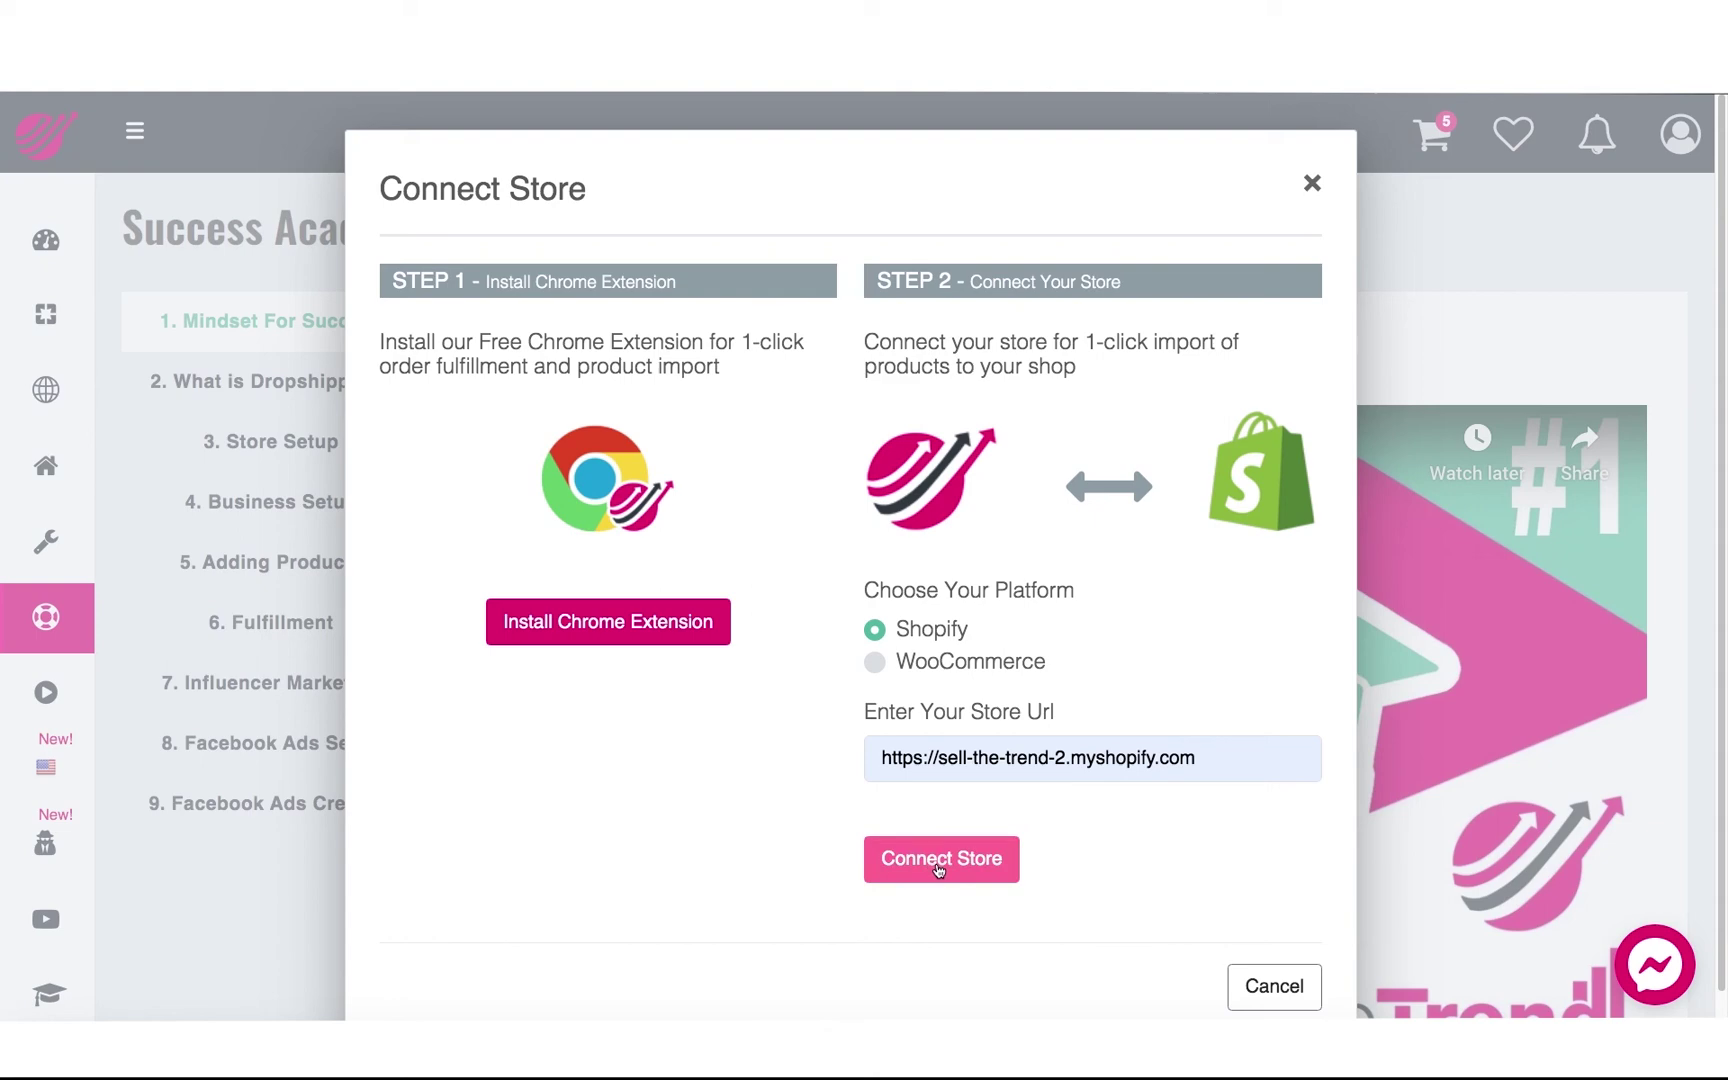
{"action": "left_click", "coordinate": [938, 866]}
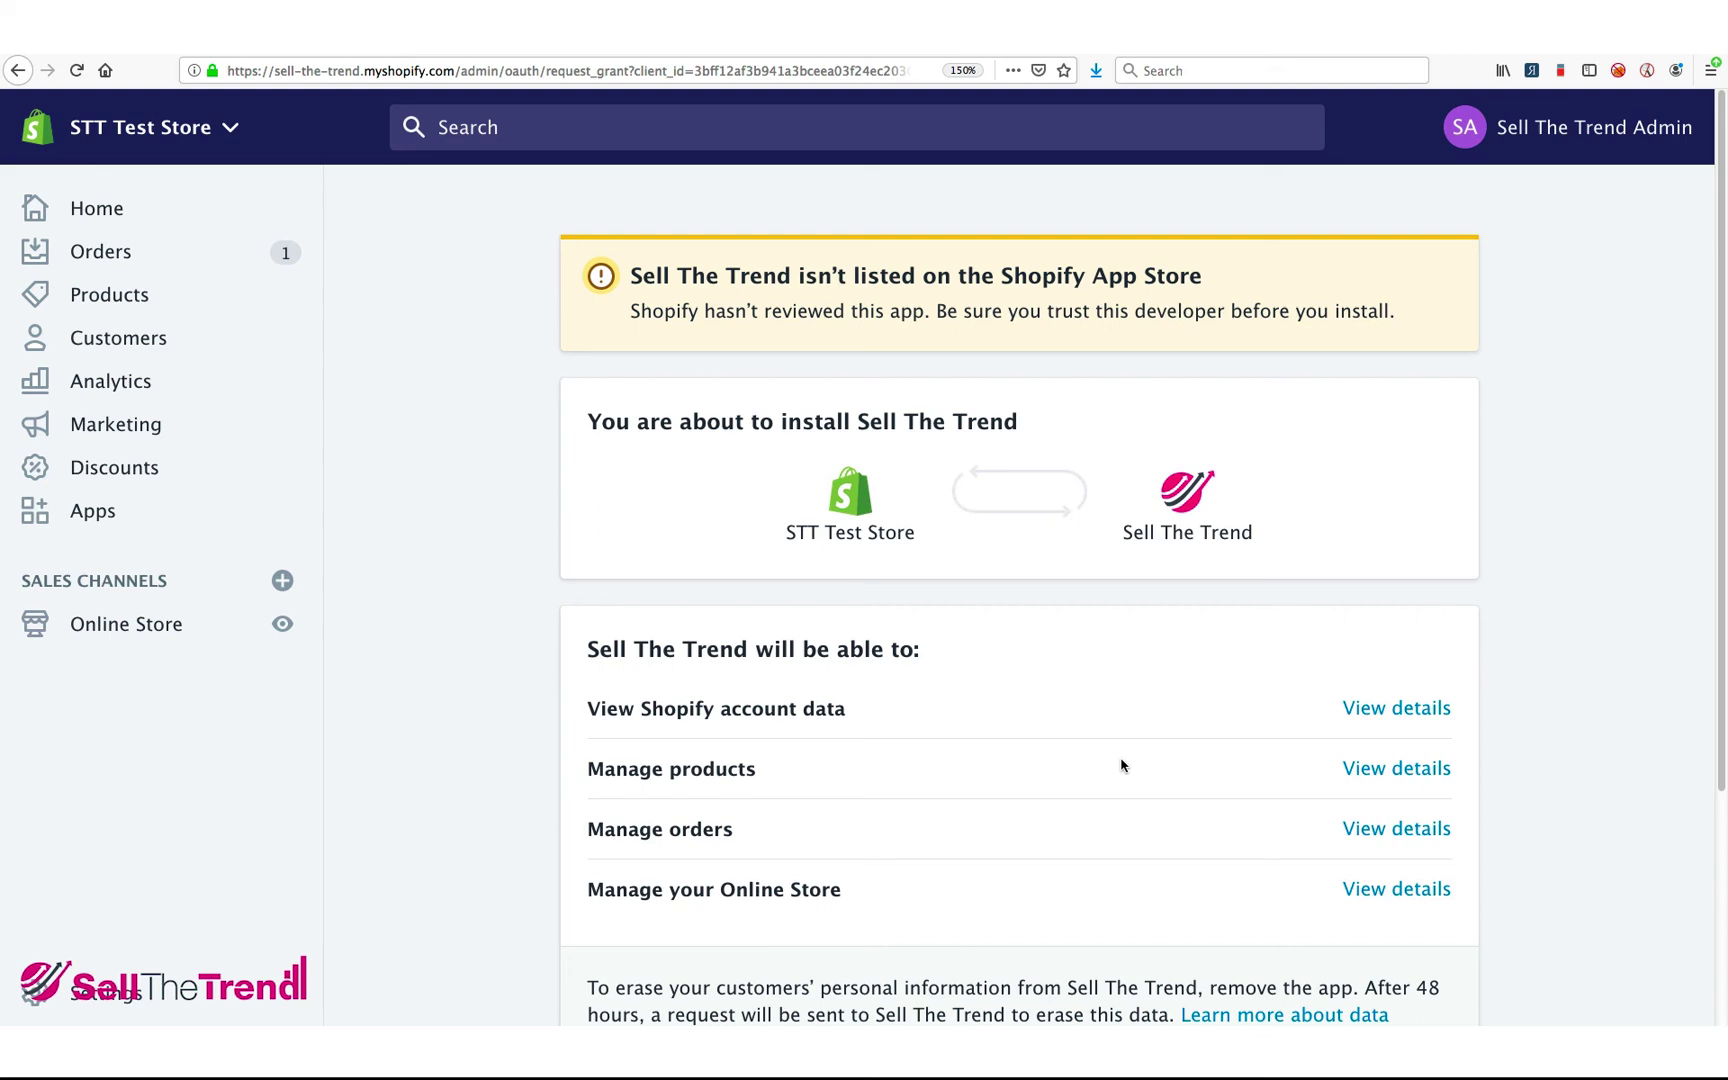
Step: Approve installing the unlisted Sell The Trend app on STT Test Store and proceed to adding products
{"action": "scroll", "coordinate": [1121, 766], "scroll_direction": "down", "scroll_amount": 5}
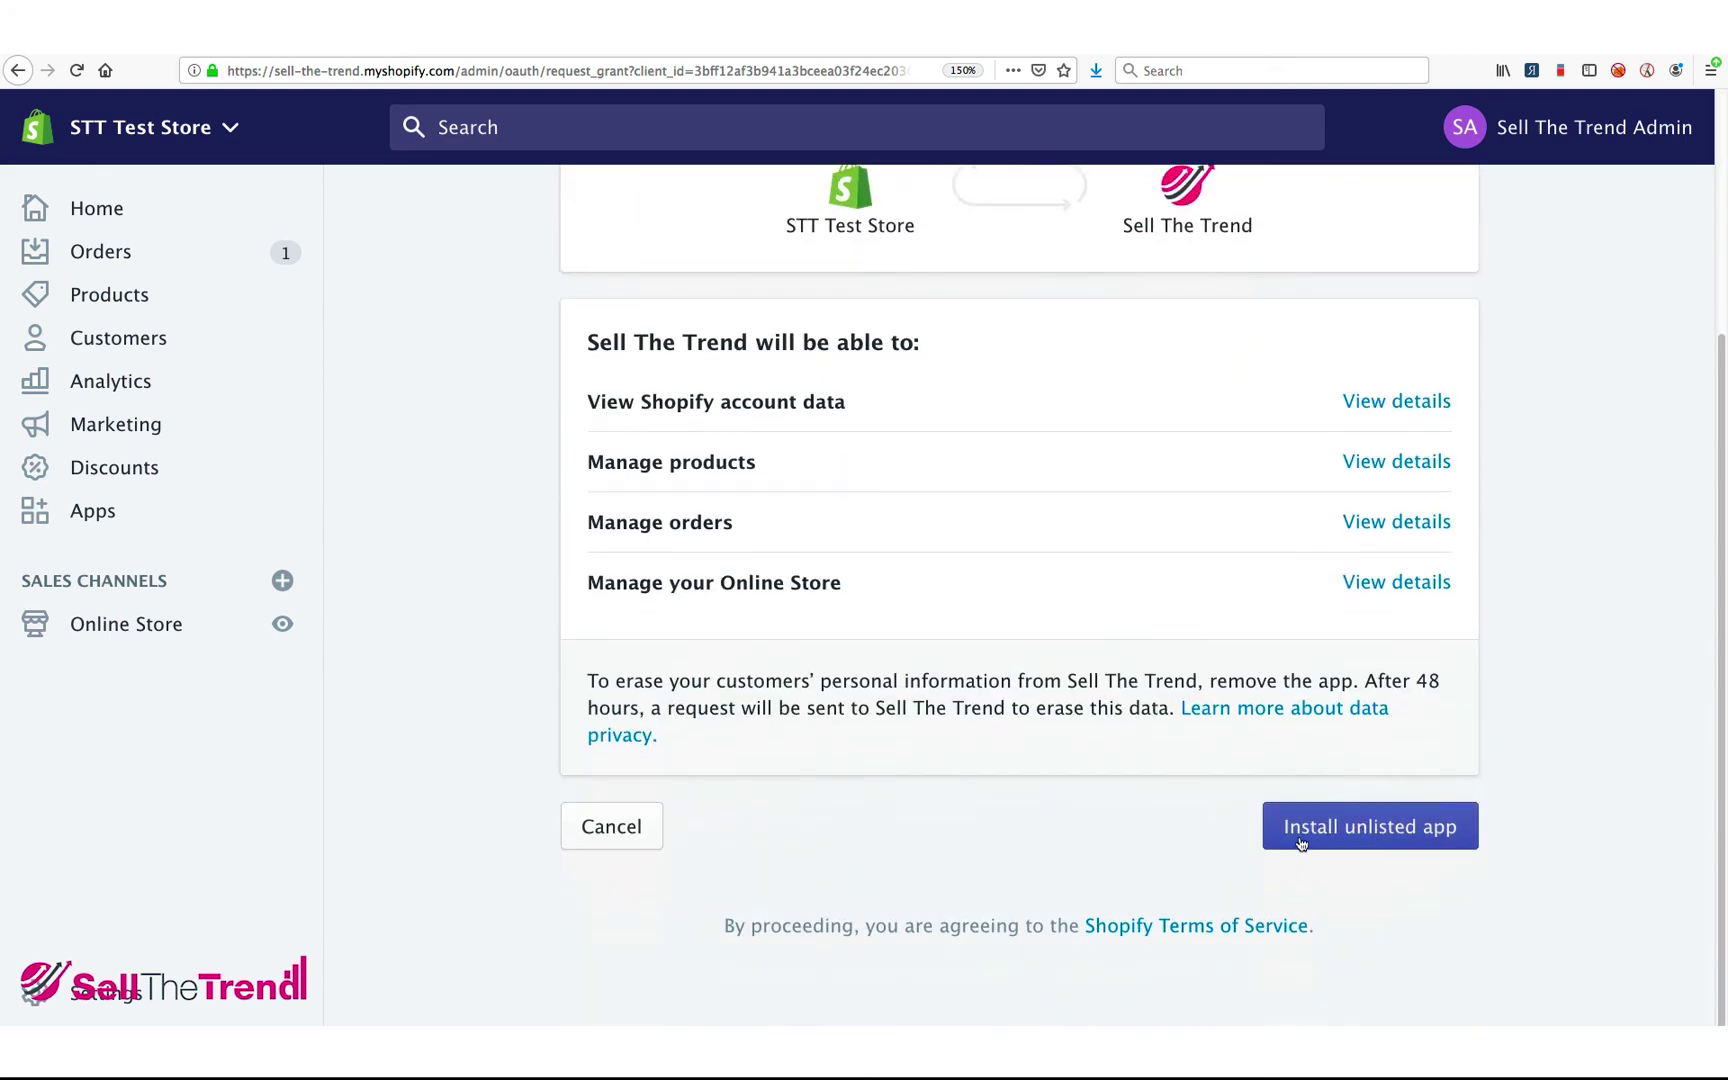
{"action": "left_click", "coordinate": [1366, 843]}
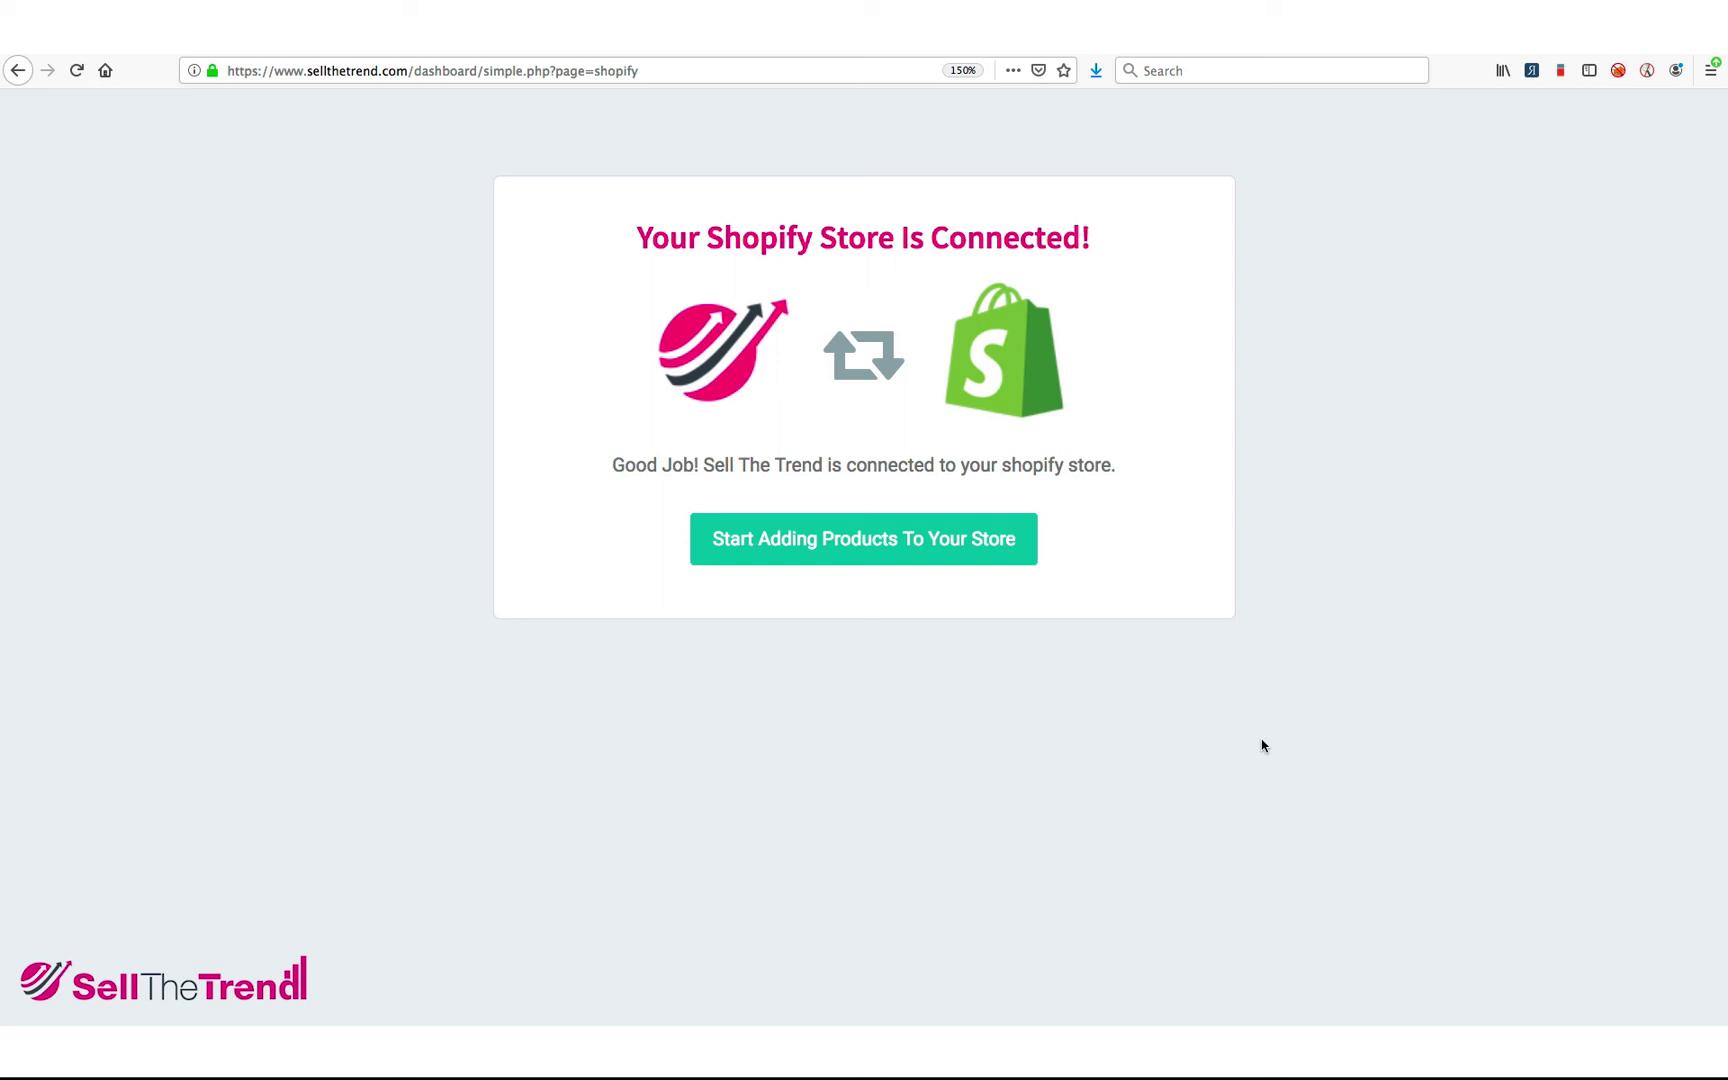
{"action": "left_click", "coordinate": [847, 553]}
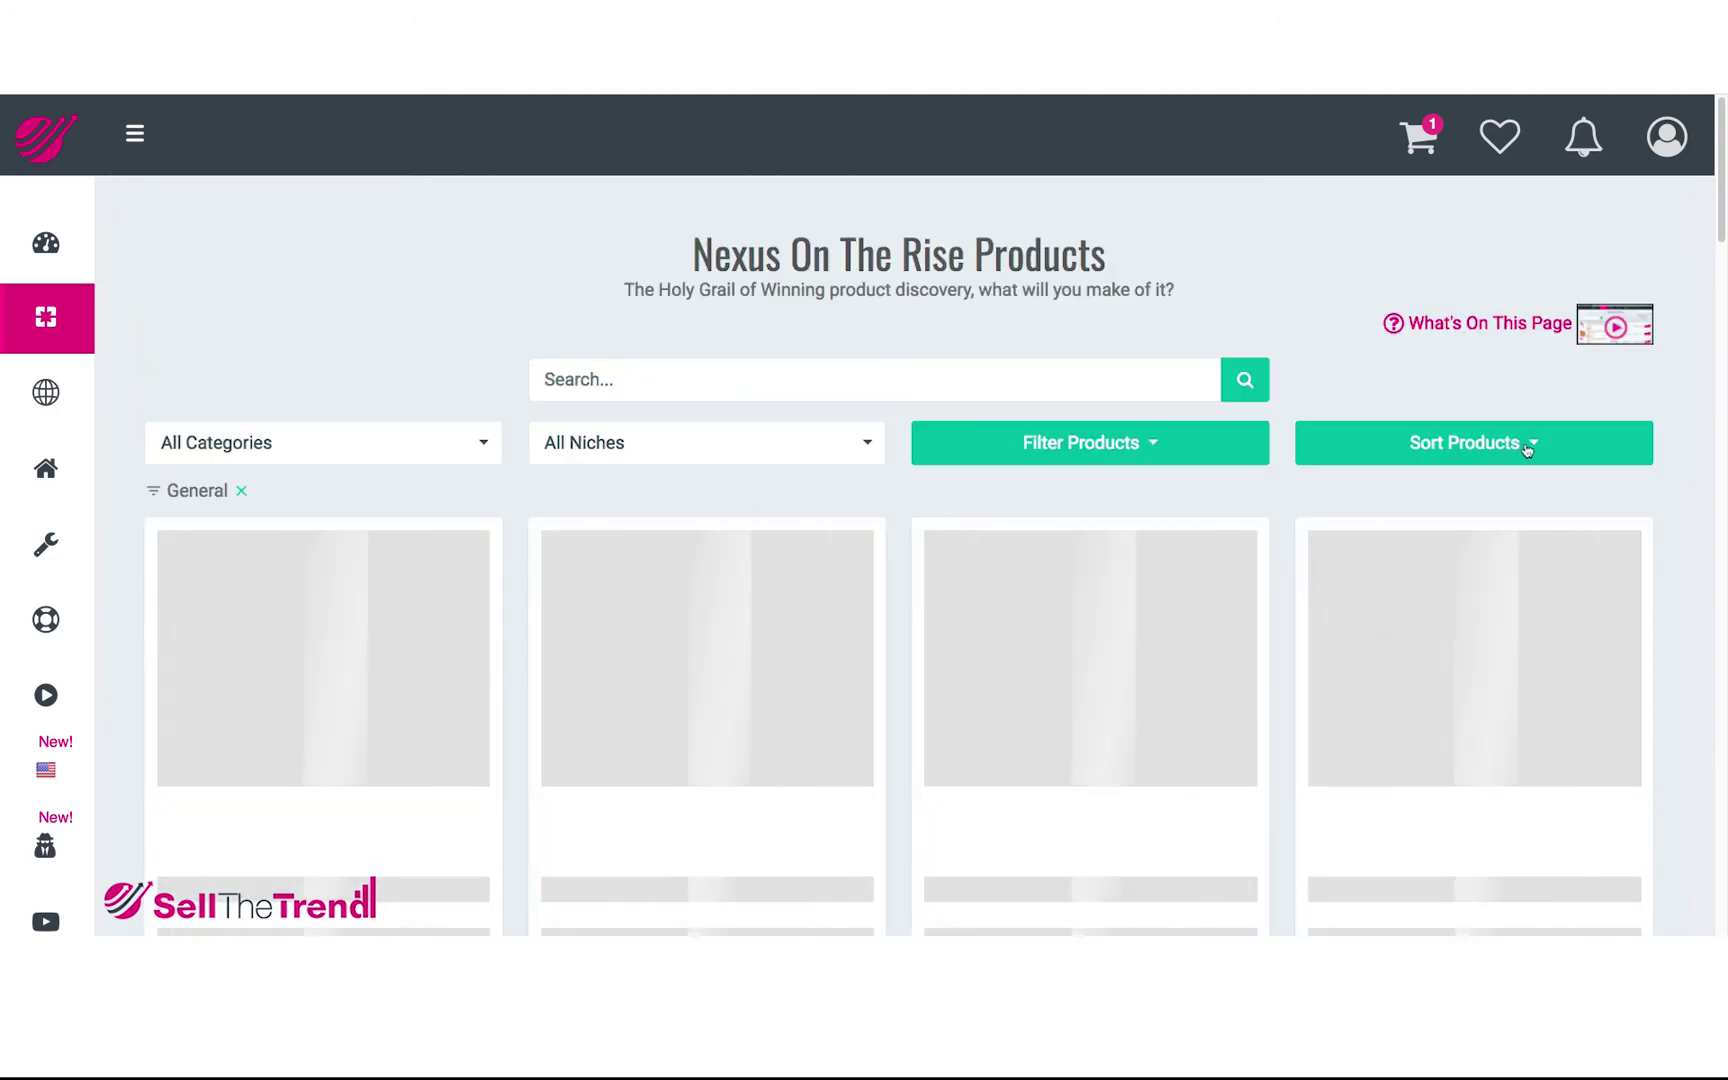
Step: Sort the product list by Nexus Rank and open the details of the Slow Rebound Pressure Pillow
{"action": "left_click", "coordinate": [1531, 443]}
{"action": "left_click", "coordinate": [1339, 512]}
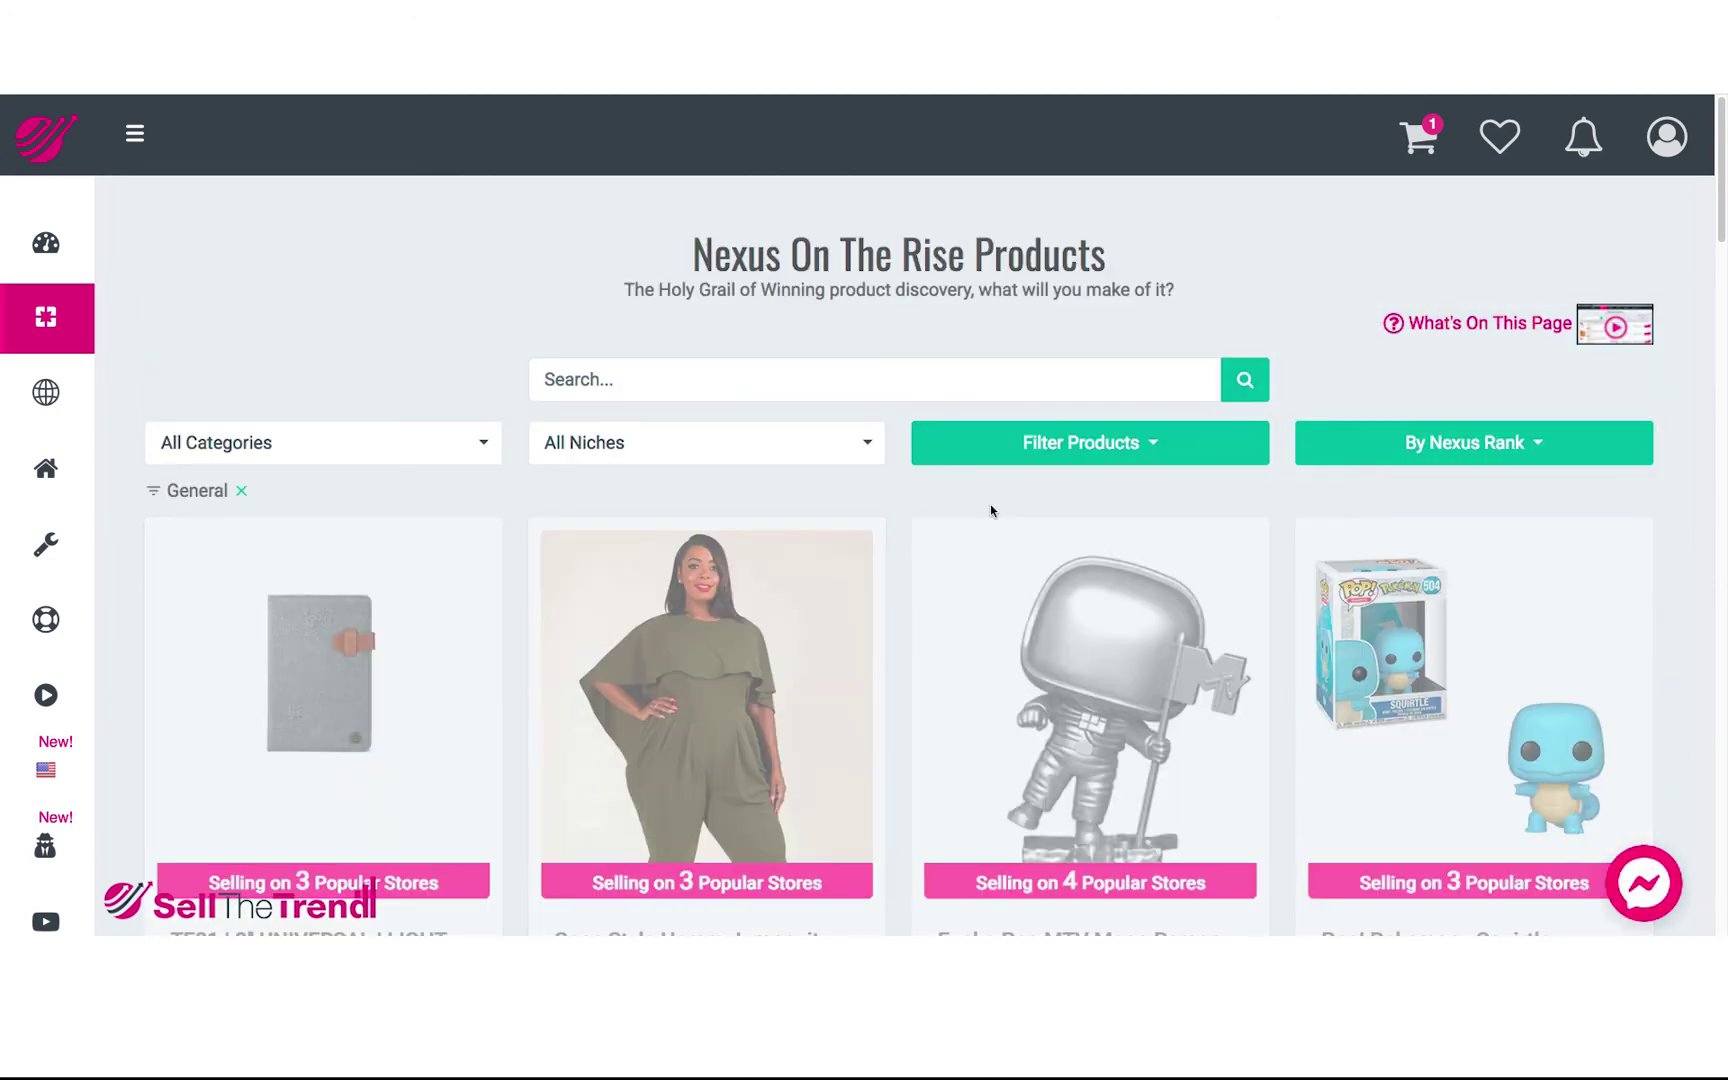
{"action": "scroll", "coordinate": [992, 511], "scroll_direction": "down", "scroll_amount": 20}
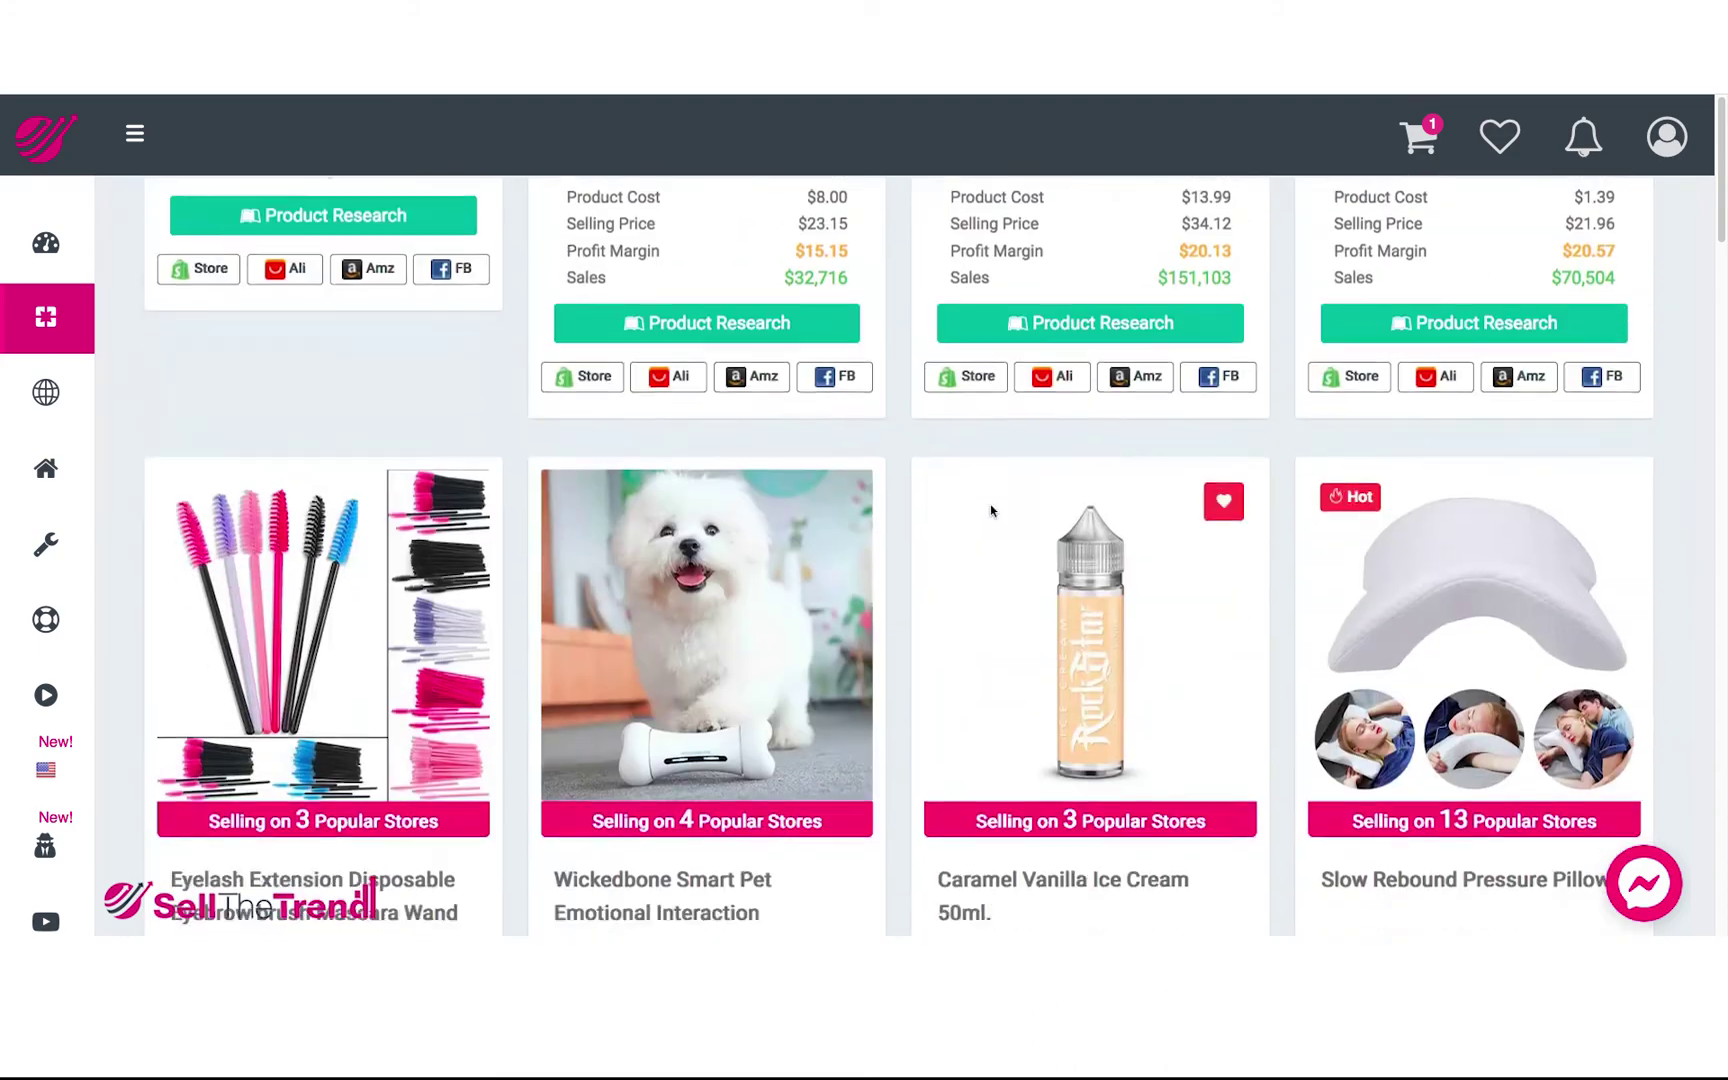
{"action": "scroll", "coordinate": [992, 511], "scroll_direction": "up", "scroll_amount": 20}
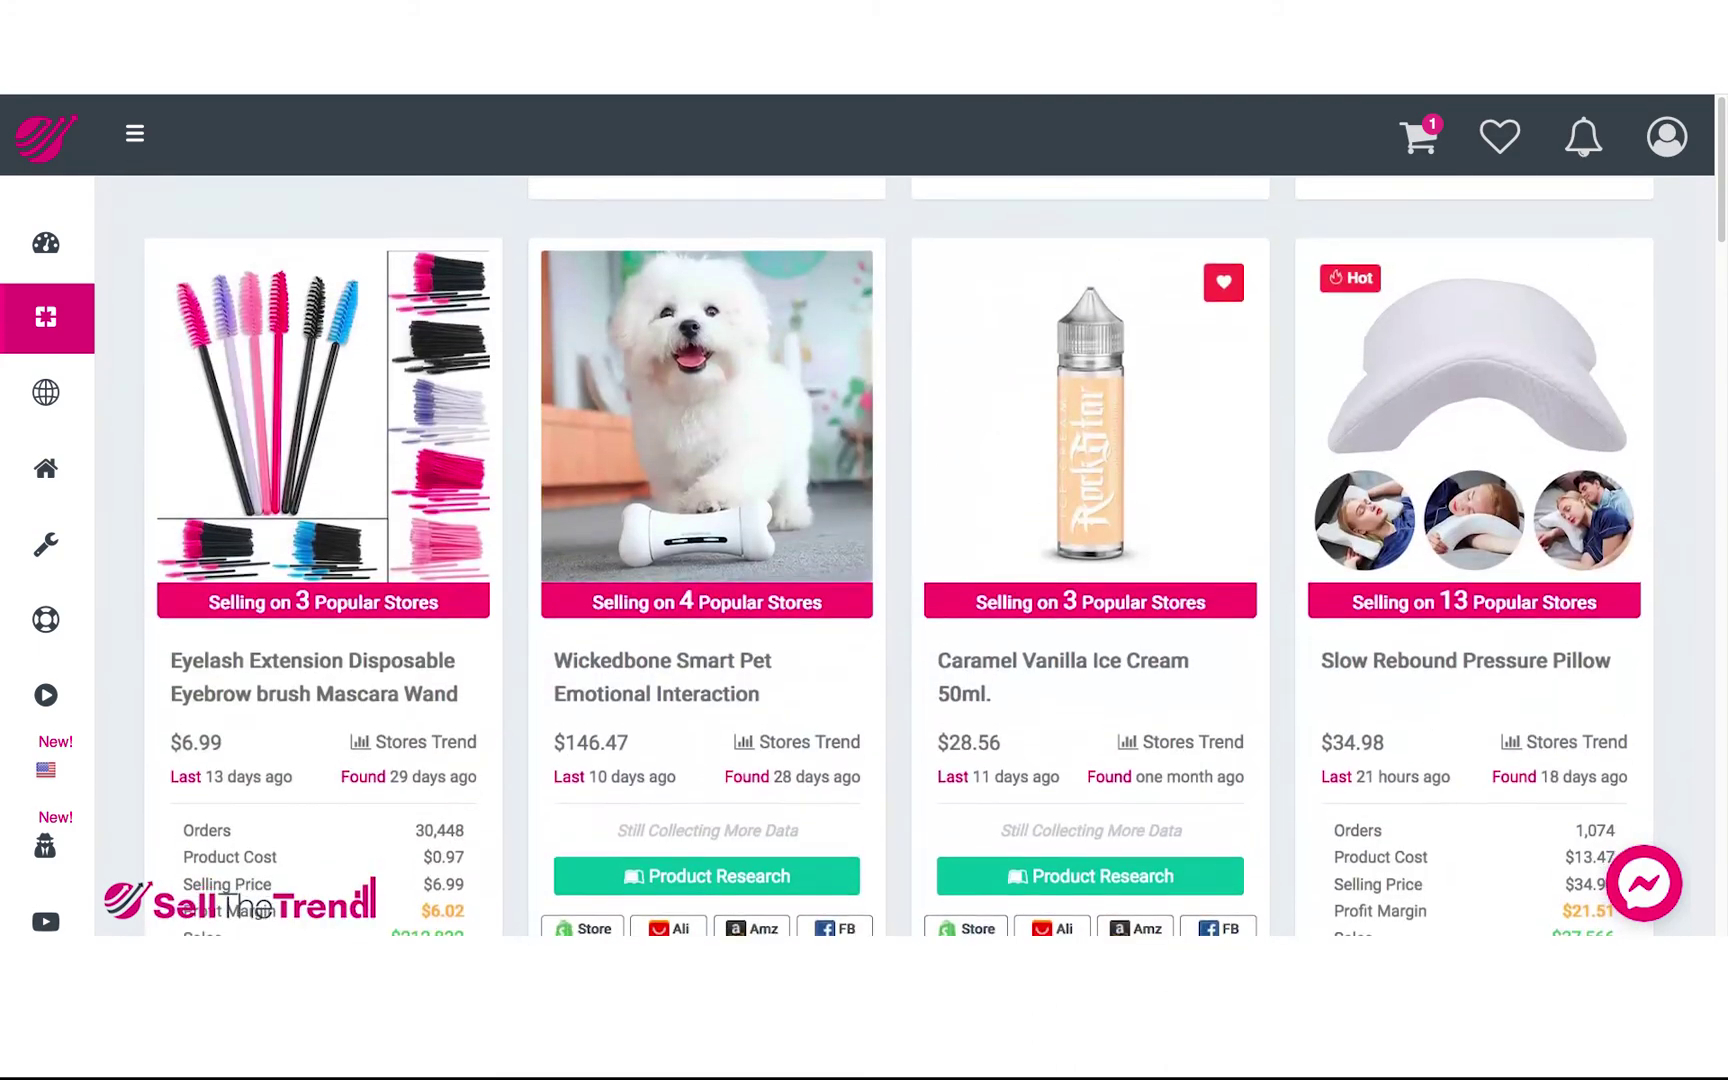
{"action": "left_click", "coordinate": [1476, 404]}
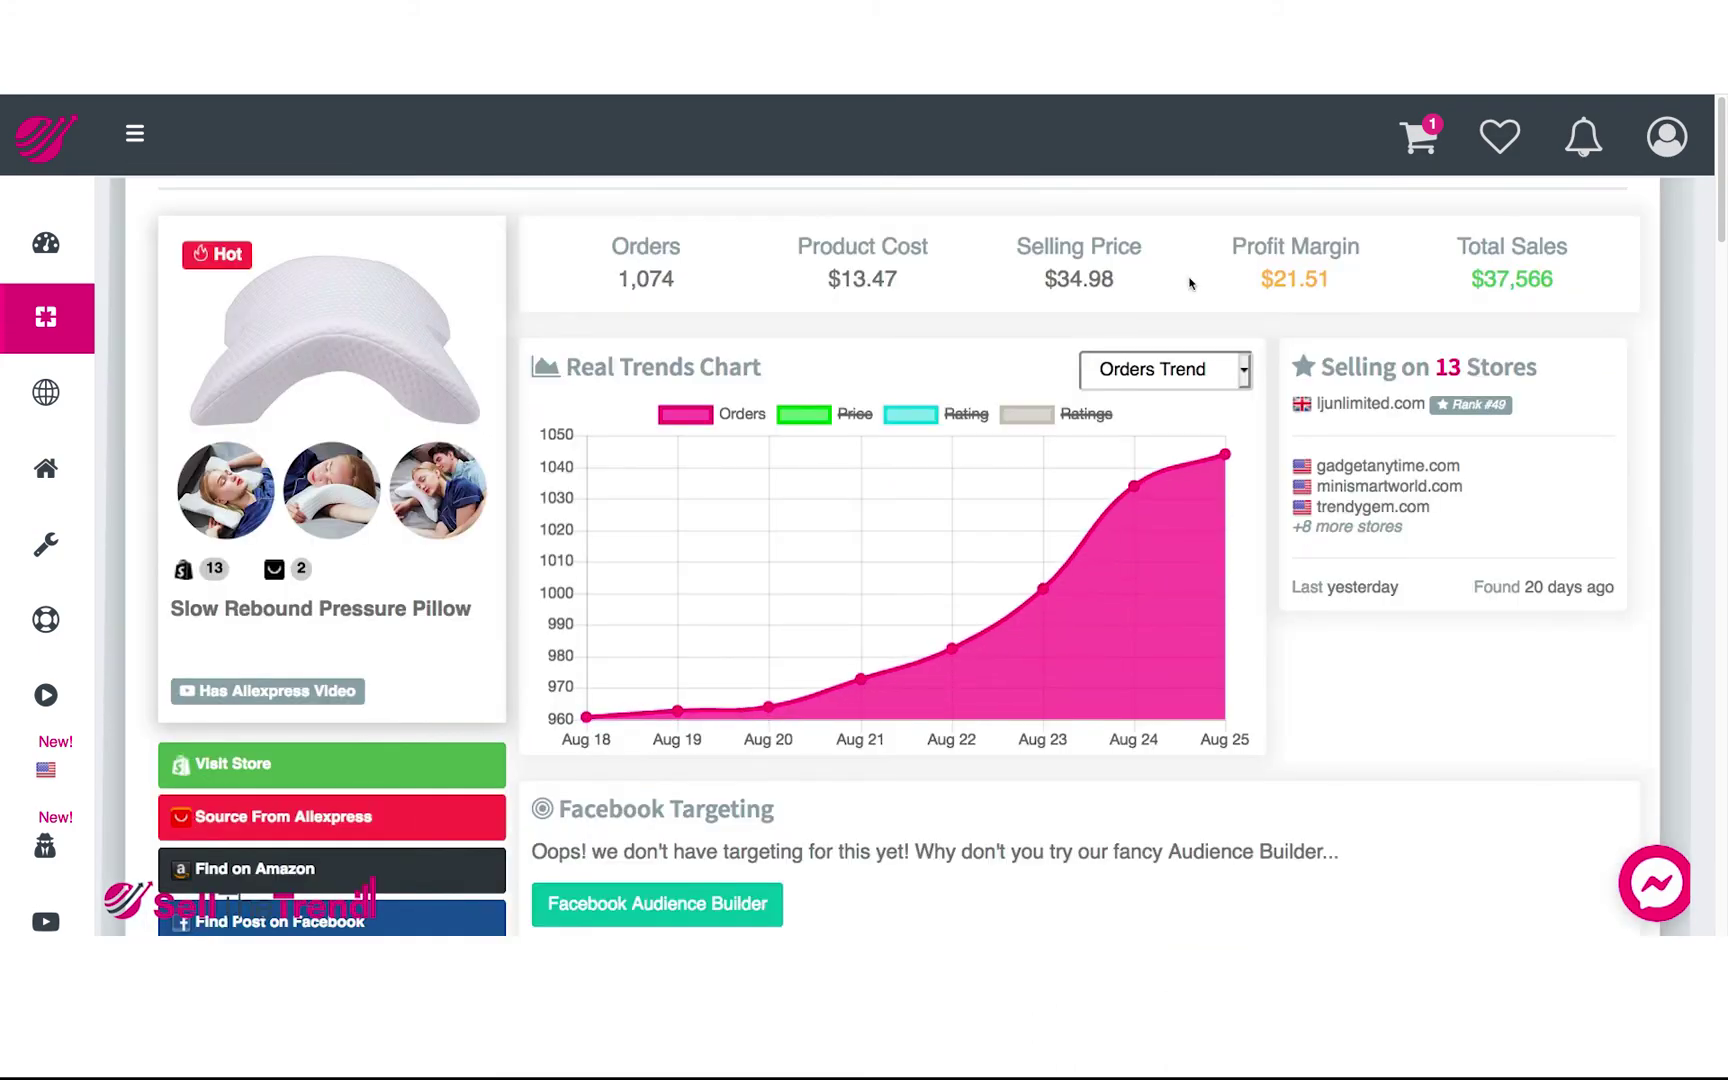
Step: Add the Slow Rebound Pressure Pillow to Shopify and push it to the sell-the-trend.myshopify.com store
{"action": "scroll", "coordinate": [826, 300], "scroll_direction": "down", "scroll_amount": 1}
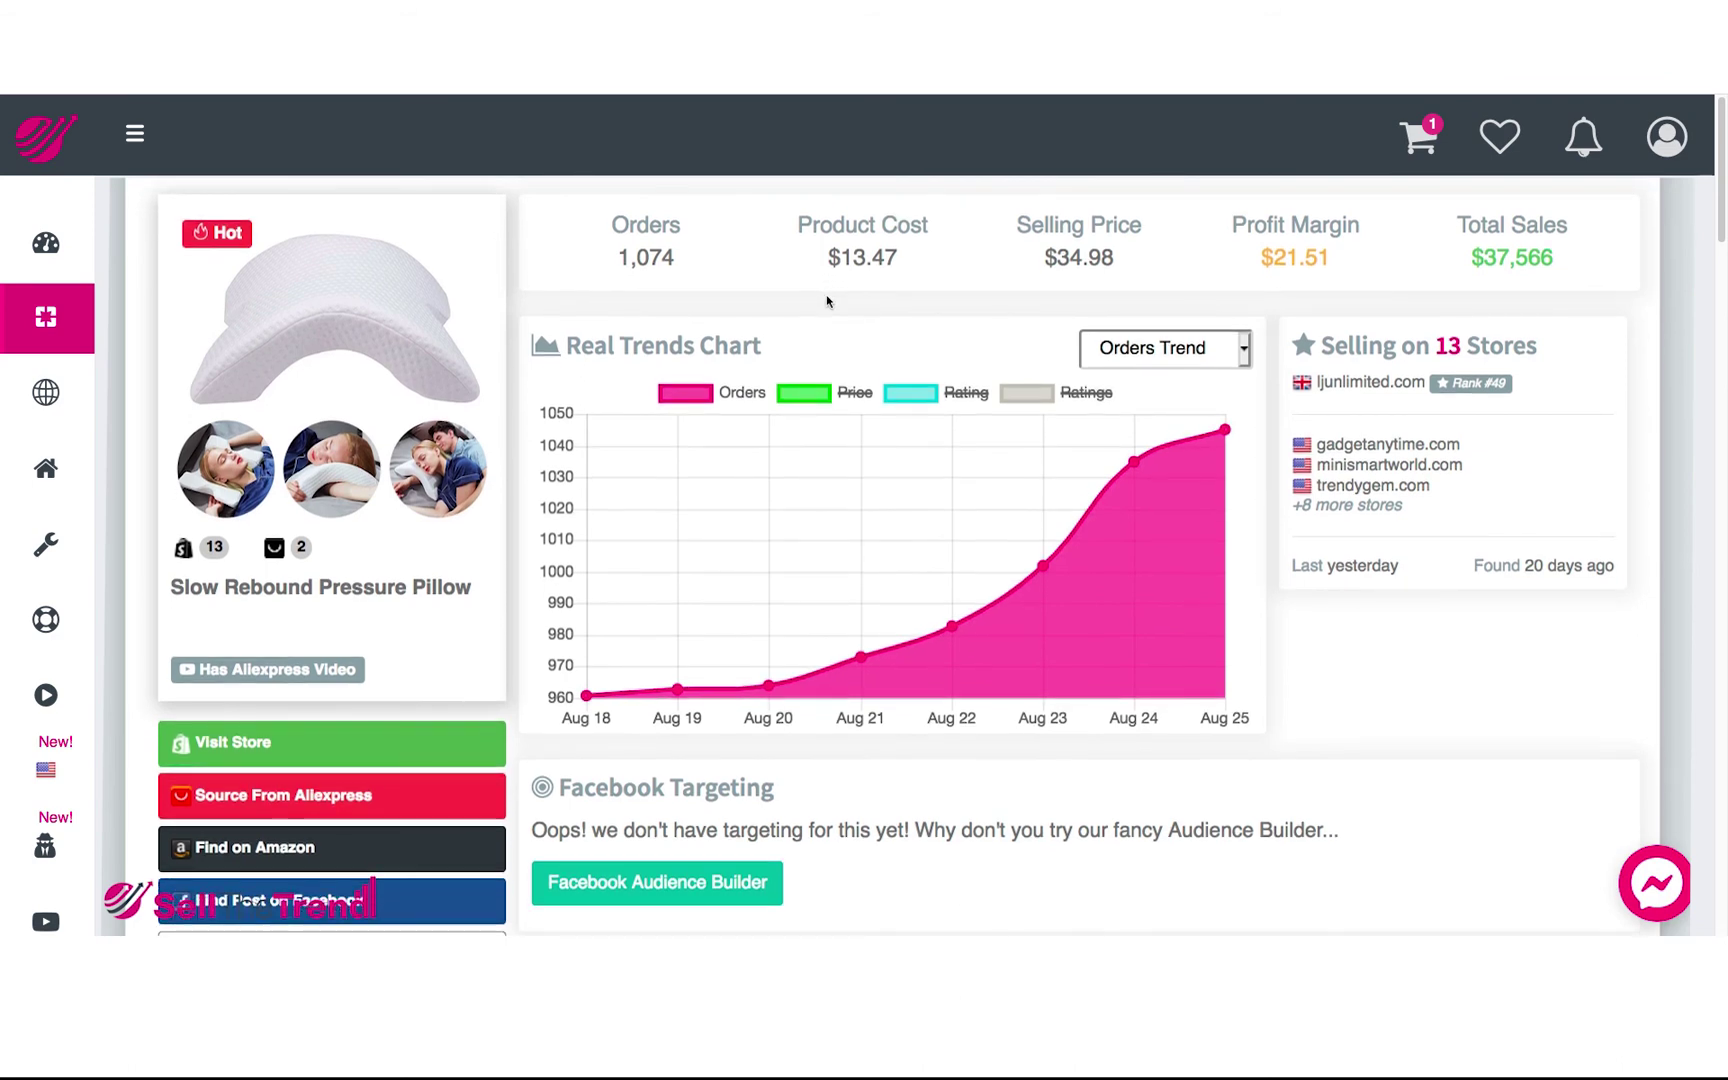
{"action": "scroll", "coordinate": [826, 300], "scroll_direction": "down", "scroll_amount": 3}
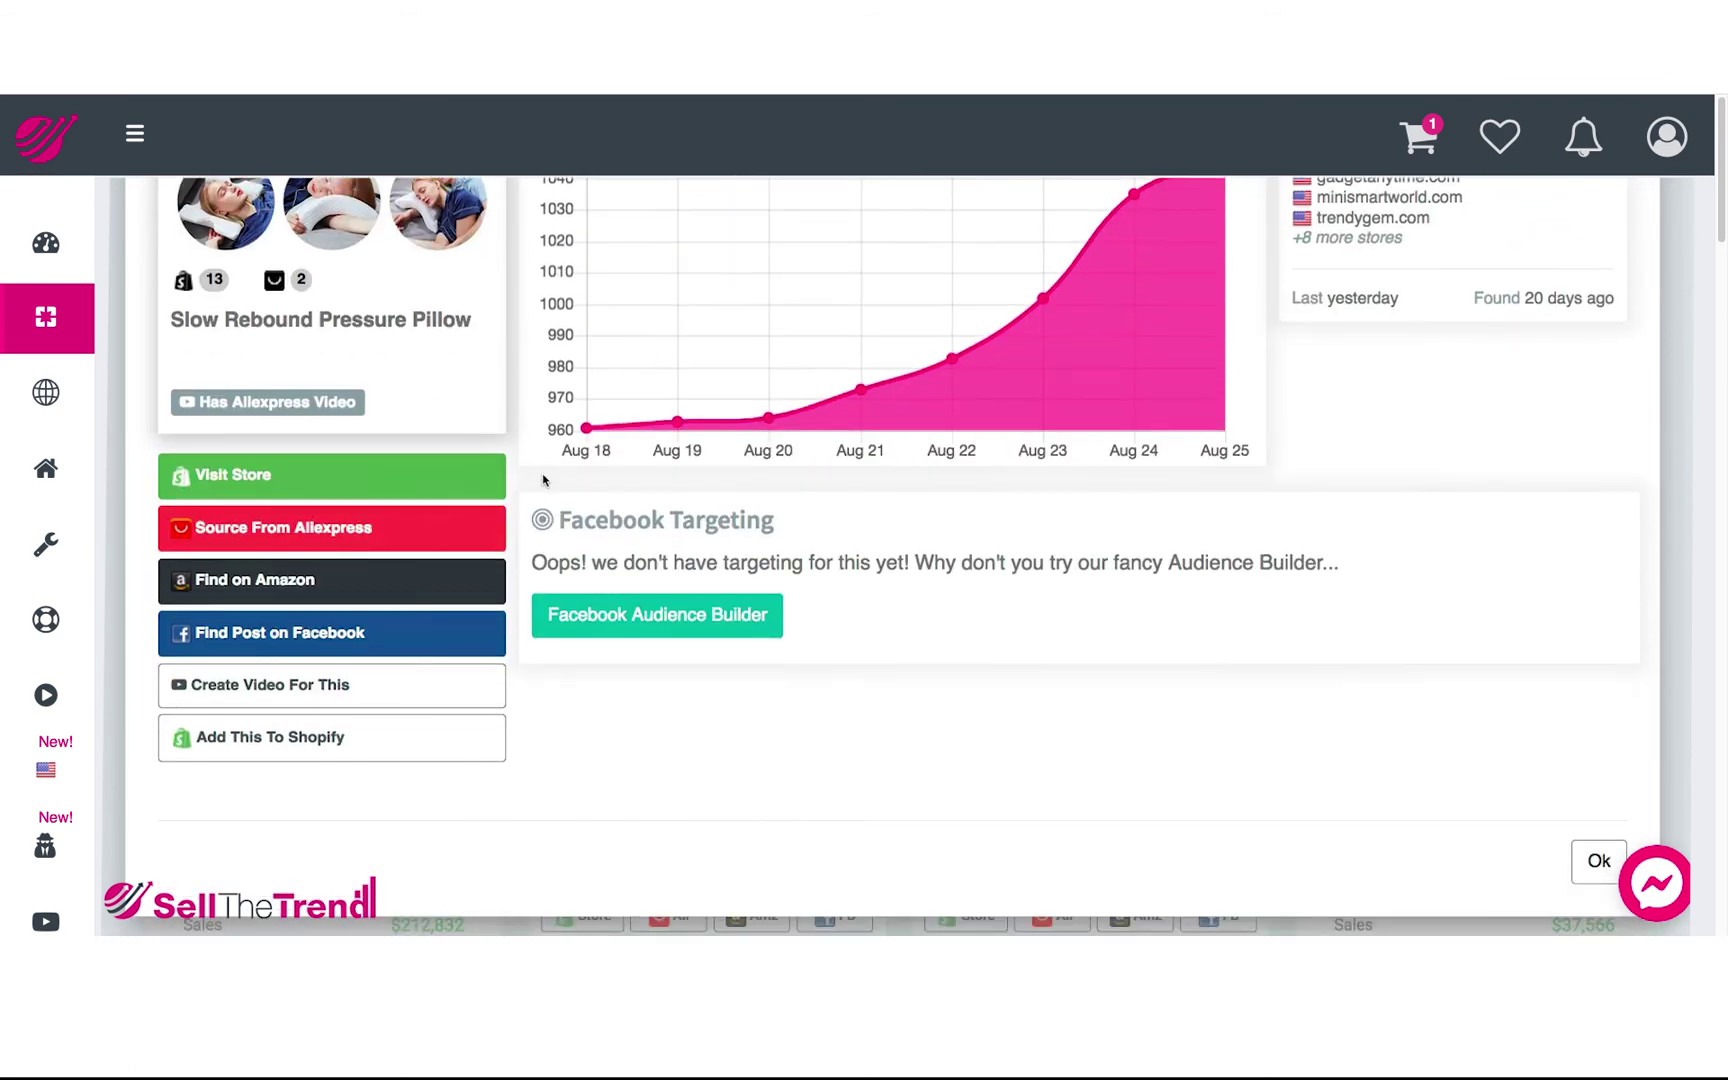
{"action": "scroll", "coordinate": [272, 748], "scroll_direction": "up", "scroll_amount": 1}
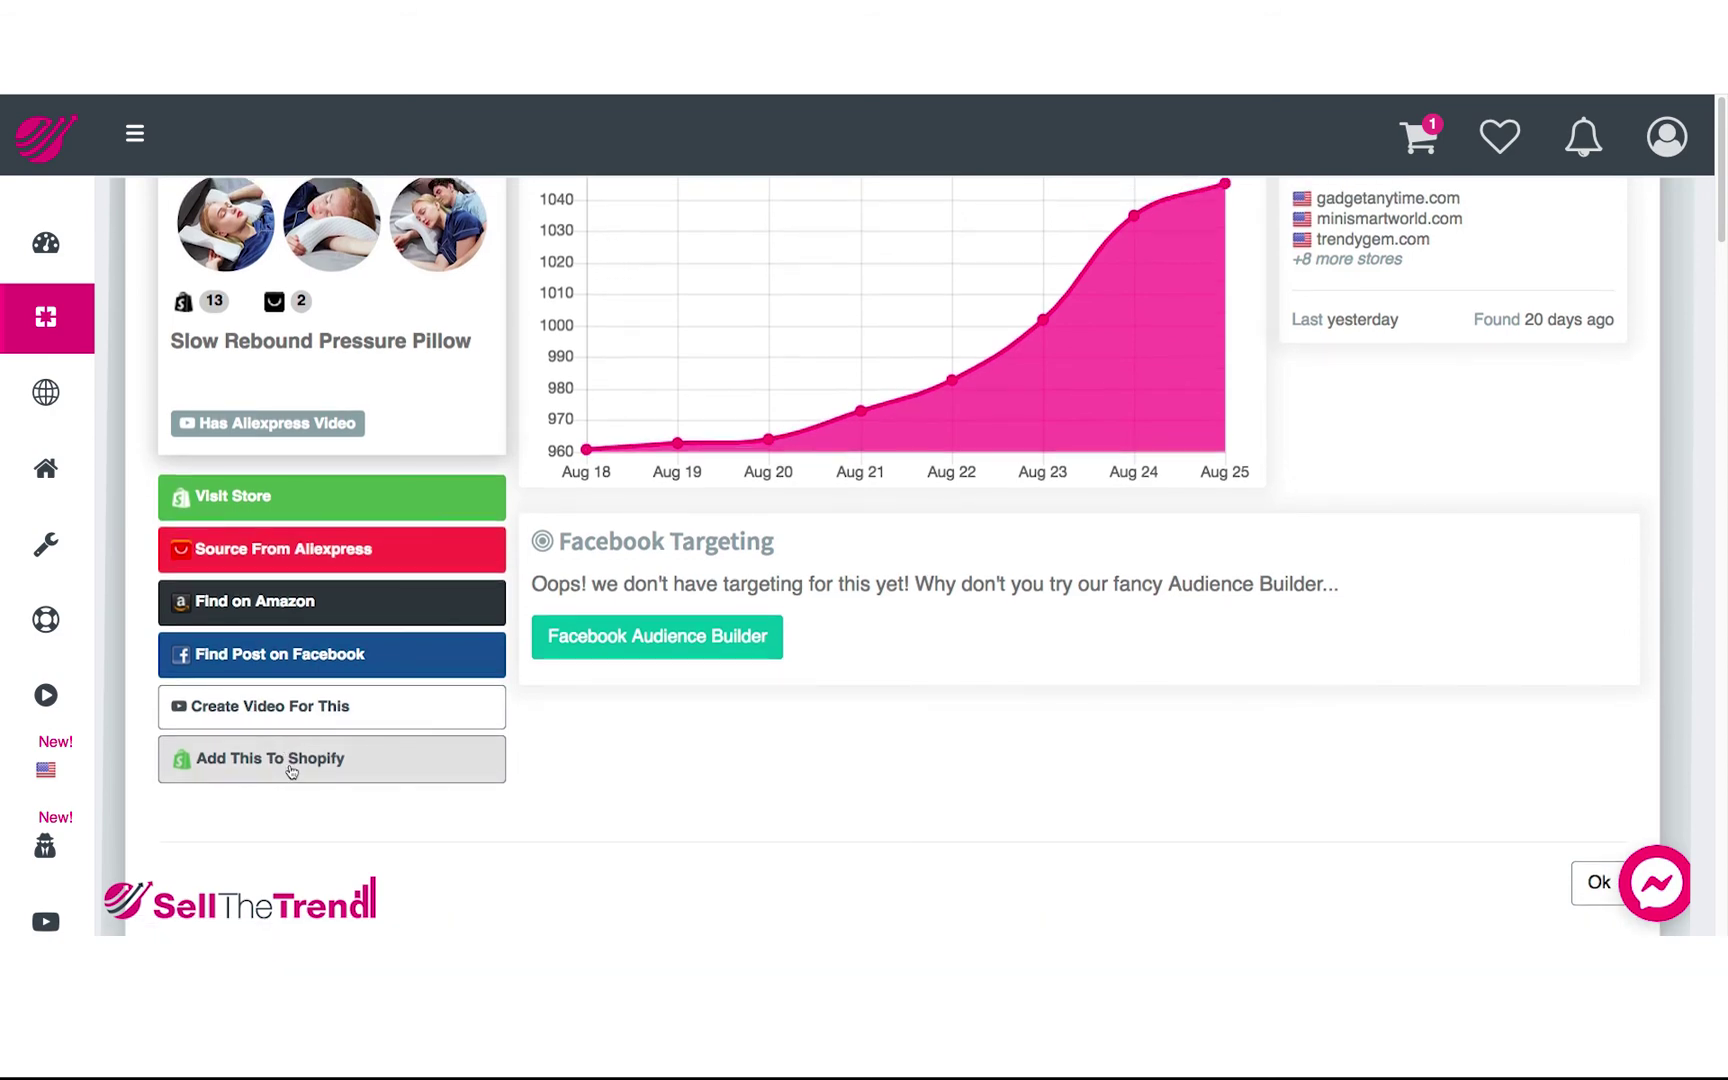
{"action": "left_click", "coordinate": [289, 764]}
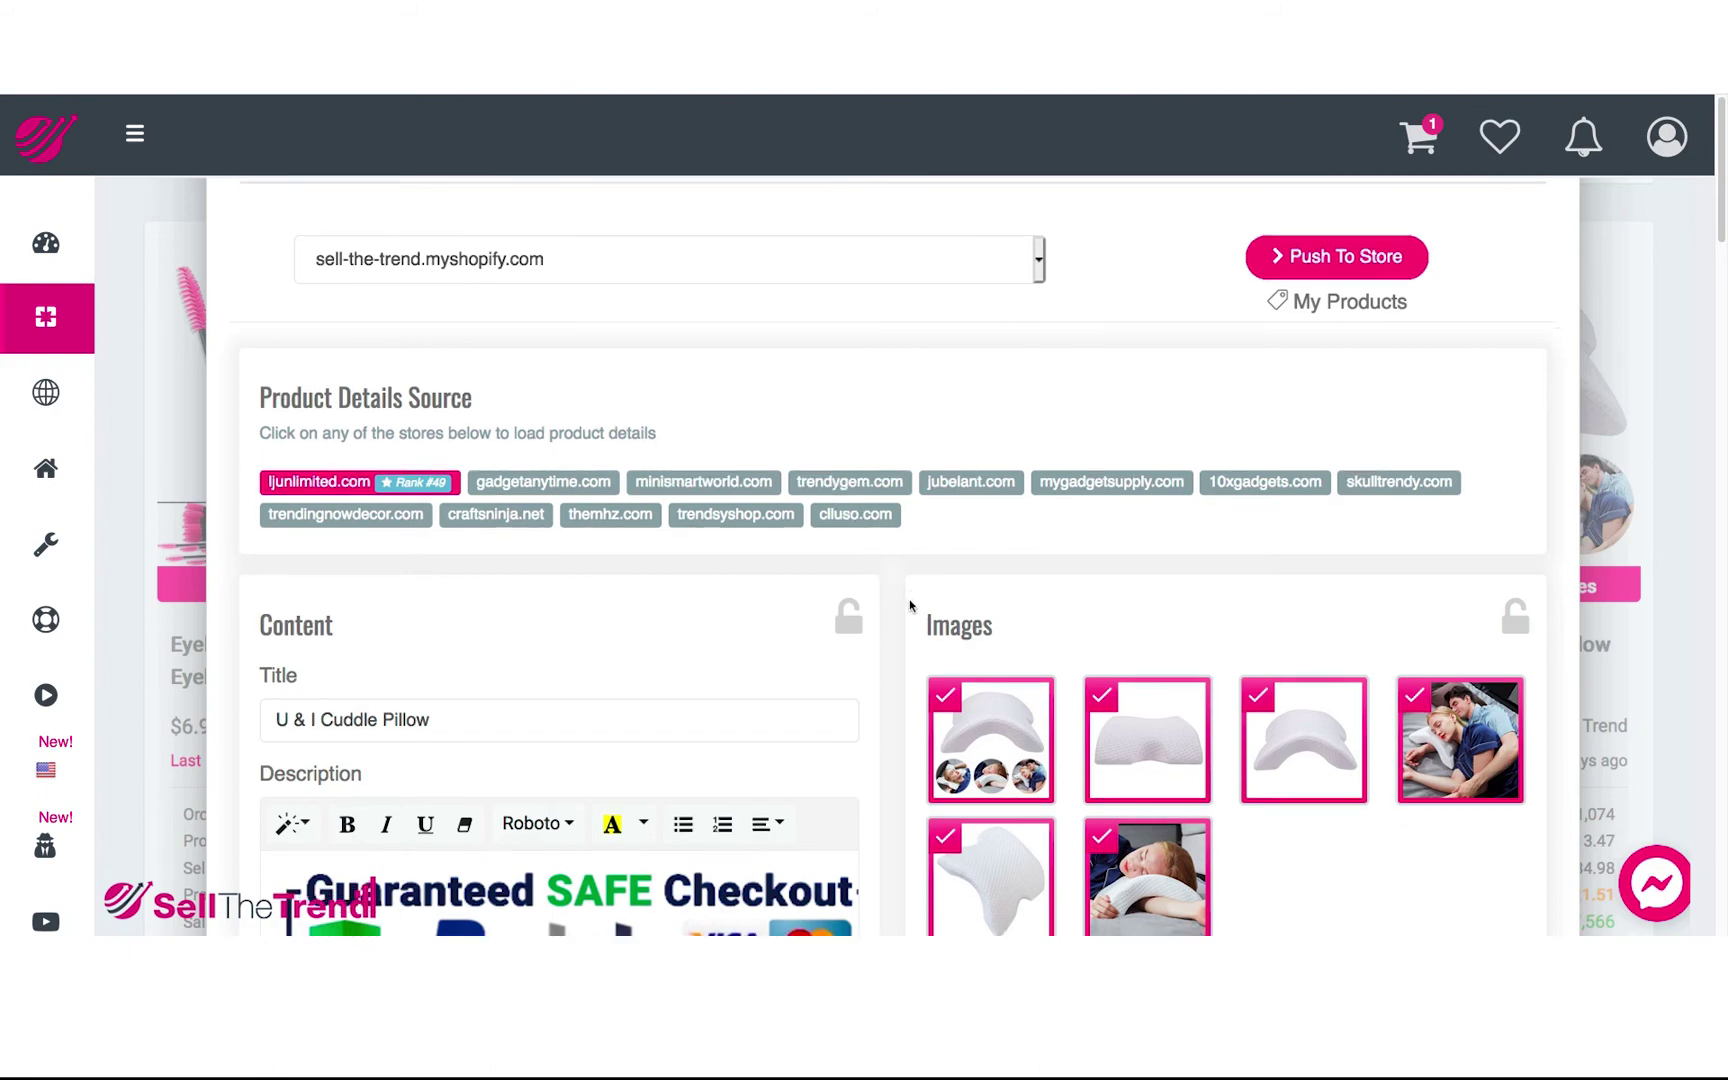
{"action": "scroll", "coordinate": [910, 605], "scroll_direction": "down", "scroll_amount": 9}
{"action": "scroll", "coordinate": [910, 605], "scroll_direction": "up", "scroll_amount": 9}
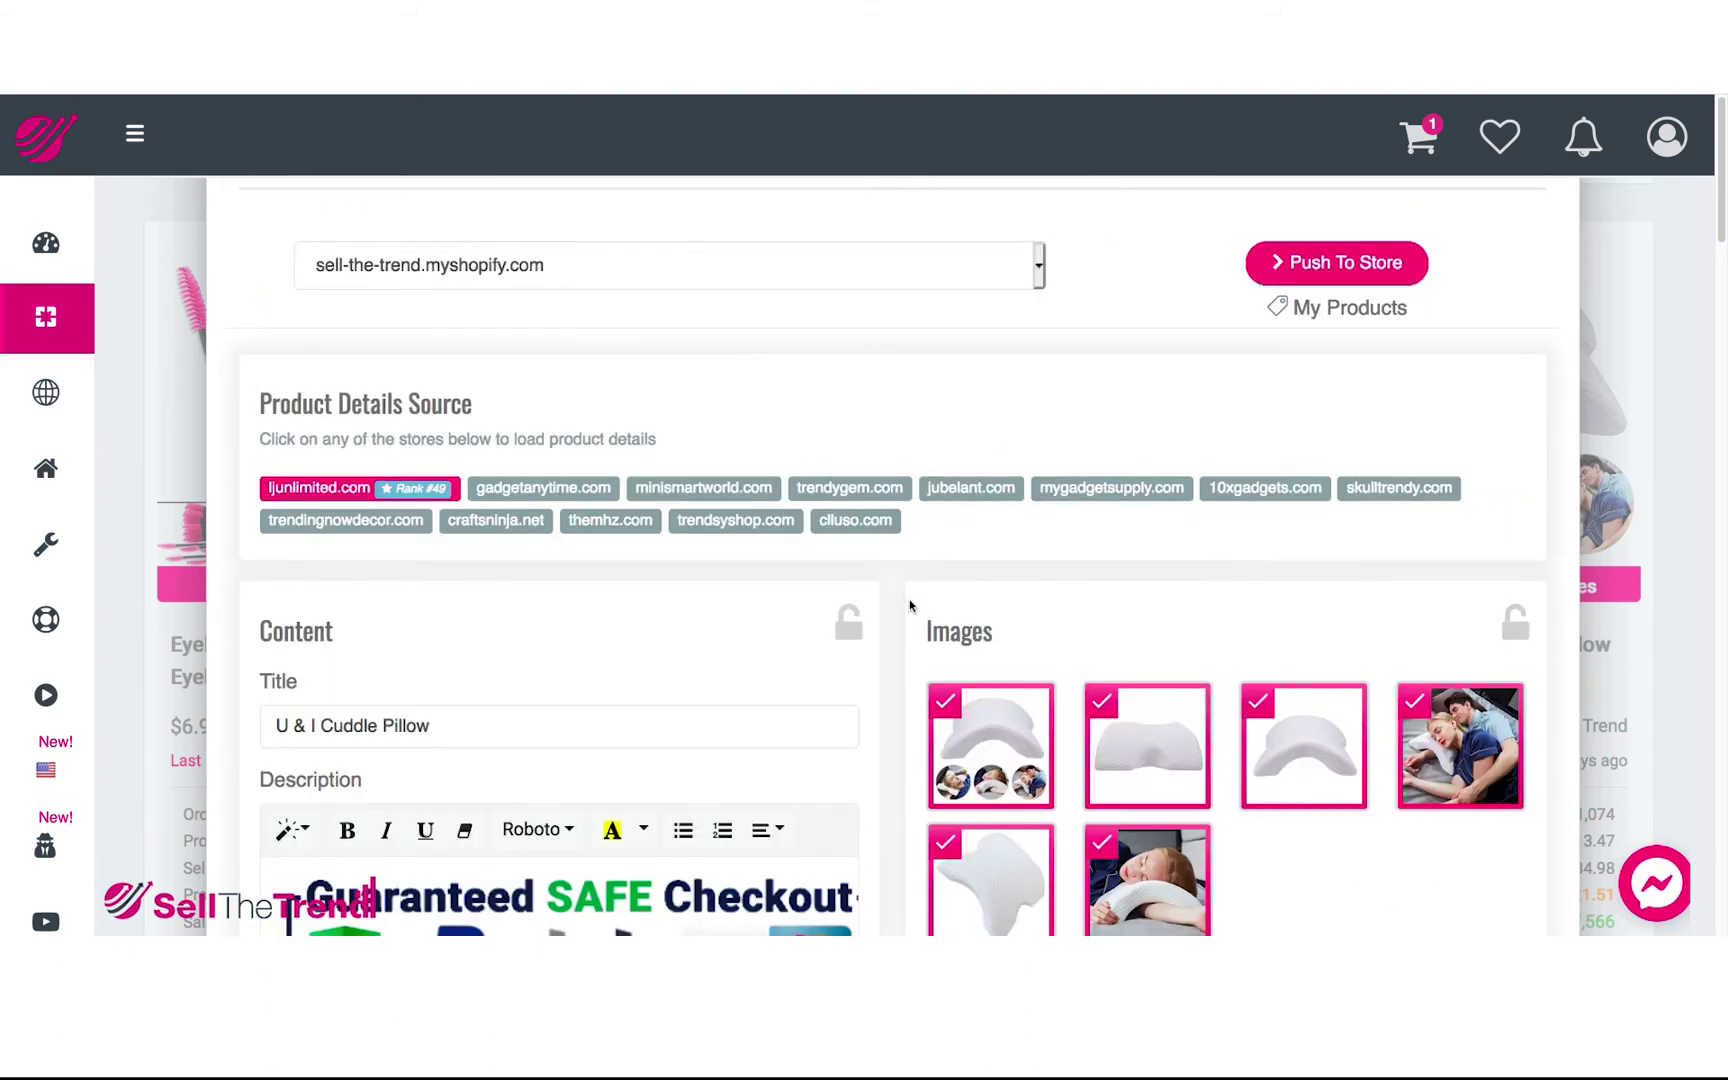
{"action": "left_click", "coordinate": [1326, 274]}
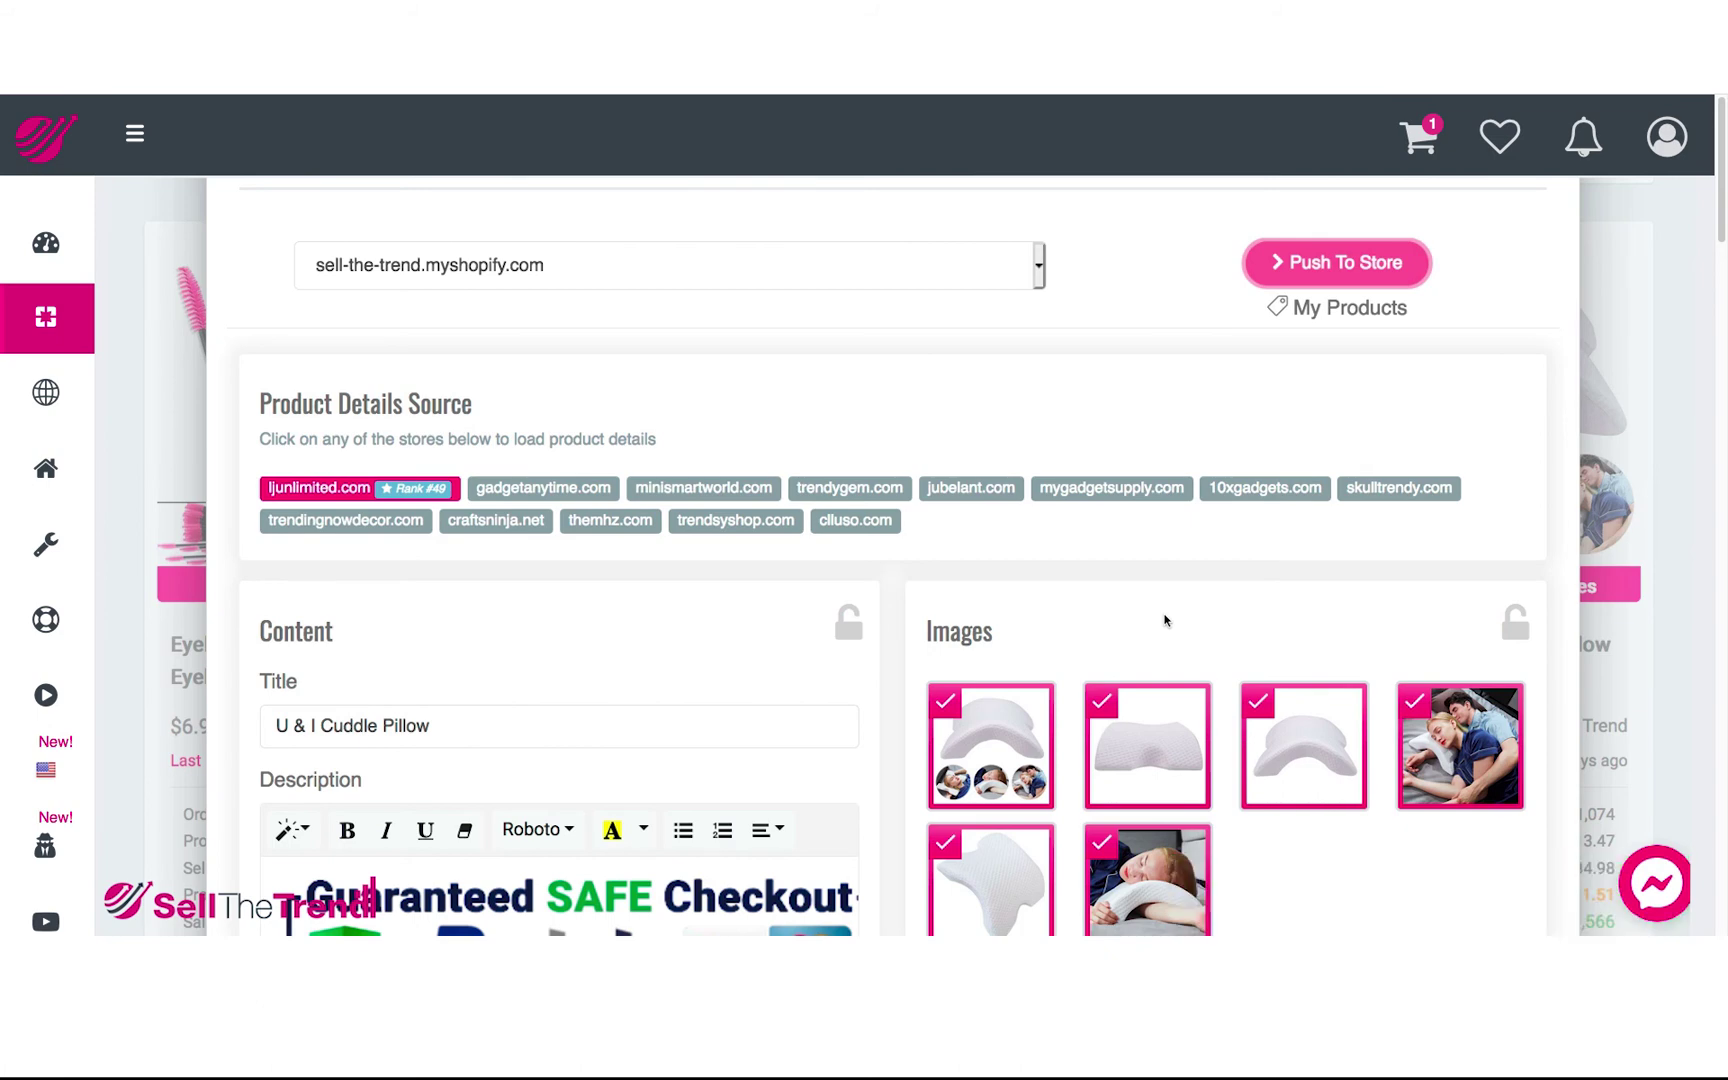
Step: Examine the pillow's import form, including its detail sources, title, description, images, pricing and fulfillment source
{"action": "scroll", "coordinate": [1164, 620], "scroll_direction": "down", "scroll_amount": 10}
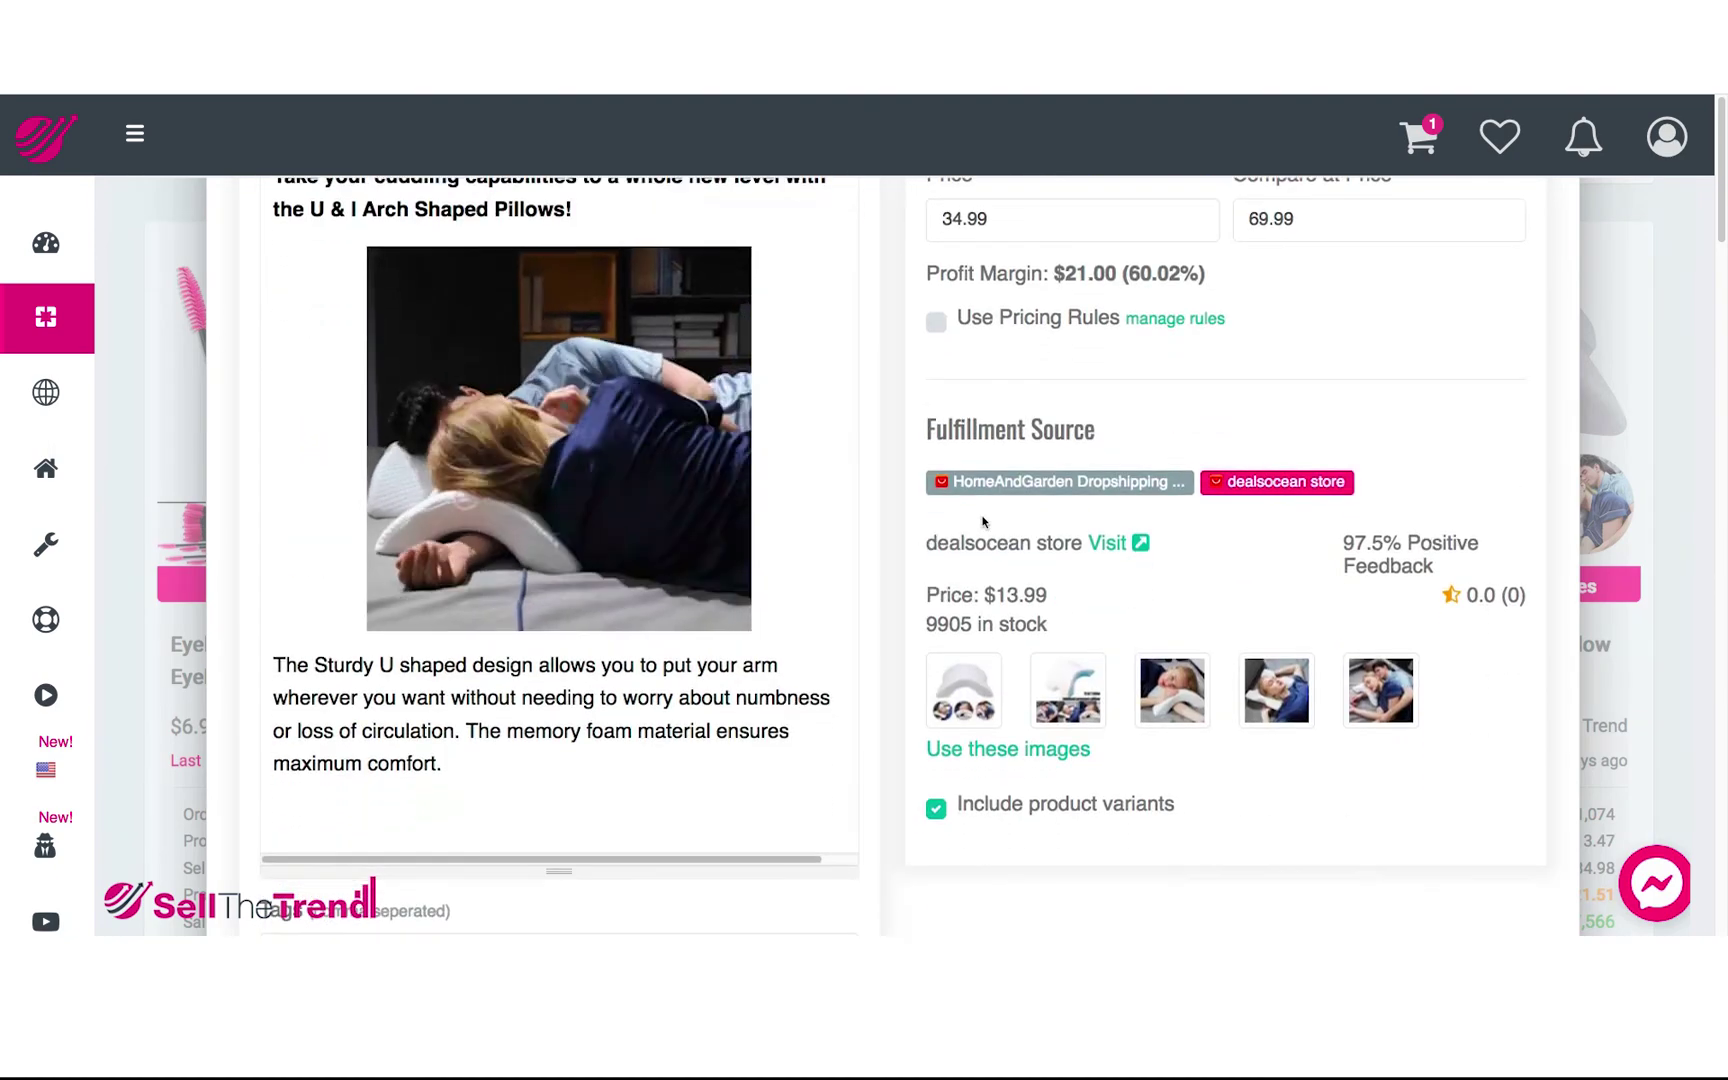
{"action": "scroll", "coordinate": [983, 515], "scroll_direction": "up", "scroll_amount": 10}
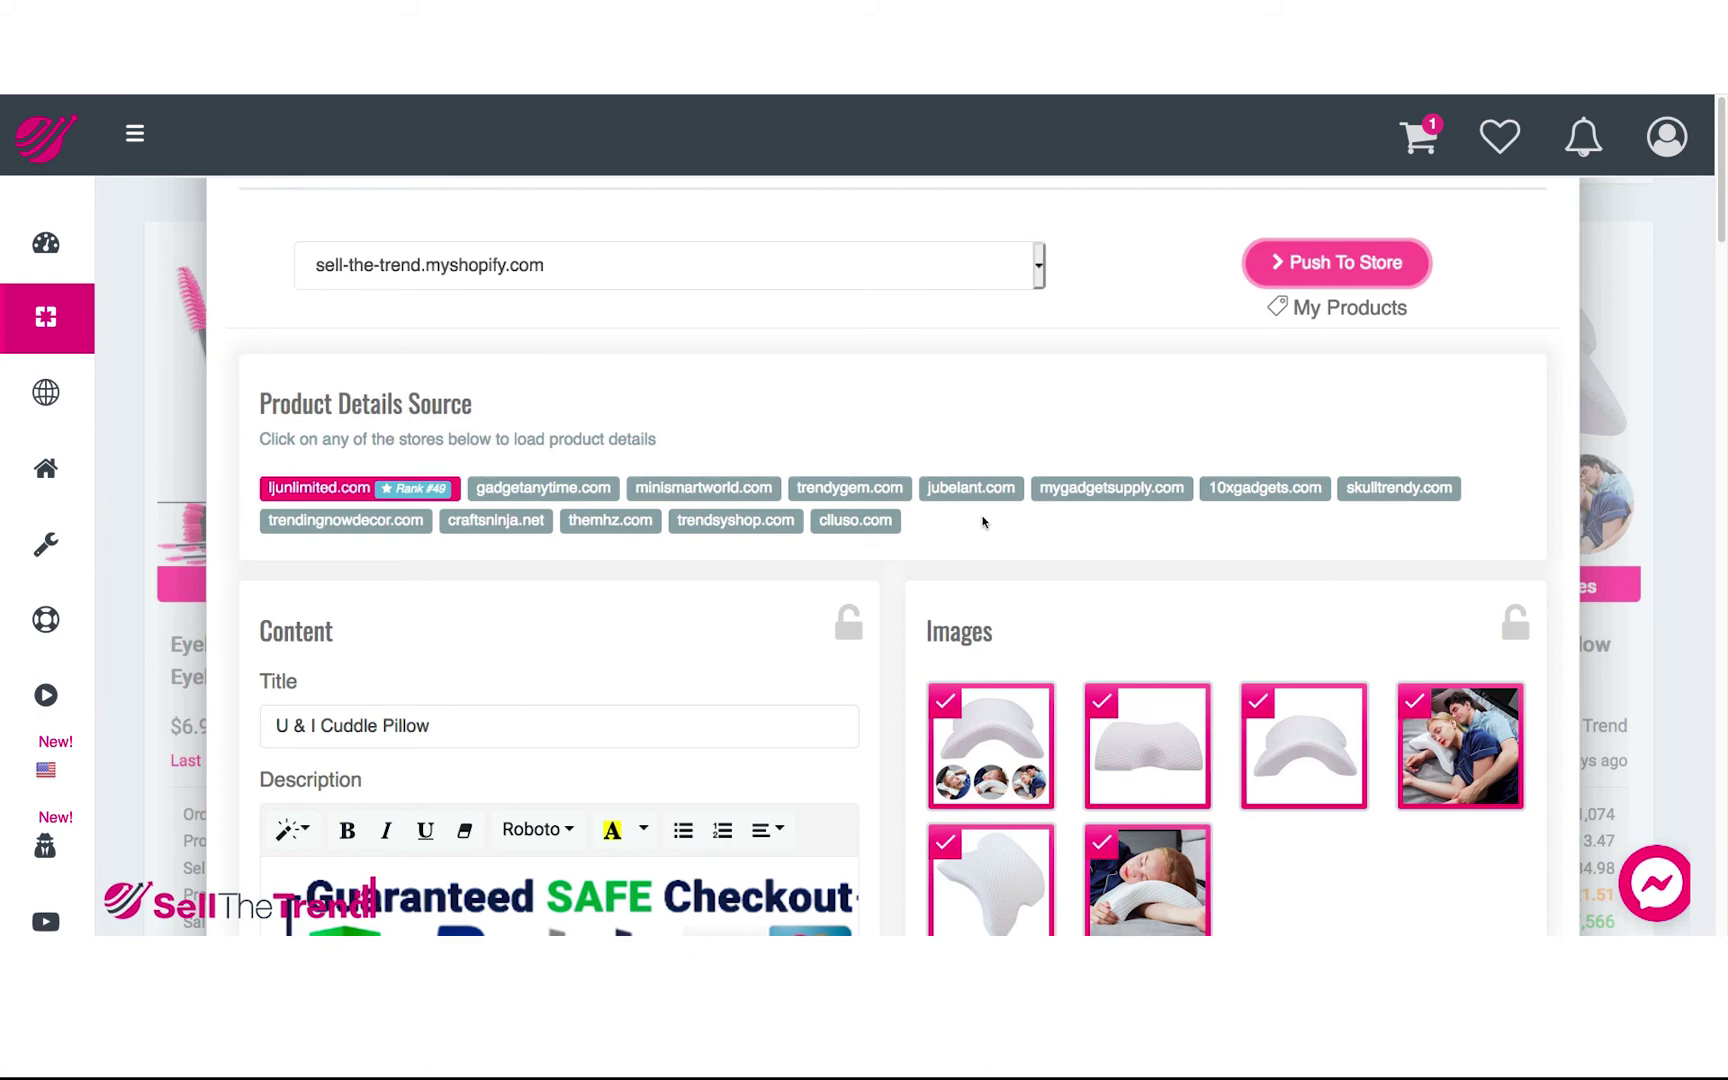
{"action": "scroll", "coordinate": [1005, 543], "scroll_direction": "down", "scroll_amount": 1}
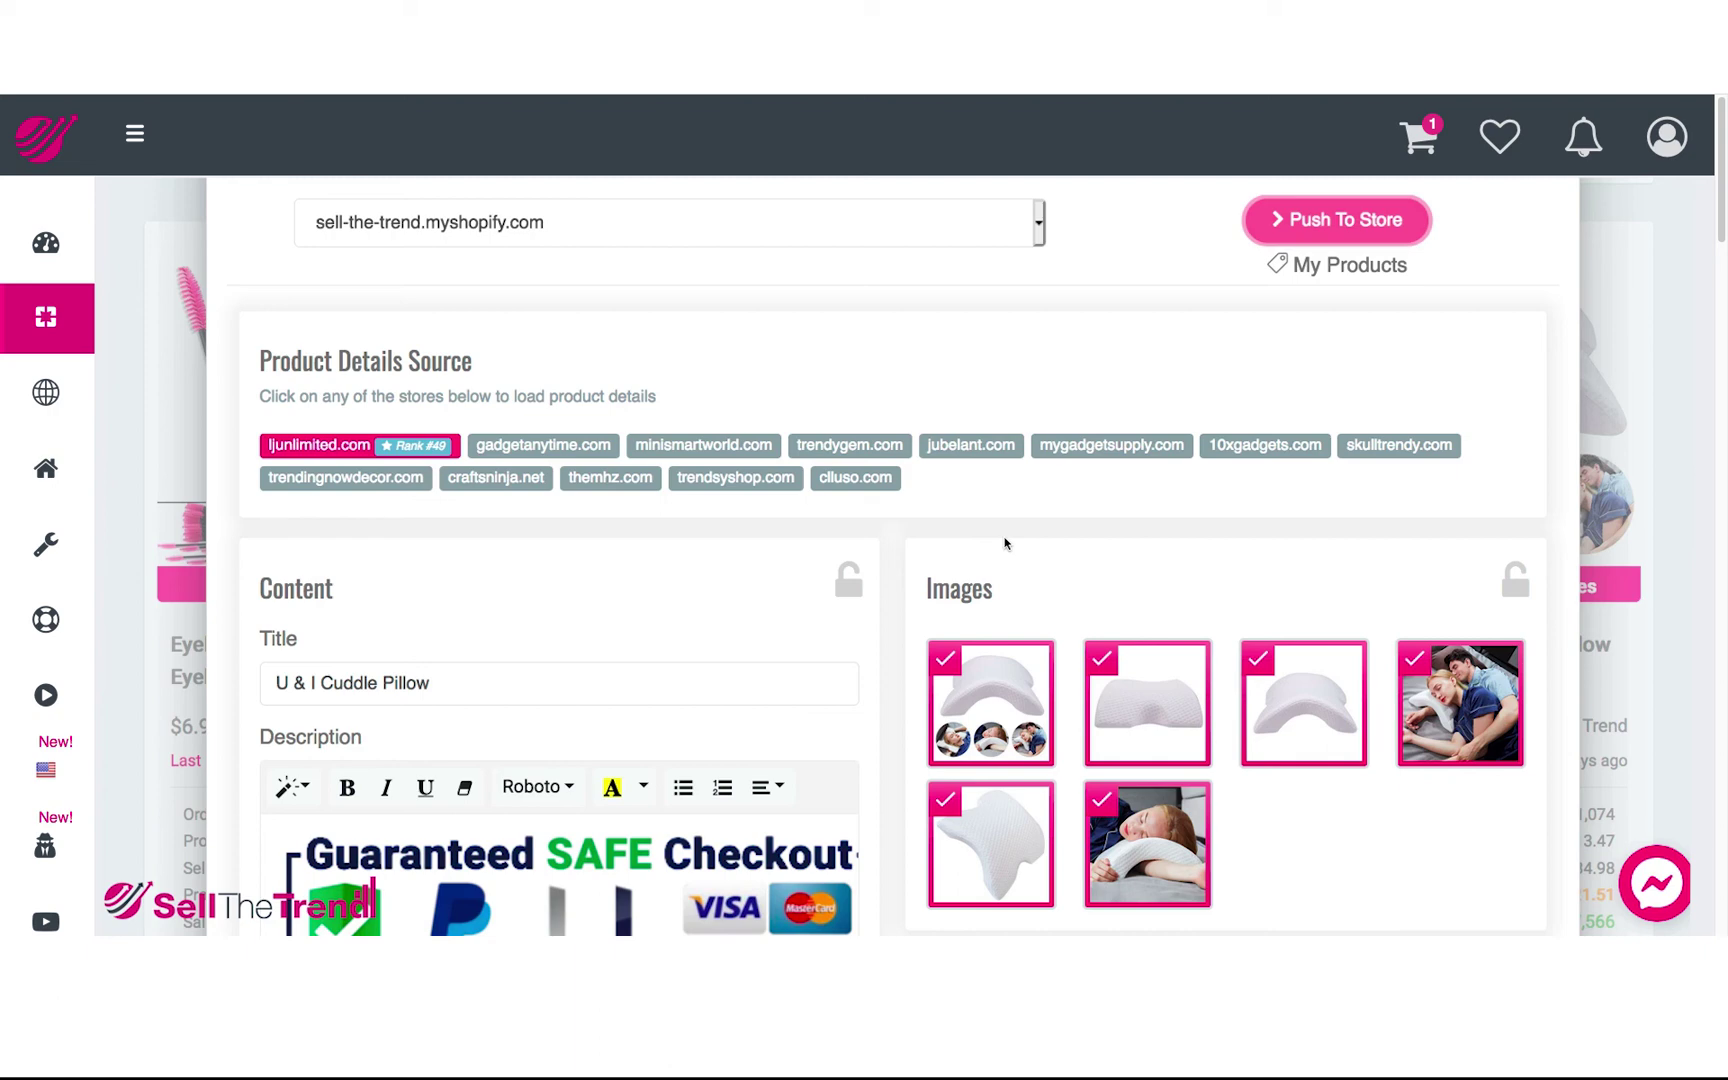
{"action": "scroll", "coordinate": [1005, 543], "scroll_direction": "up", "scroll_amount": 1}
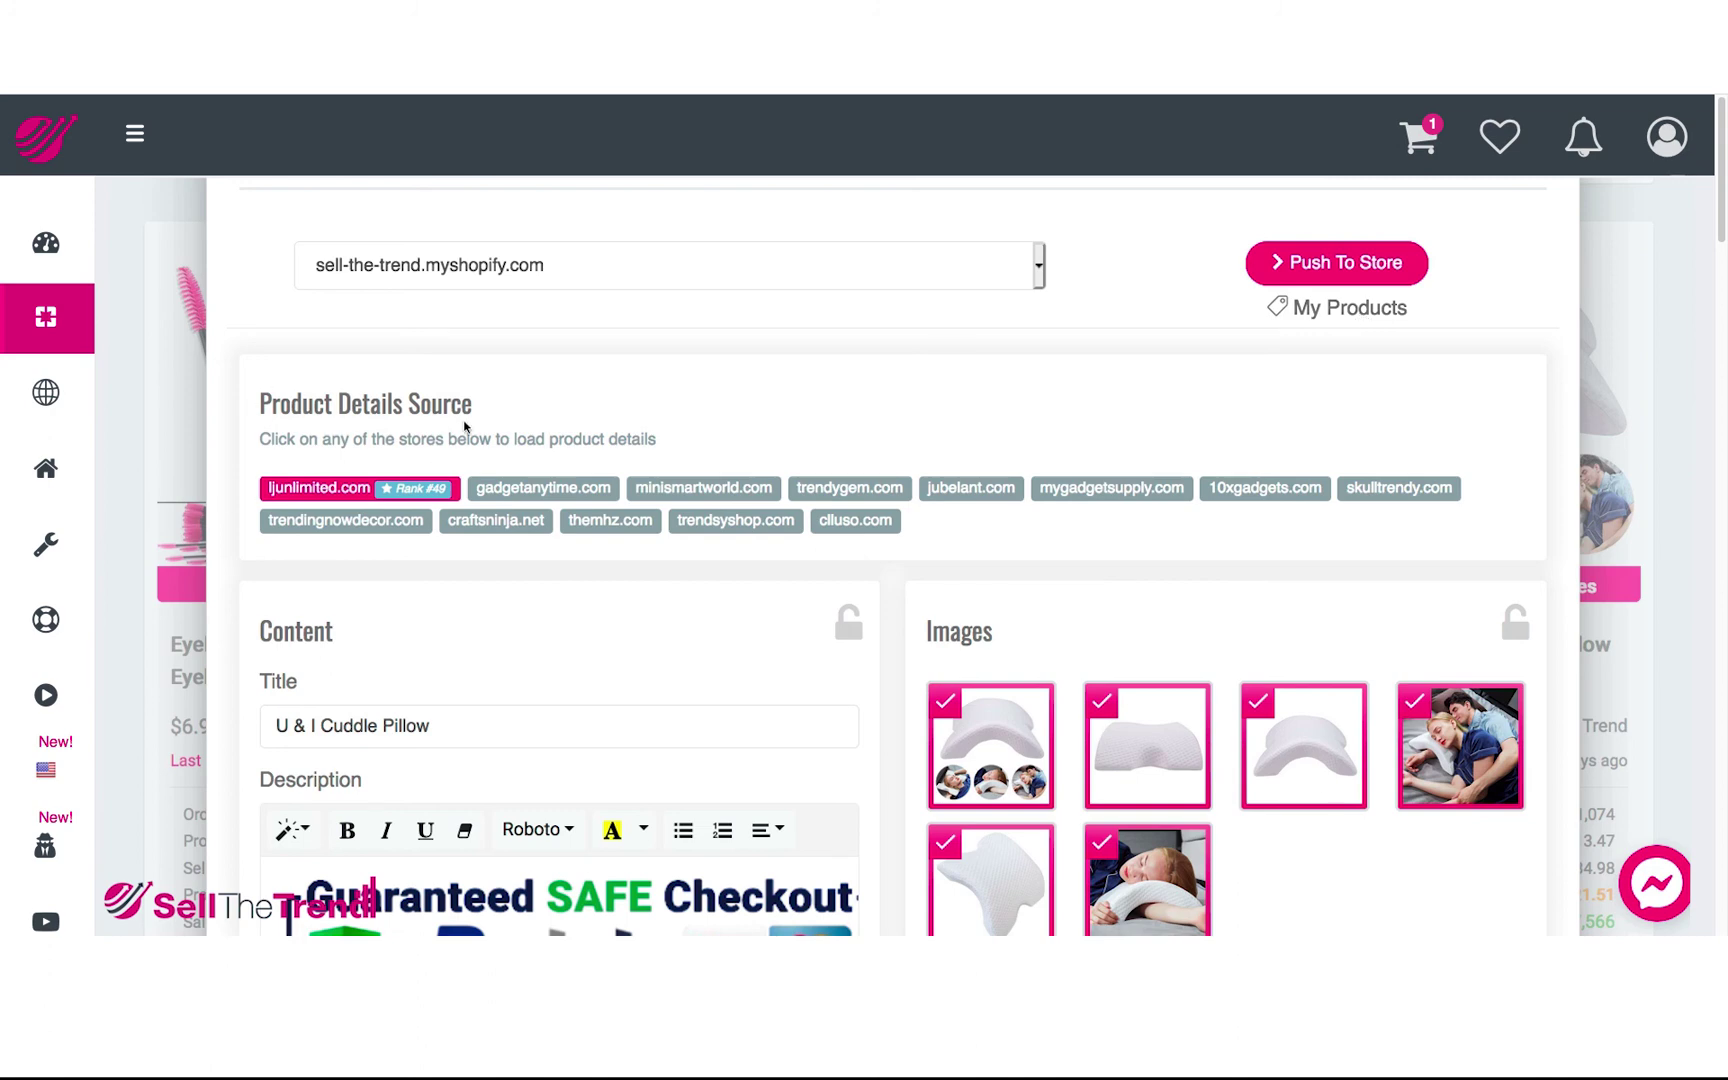
{"action": "scroll", "coordinate": [513, 426], "scroll_direction": "down", "scroll_amount": 3}
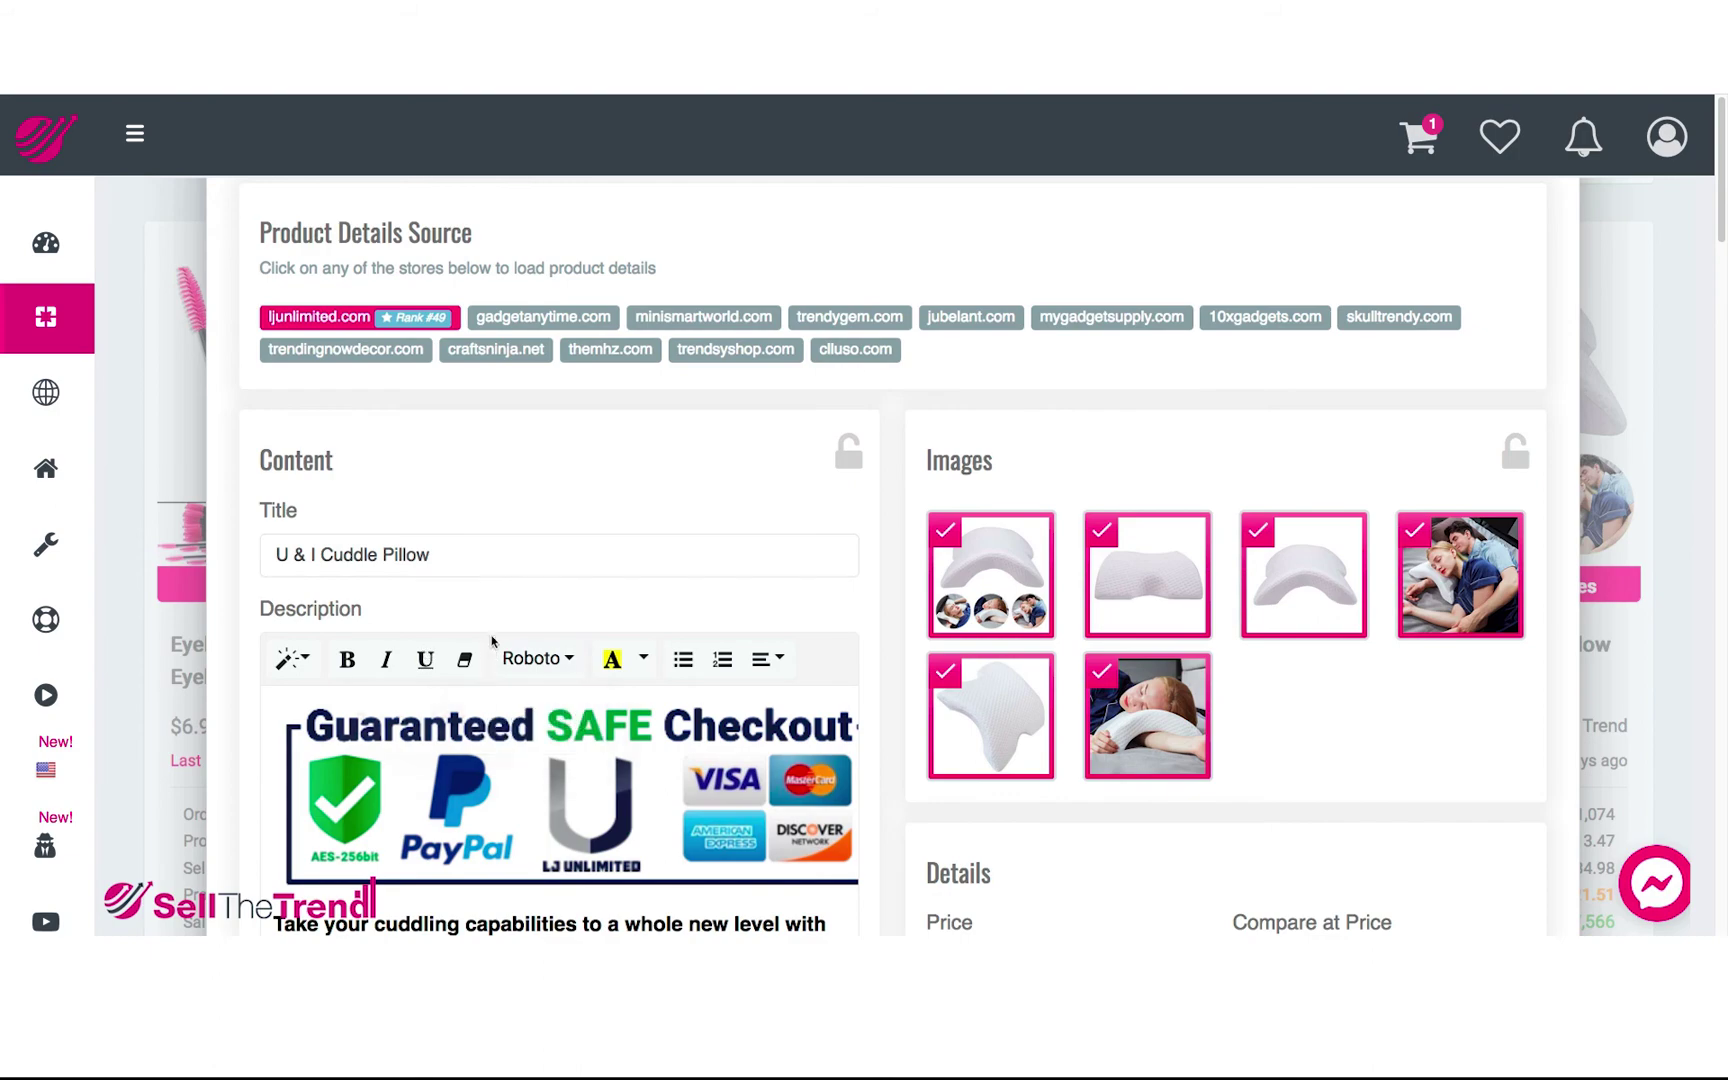
{"action": "scroll", "coordinate": [491, 638], "scroll_direction": "down", "scroll_amount": 5}
{"action": "scroll", "coordinate": [491, 638], "scroll_direction": "down", "scroll_amount": 5}
{"action": "scroll", "coordinate": [491, 638], "scroll_direction": "up", "scroll_amount": 10}
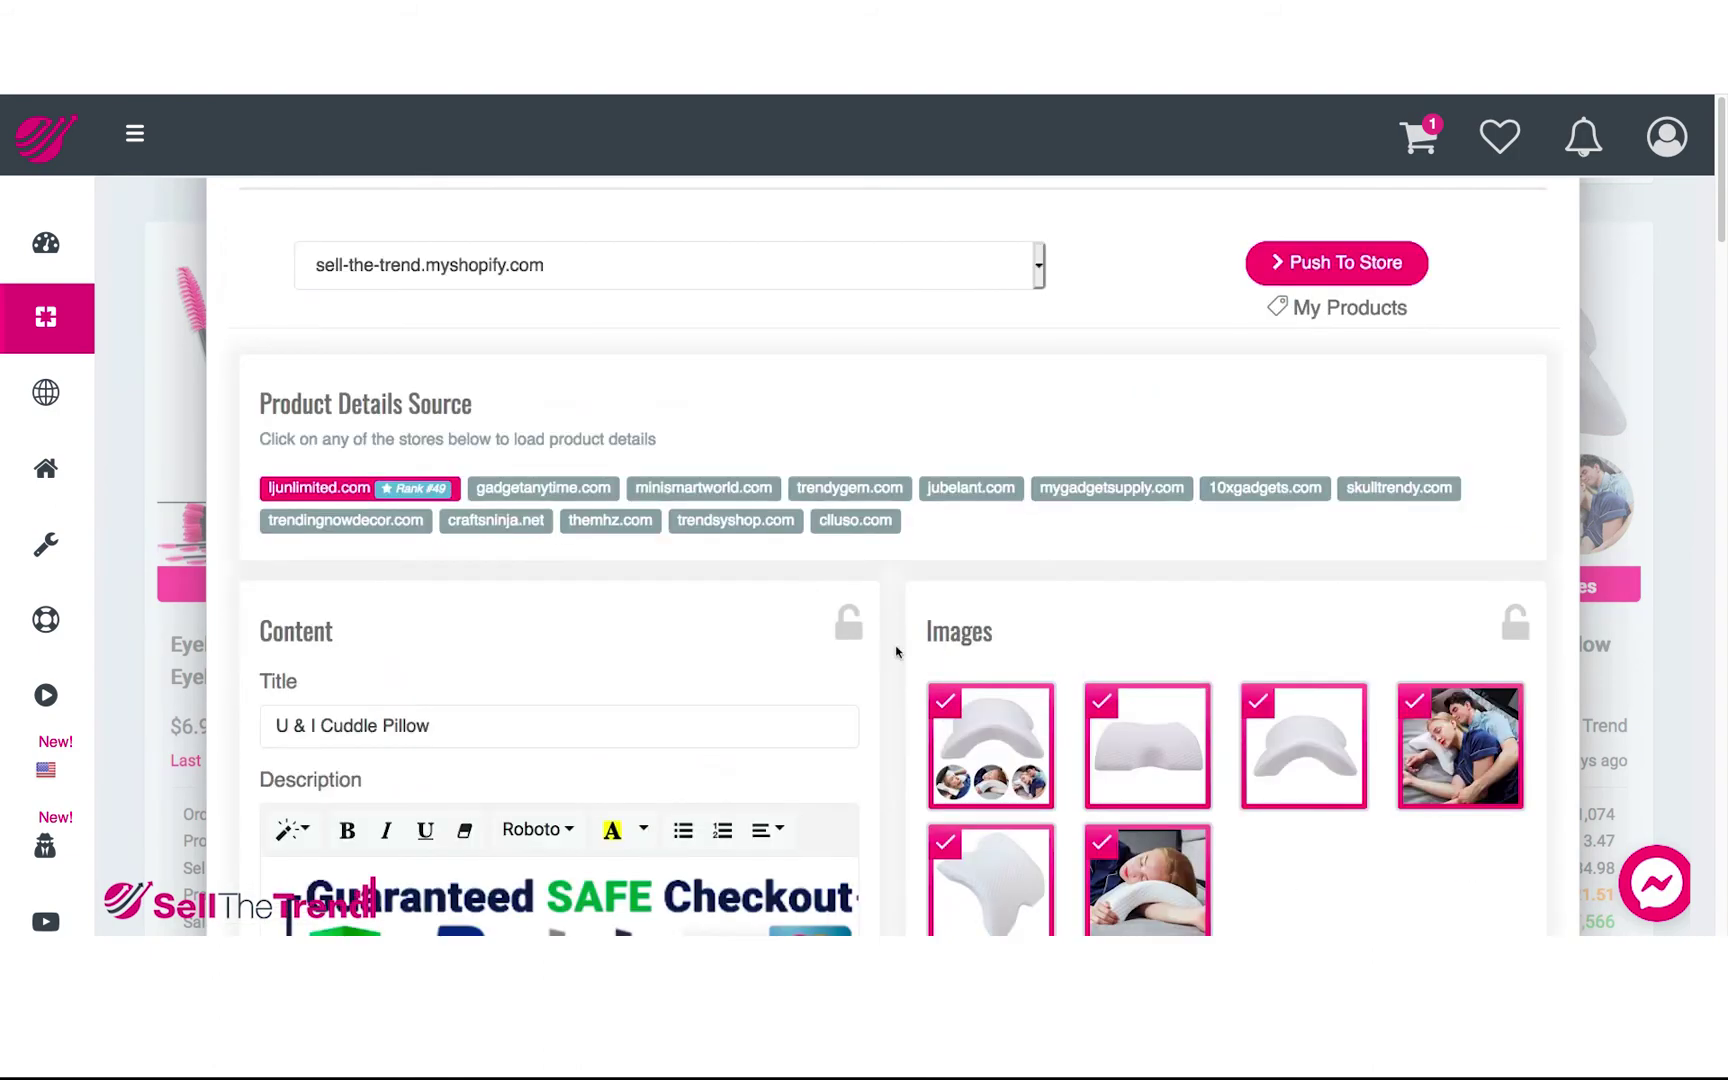
{"action": "scroll", "coordinate": [1176, 625], "scroll_direction": "down", "scroll_amount": 2}
{"action": "scroll", "coordinate": [1208, 630], "scroll_direction": "up", "scroll_amount": 1}
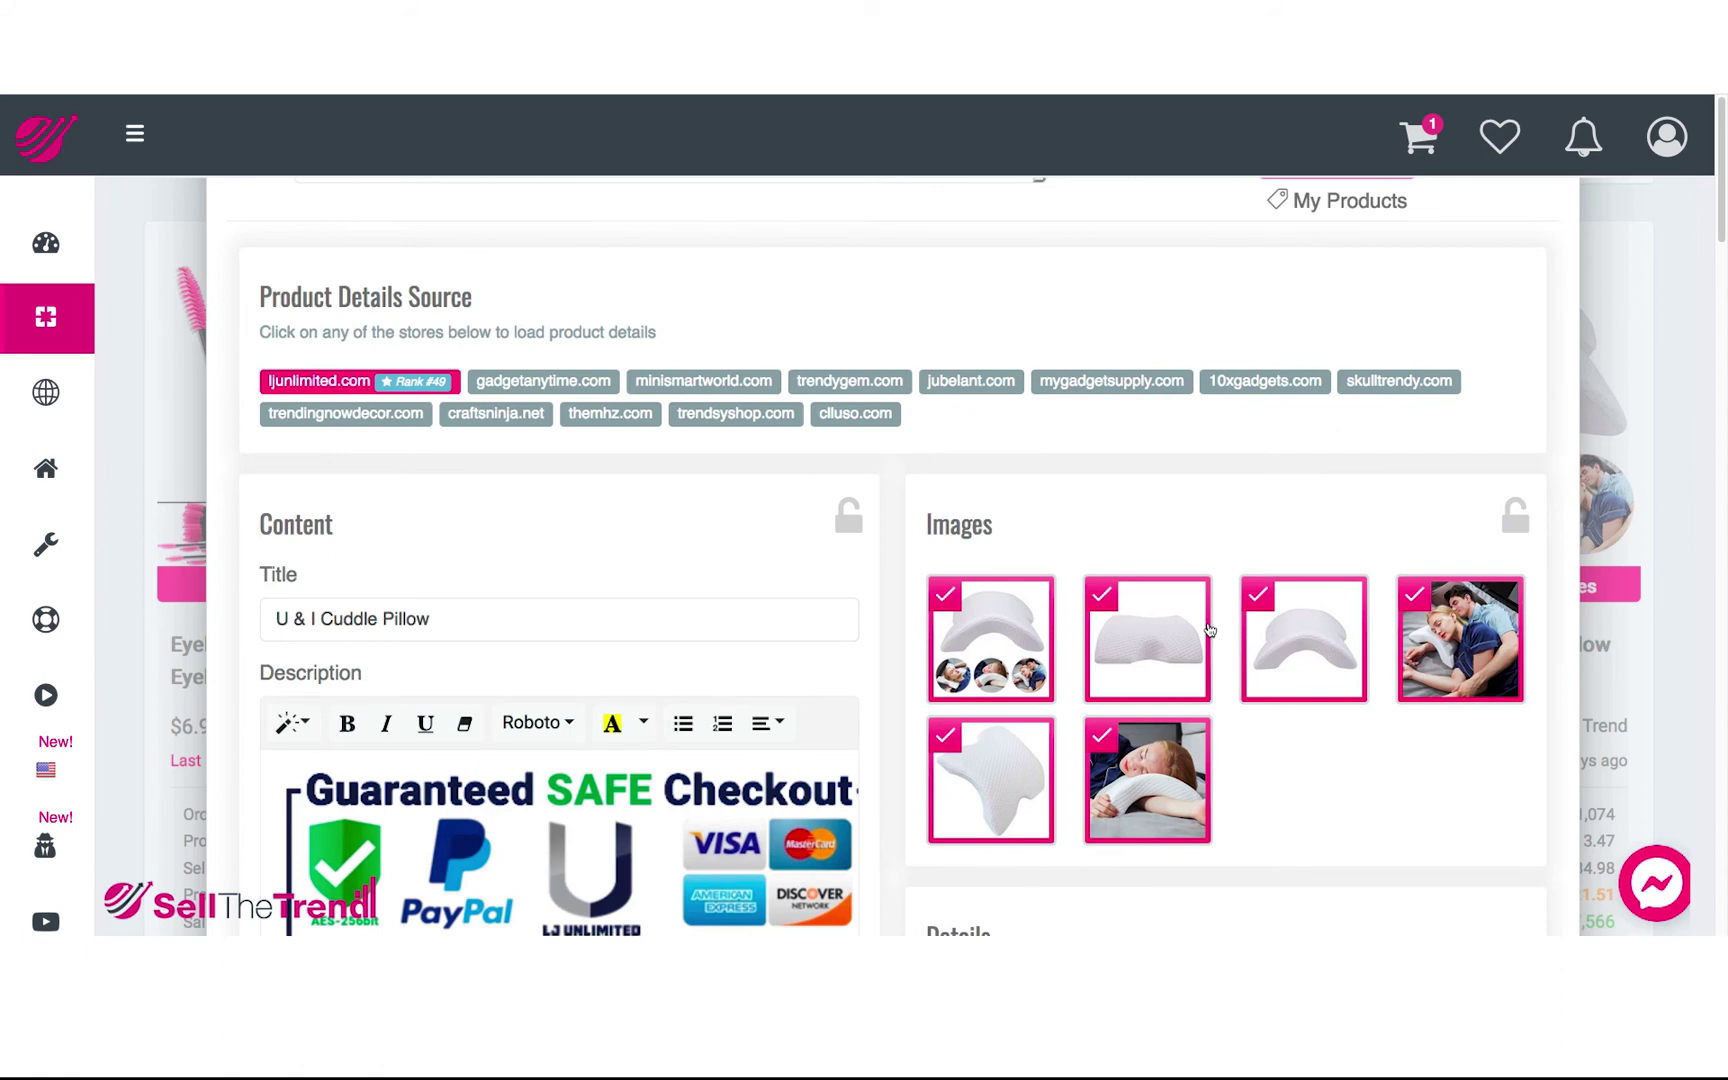
{"action": "scroll", "coordinate": [1010, 702], "scroll_direction": "down", "scroll_amount": 4}
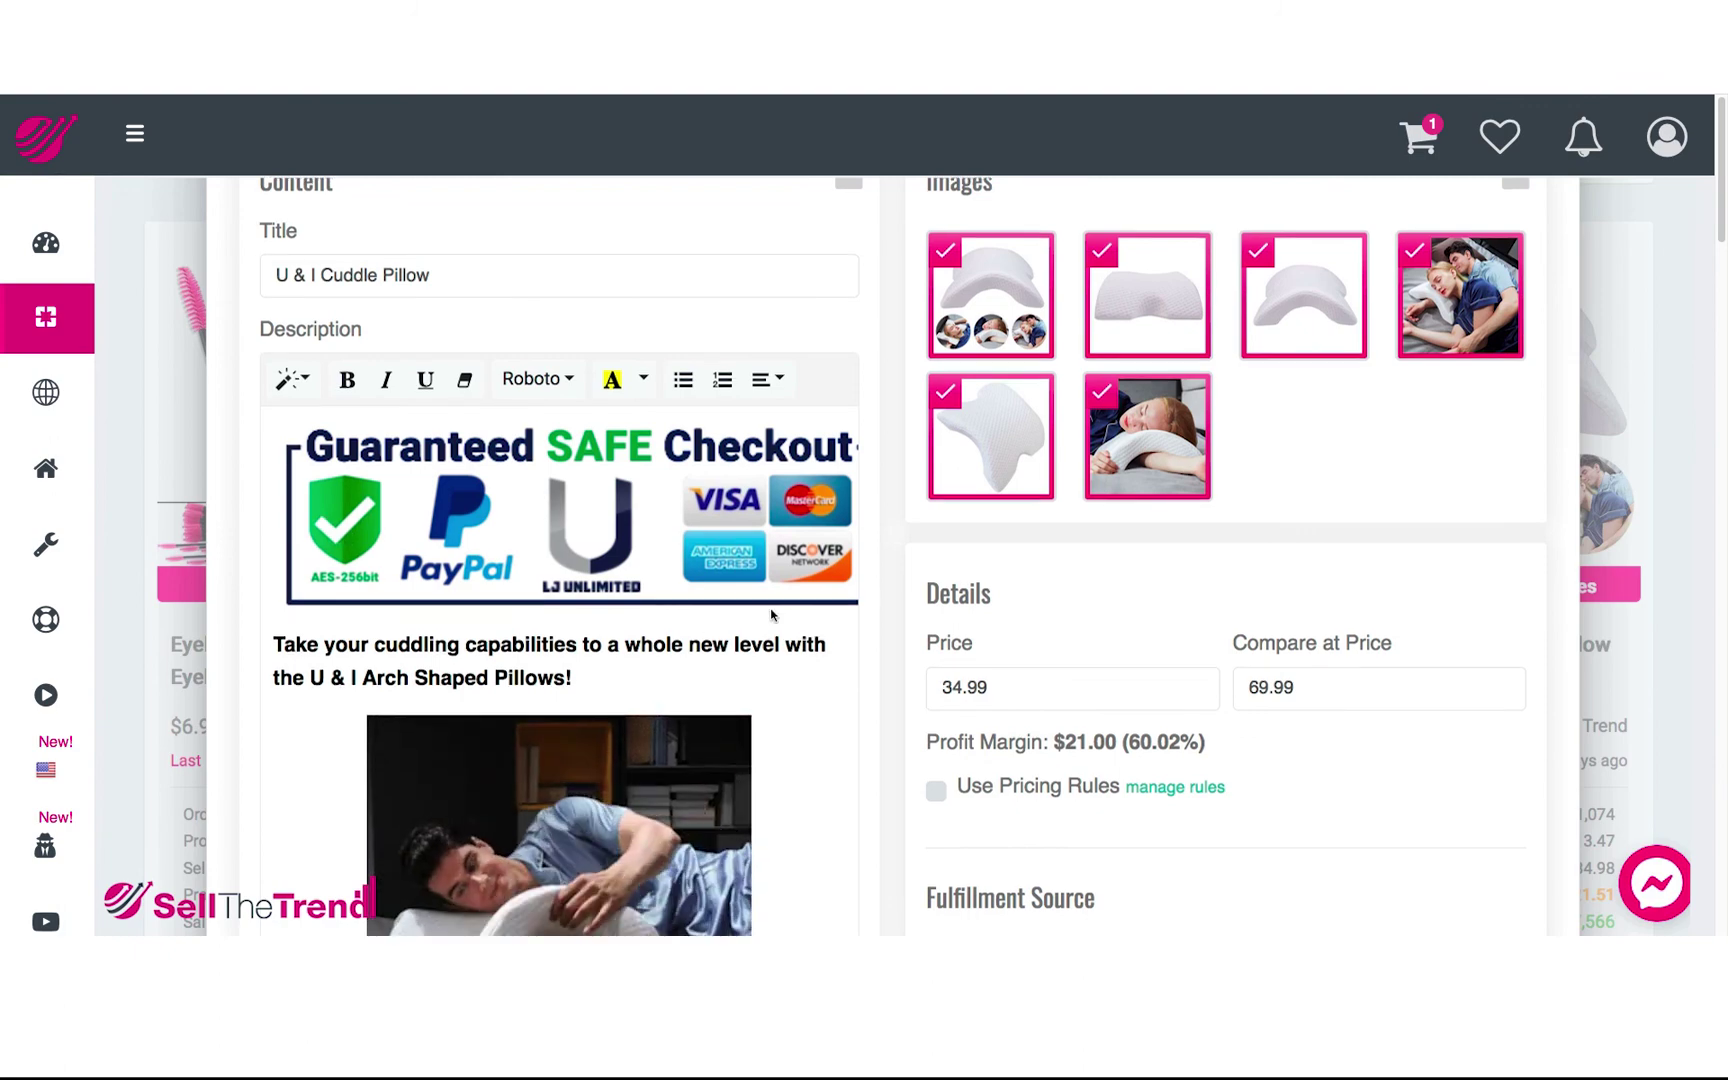
{"action": "scroll", "coordinate": [771, 609], "scroll_direction": "down", "scroll_amount": 5}
{"action": "scroll", "coordinate": [651, 507], "scroll_direction": "up", "scroll_amount": 4}
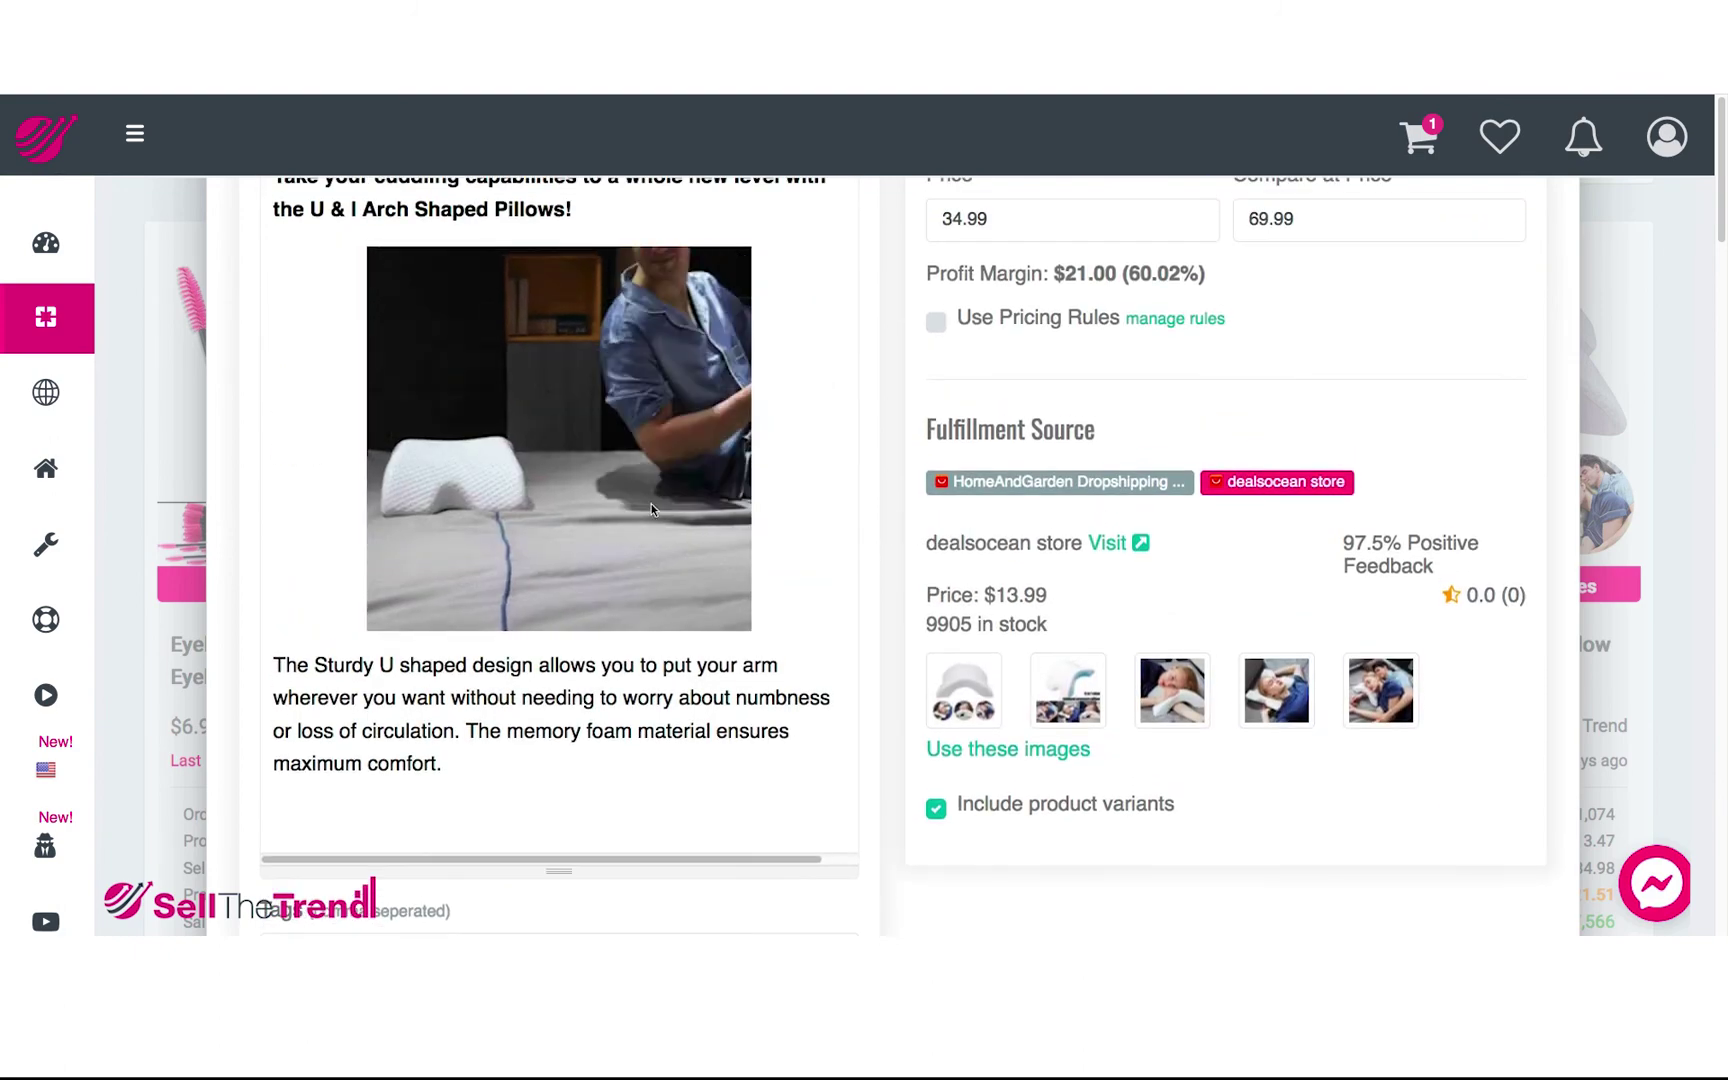
{"action": "scroll", "coordinate": [651, 510], "scroll_direction": "up", "scroll_amount": 7}
{"action": "scroll", "coordinate": [1174, 758], "scroll_direction": "down", "scroll_amount": 1}
{"action": "scroll", "coordinate": [1174, 758], "scroll_direction": "down", "scroll_amount": 1}
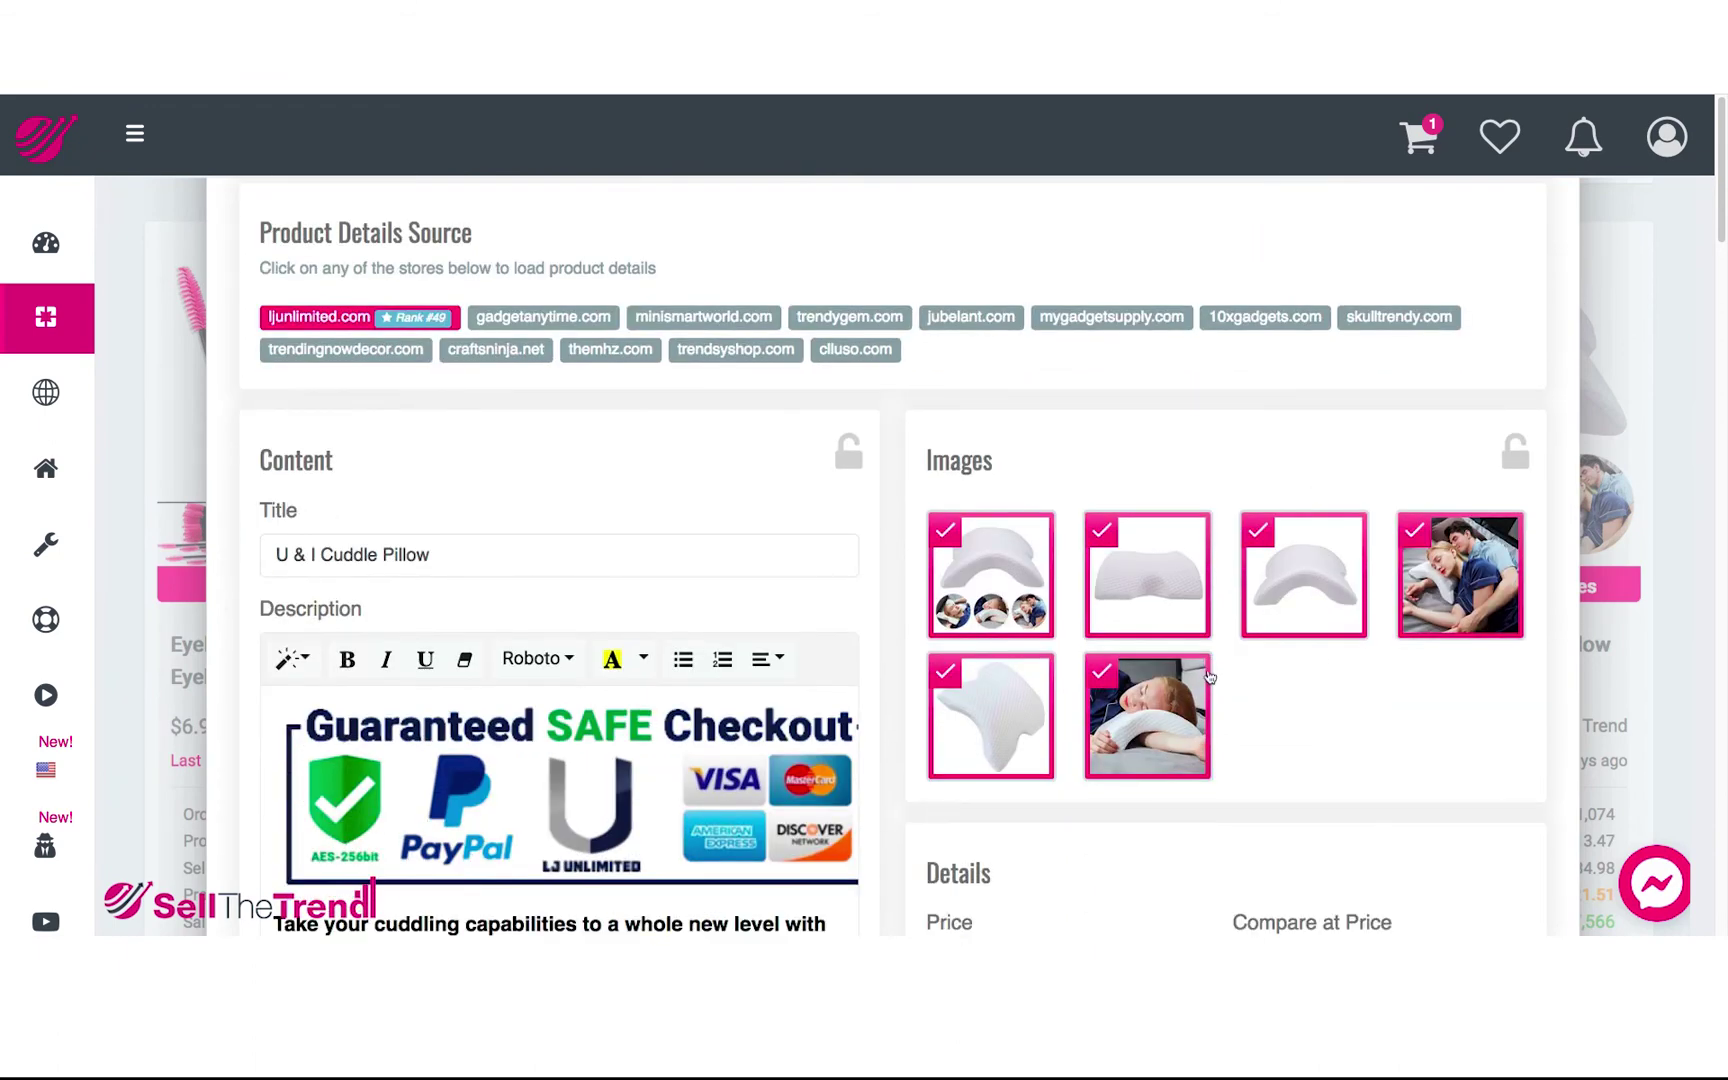
{"action": "scroll", "coordinate": [695, 652], "scroll_direction": "down", "scroll_amount": 3}
{"action": "scroll", "coordinate": [695, 652], "scroll_direction": "up", "scroll_amount": 4}
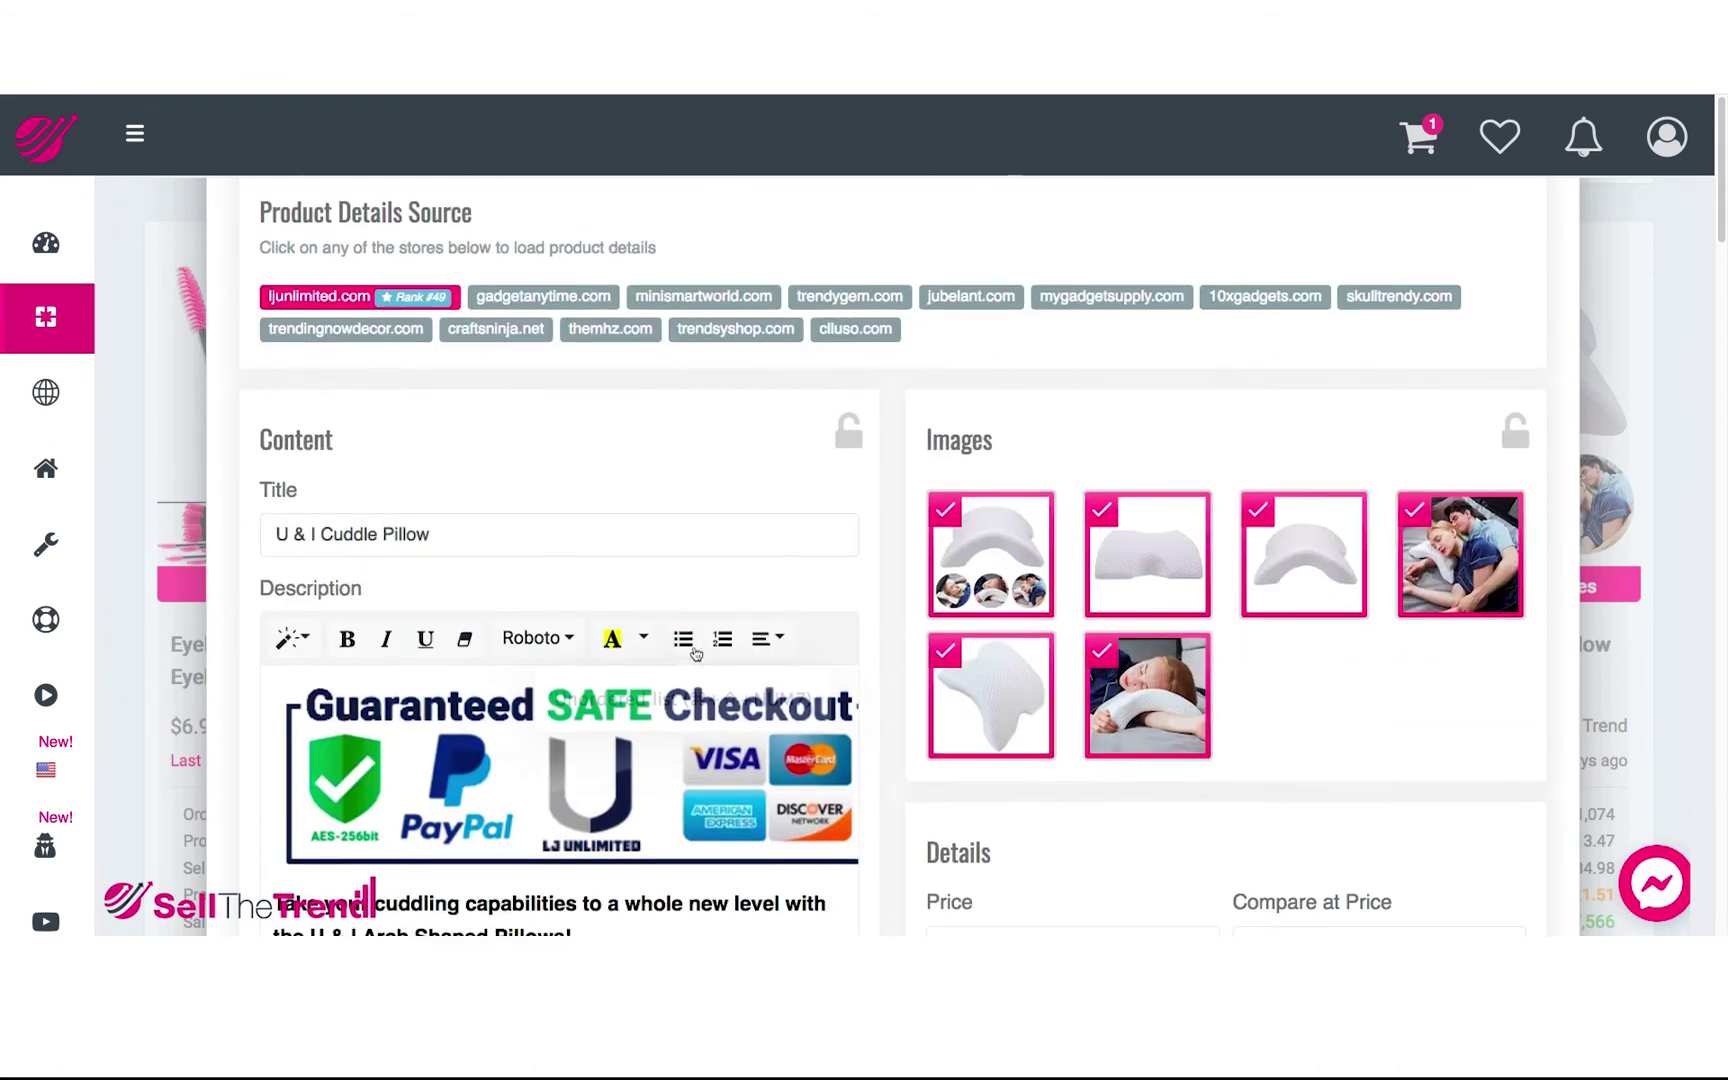
Step: Load the product details from gadgetanytime.com and select the loaded description text to review it
{"action": "left_click", "coordinate": [533, 390]}
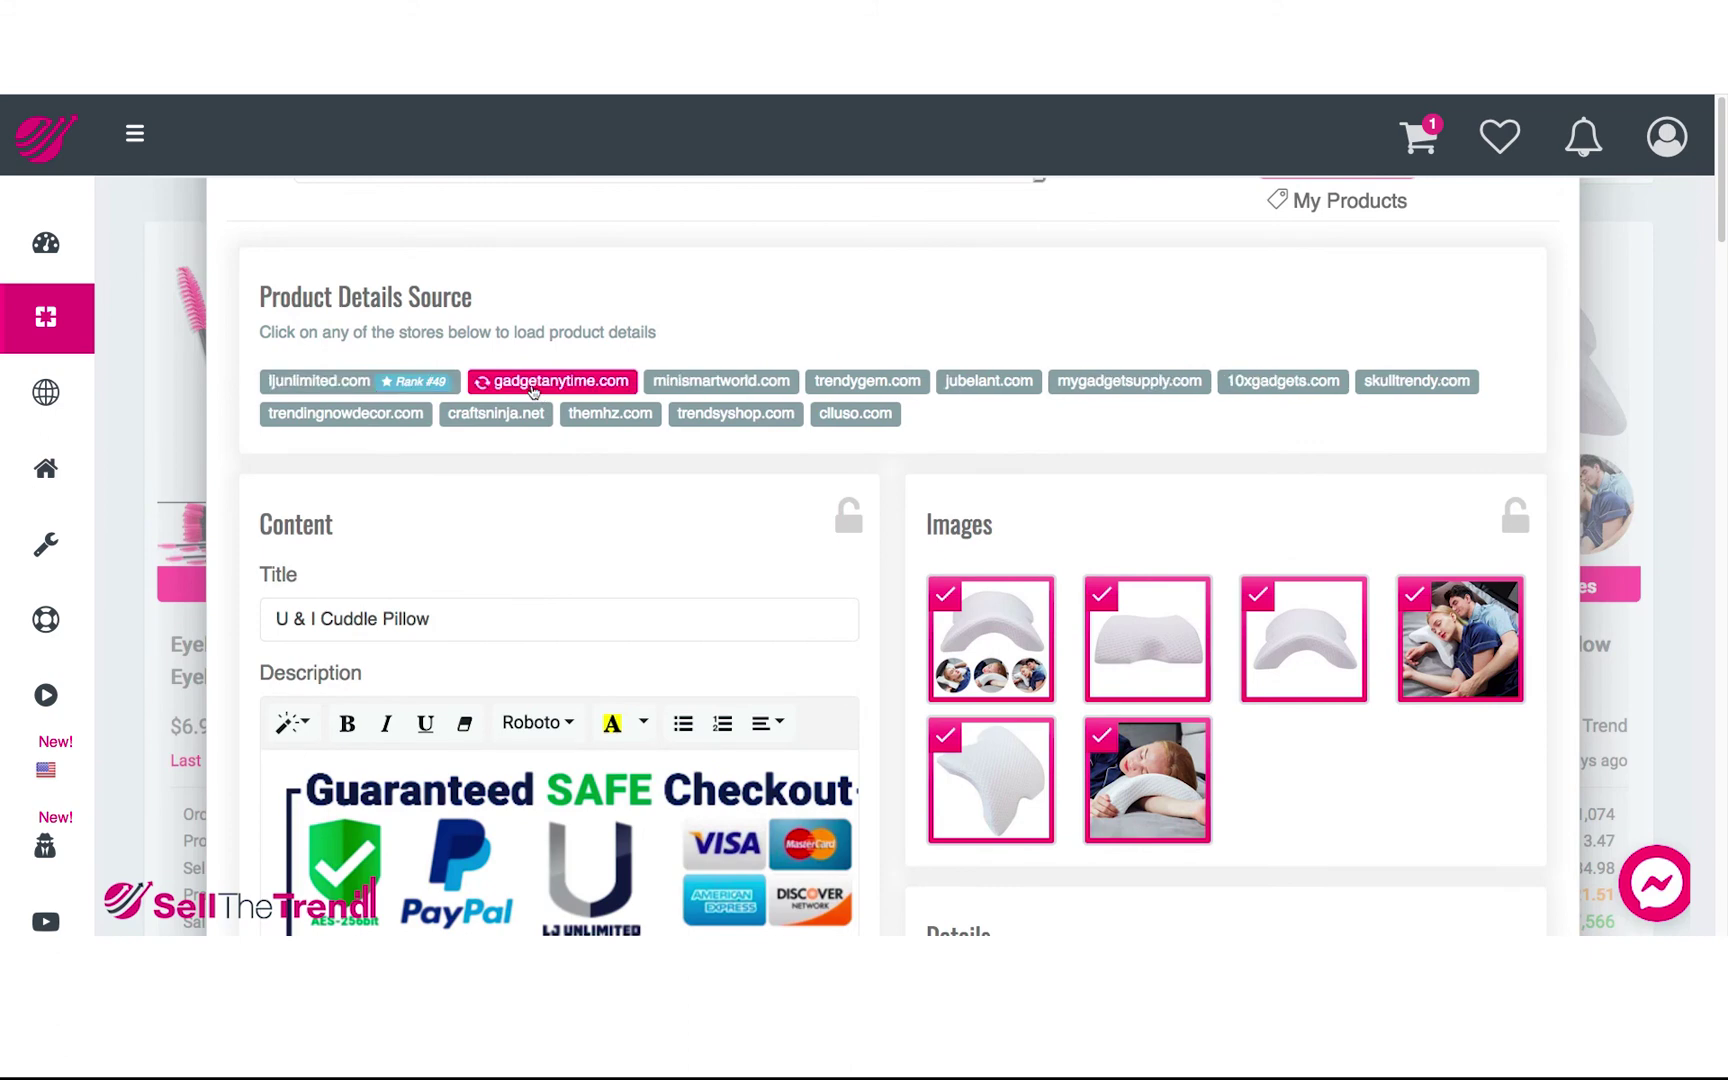
{"action": "scroll", "coordinate": [771, 532], "scroll_direction": "down", "scroll_amount": 5}
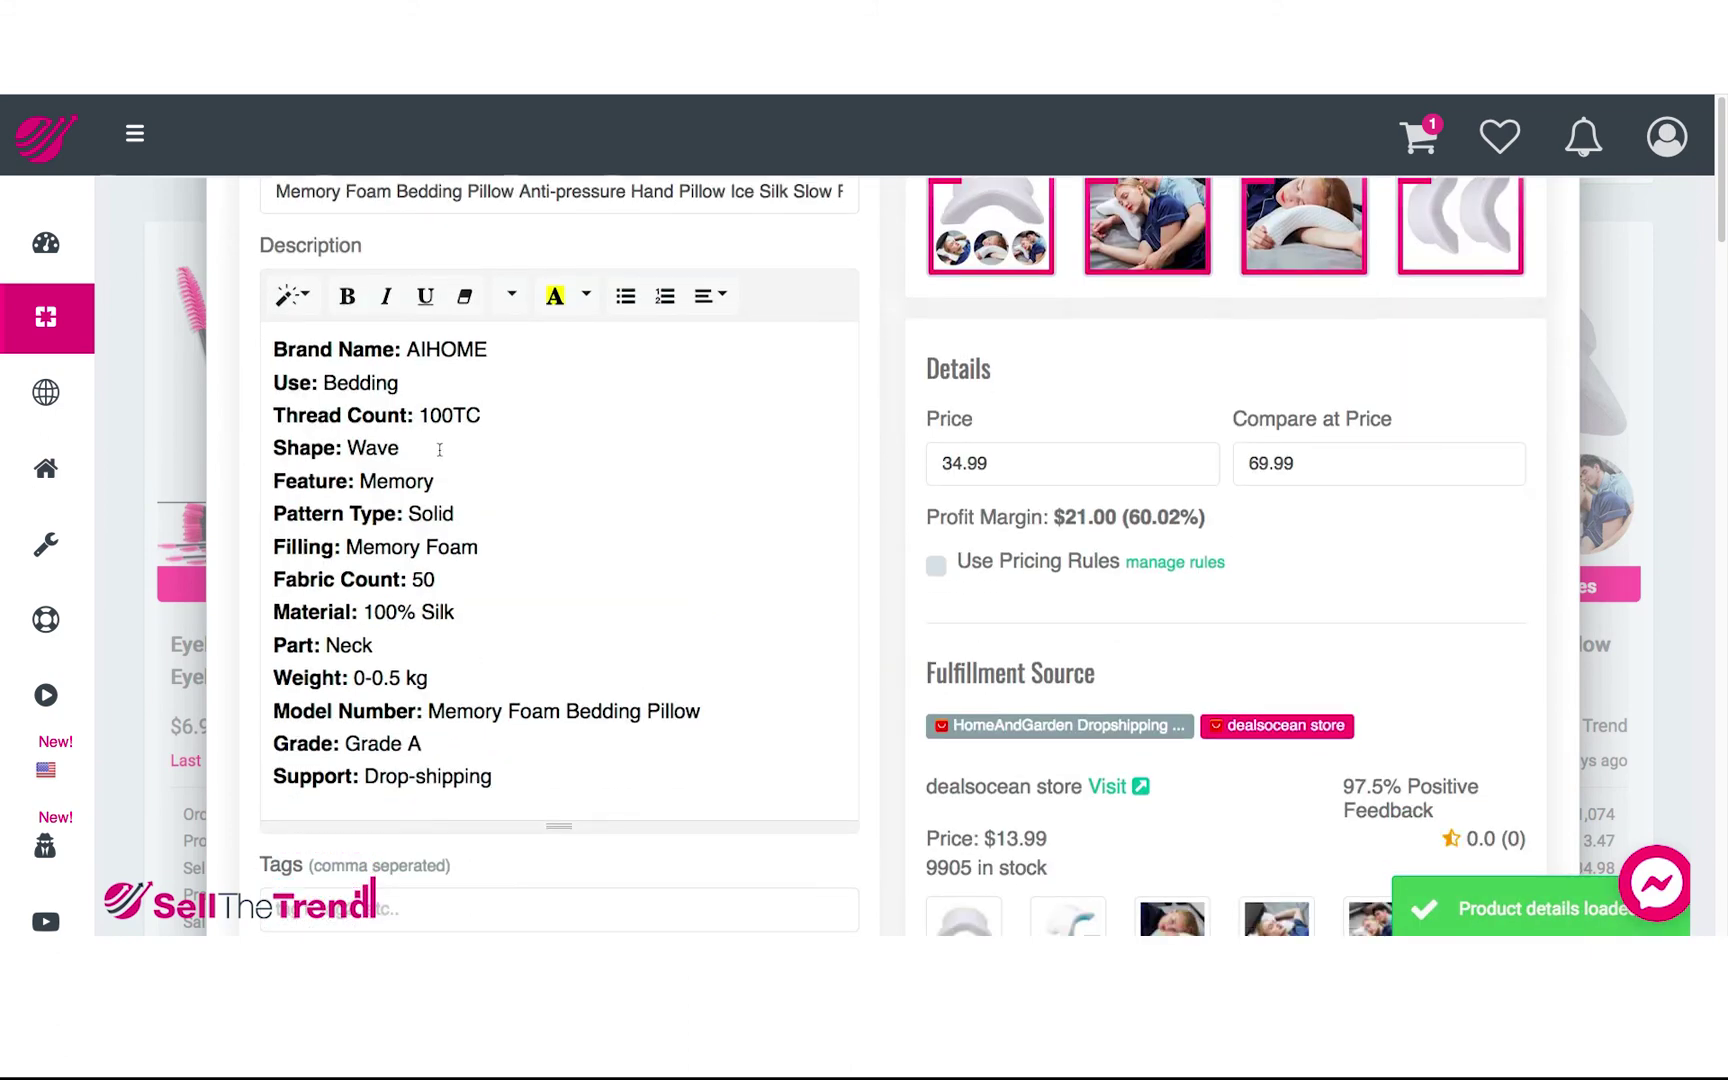
{"action": "left_click_drag", "start_coordinate": [268, 348], "coordinate": [721, 779]}
{"action": "scroll", "coordinate": [720, 722], "scroll_direction": "up", "scroll_amount": 1}
{"action": "scroll", "coordinate": [679, 670], "scroll_direction": "up", "scroll_amount": 5}
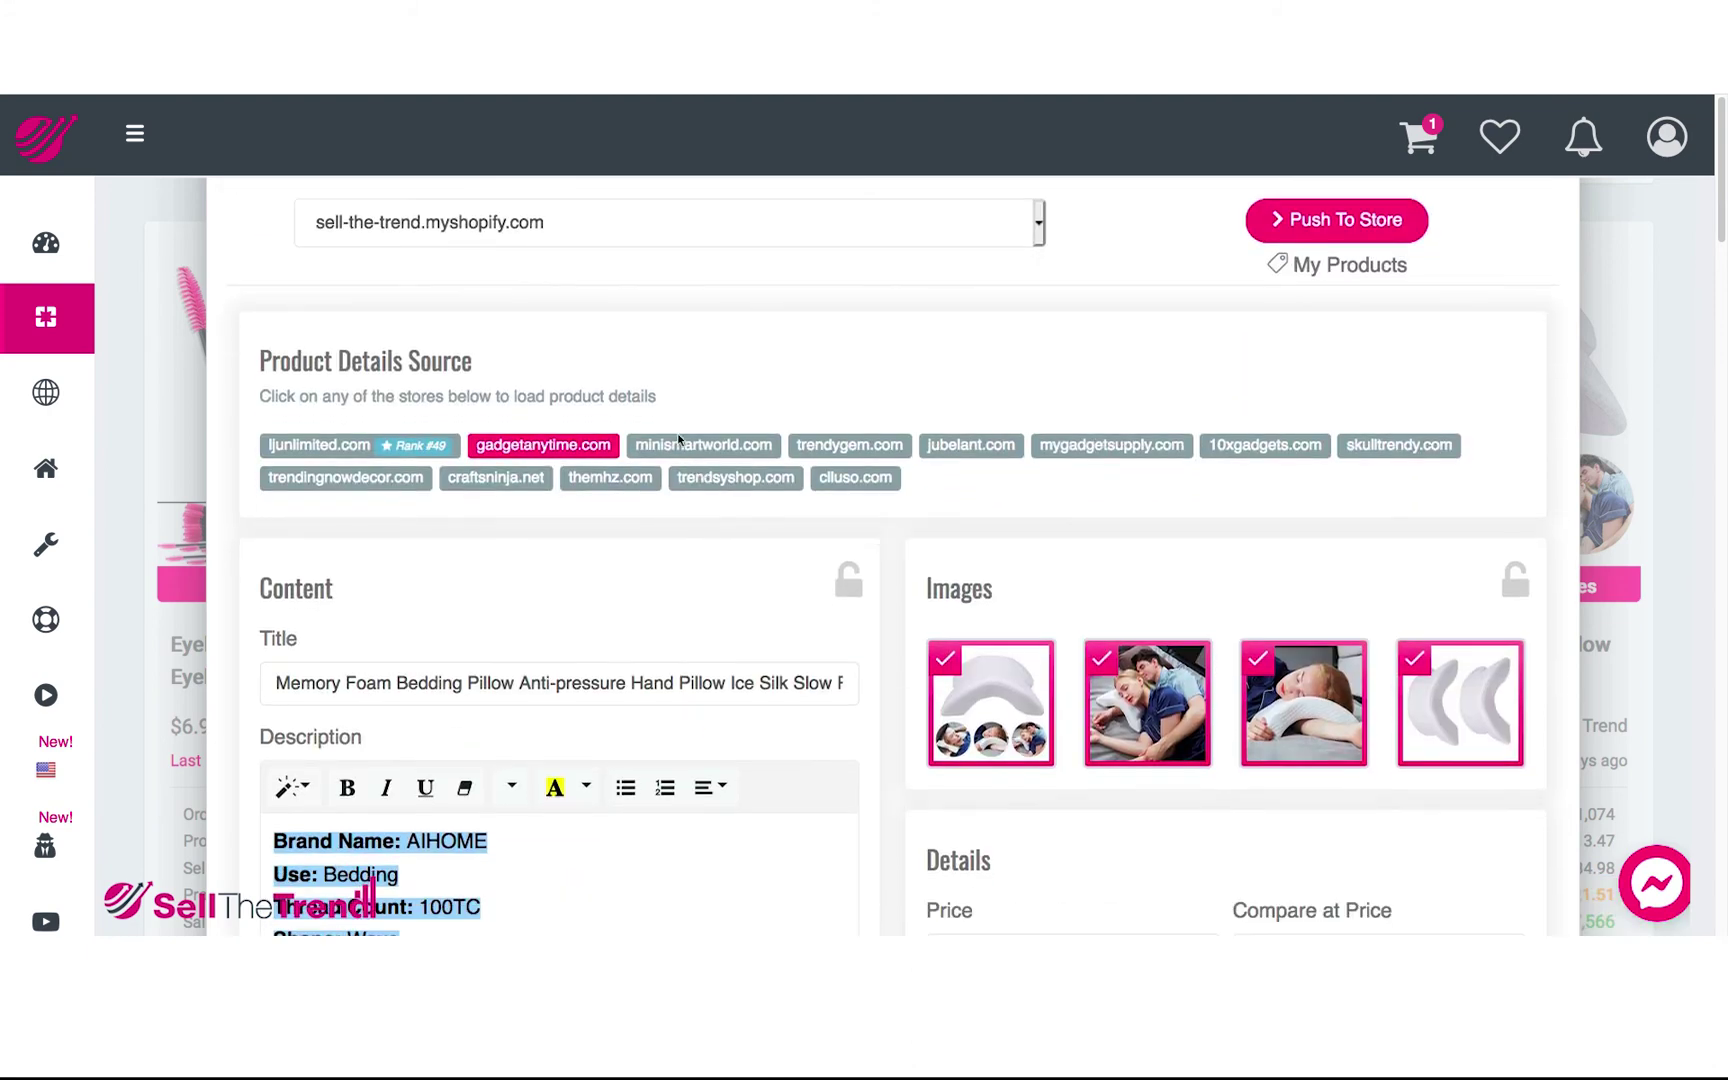
Step: Load the product details from minismartworld.com and review the loaded title, description, images and pricing
{"action": "left_click", "coordinate": [686, 445]}
{"action": "scroll", "coordinate": [780, 512], "scroll_direction": "down", "scroll_amount": 15}
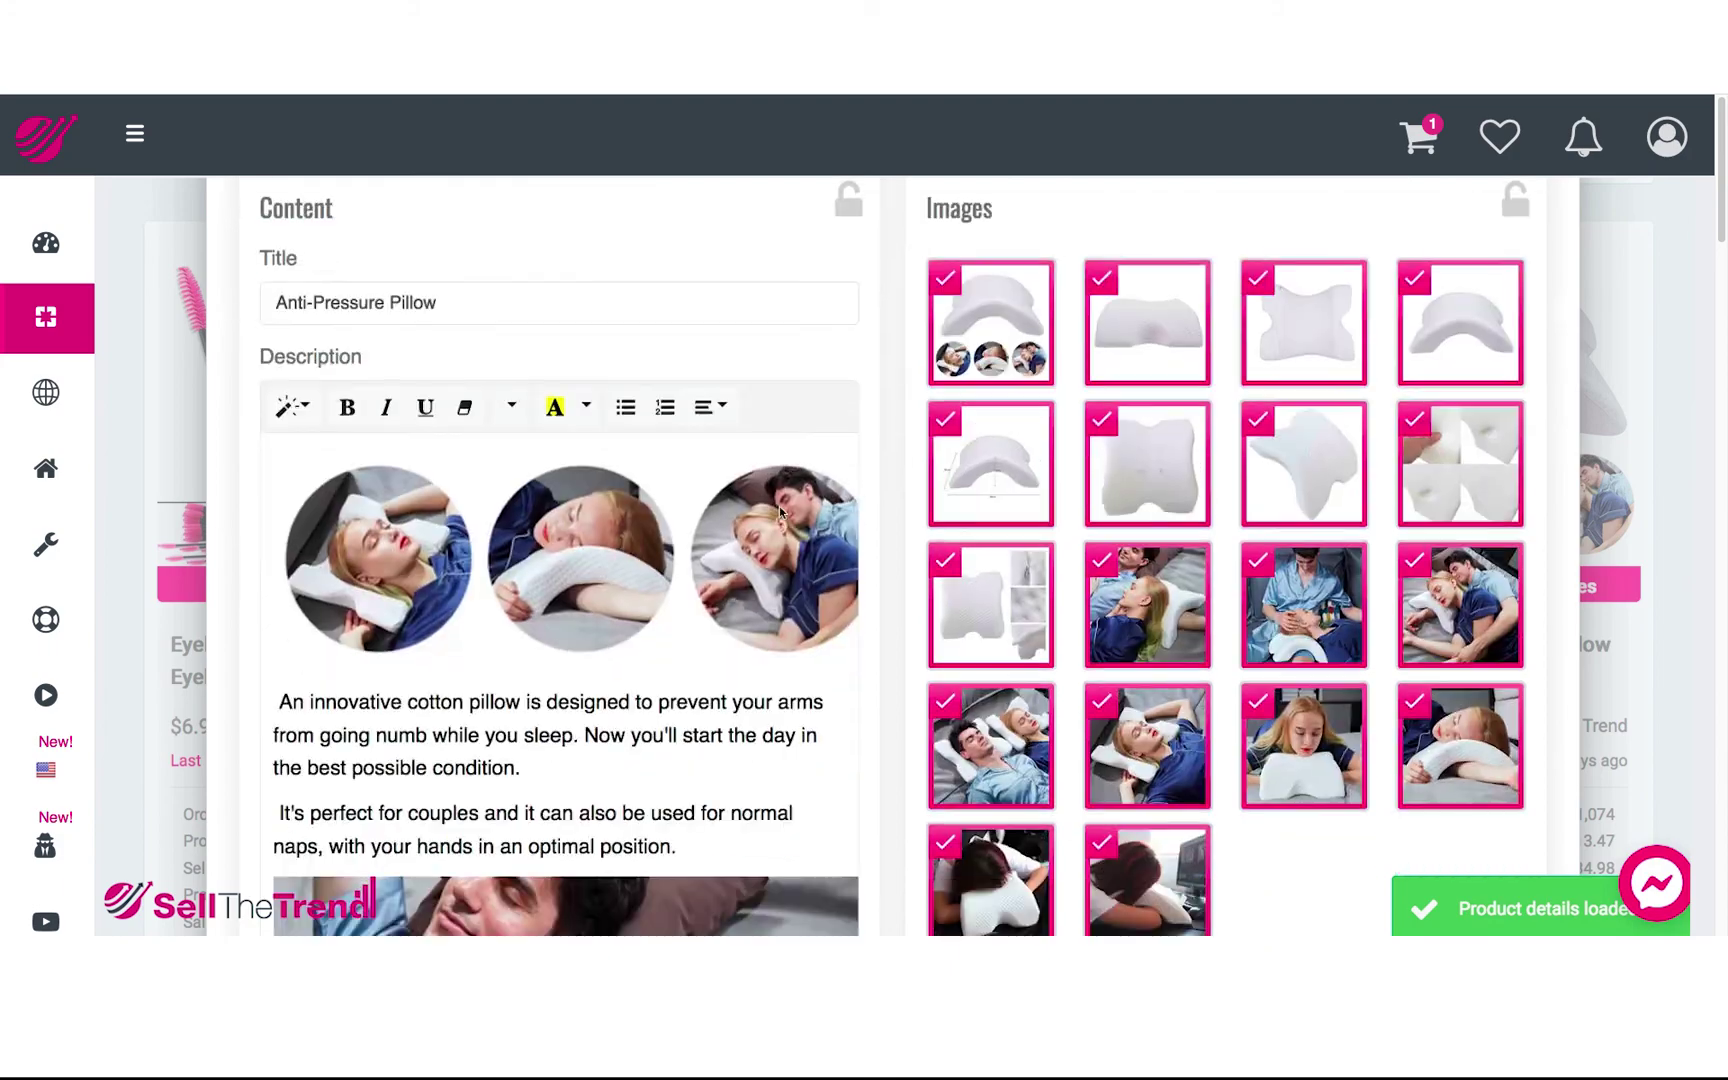
{"action": "scroll", "coordinate": [594, 481], "scroll_direction": "up", "scroll_amount": 8}
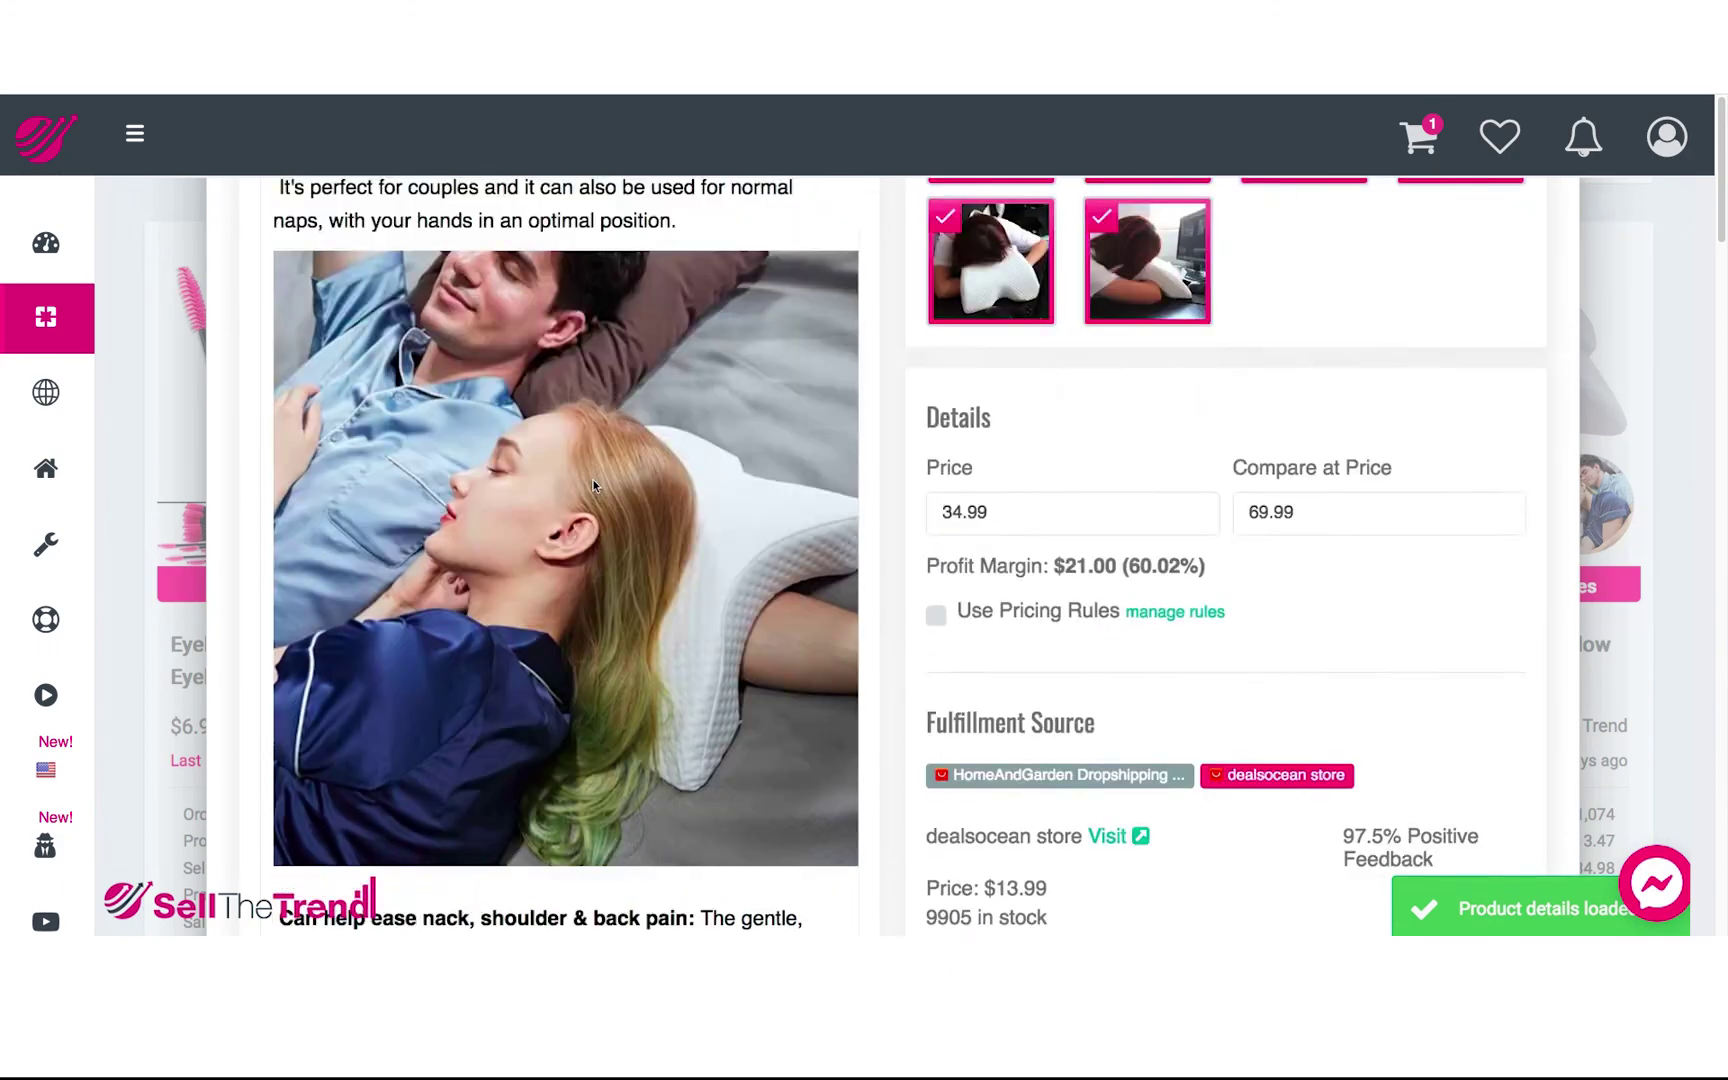
{"action": "scroll", "coordinate": [594, 486], "scroll_direction": "down", "scroll_amount": 3}
{"action": "scroll", "coordinate": [593, 487], "scroll_direction": "up", "scroll_amount": 3}
{"action": "scroll", "coordinate": [1165, 600], "scroll_direction": "down", "scroll_amount": 5}
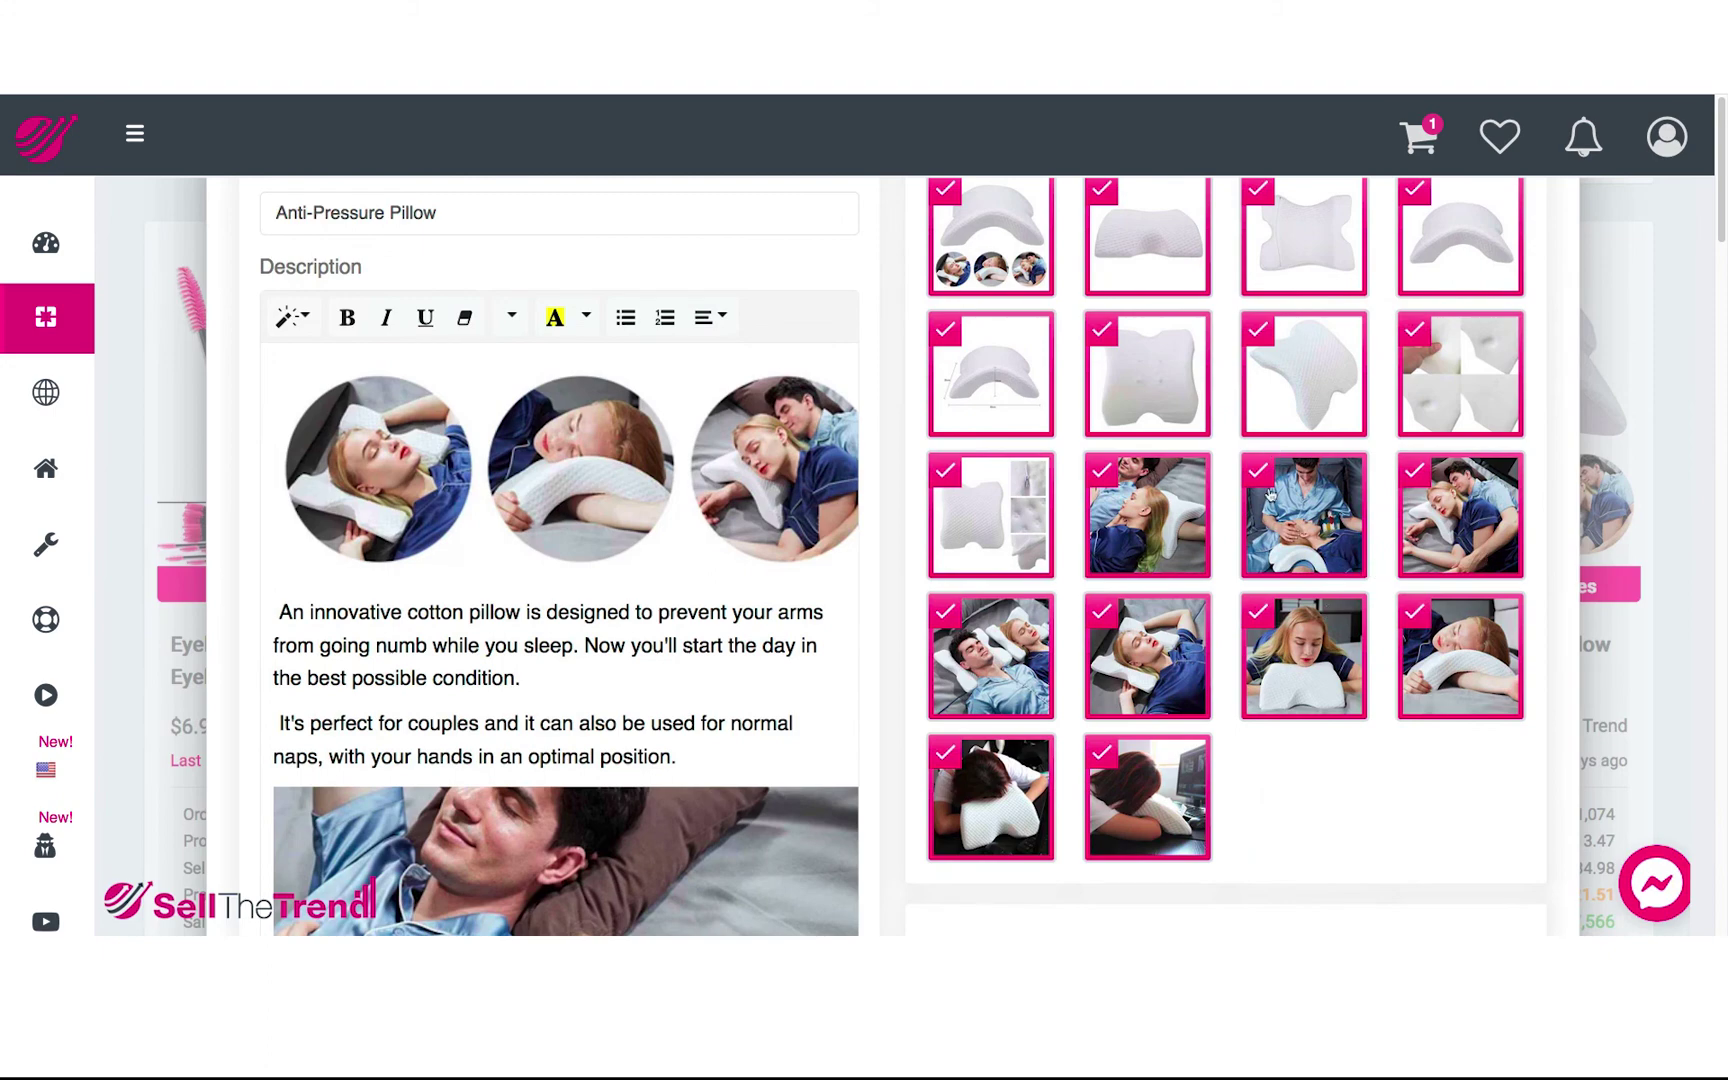
{"action": "scroll", "coordinate": [1273, 500], "scroll_direction": "up", "scroll_amount": 5}
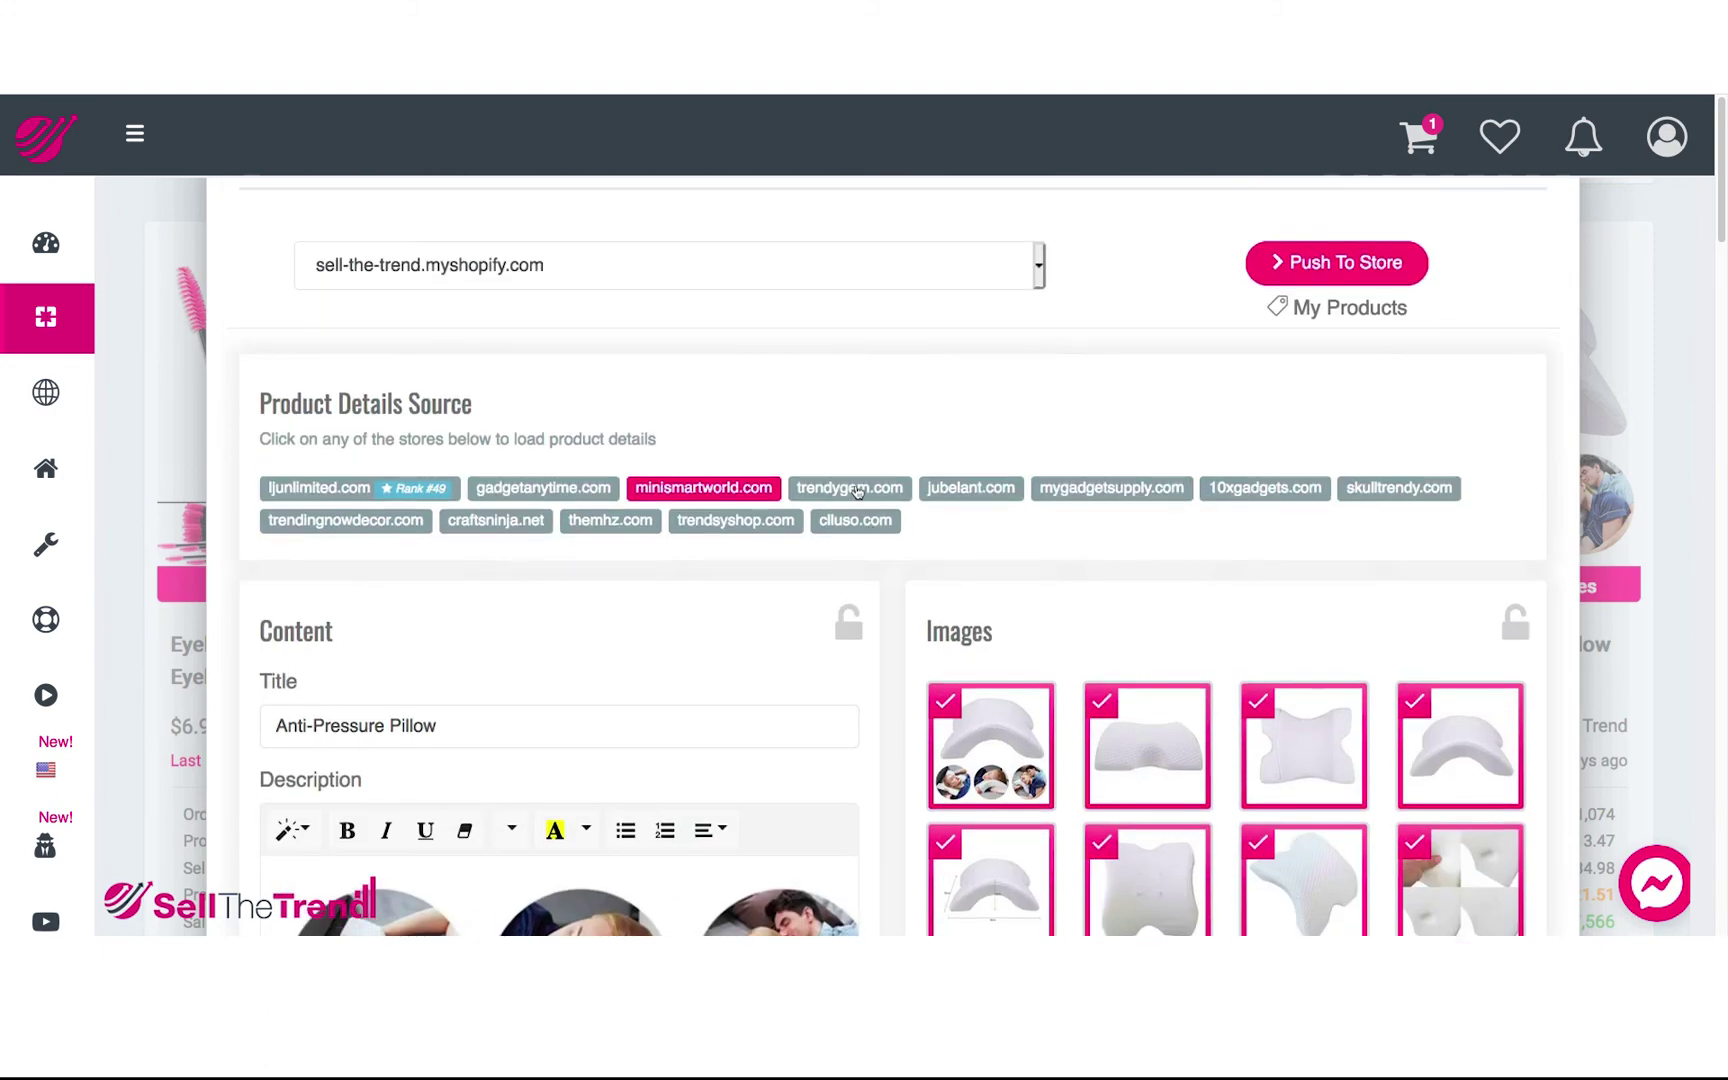
Step: Load the product details from trendygem.com and look over the loaded description, images and fulfillment source
{"action": "left_click", "coordinate": [850, 488]}
{"action": "scroll", "coordinate": [607, 515], "scroll_direction": "down", "scroll_amount": 6}
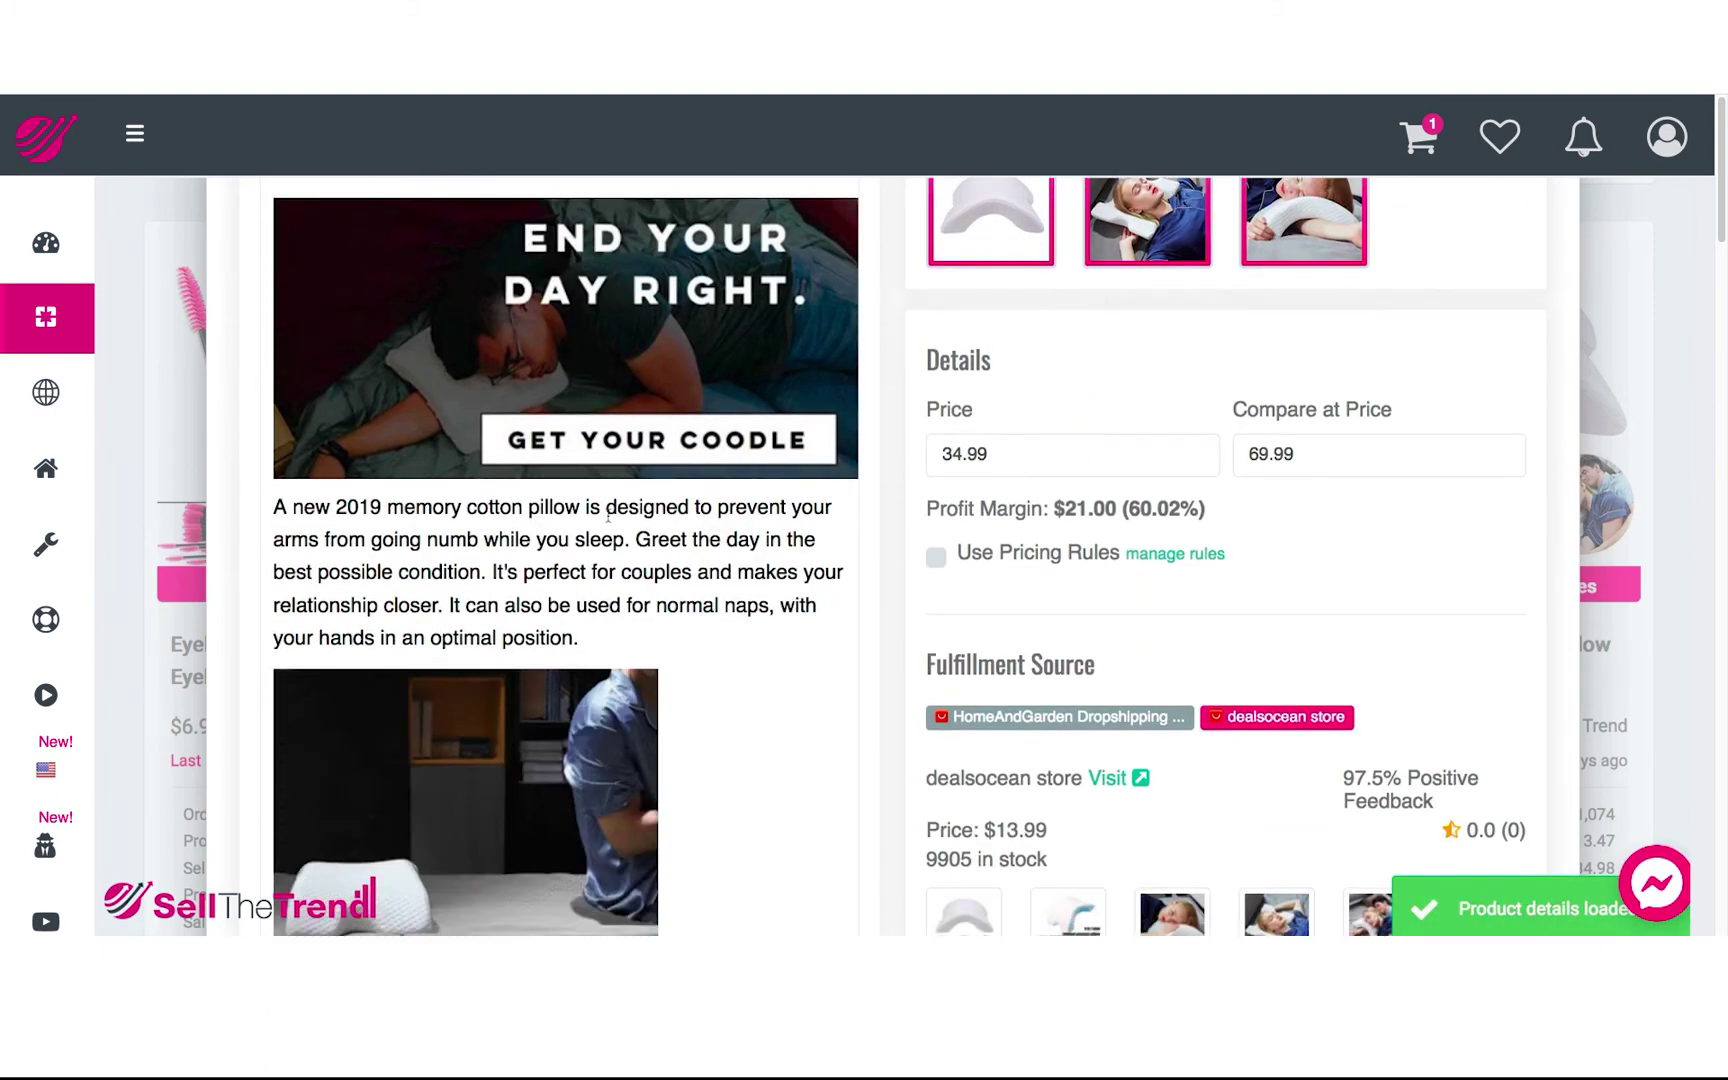
{"action": "scroll", "coordinate": [607, 515], "scroll_direction": "down", "scroll_amount": 3}
{"action": "scroll", "coordinate": [1024, 495], "scroll_direction": "down", "scroll_amount": 3}
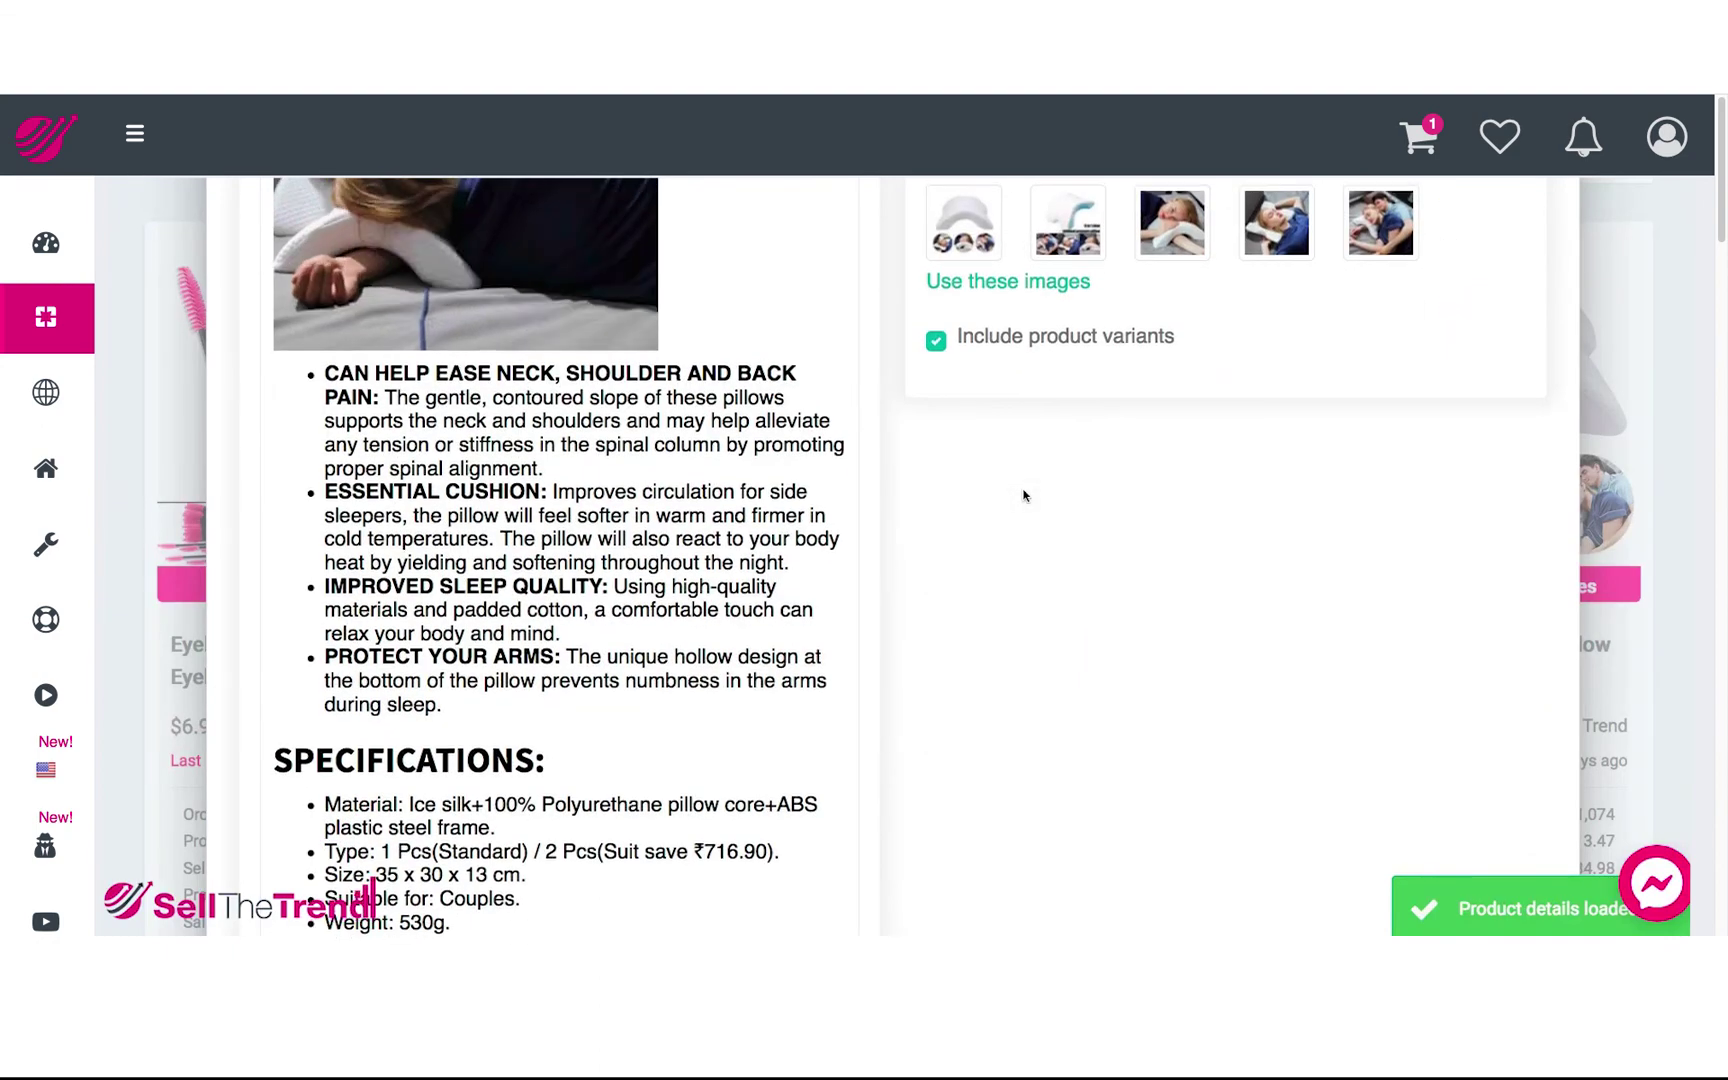
{"action": "scroll", "coordinate": [1024, 495], "scroll_direction": "down", "scroll_amount": 1}
{"action": "scroll", "coordinate": [1024, 495], "scroll_direction": "up", "scroll_amount": 8}
{"action": "scroll", "coordinate": [1180, 527], "scroll_direction": "up", "scroll_amount": 6}
{"action": "scroll", "coordinate": [1182, 535], "scroll_direction": "down", "scroll_amount": 2}
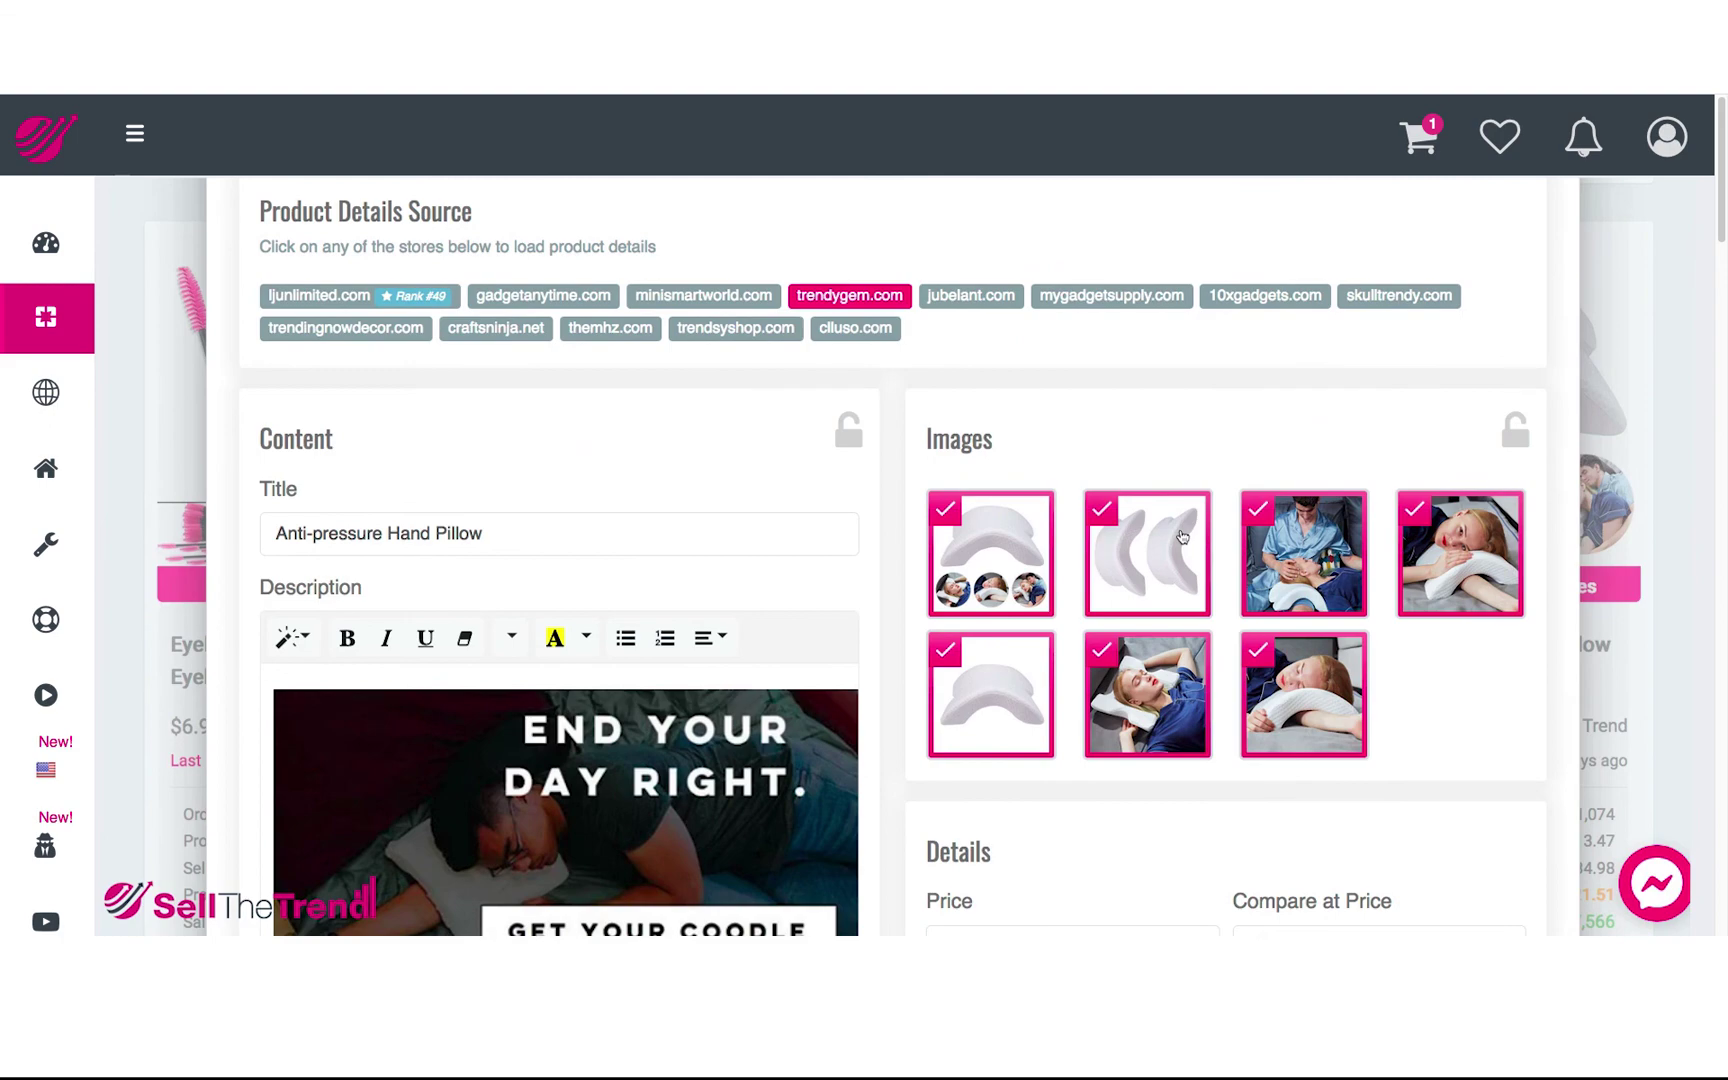
Step: Read through the trendygem.com description, including its benefits list and specifications, highlighting the first benefit points
{"action": "scroll", "coordinate": [770, 596], "scroll_direction": "down", "scroll_amount": 4}
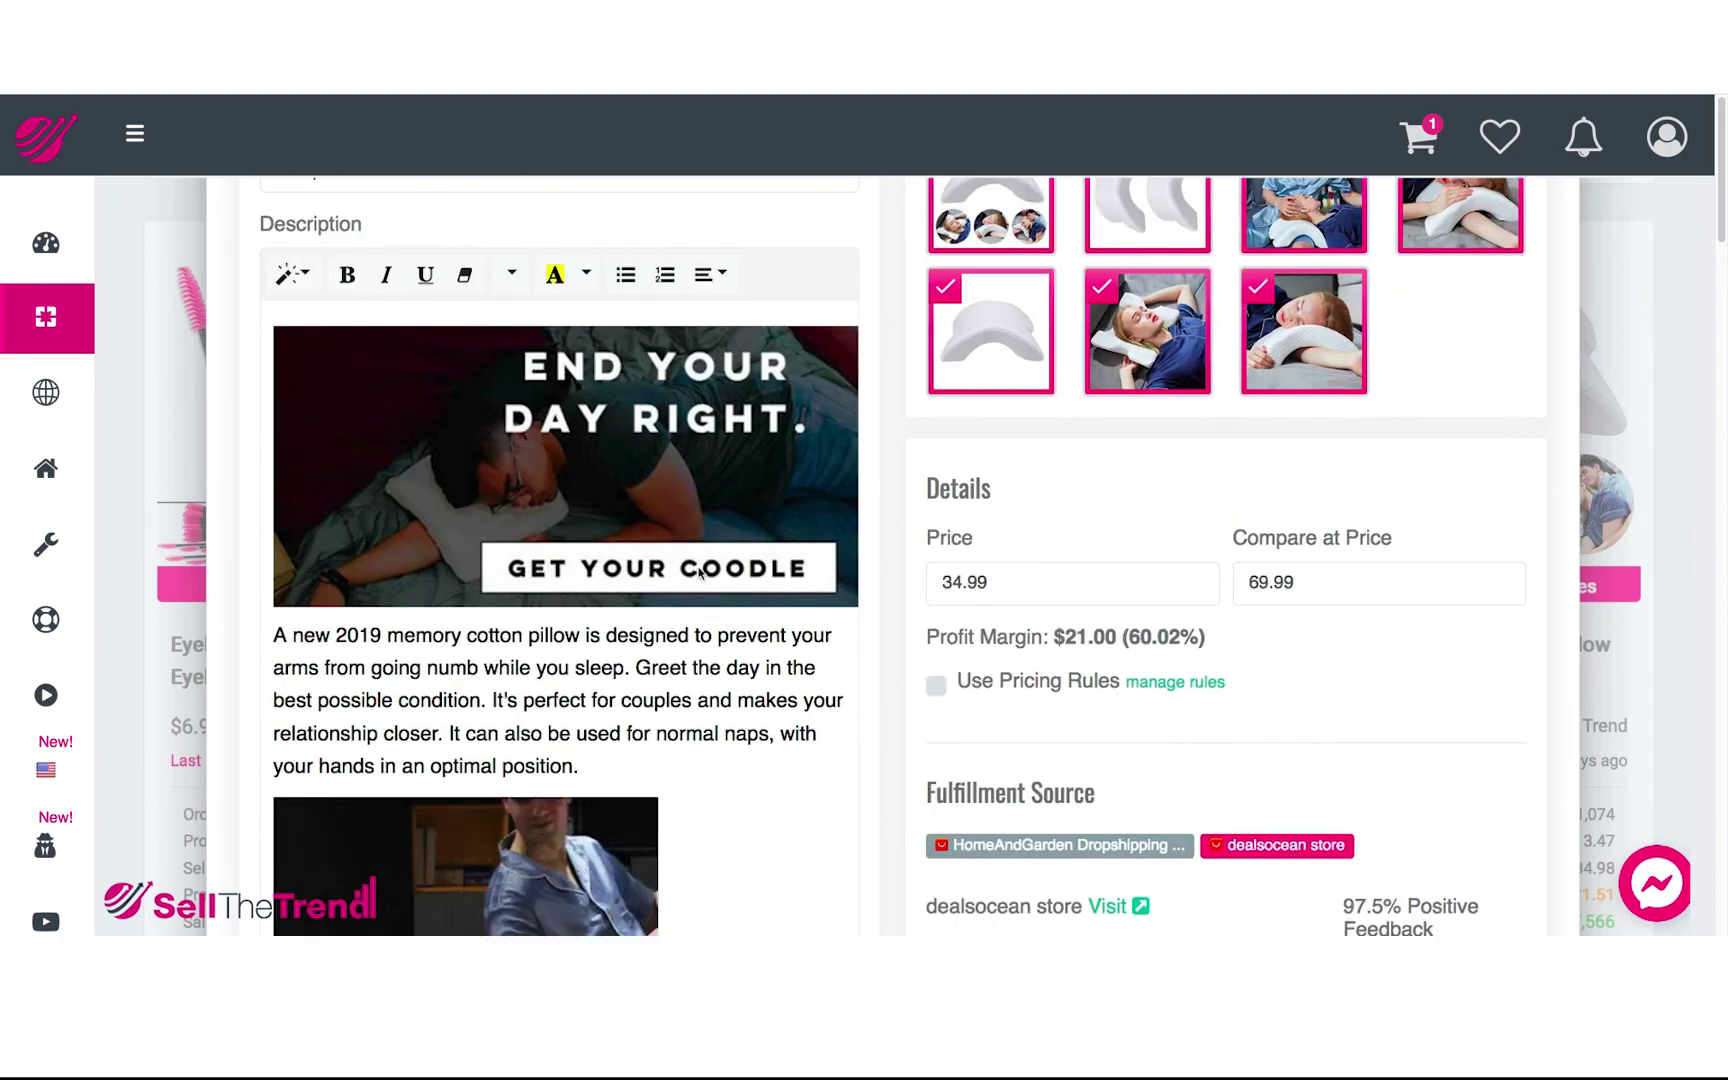
{"action": "scroll", "coordinate": [572, 570], "scroll_direction": "down", "scroll_amount": 7}
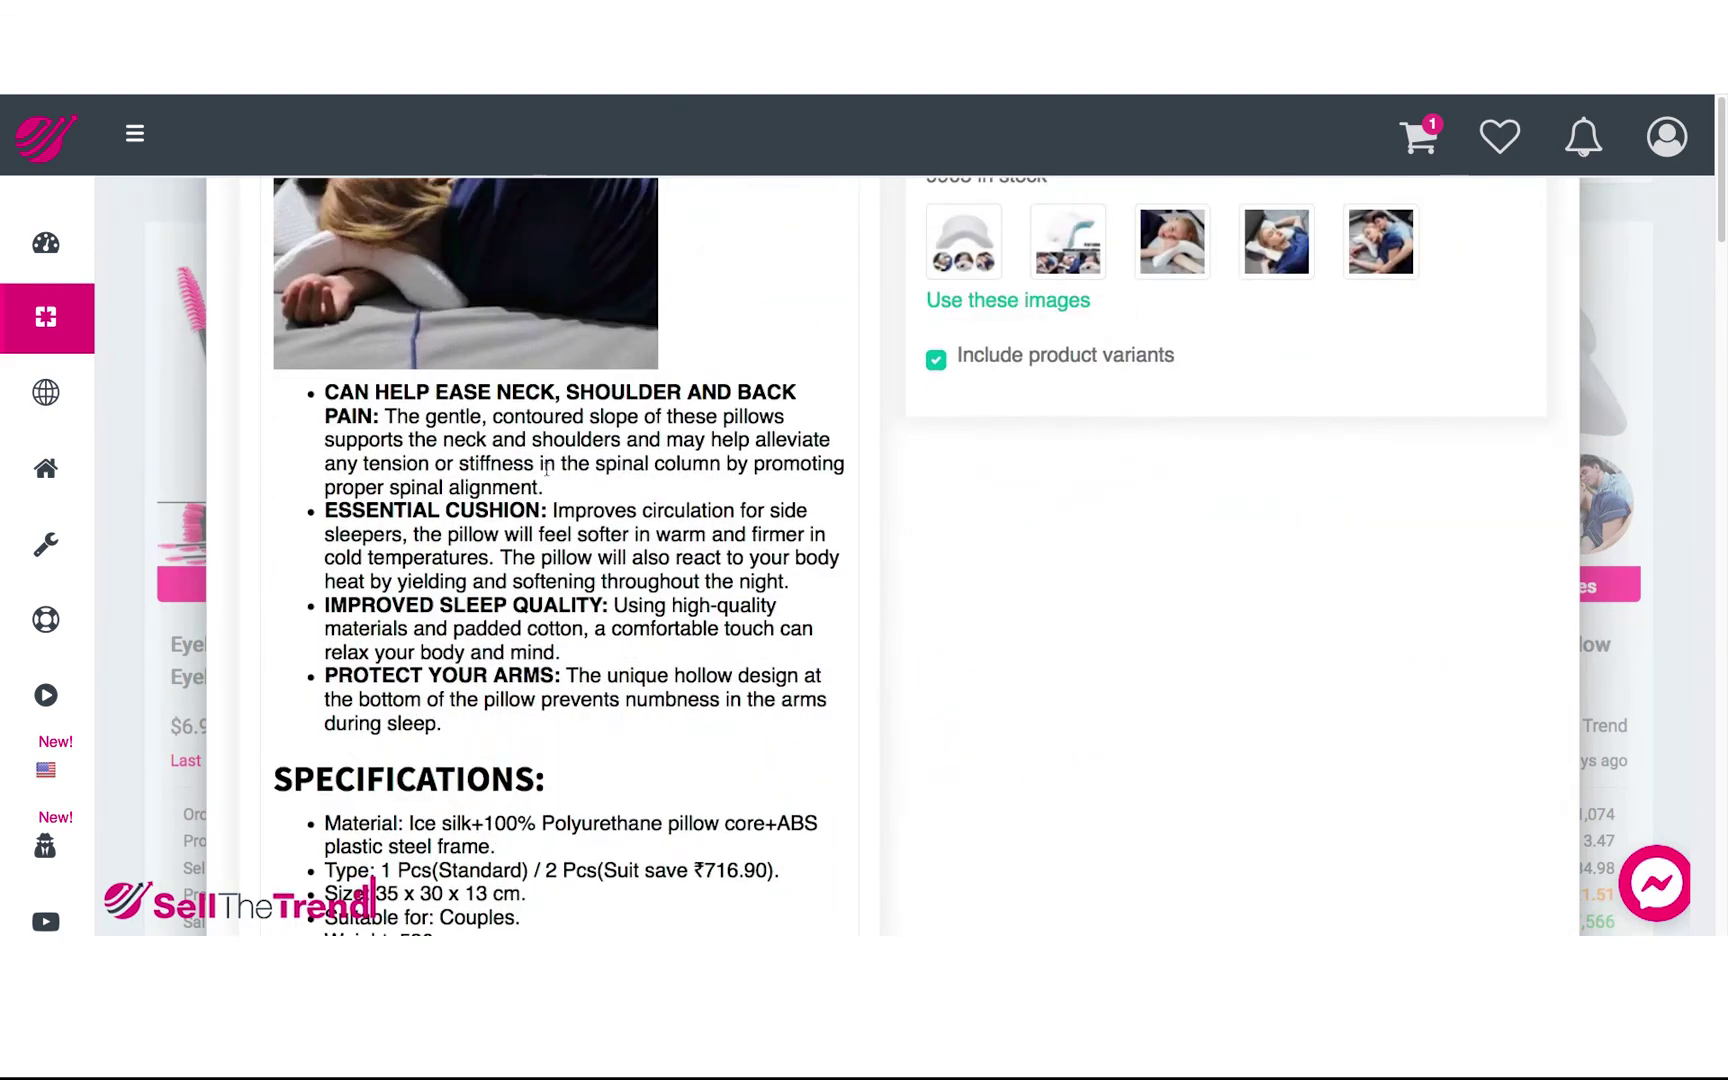
{"action": "scroll", "coordinate": [581, 518], "scroll_direction": "down", "scroll_amount": 4}
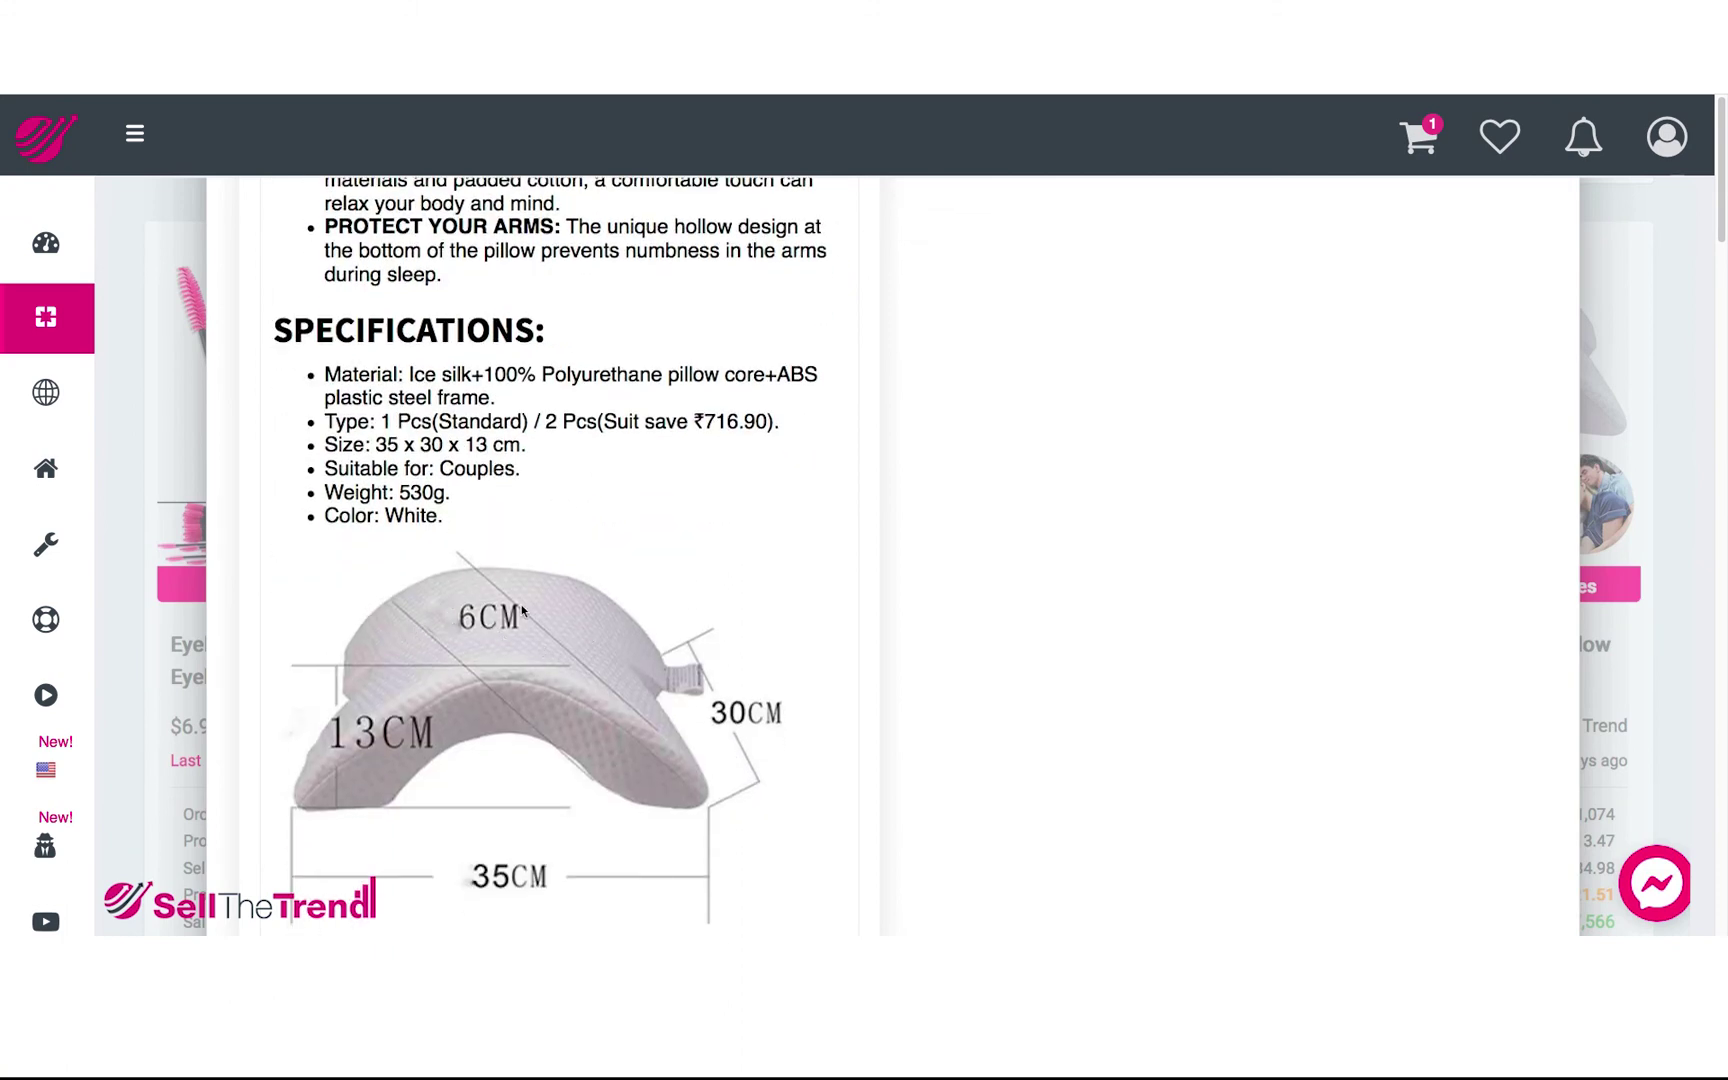
{"action": "scroll", "coordinate": [522, 611], "scroll_direction": "up", "scroll_amount": 6}
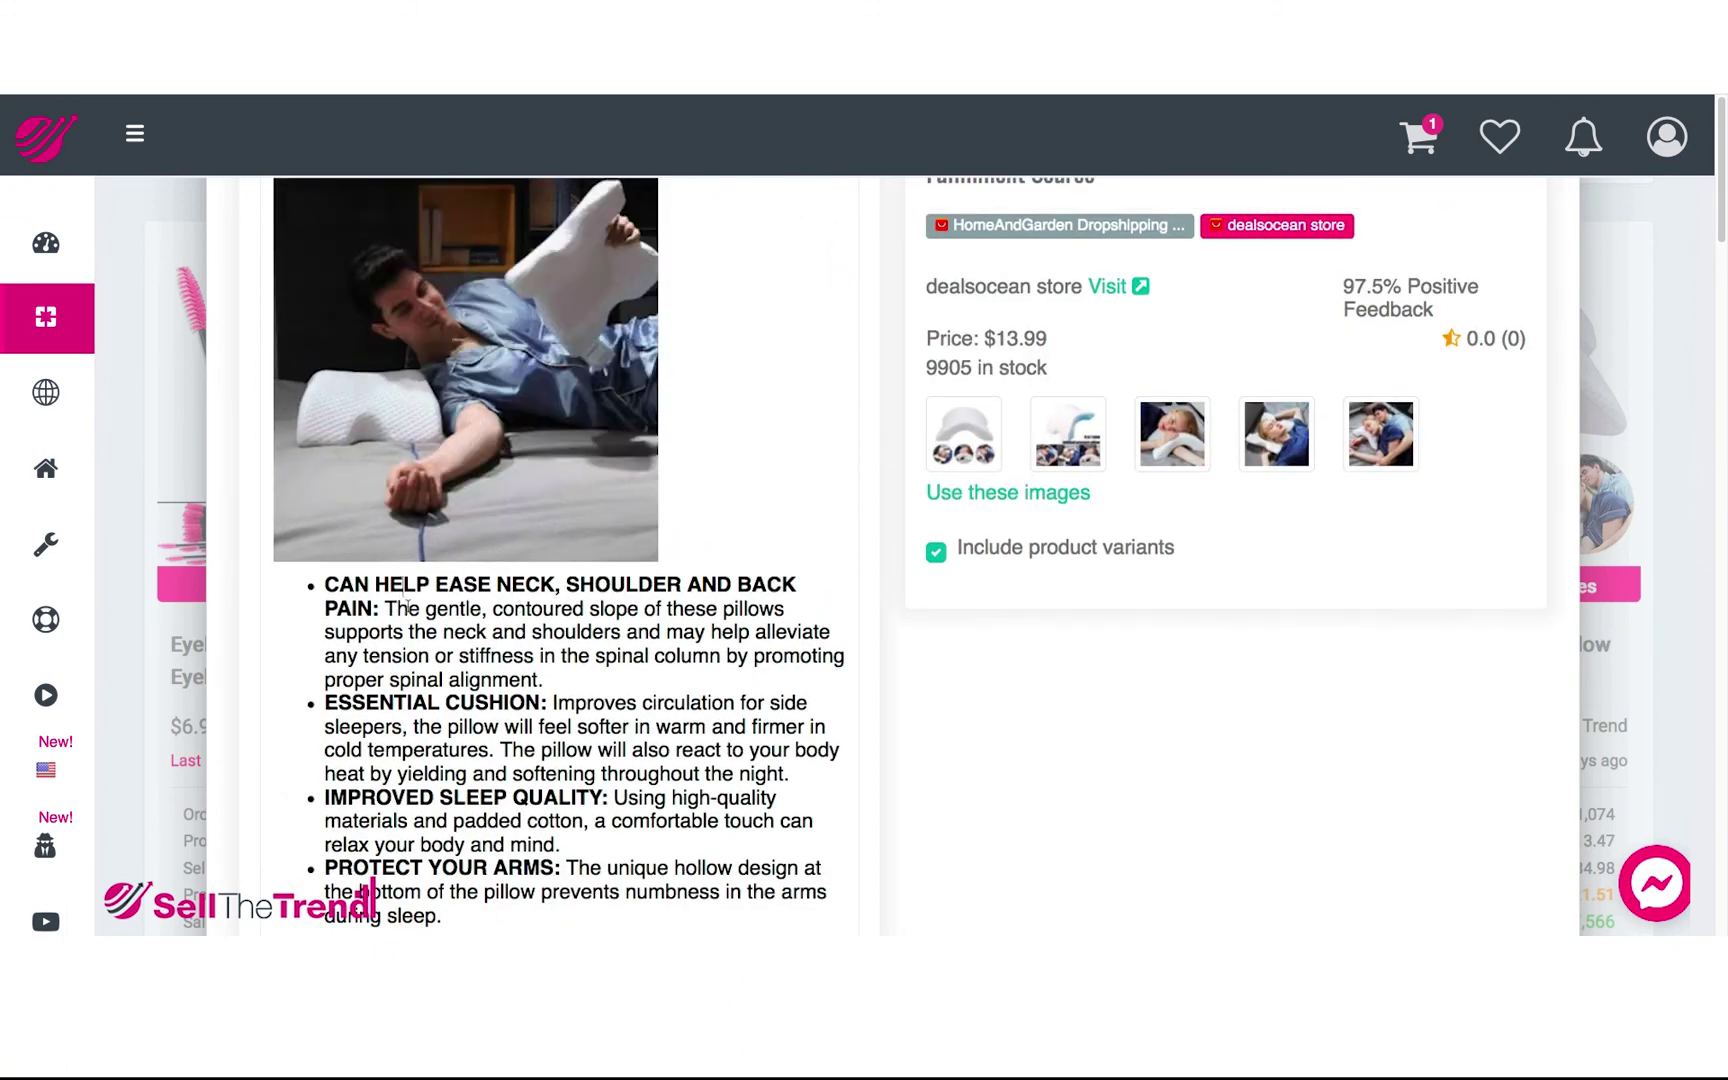
{"action": "left_click_drag", "start_coordinate": [405, 598], "coordinate": [432, 722]}
{"action": "scroll", "coordinate": [589, 750], "scroll_direction": "up", "scroll_amount": 4}
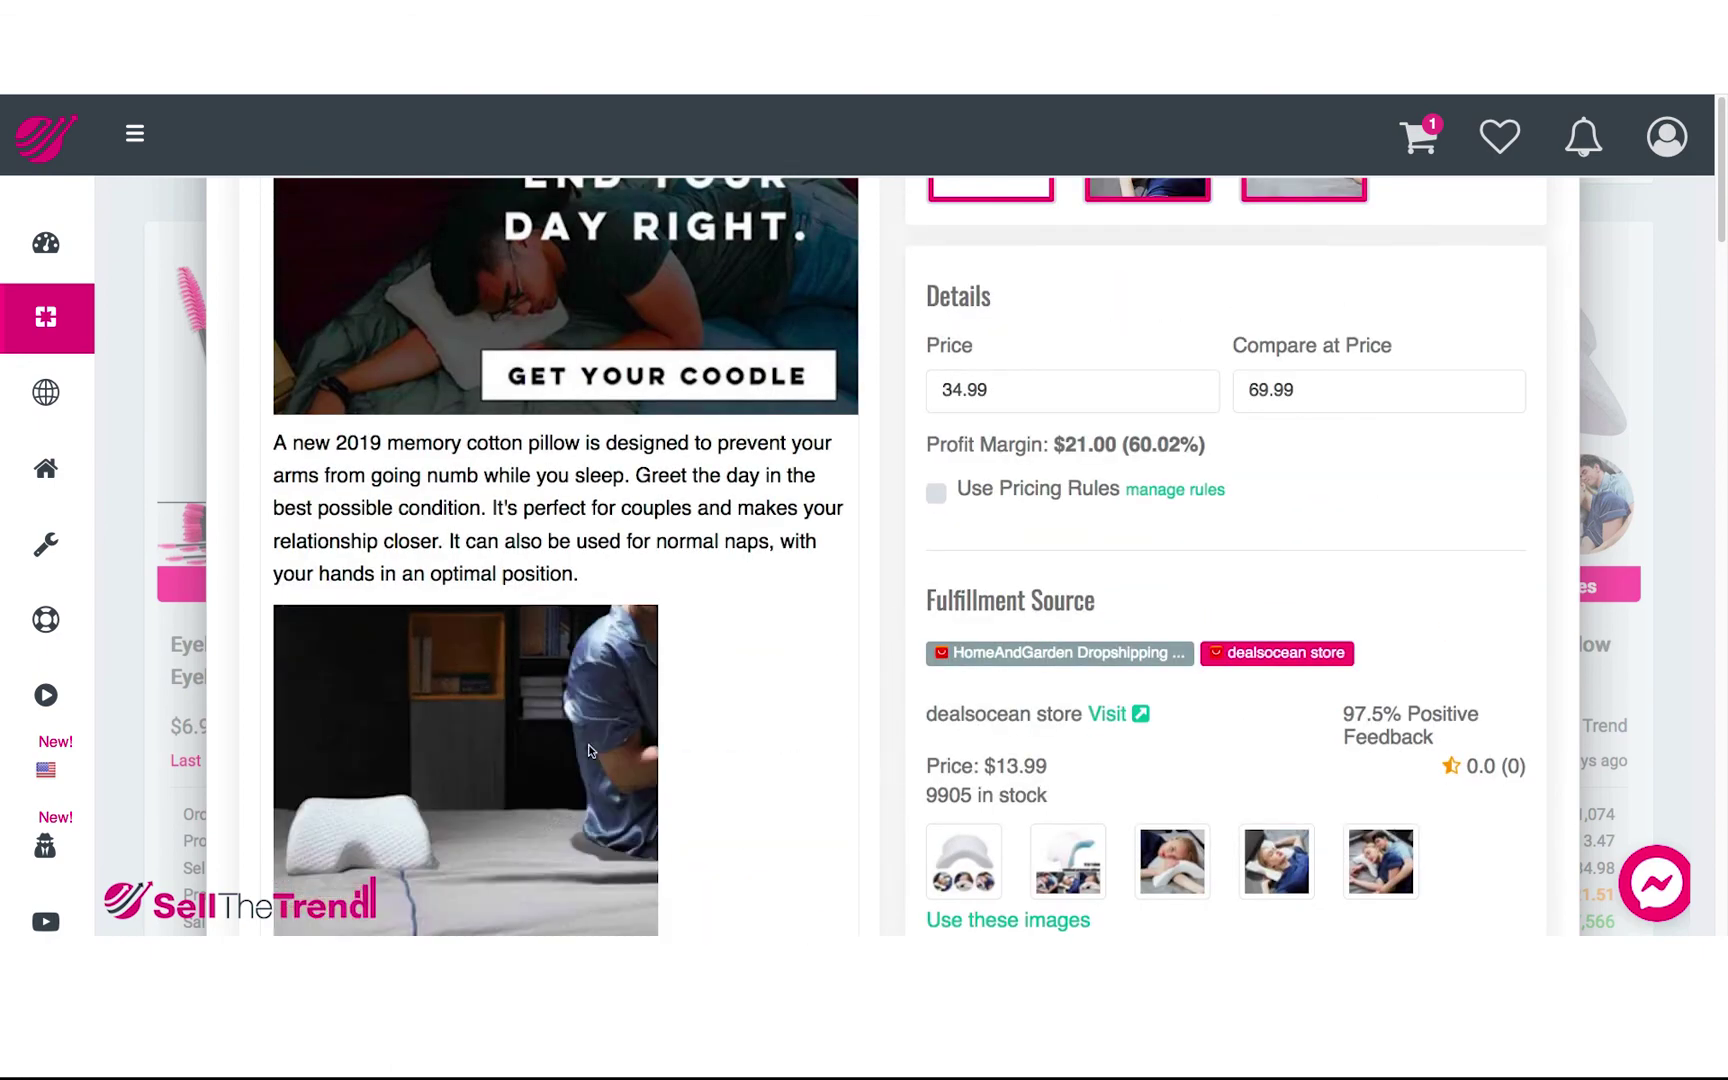
{"action": "scroll", "coordinate": [589, 750], "scroll_direction": "up", "scroll_amount": 4}
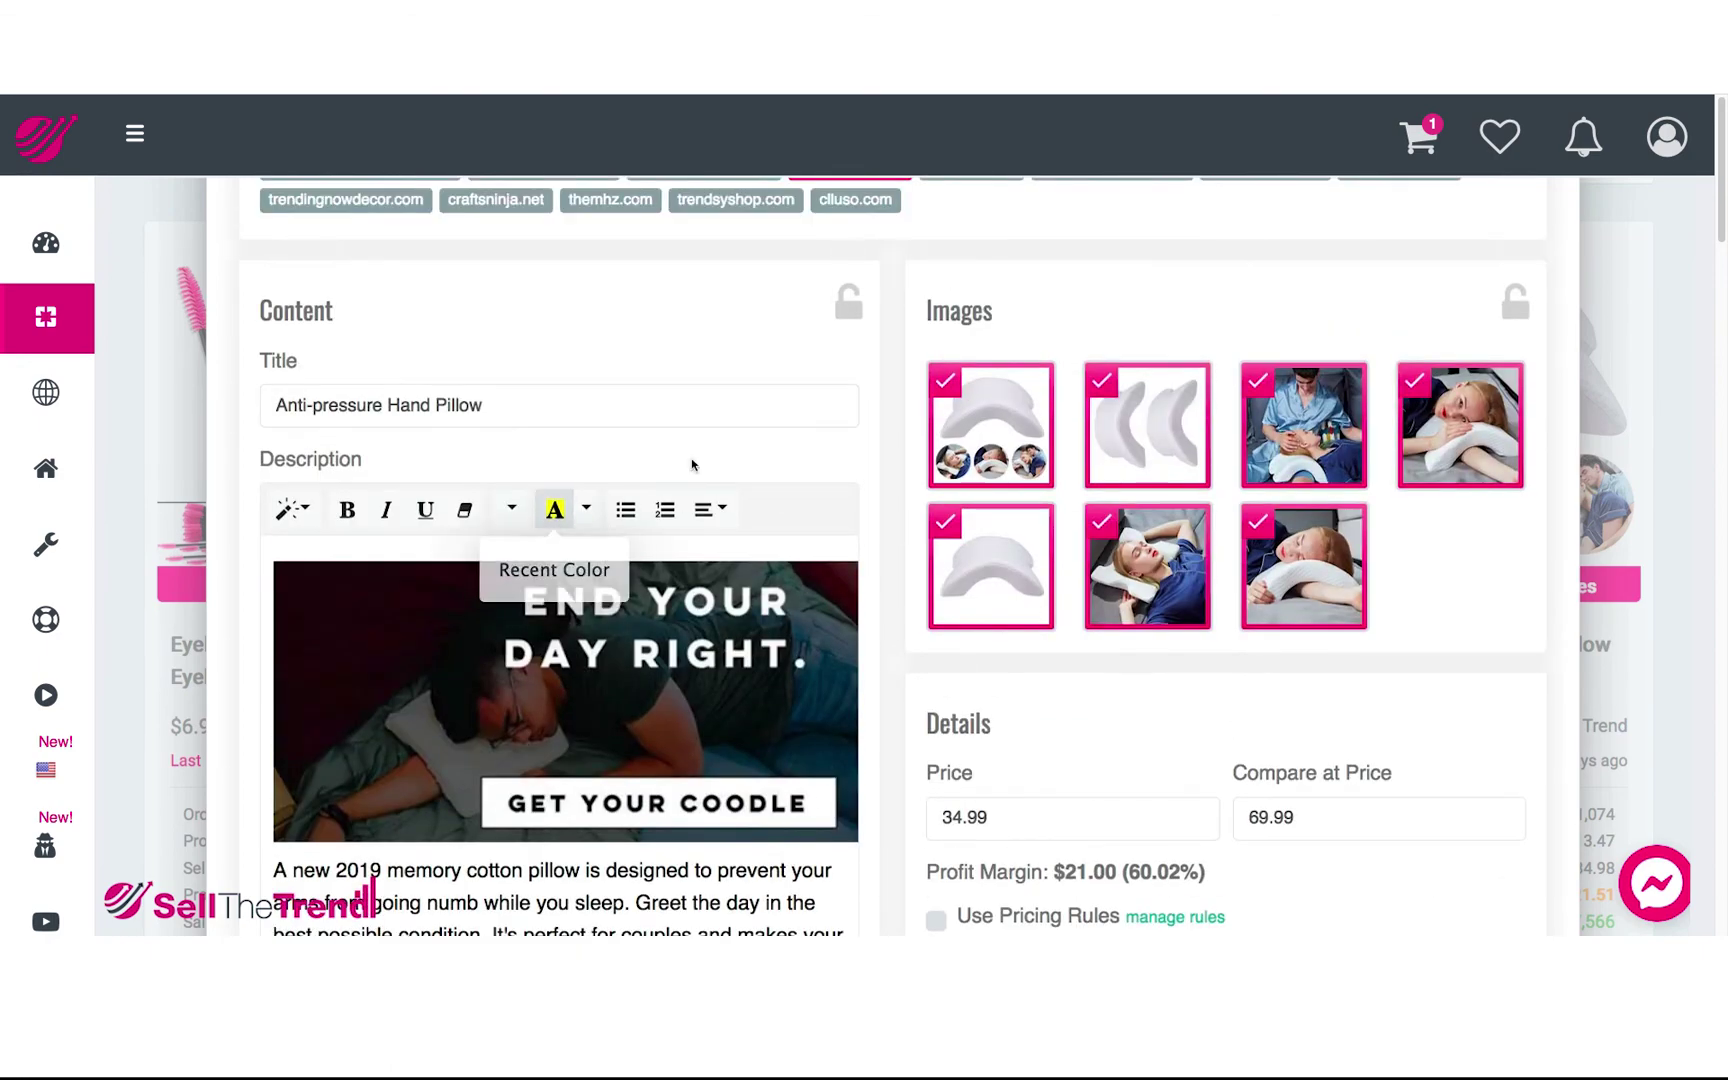
Step: Lock the Content section to keep the trendygem.com title and description
{"action": "scroll", "coordinate": [692, 465], "scroll_direction": "up", "scroll_amount": 1}
{"action": "left_click", "coordinate": [846, 350]}
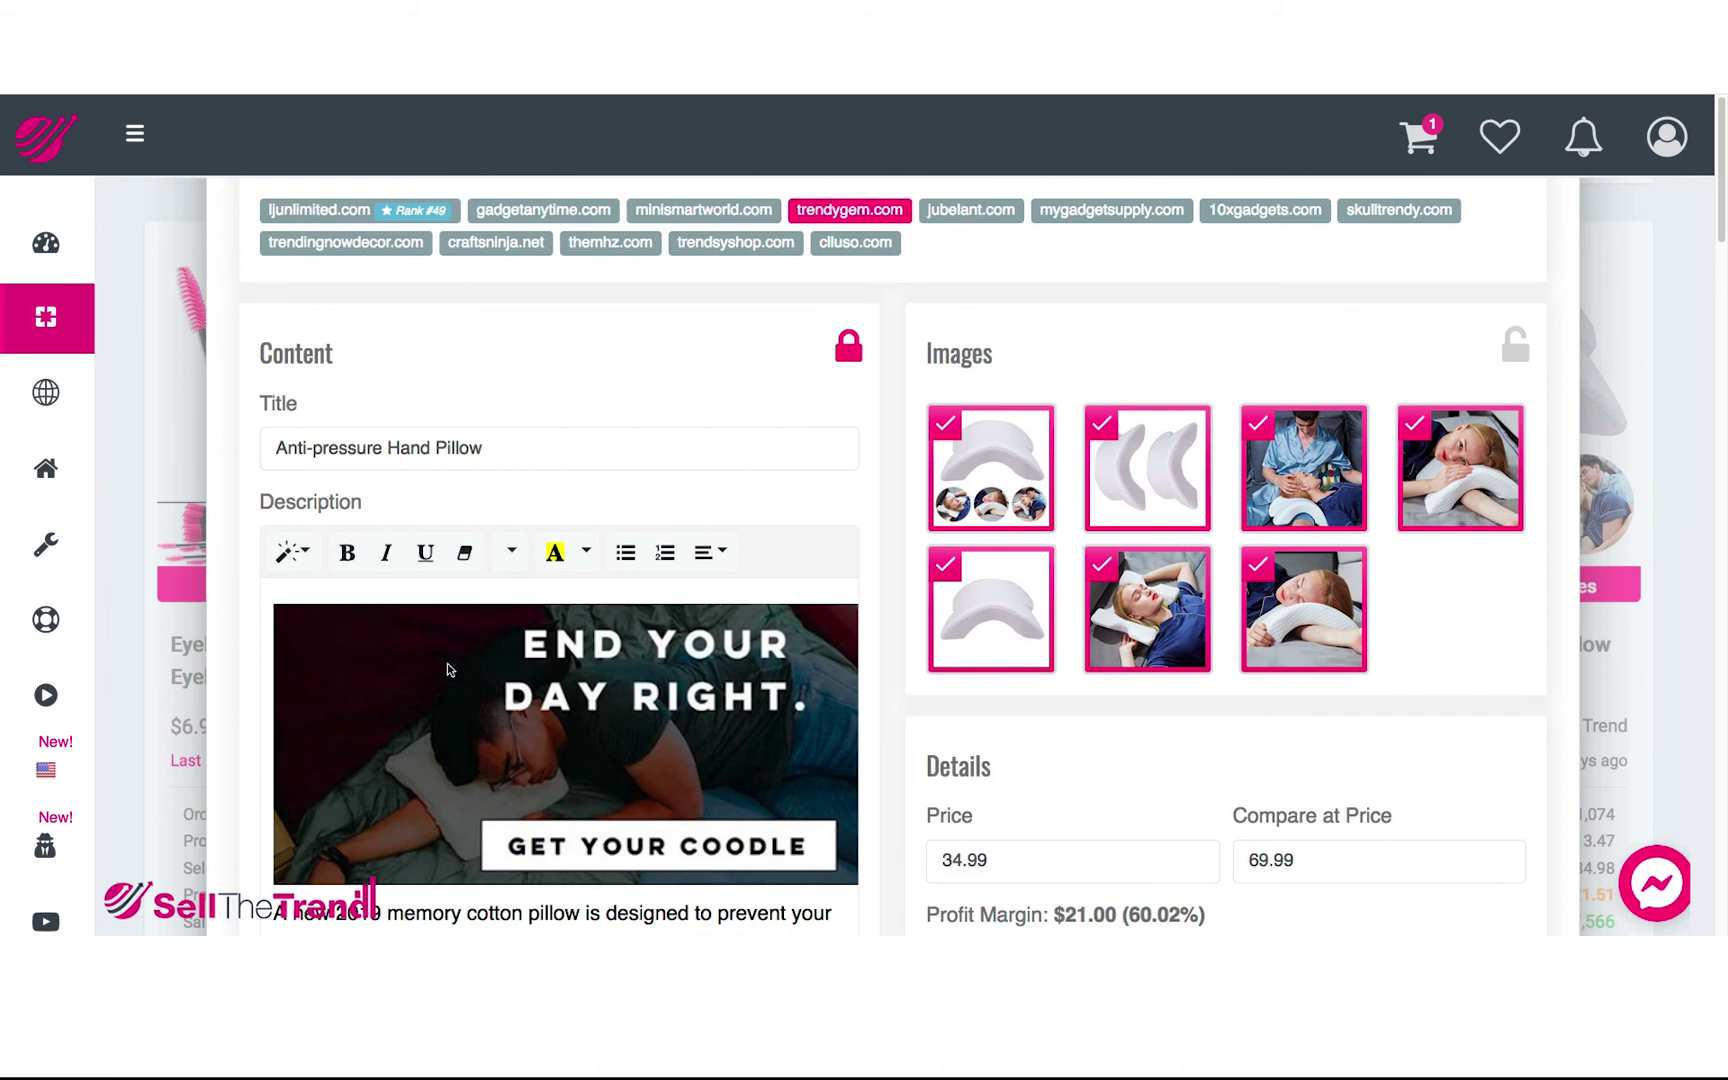
{"action": "scroll", "coordinate": [906, 636], "scroll_direction": "up", "scroll_amount": 2}
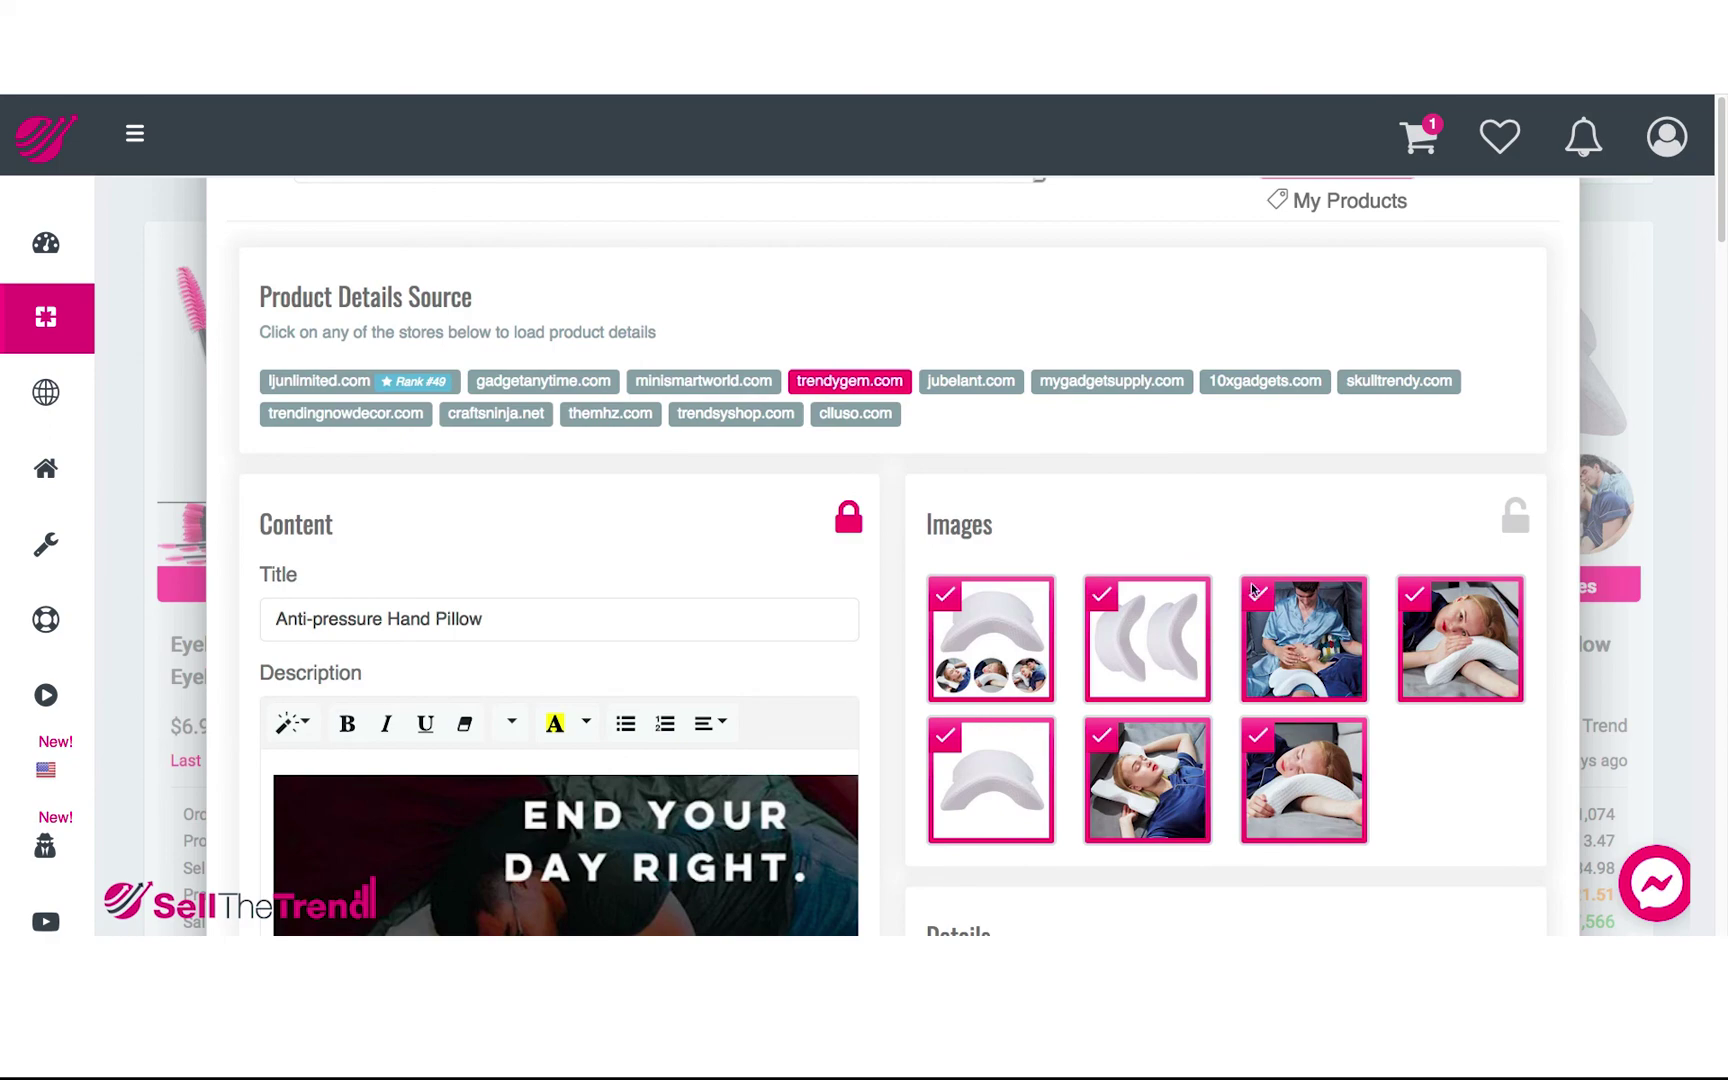
{"action": "scroll", "coordinate": [572, 600], "scroll_direction": "down", "scroll_amount": 8}
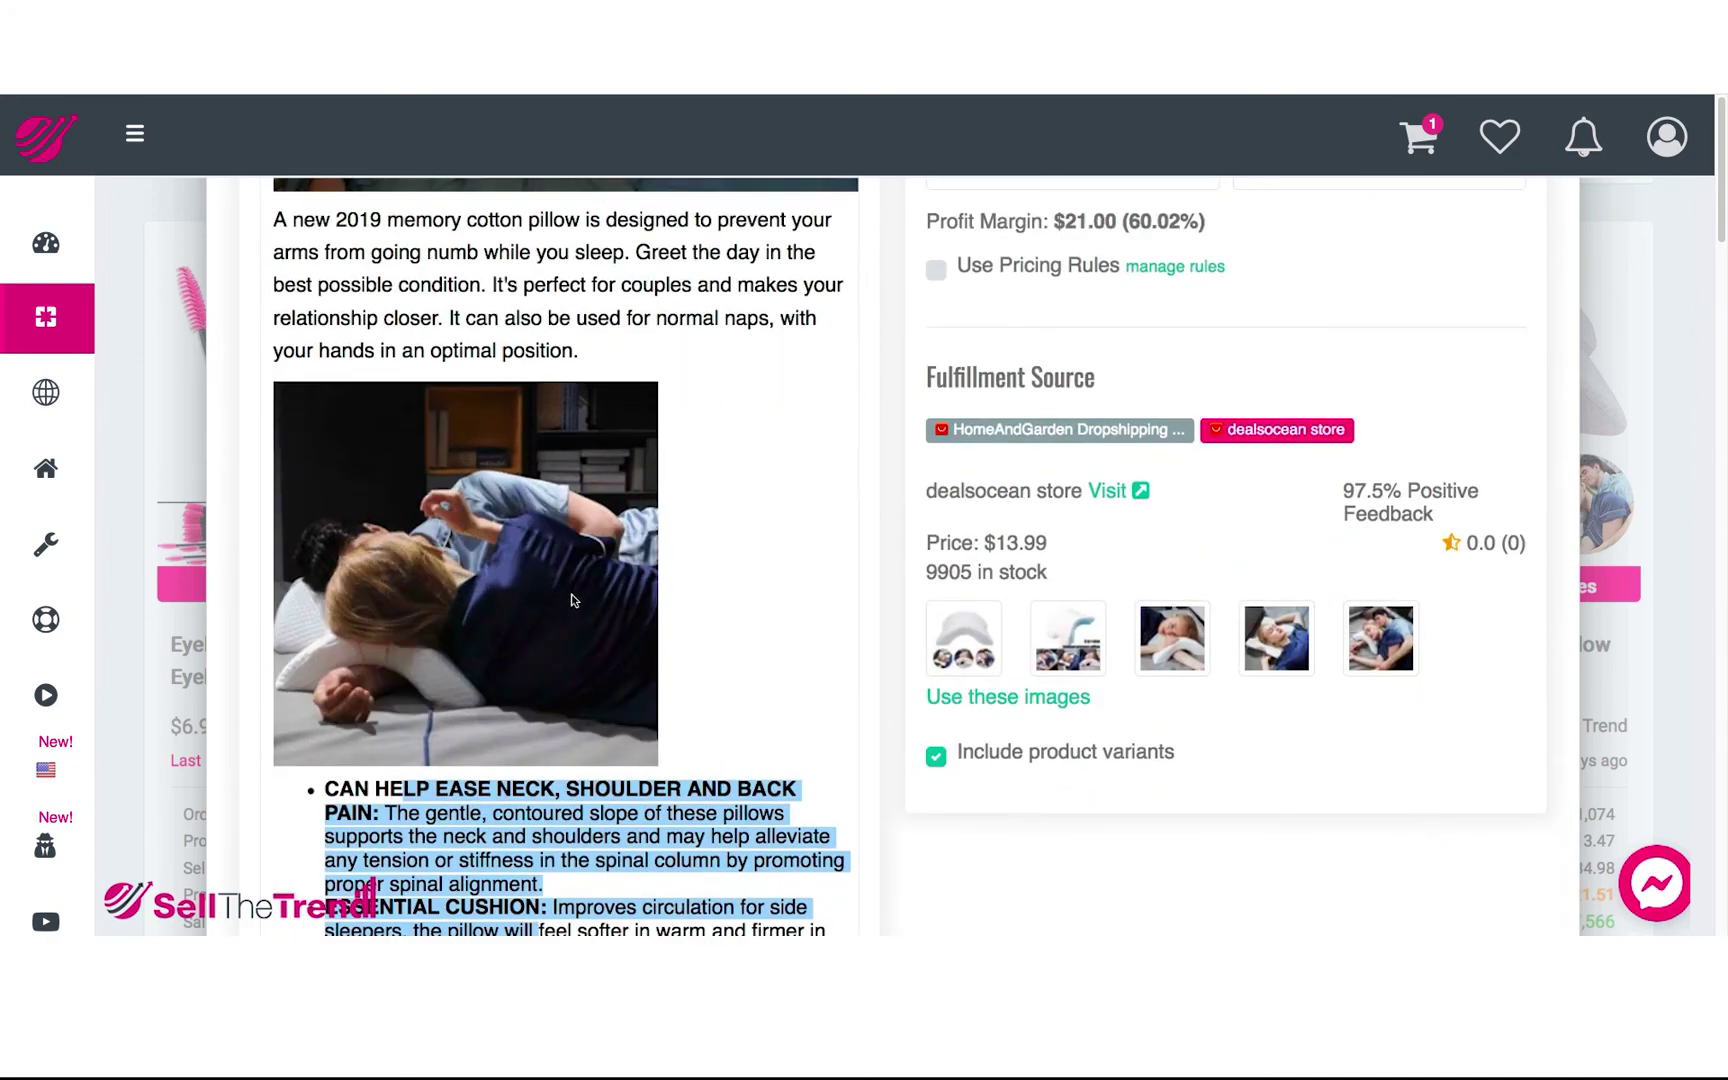
Step: Load the product details from minismartworld.com to replace the images while the content stays locked
{"action": "scroll", "coordinate": [572, 600], "scroll_direction": "up", "scroll_amount": 9}
{"action": "left_click", "coordinate": [702, 489]}
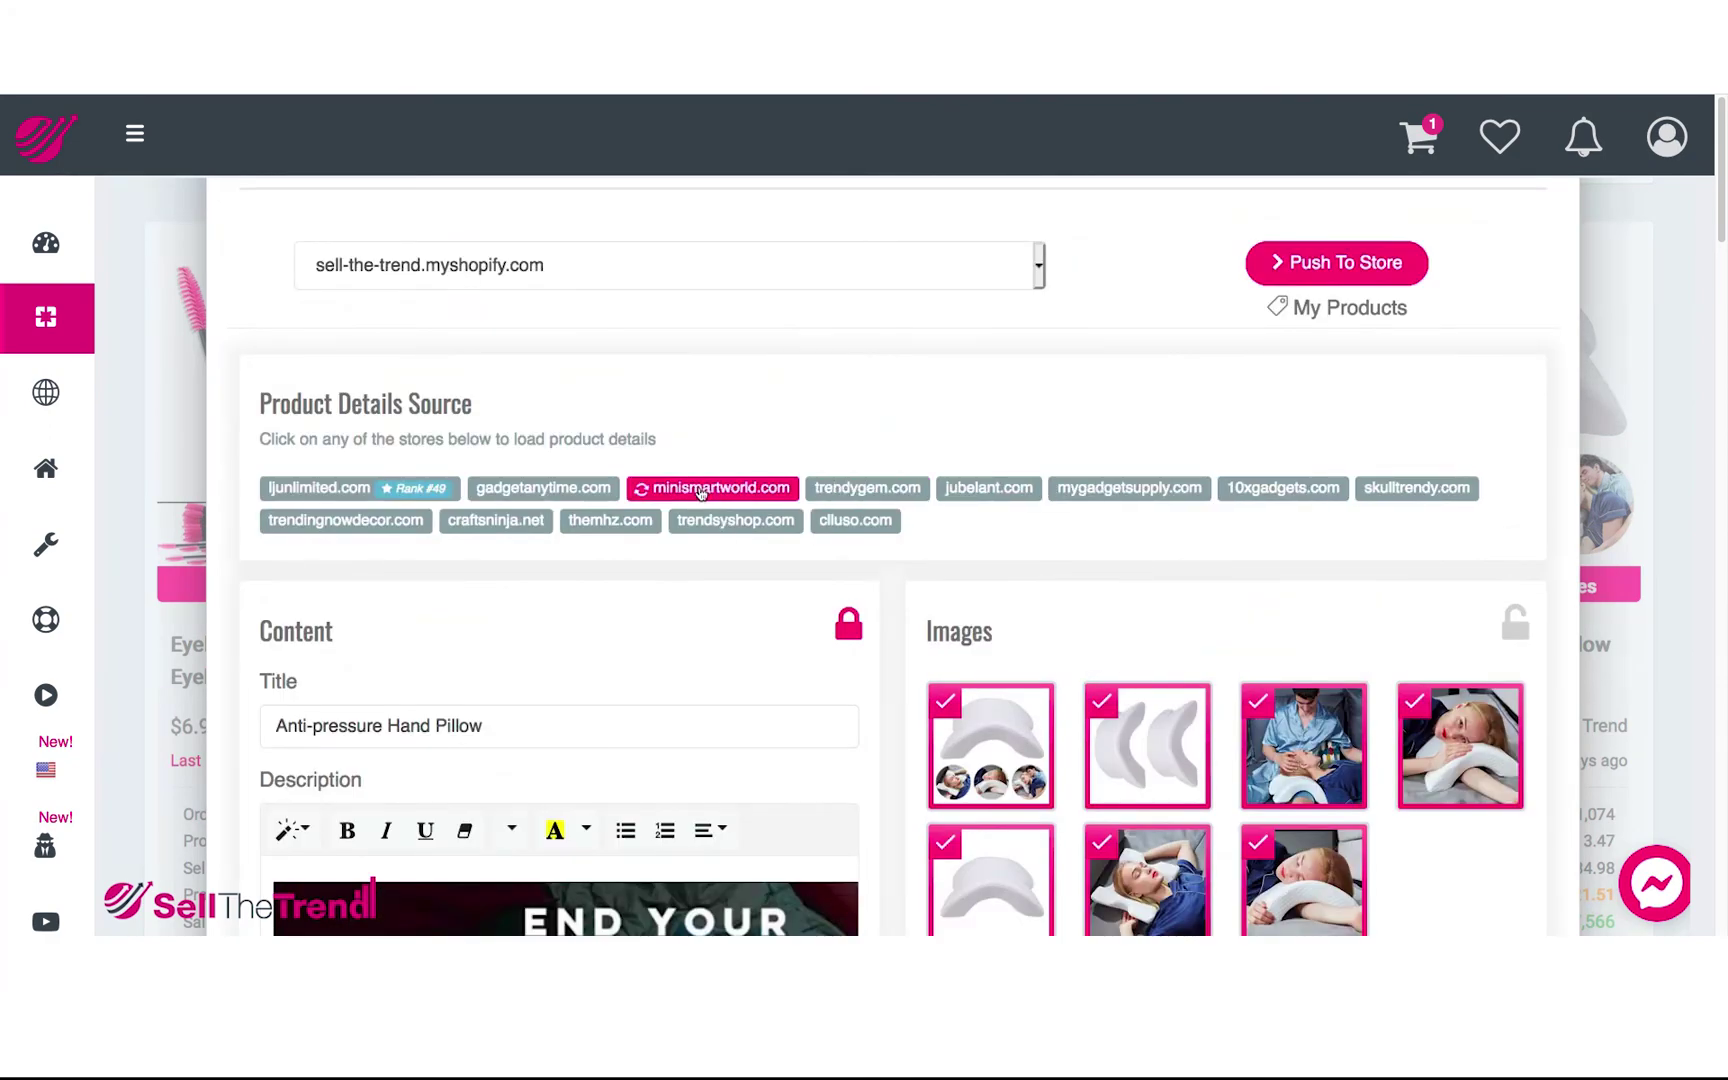
{"action": "scroll", "coordinate": [914, 560], "scroll_direction": "down", "scroll_amount": 6}
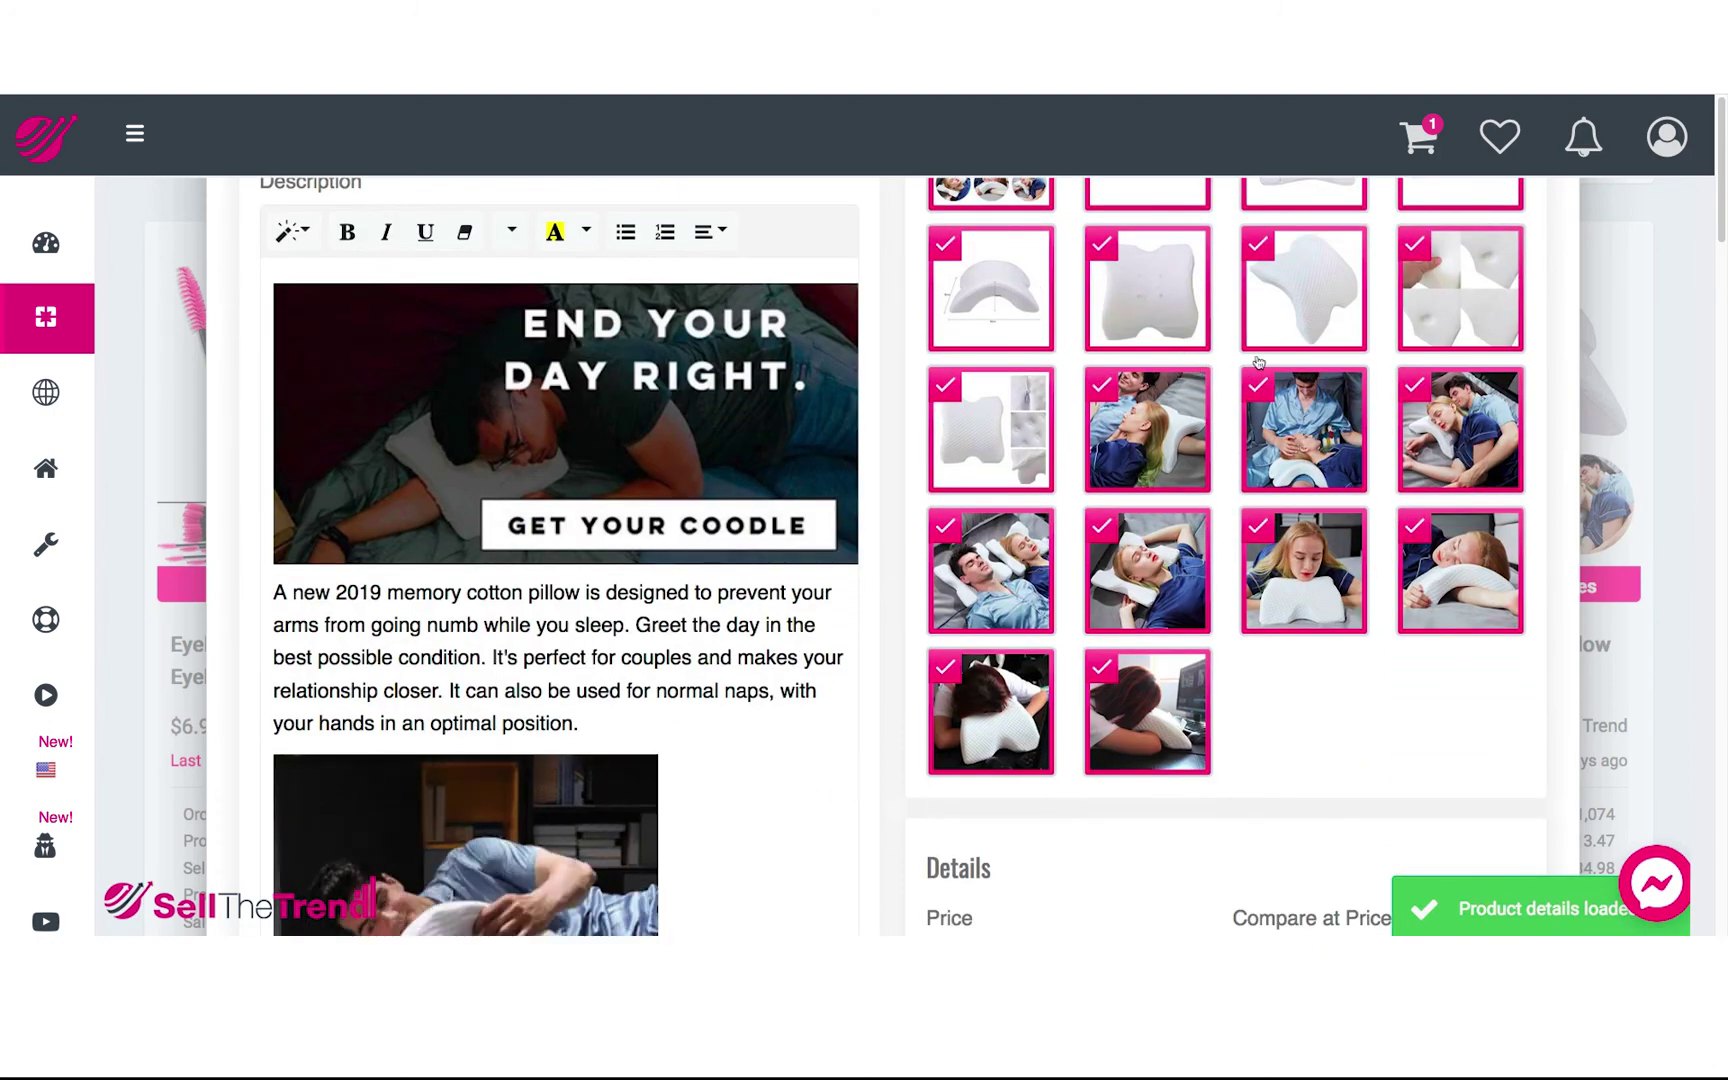
{"action": "scroll", "coordinate": [1287, 387], "scroll_direction": "up", "scroll_amount": 2}
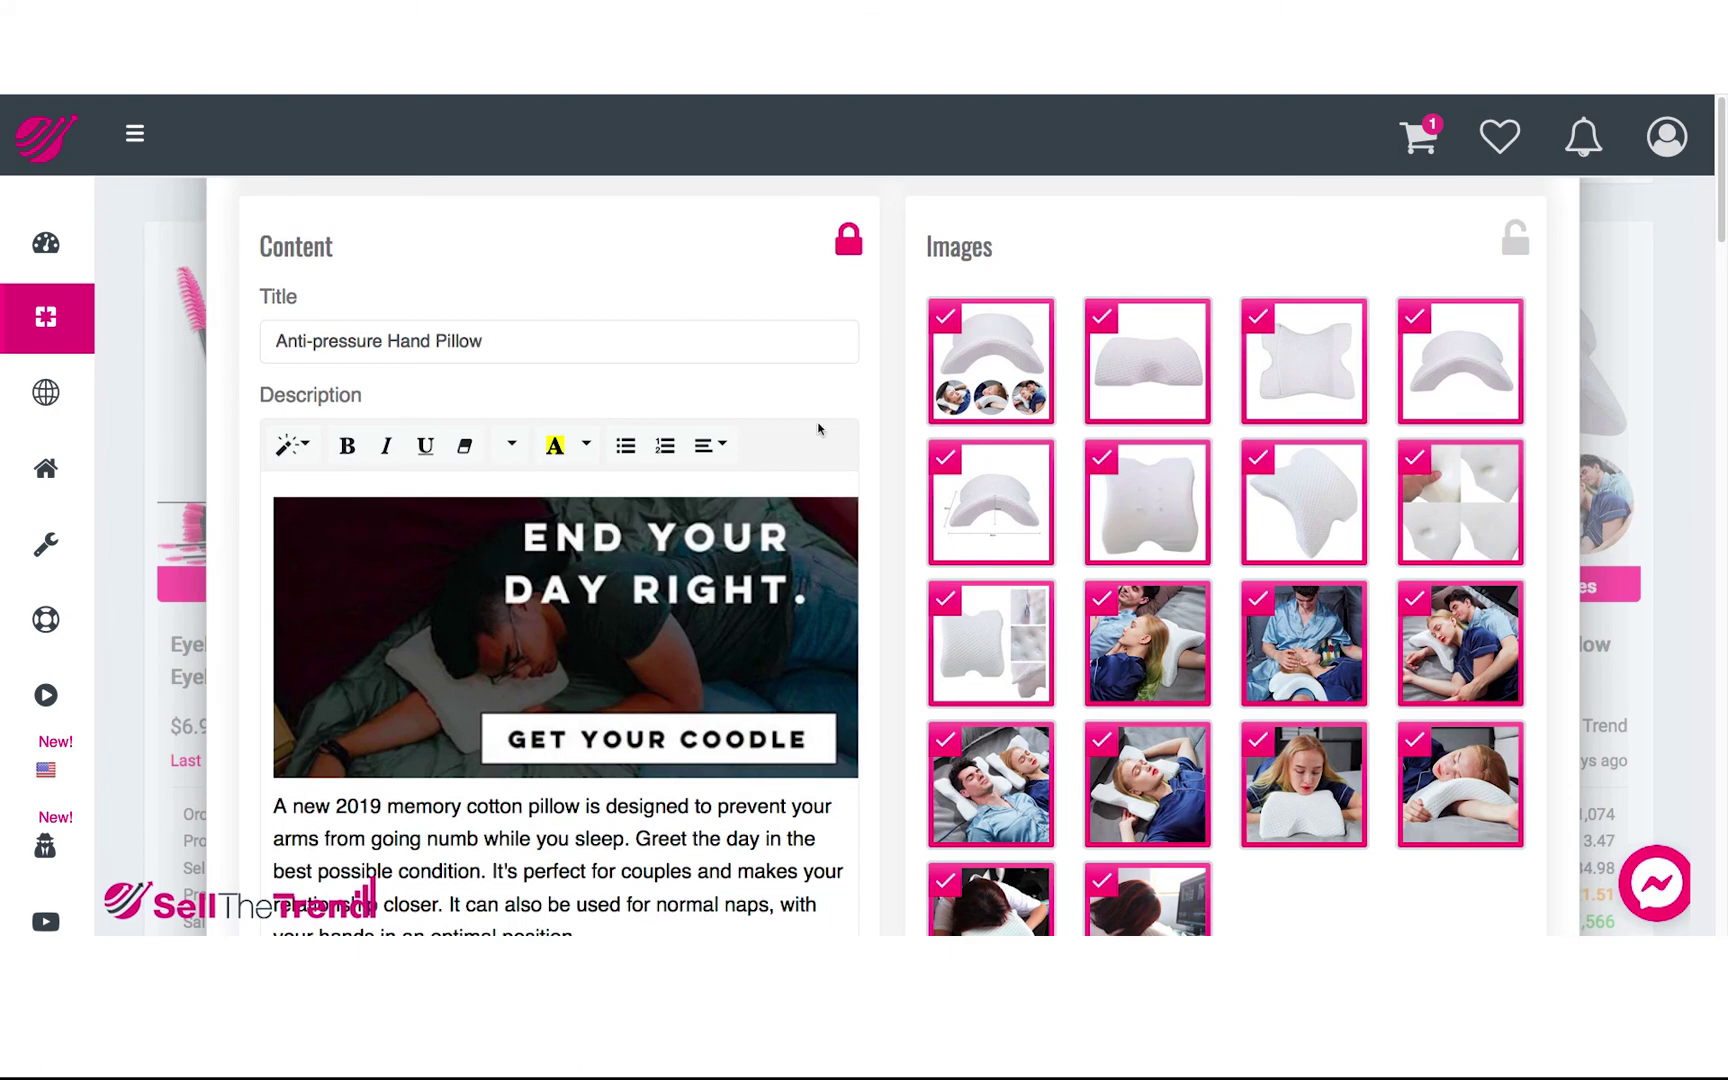
{"action": "scroll", "coordinate": [818, 428], "scroll_direction": "up", "scroll_amount": 2}
Step: Check the locked description from the banner to the specifications and place the cursor in the Title field
{"action": "scroll", "coordinate": [500, 494], "scroll_direction": "down", "scroll_amount": 14}
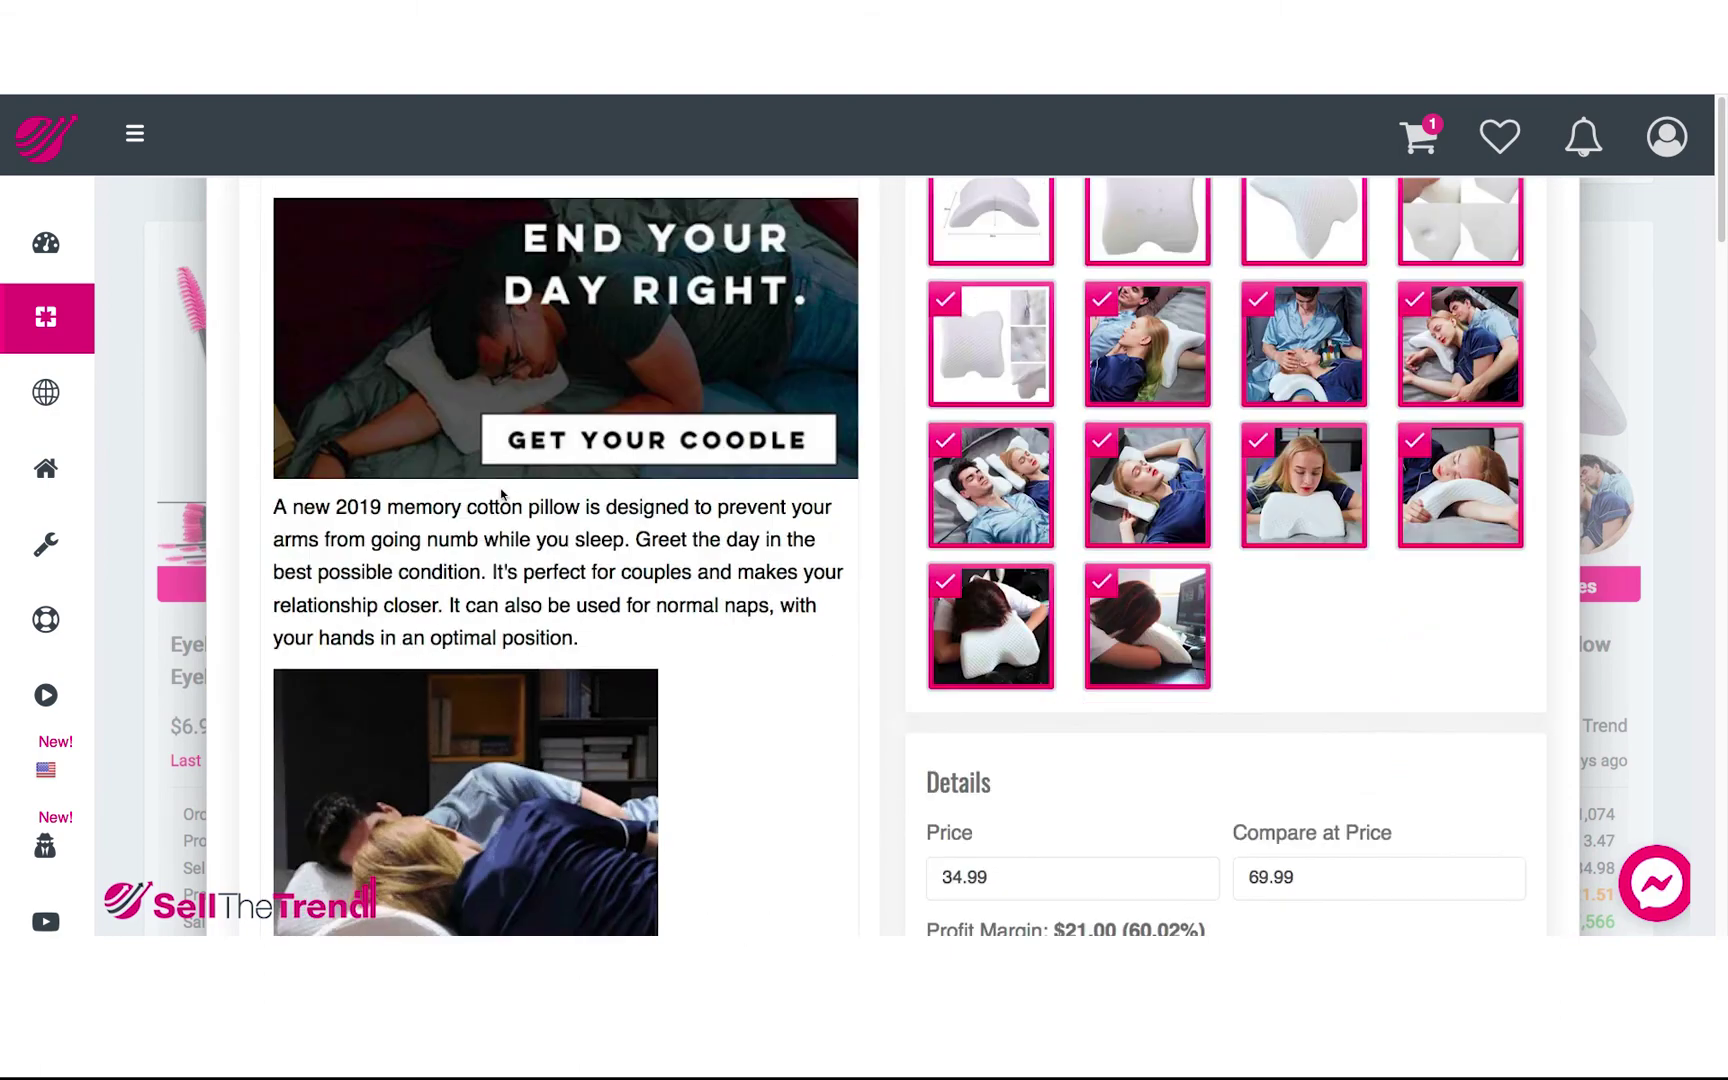
{"action": "scroll", "coordinate": [570, 408], "scroll_direction": "down", "scroll_amount": 7}
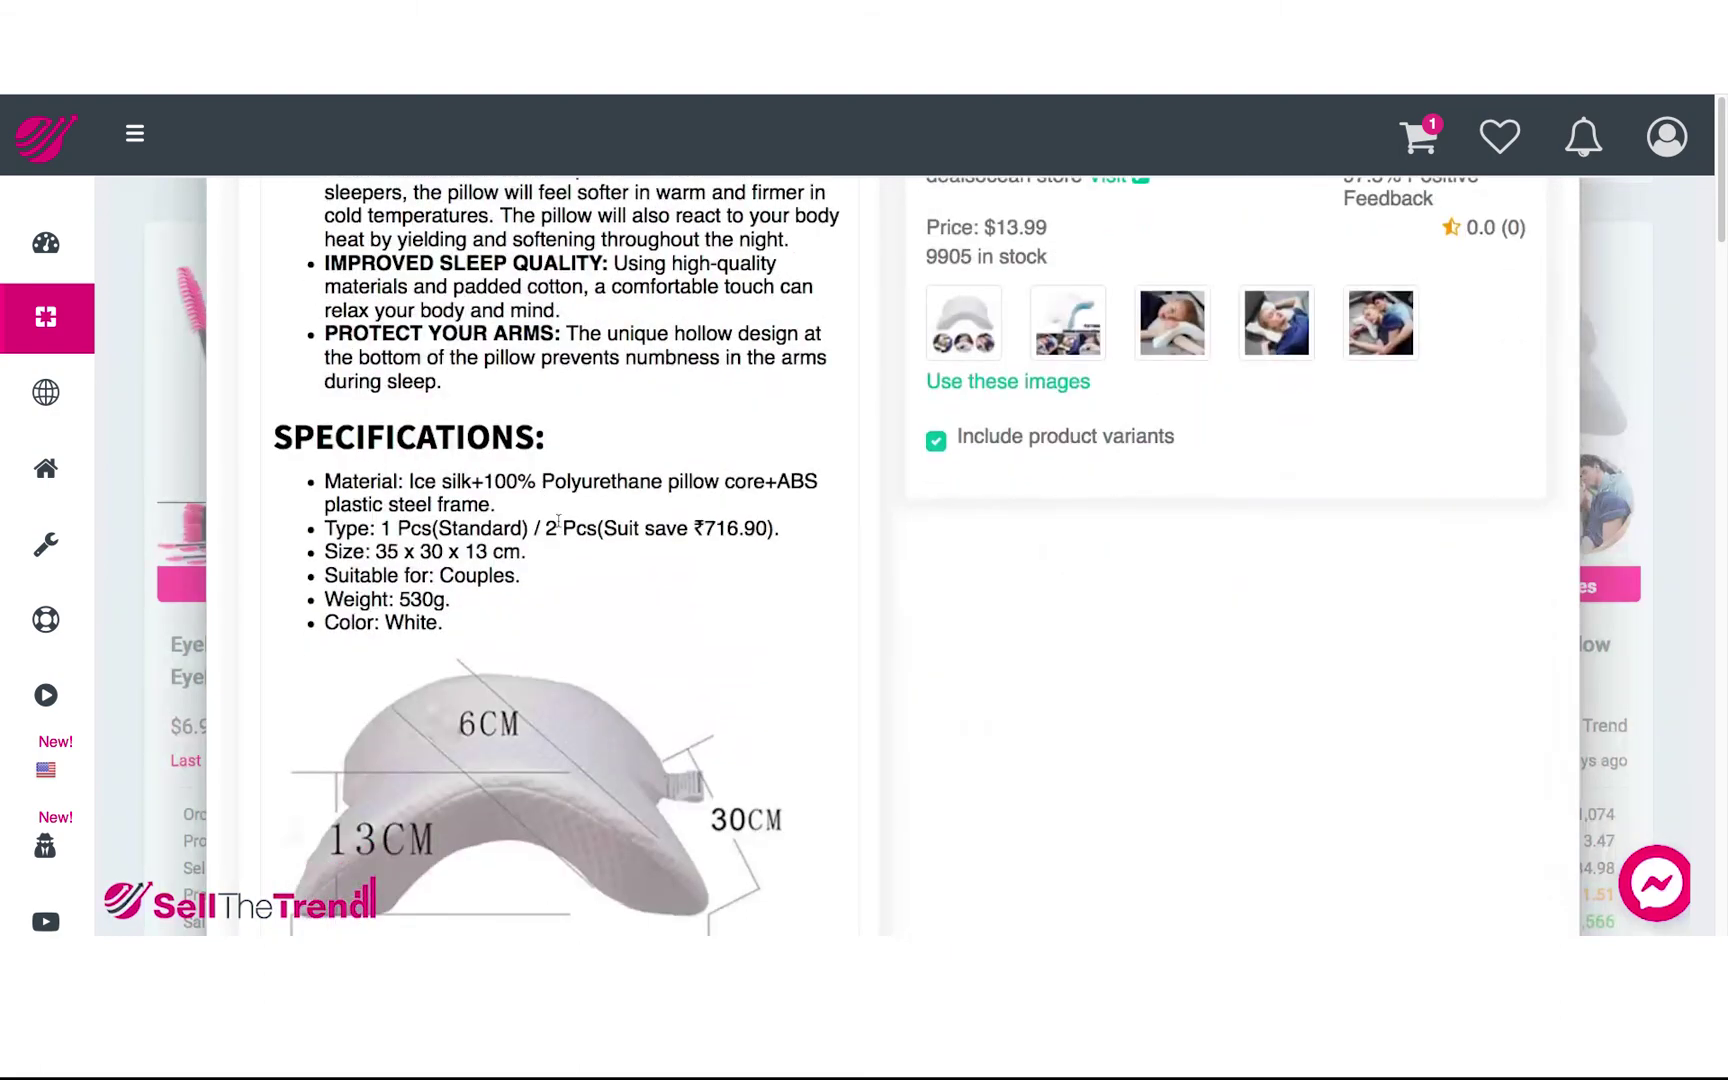
{"action": "scroll", "coordinate": [558, 520], "scroll_direction": "up", "scroll_amount": 1}
{"action": "scroll", "coordinate": [558, 520], "scroll_direction": "up", "scroll_amount": 9}
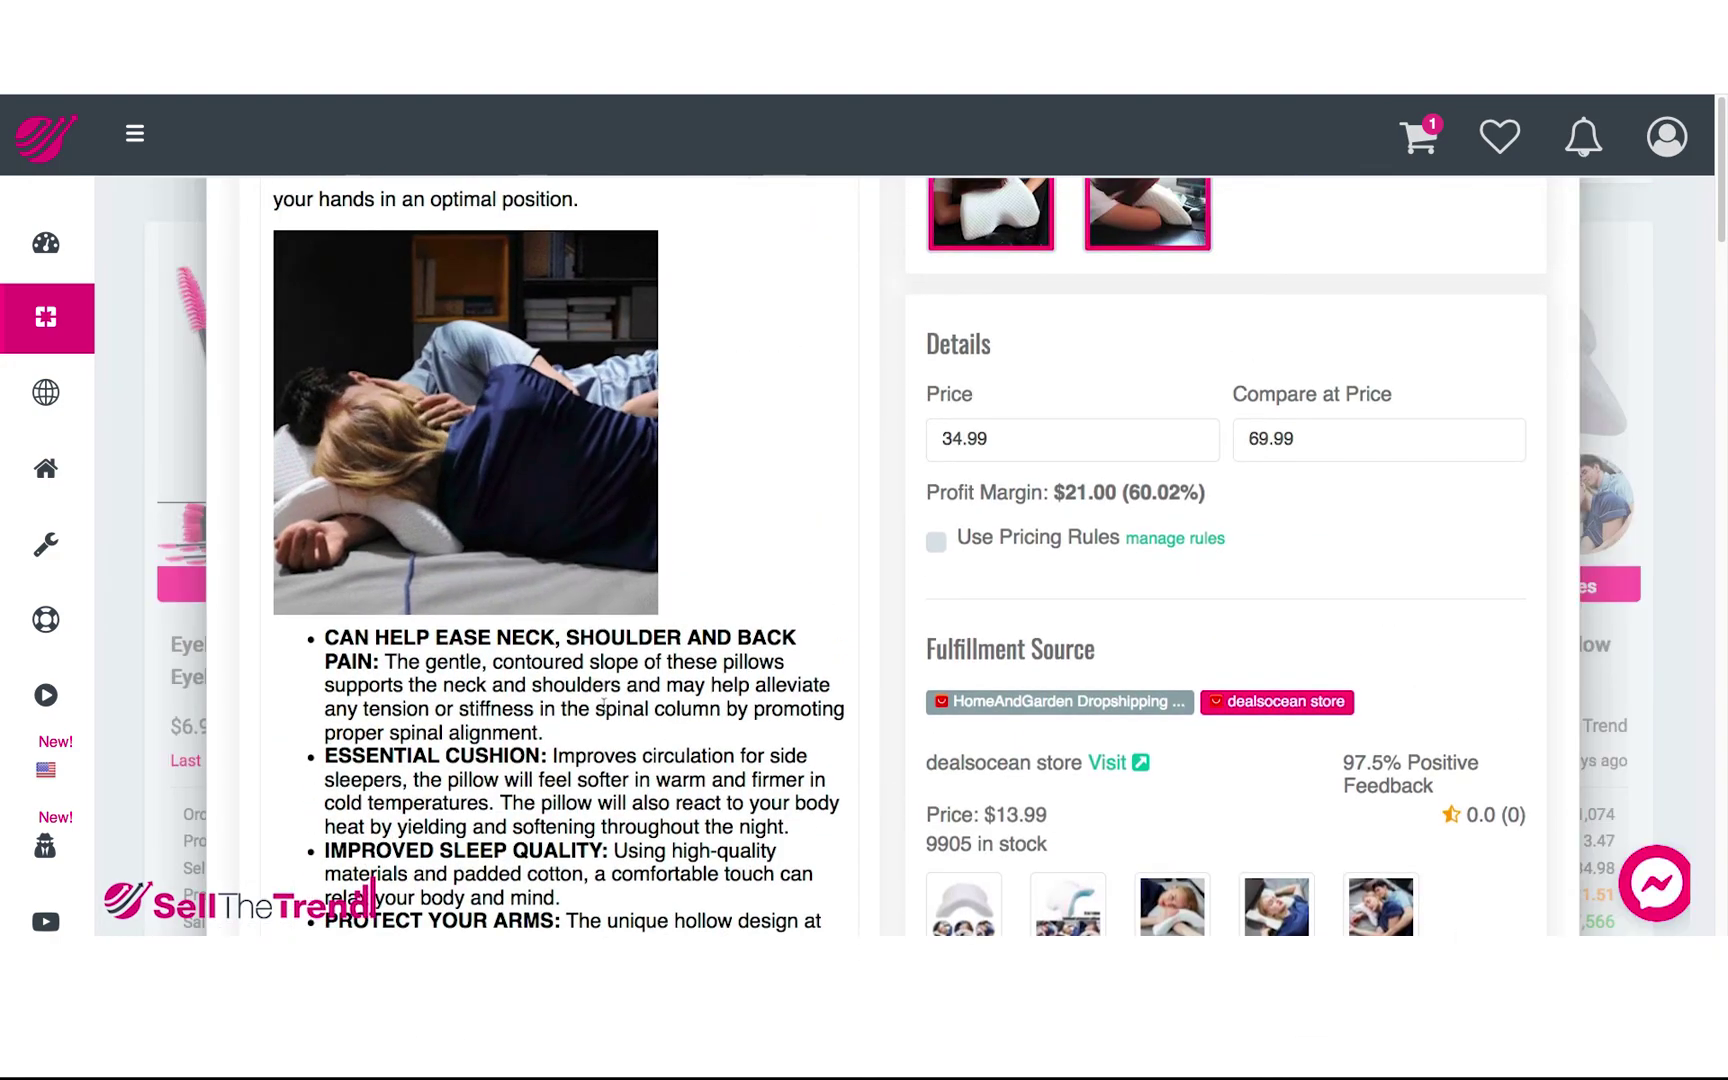
{"action": "scroll", "coordinate": [557, 683], "scroll_direction": "up", "scroll_amount": 3}
{"action": "scroll", "coordinate": [557, 680], "scroll_direction": "up", "scroll_amount": 8}
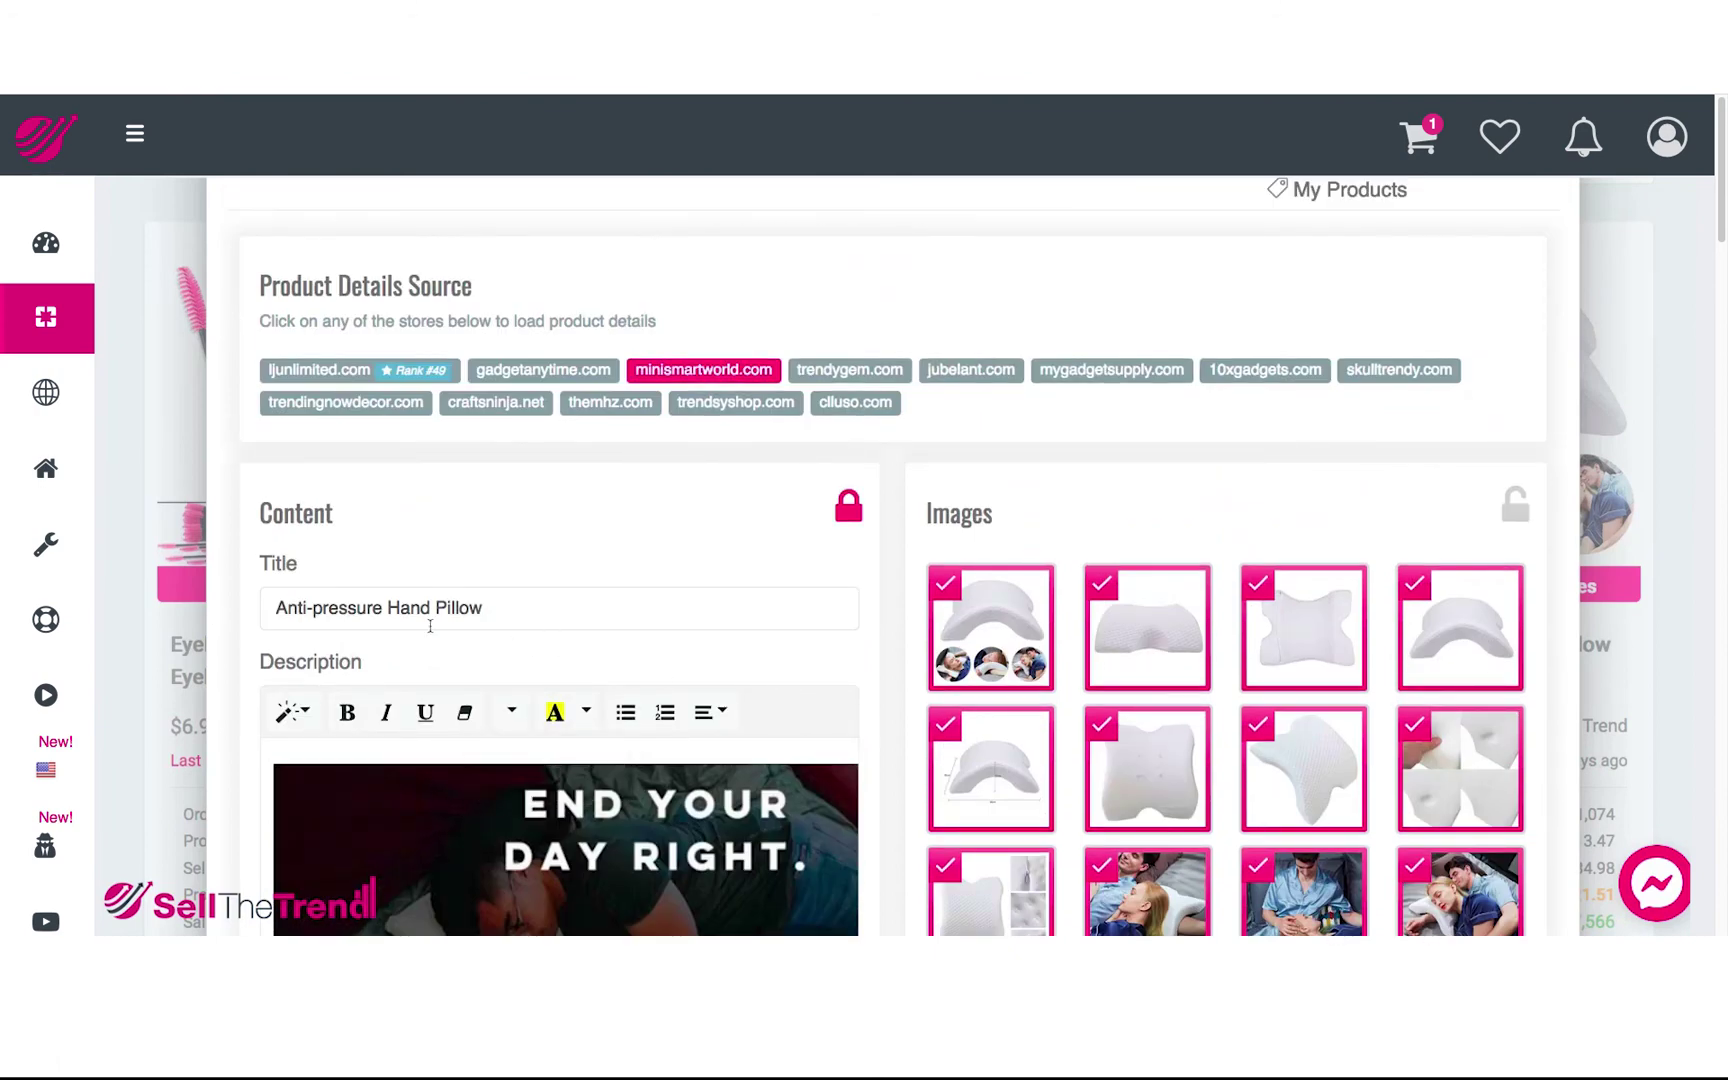
{"action": "left_click", "coordinate": [515, 608]}
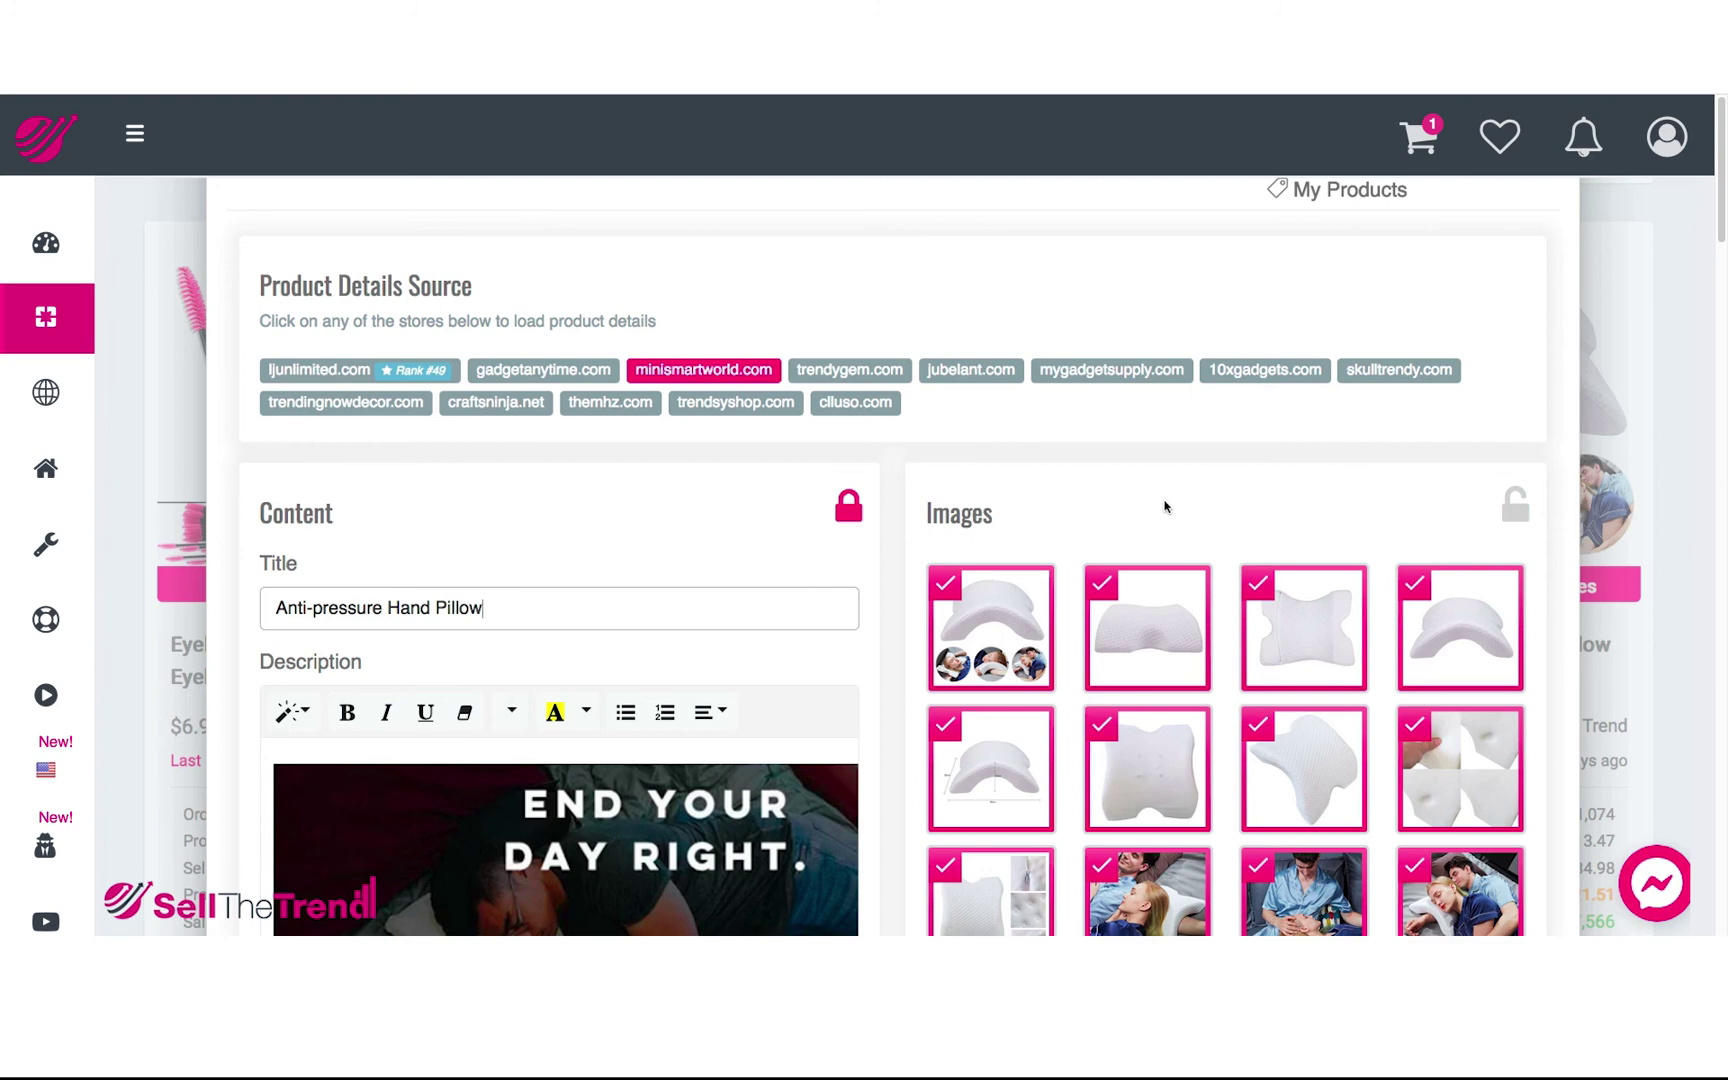
Step: Deselect three product images: the hand-pressing foam collage, the person asleep at a computer, and the fourth-row woman sleeping on her back
{"action": "scroll", "coordinate": [1282, 611], "scroll_direction": "down", "scroll_amount": 1}
{"action": "scroll", "coordinate": [1282, 611], "scroll_direction": "down", "scroll_amount": 3}
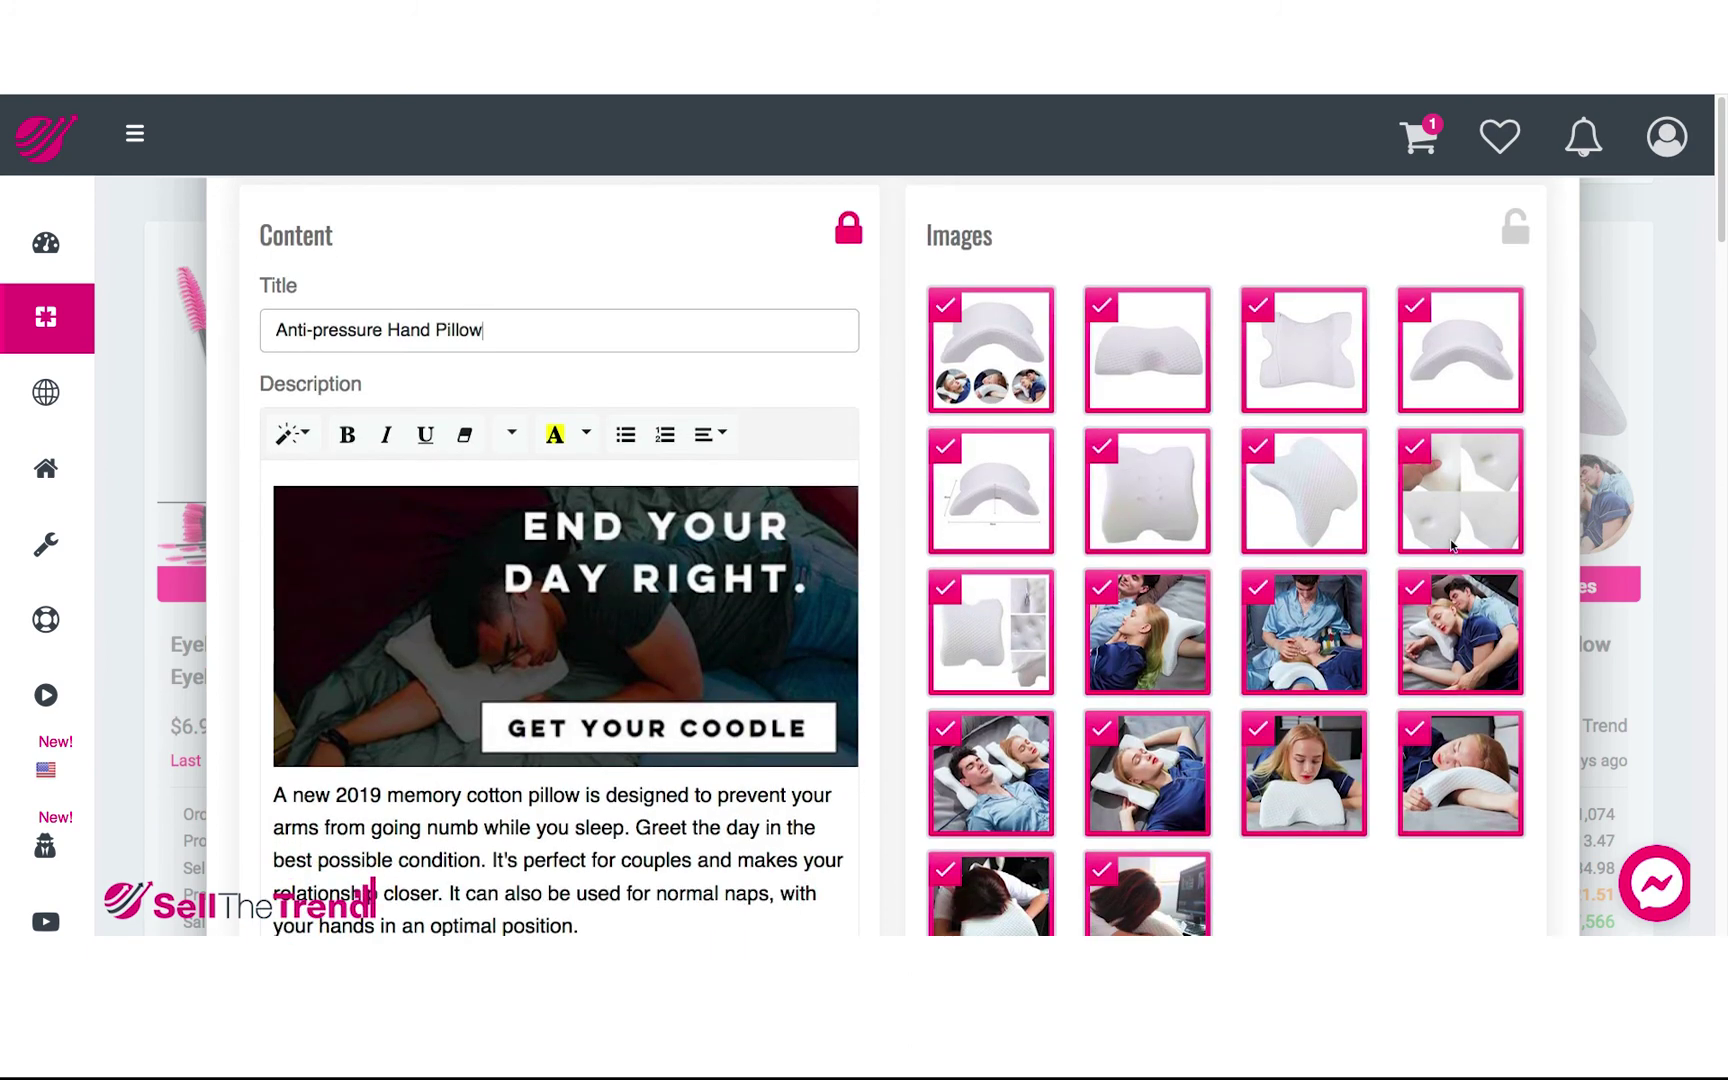
{"action": "scroll", "coordinate": [1449, 531], "scroll_direction": "down", "scroll_amount": 1}
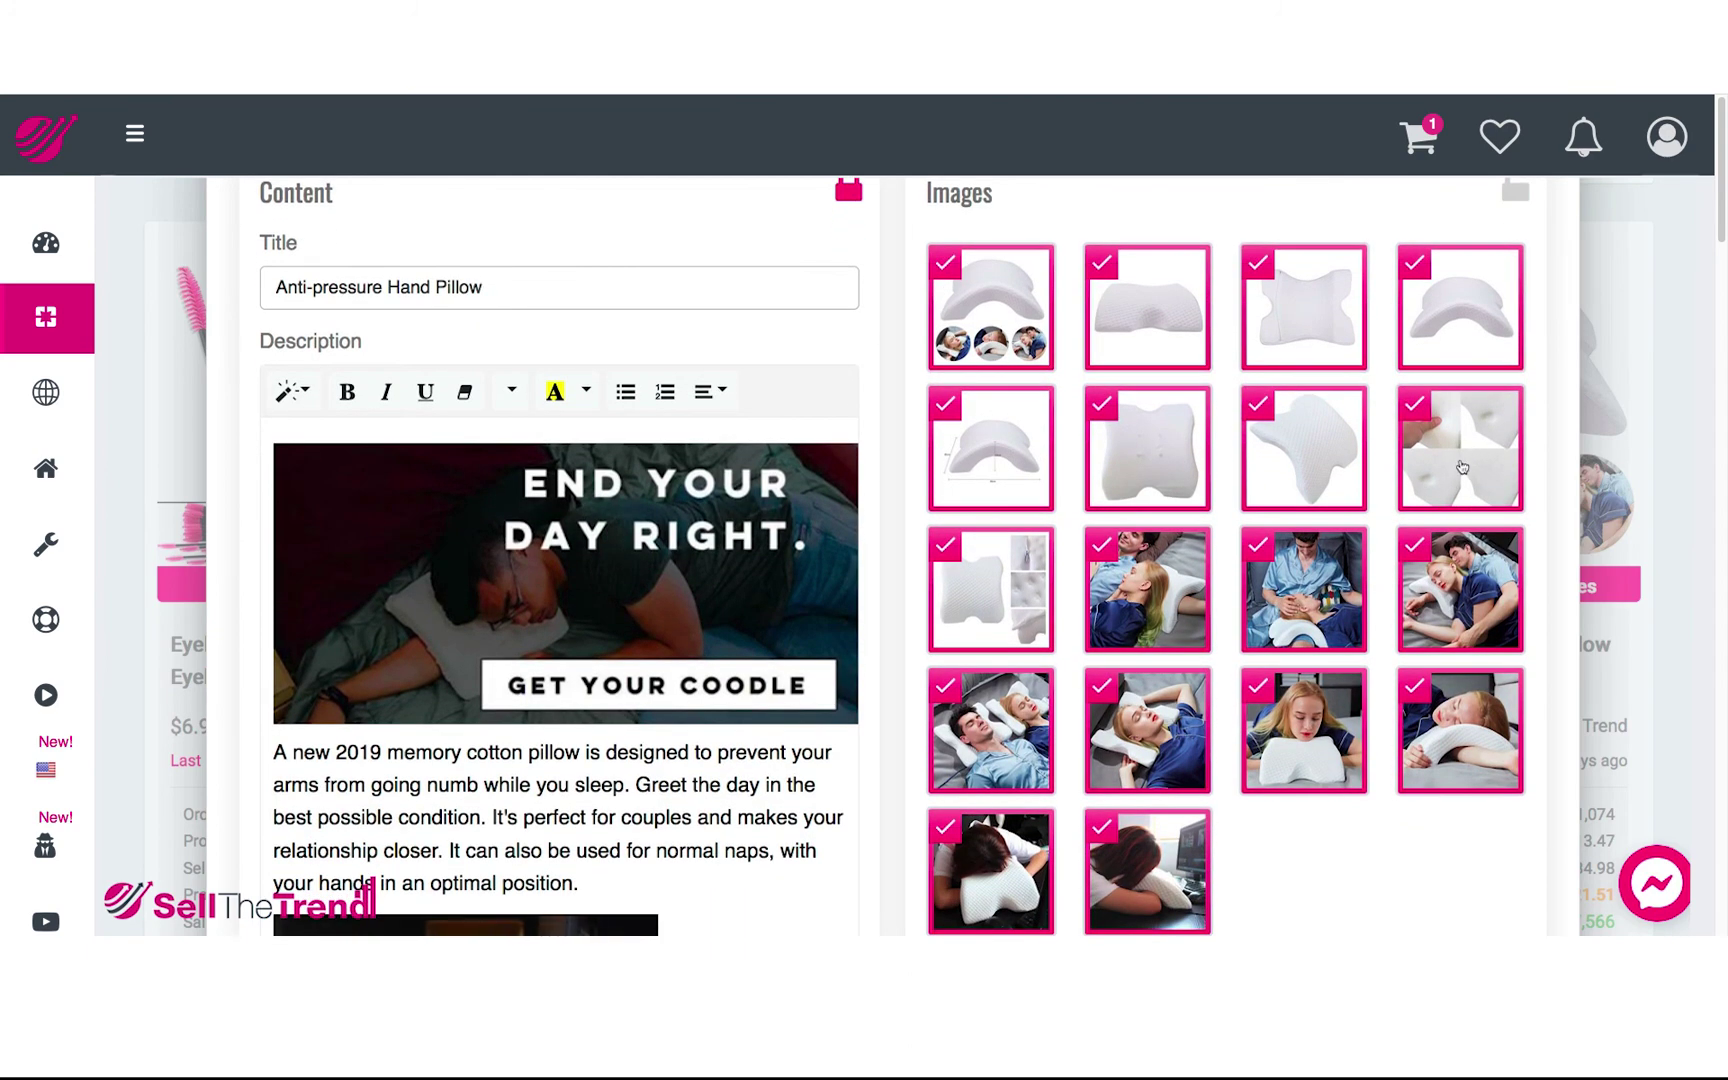
{"action": "left_click", "coordinate": [1456, 468]}
{"action": "scroll", "coordinate": [1199, 594], "scroll_direction": "down", "scroll_amount": 2}
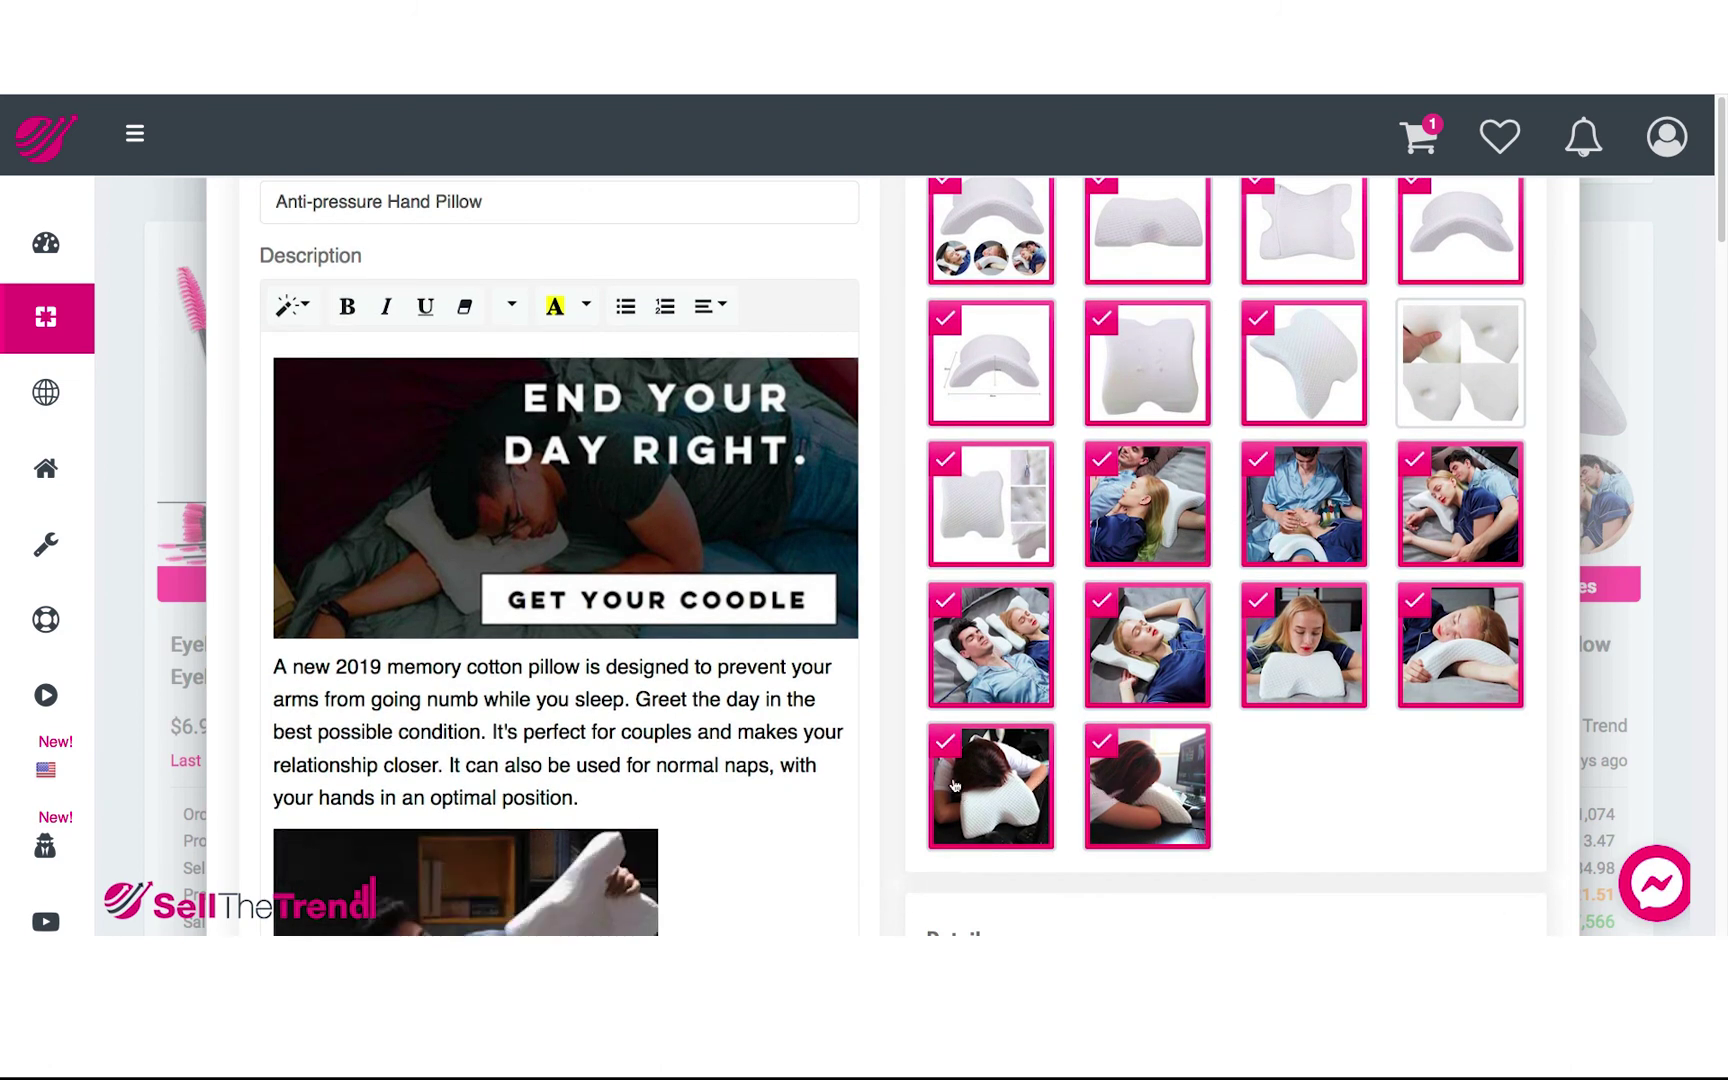
{"action": "left_click", "coordinate": [1128, 792]}
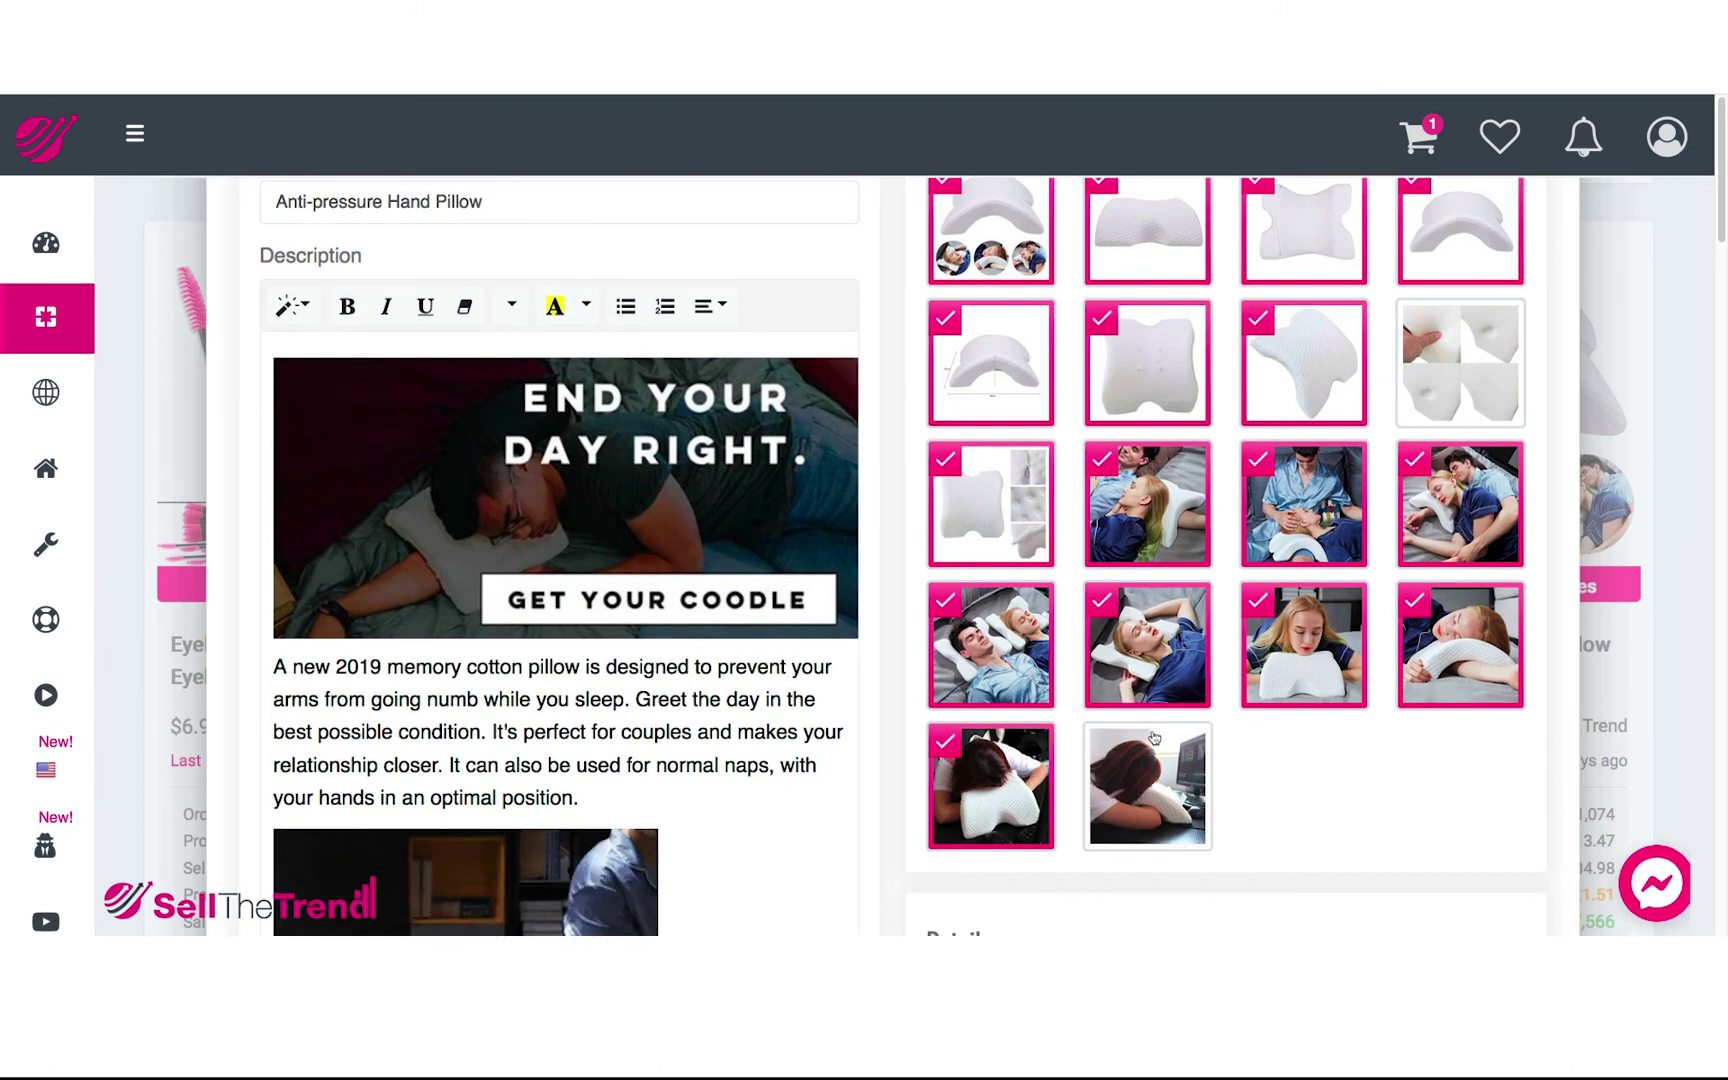
{"action": "scroll", "coordinate": [1150, 700], "scroll_direction": "up", "scroll_amount": 1}
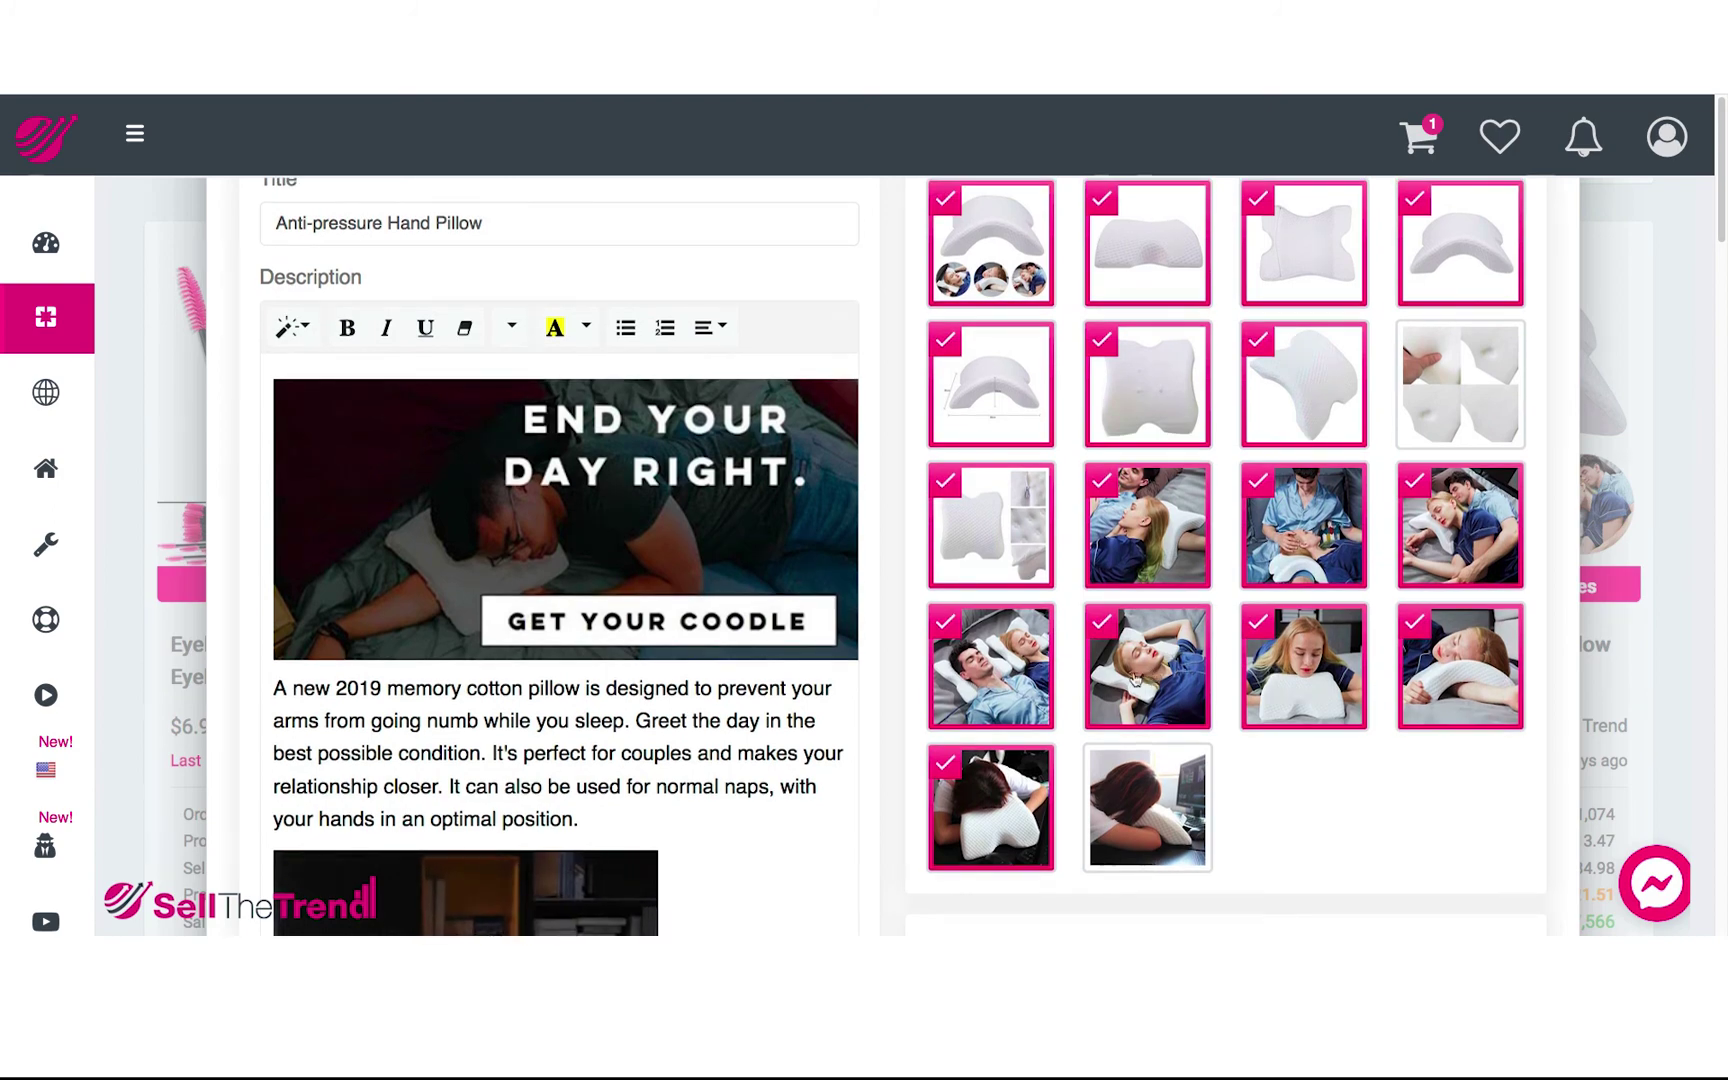
{"action": "left_click", "coordinate": [1153, 678]}
Step: Lock the Images section to keep the chosen pictures and load the product details from trendygem.com
{"action": "scroll", "coordinate": [1215, 604], "scroll_direction": "up", "scroll_amount": 1}
{"action": "scroll", "coordinate": [1215, 604], "scroll_direction": "up", "scroll_amount": 5}
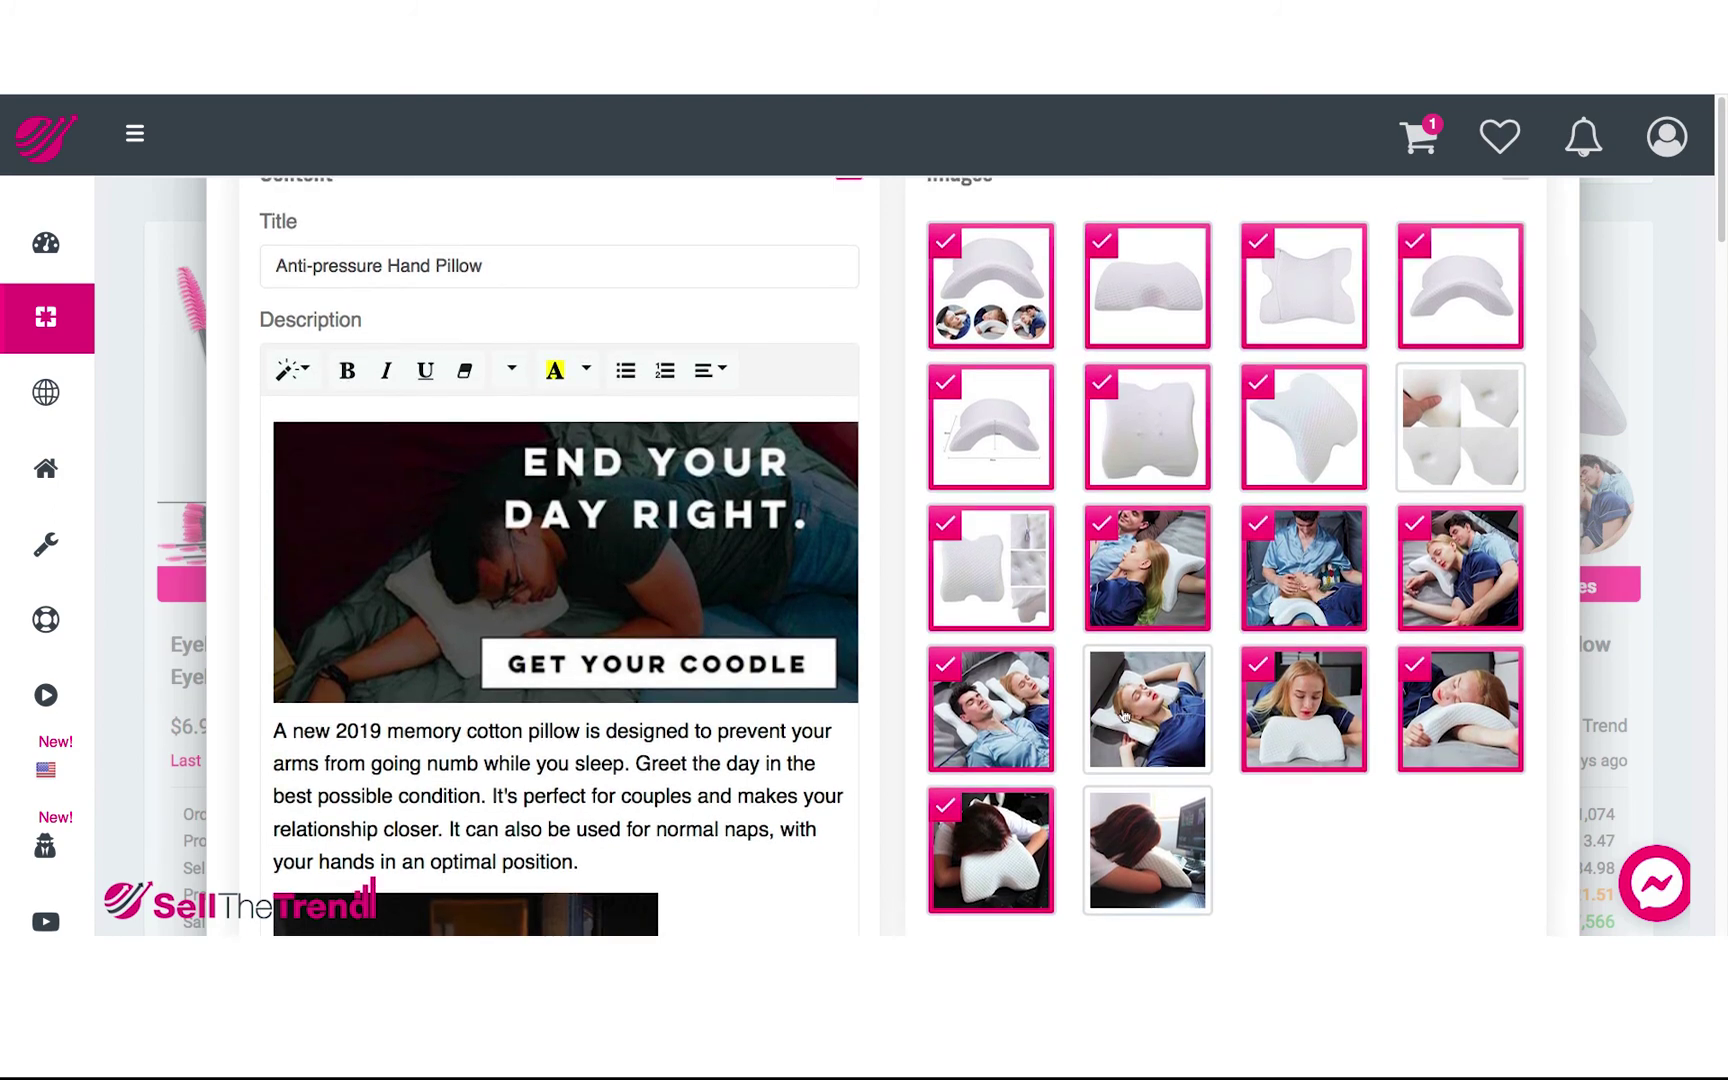
{"action": "scroll", "coordinate": [1227, 574], "scroll_direction": "down", "scroll_amount": 4}
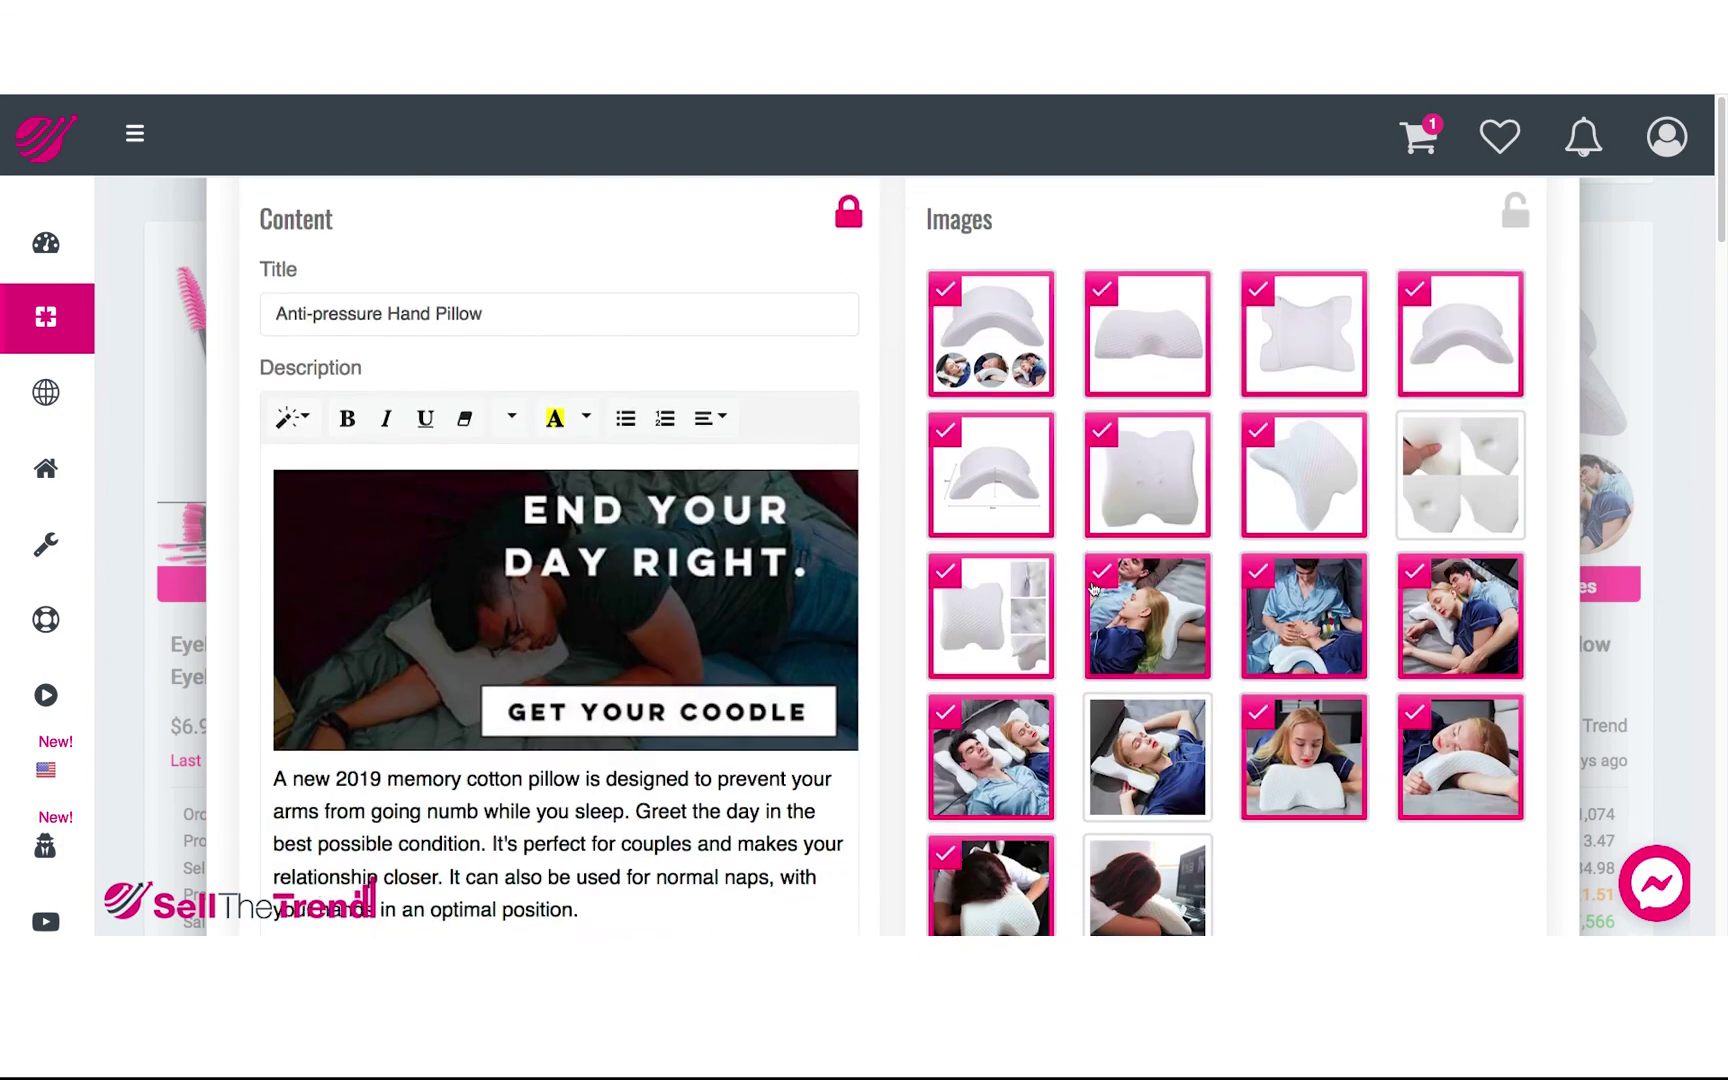
{"action": "scroll", "coordinate": [1275, 590], "scroll_direction": "up", "scroll_amount": 2}
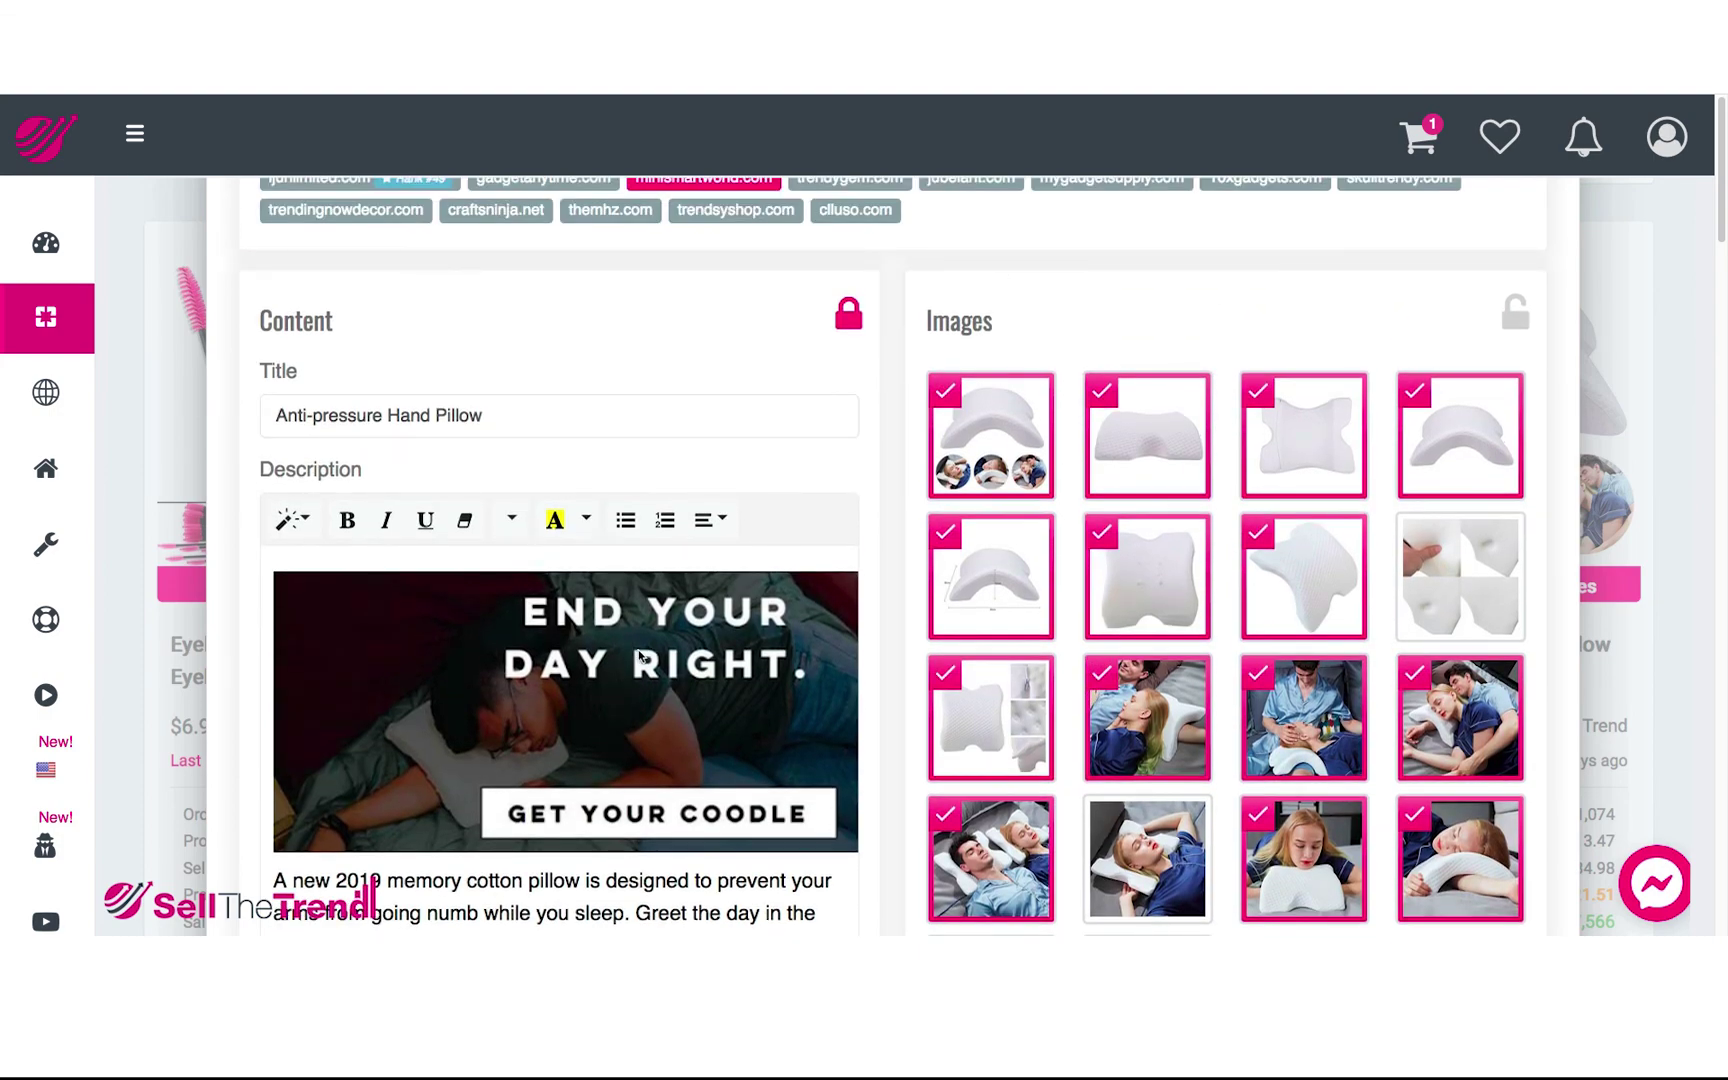
{"action": "scroll", "coordinate": [630, 645], "scroll_direction": "up", "scroll_amount": 1}
{"action": "left_click", "coordinate": [1515, 378]}
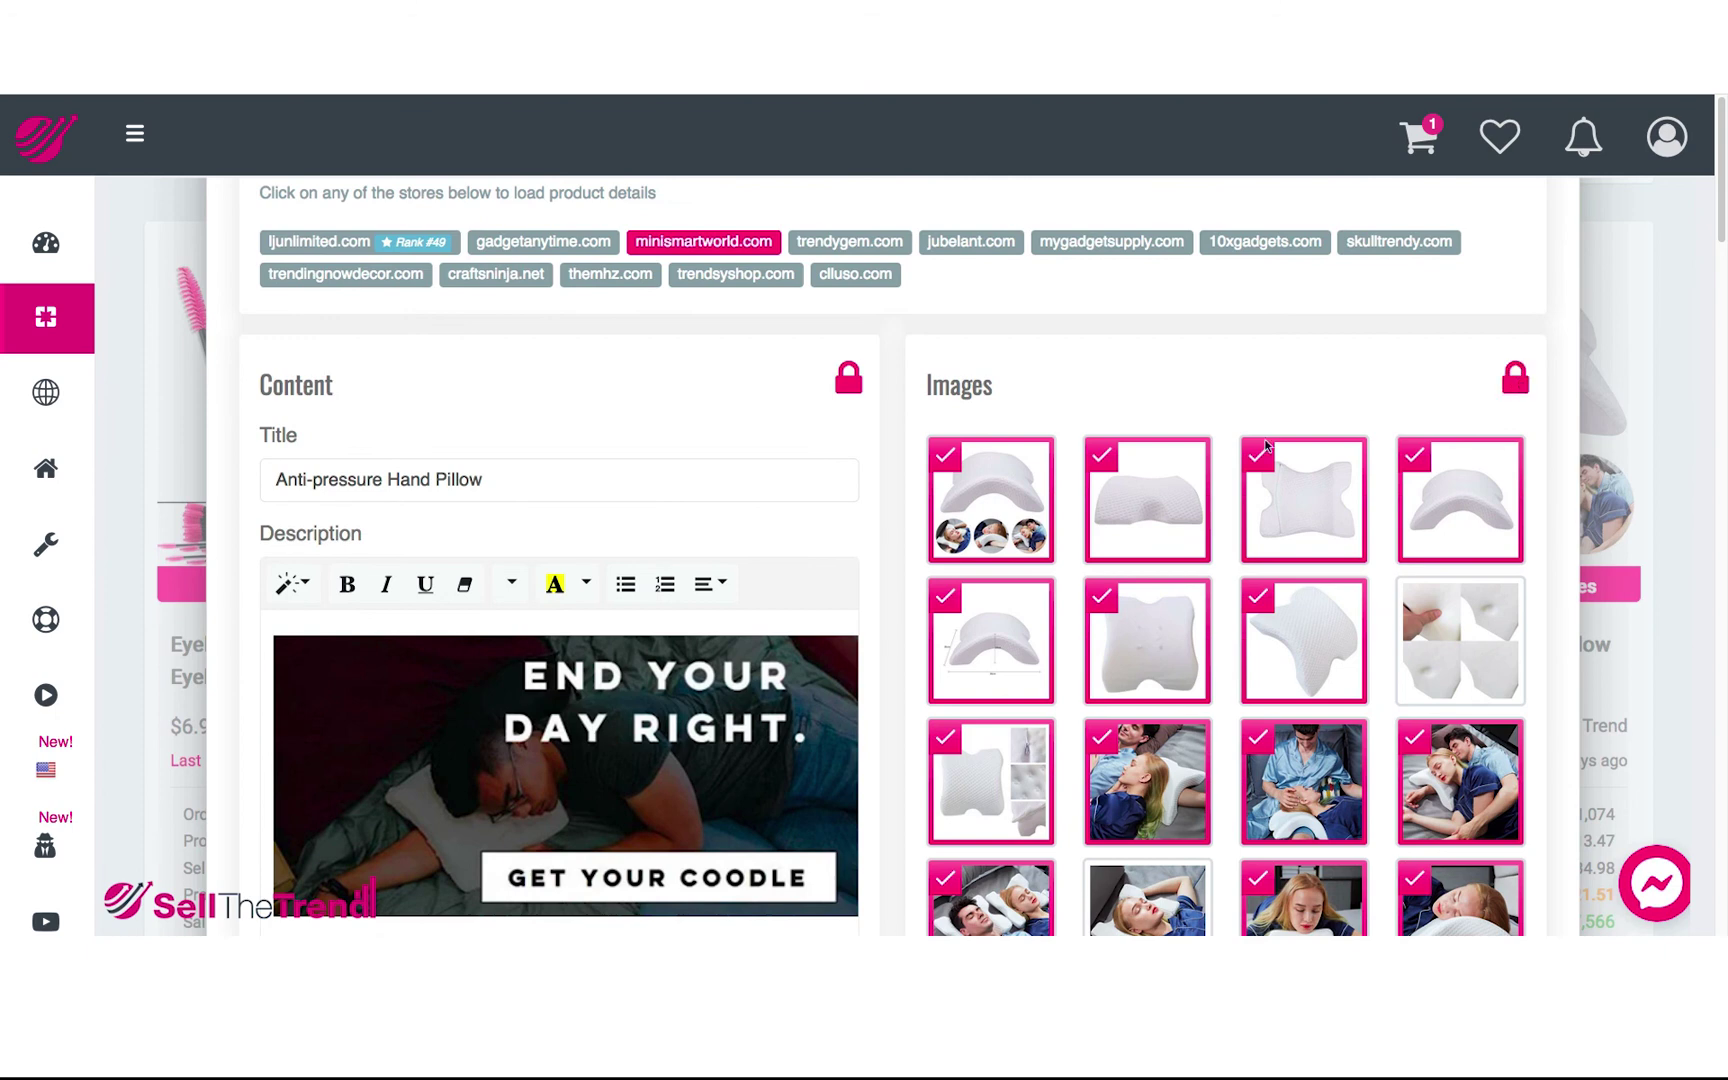
{"action": "scroll", "coordinate": [1210, 470], "scroll_direction": "up", "scroll_amount": 1}
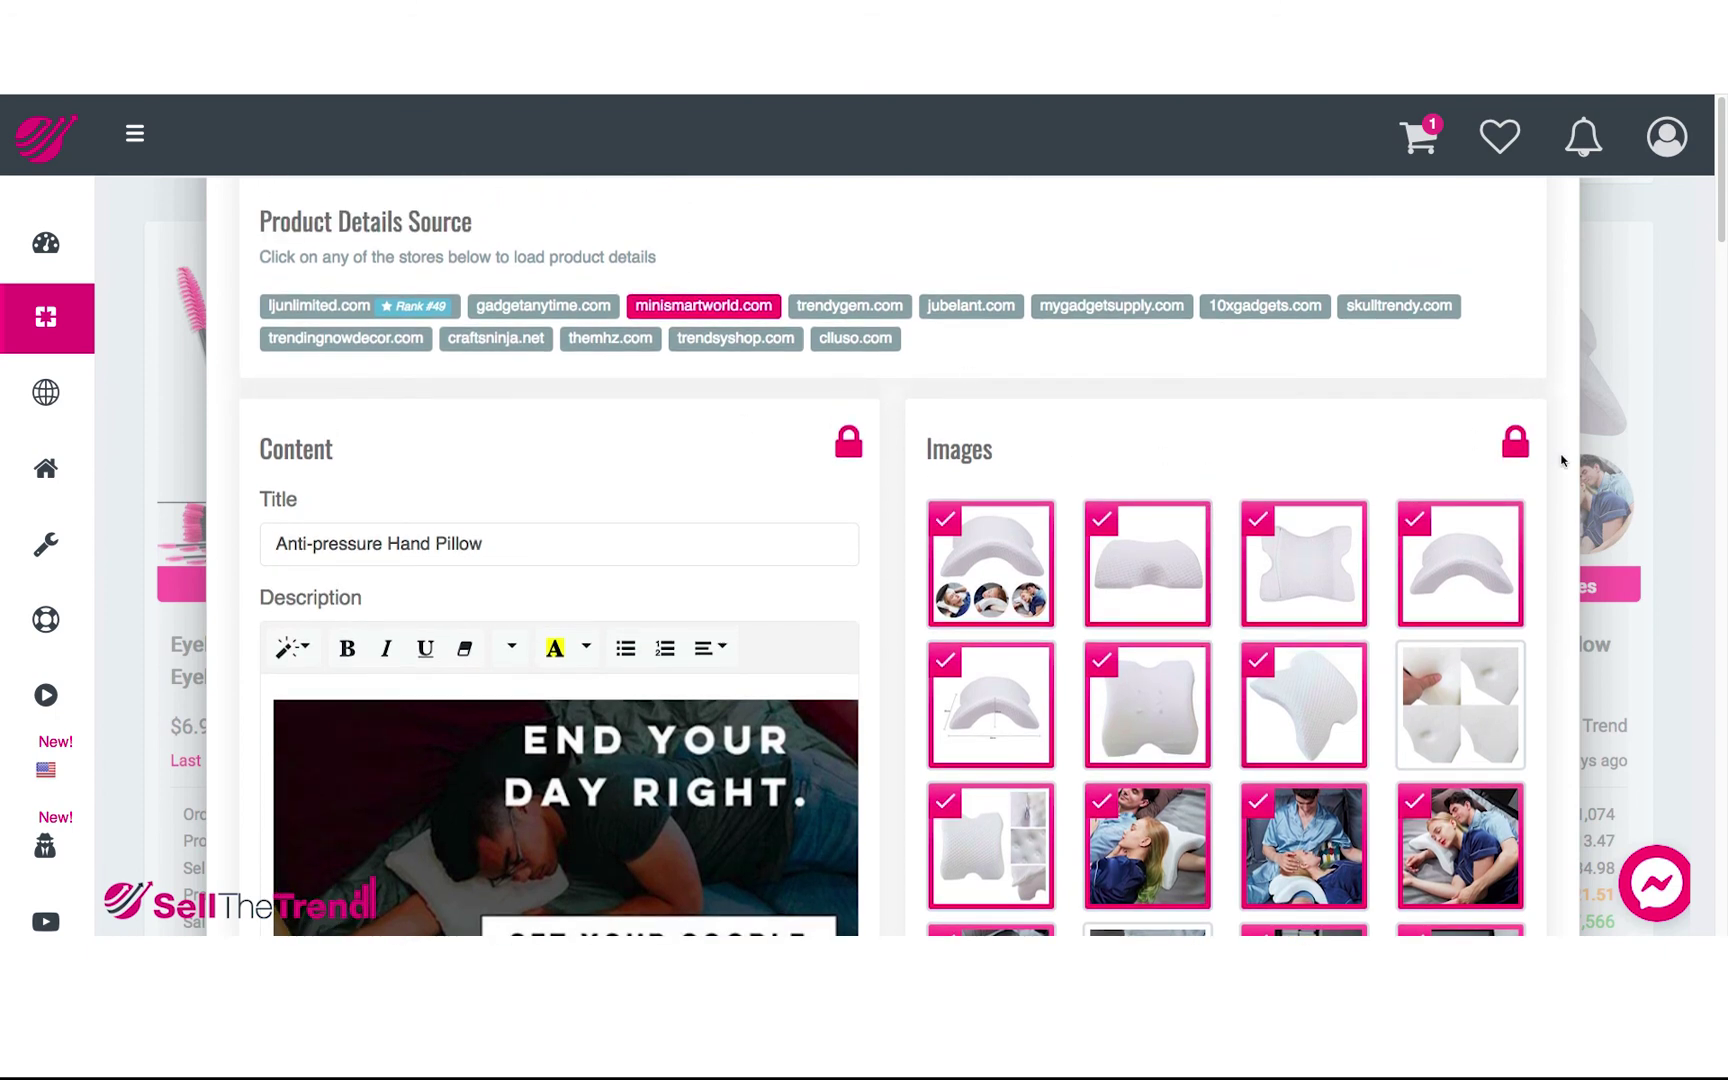
{"action": "left_click", "coordinate": [832, 306]}
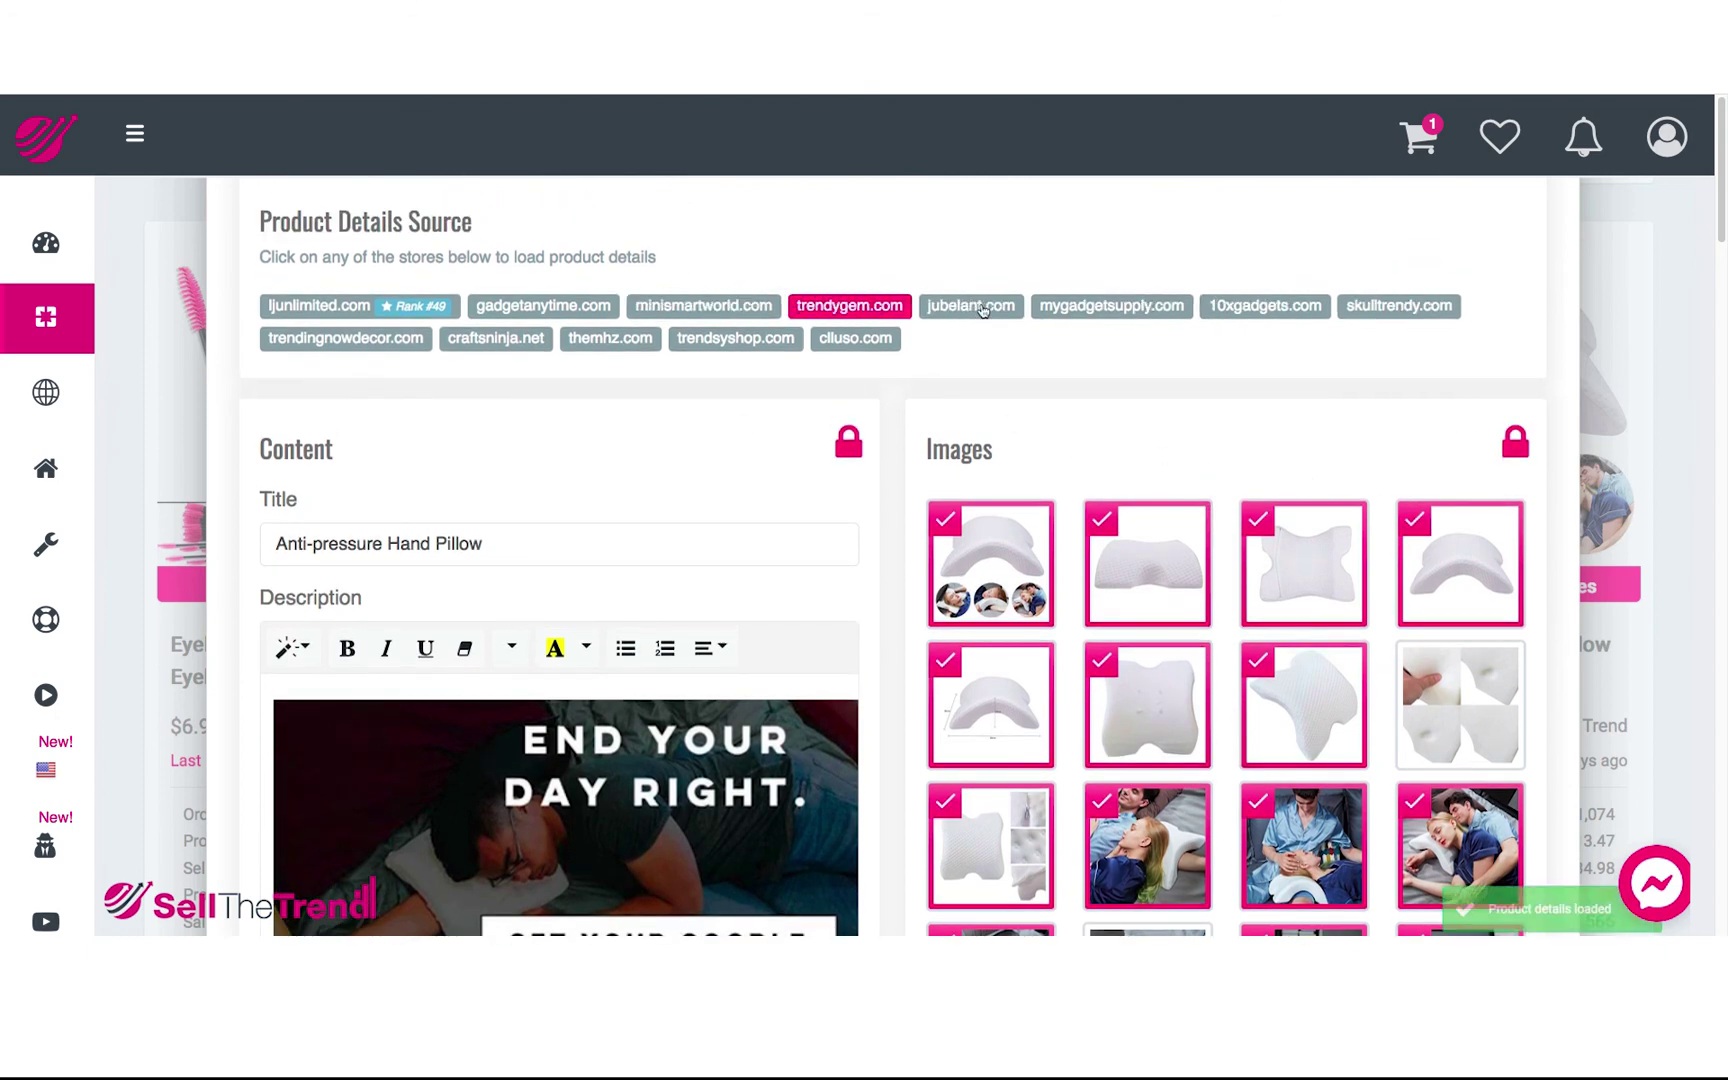
Step: Load the product details from jubelant.com and then mygadgetsupply.com while the content and images stay locked
{"action": "left_click", "coordinate": [985, 312]}
{"action": "left_click", "coordinate": [1102, 310]}
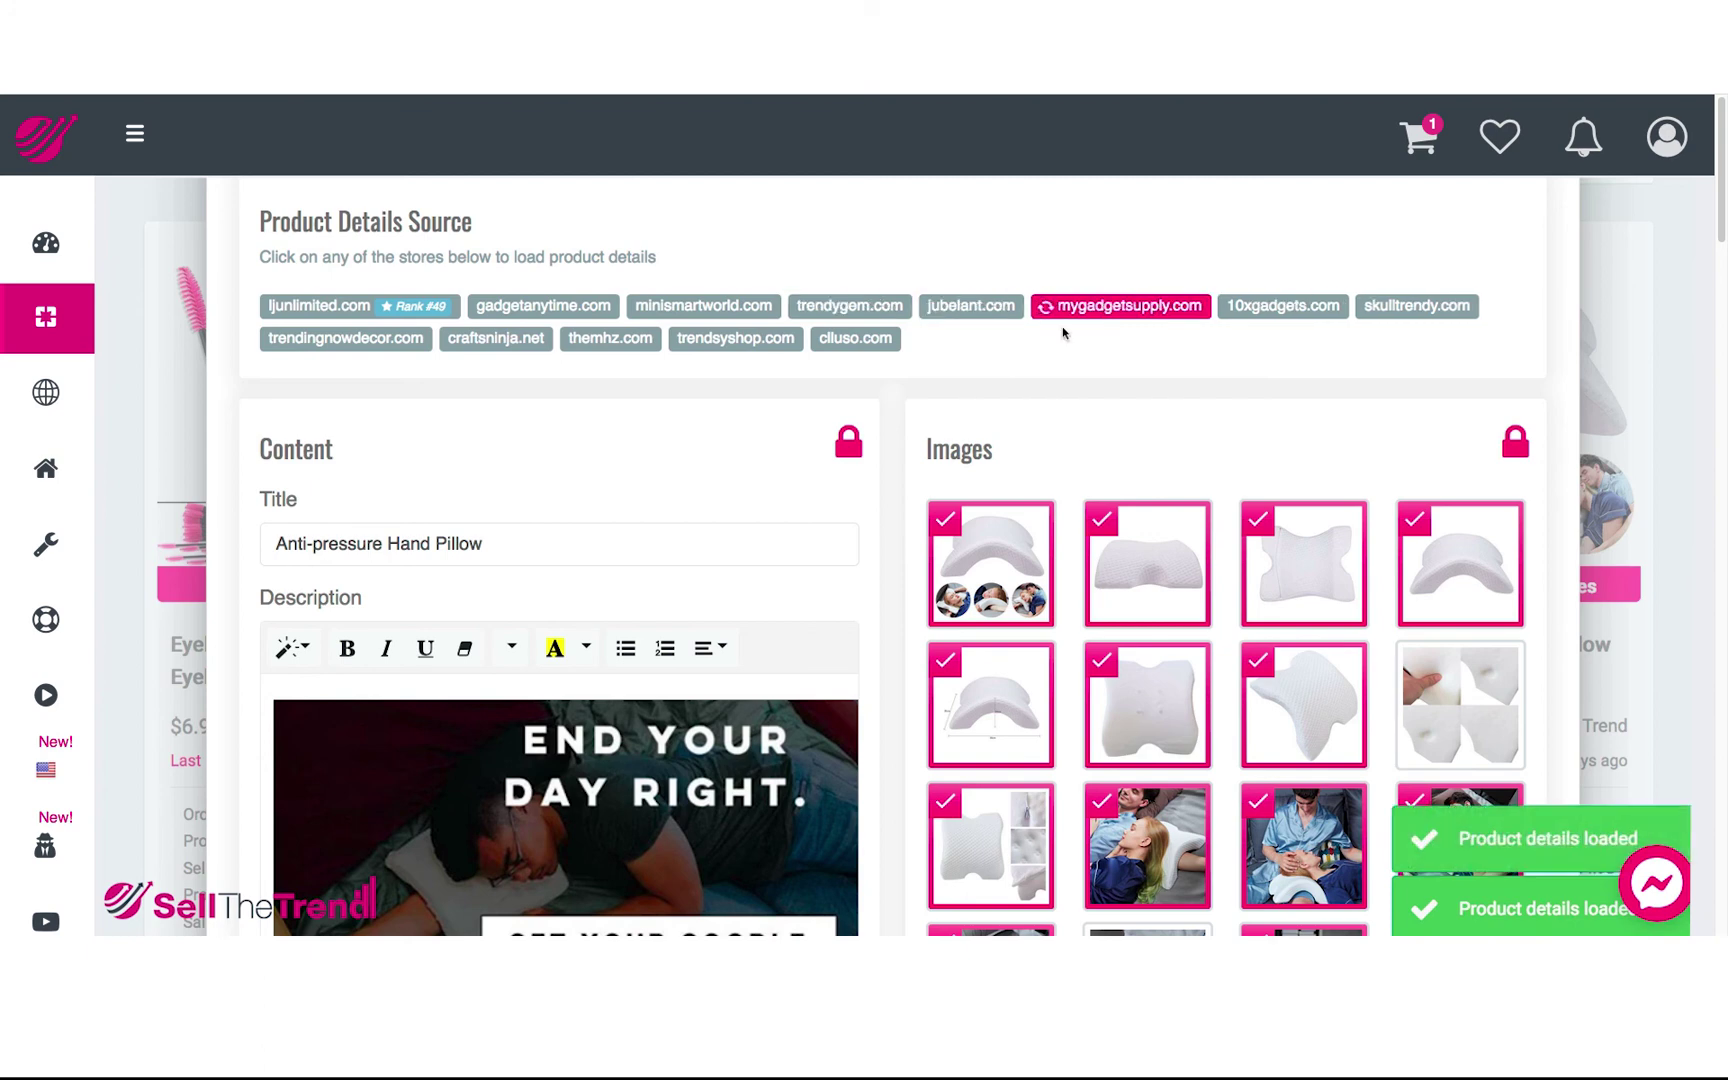
{"action": "scroll", "coordinate": [1281, 595], "scroll_direction": "down", "scroll_amount": 1}
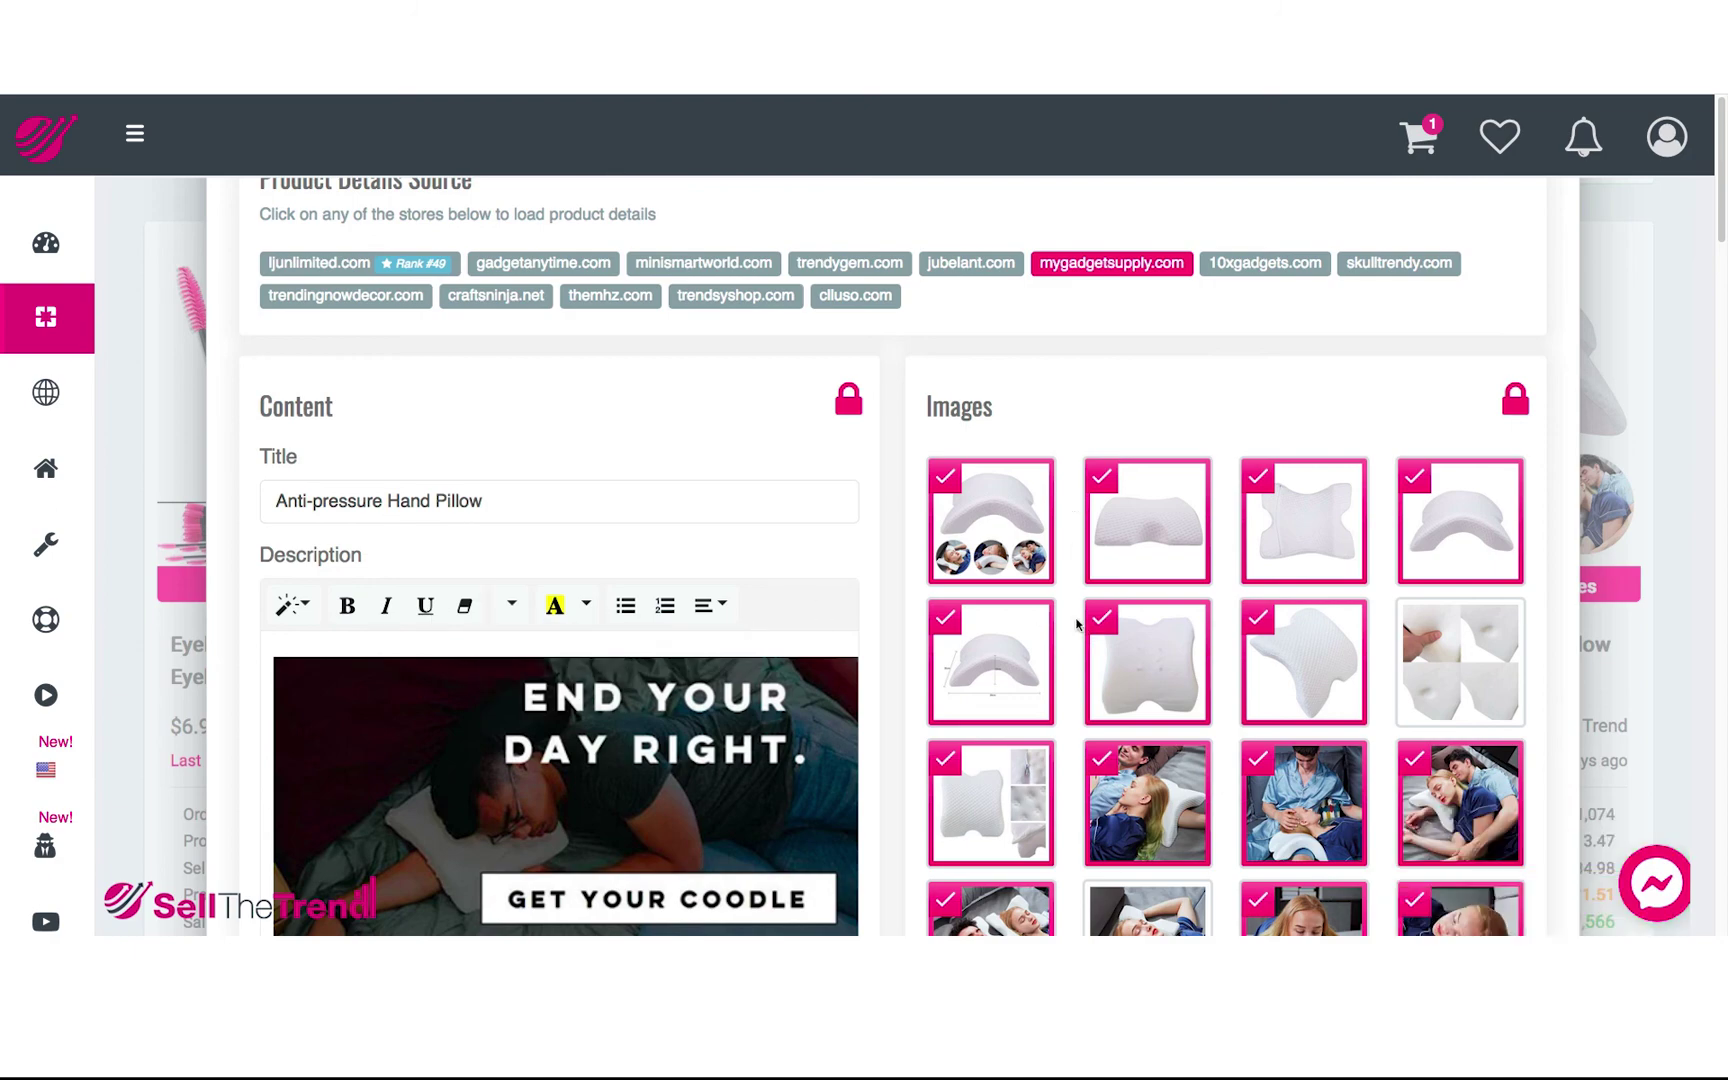
{"action": "scroll", "coordinate": [1076, 624], "scroll_direction": "down", "scroll_amount": 5}
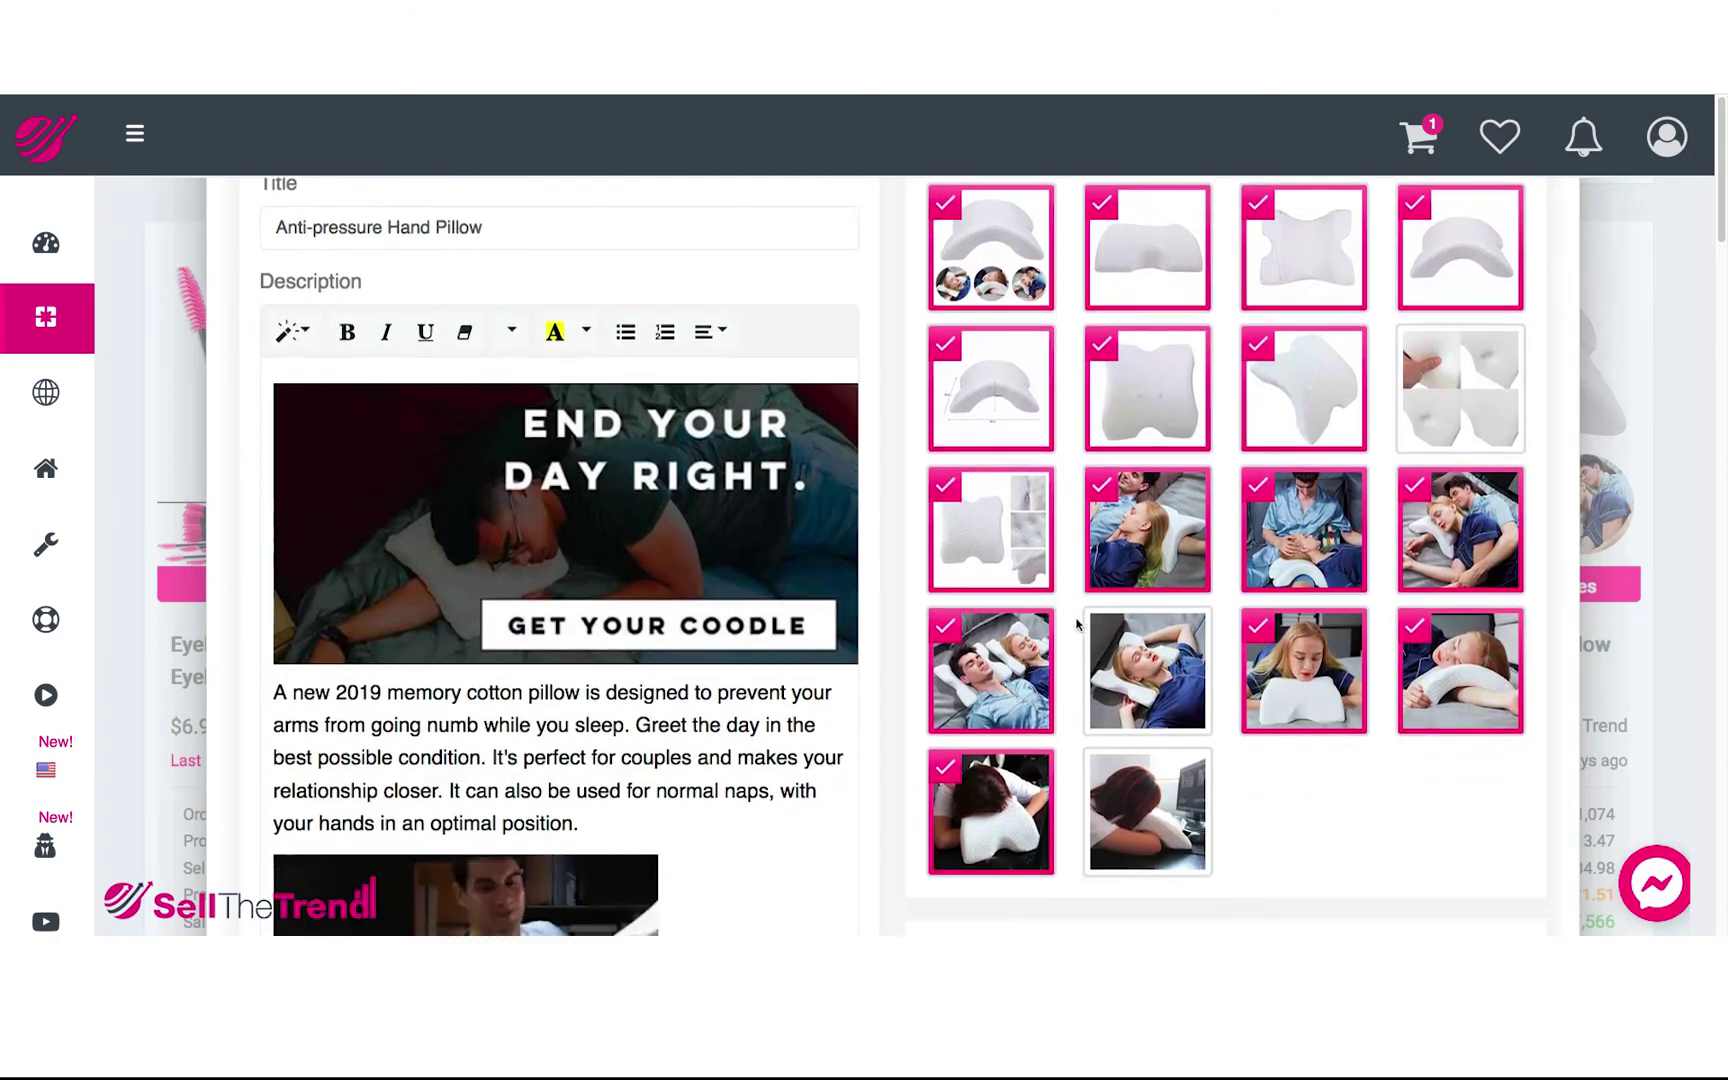
{"action": "scroll", "coordinate": [1076, 624], "scroll_direction": "down", "scroll_amount": 10}
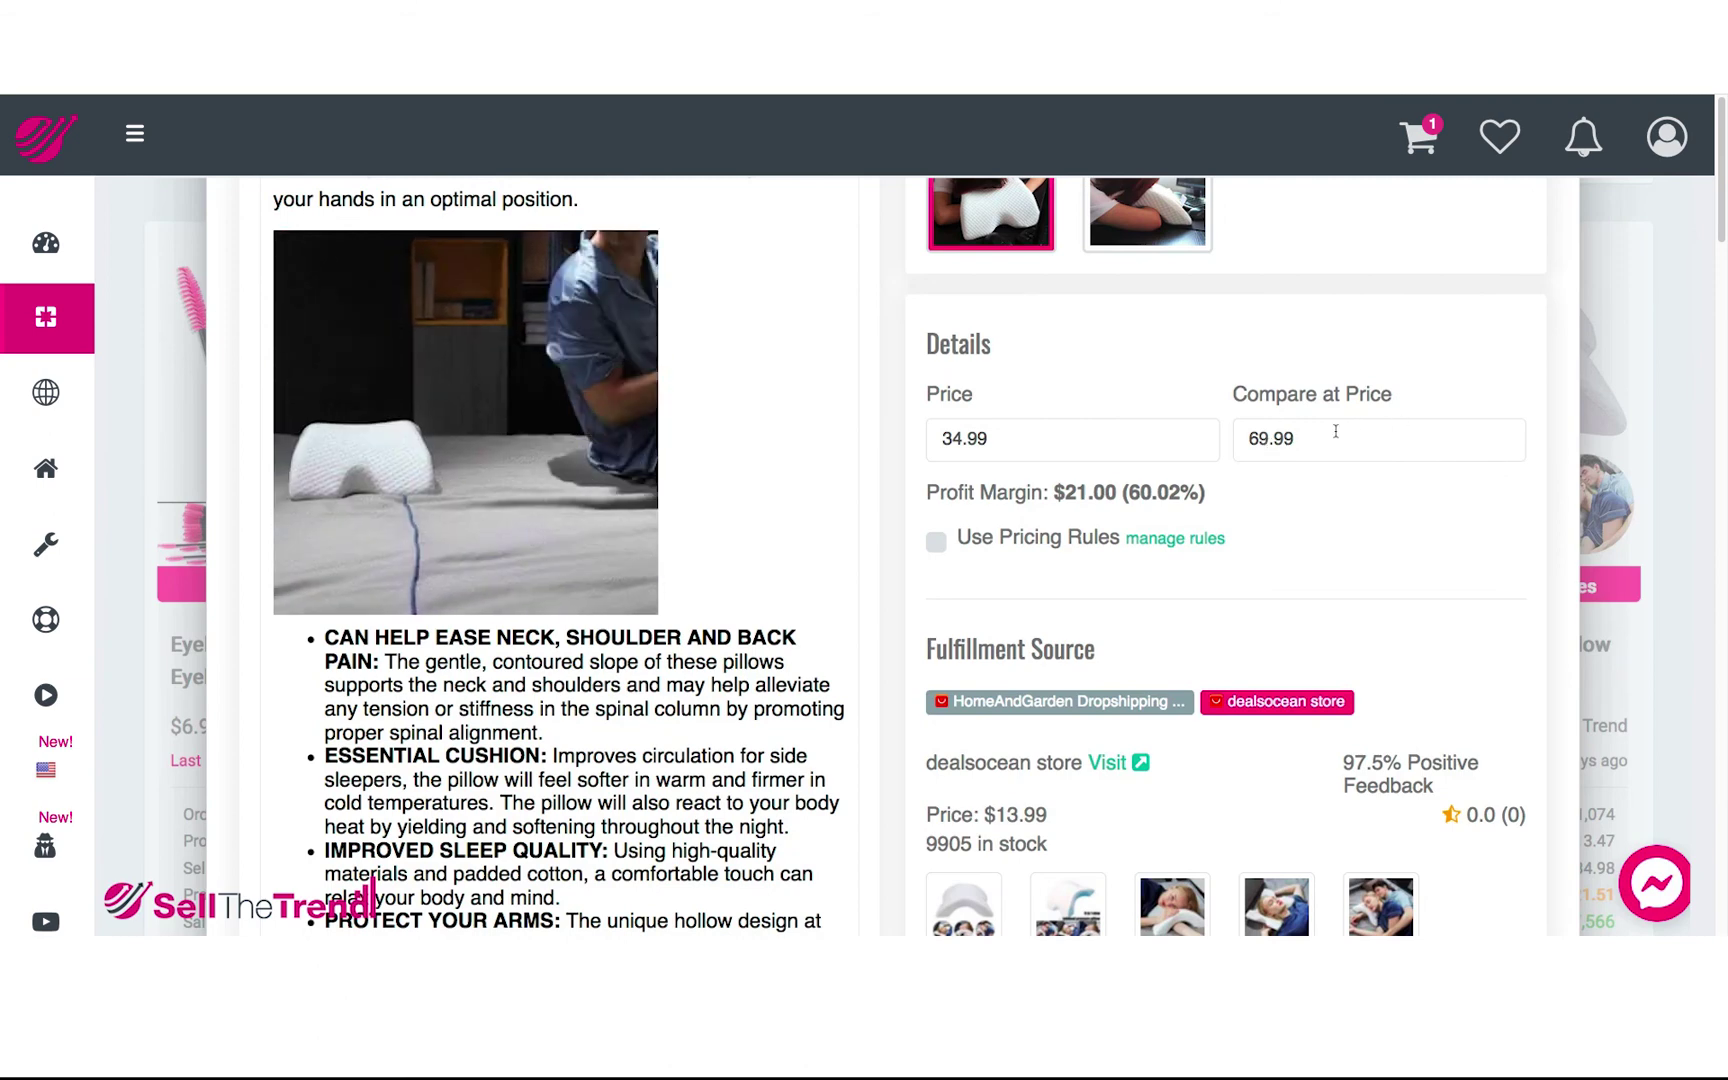
Step: Examine the price, compare-at price and profit margin loaded from the selected product details source
{"action": "left_click_drag", "start_coordinate": [1012, 438], "coordinate": [916, 439]}
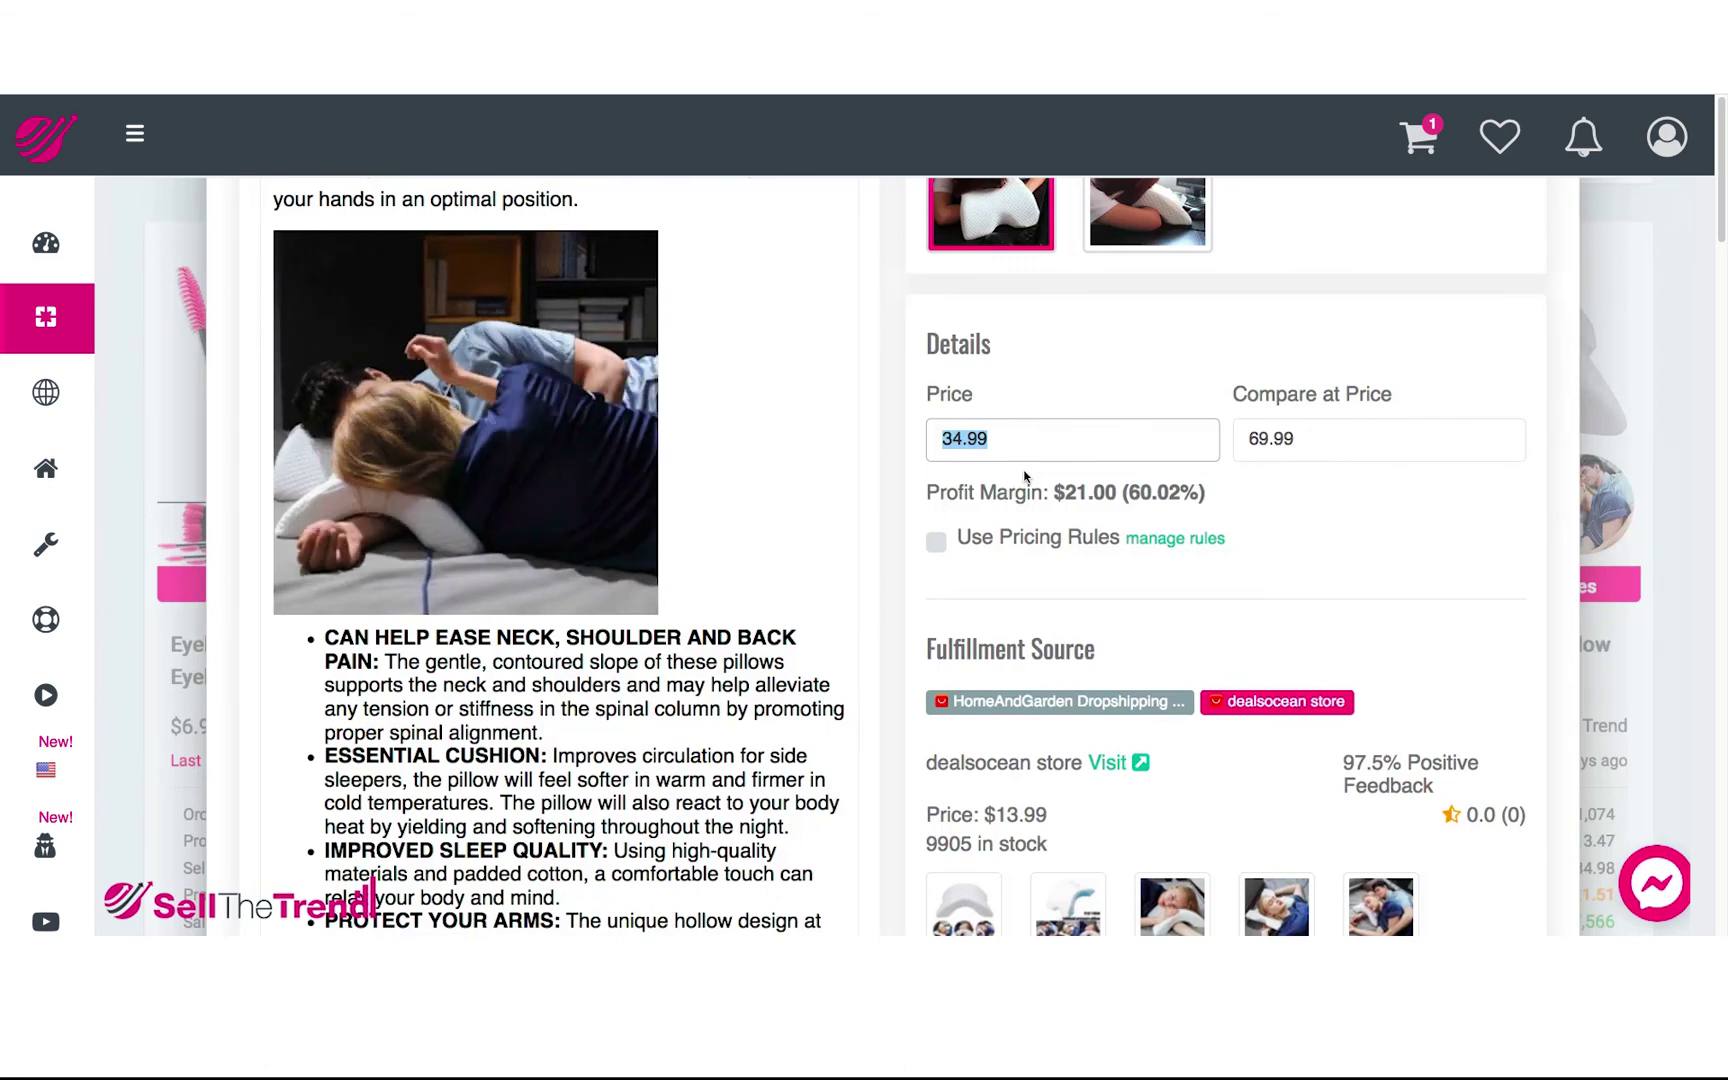
{"action": "scroll", "coordinate": [1025, 477], "scroll_direction": "up", "scroll_amount": 15}
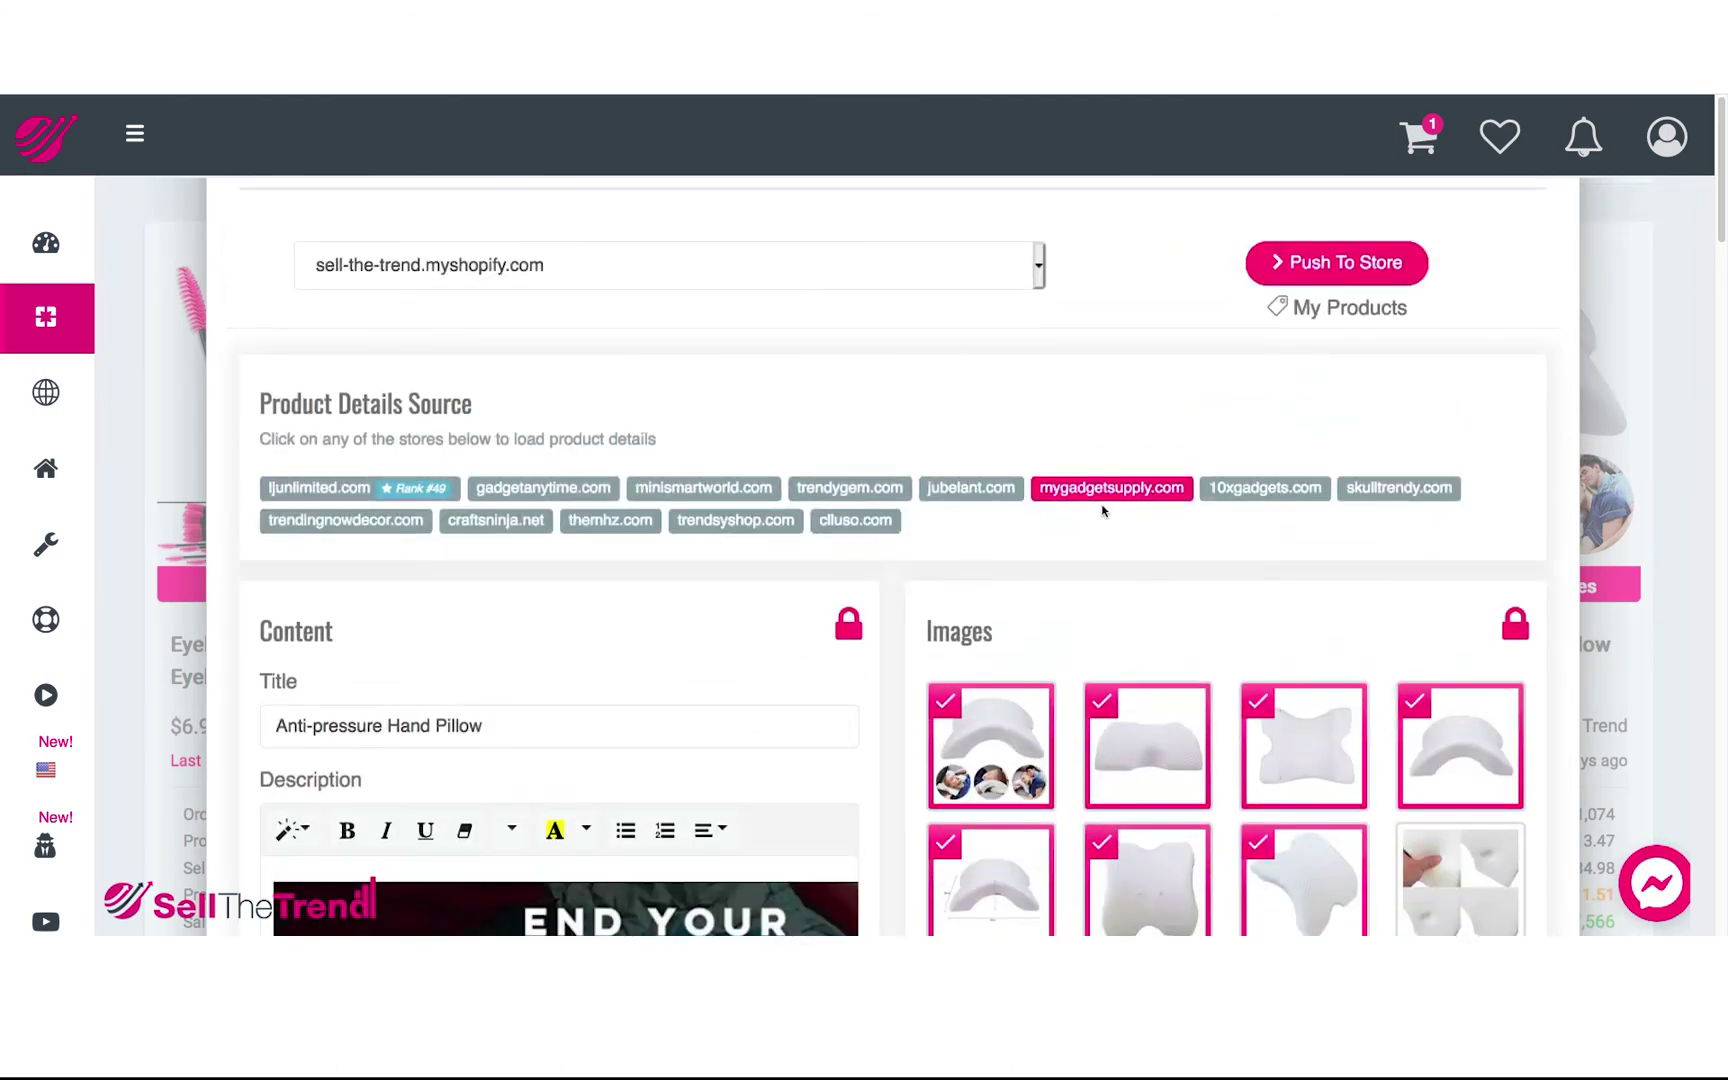
{"action": "scroll", "coordinate": [1122, 685], "scroll_direction": "down", "scroll_amount": 1}
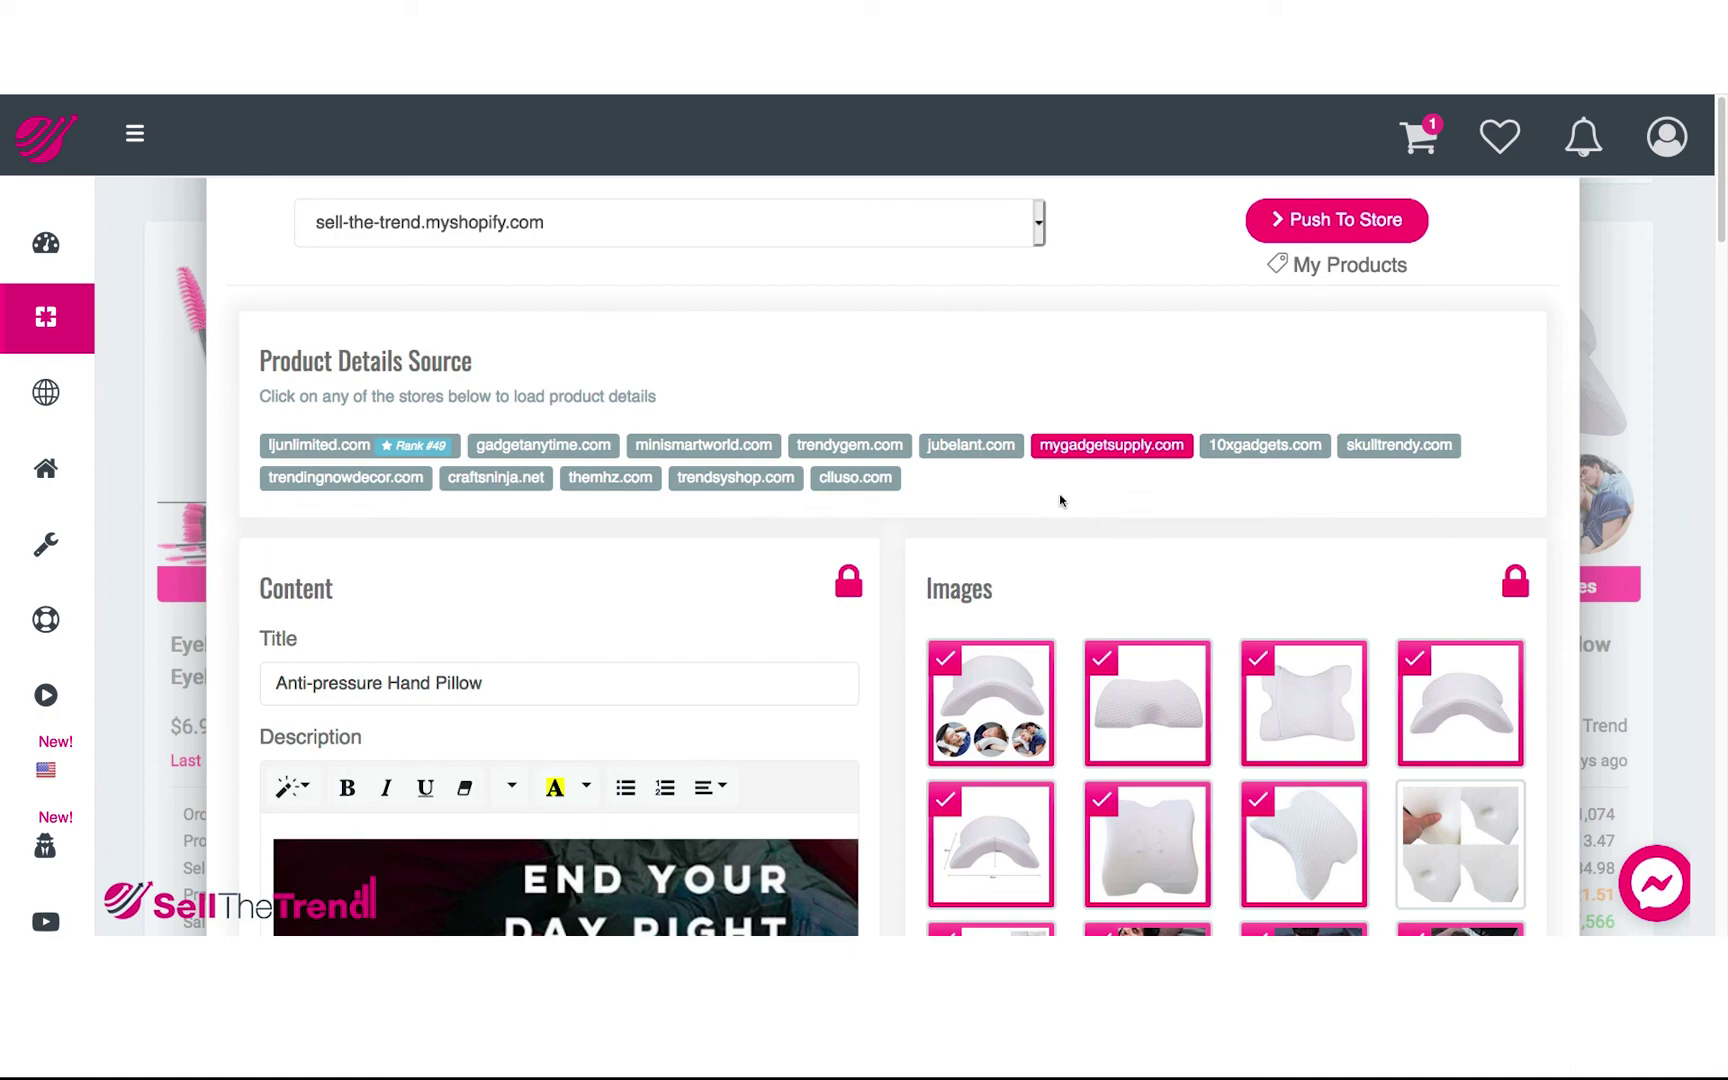
{"action": "scroll", "coordinate": [1061, 500], "scroll_direction": "down", "scroll_amount": 10}
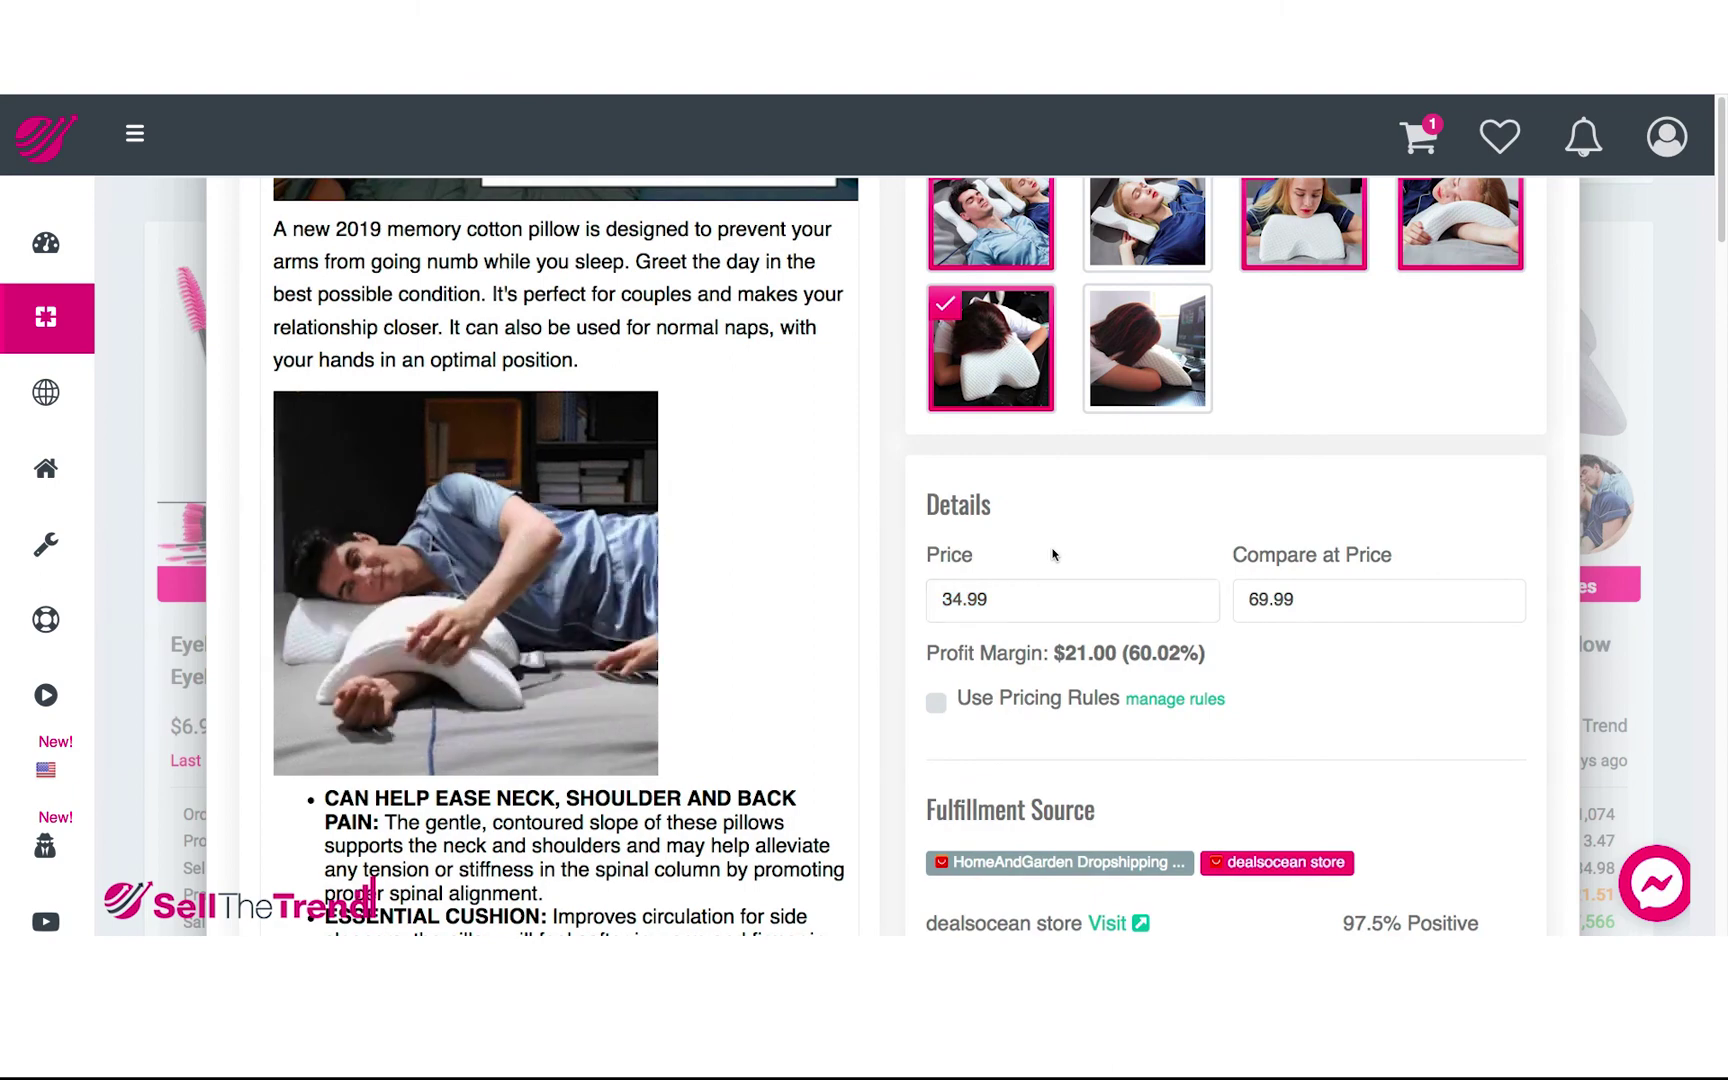
{"action": "scroll", "coordinate": [1052, 553], "scroll_direction": "down", "scroll_amount": 3}
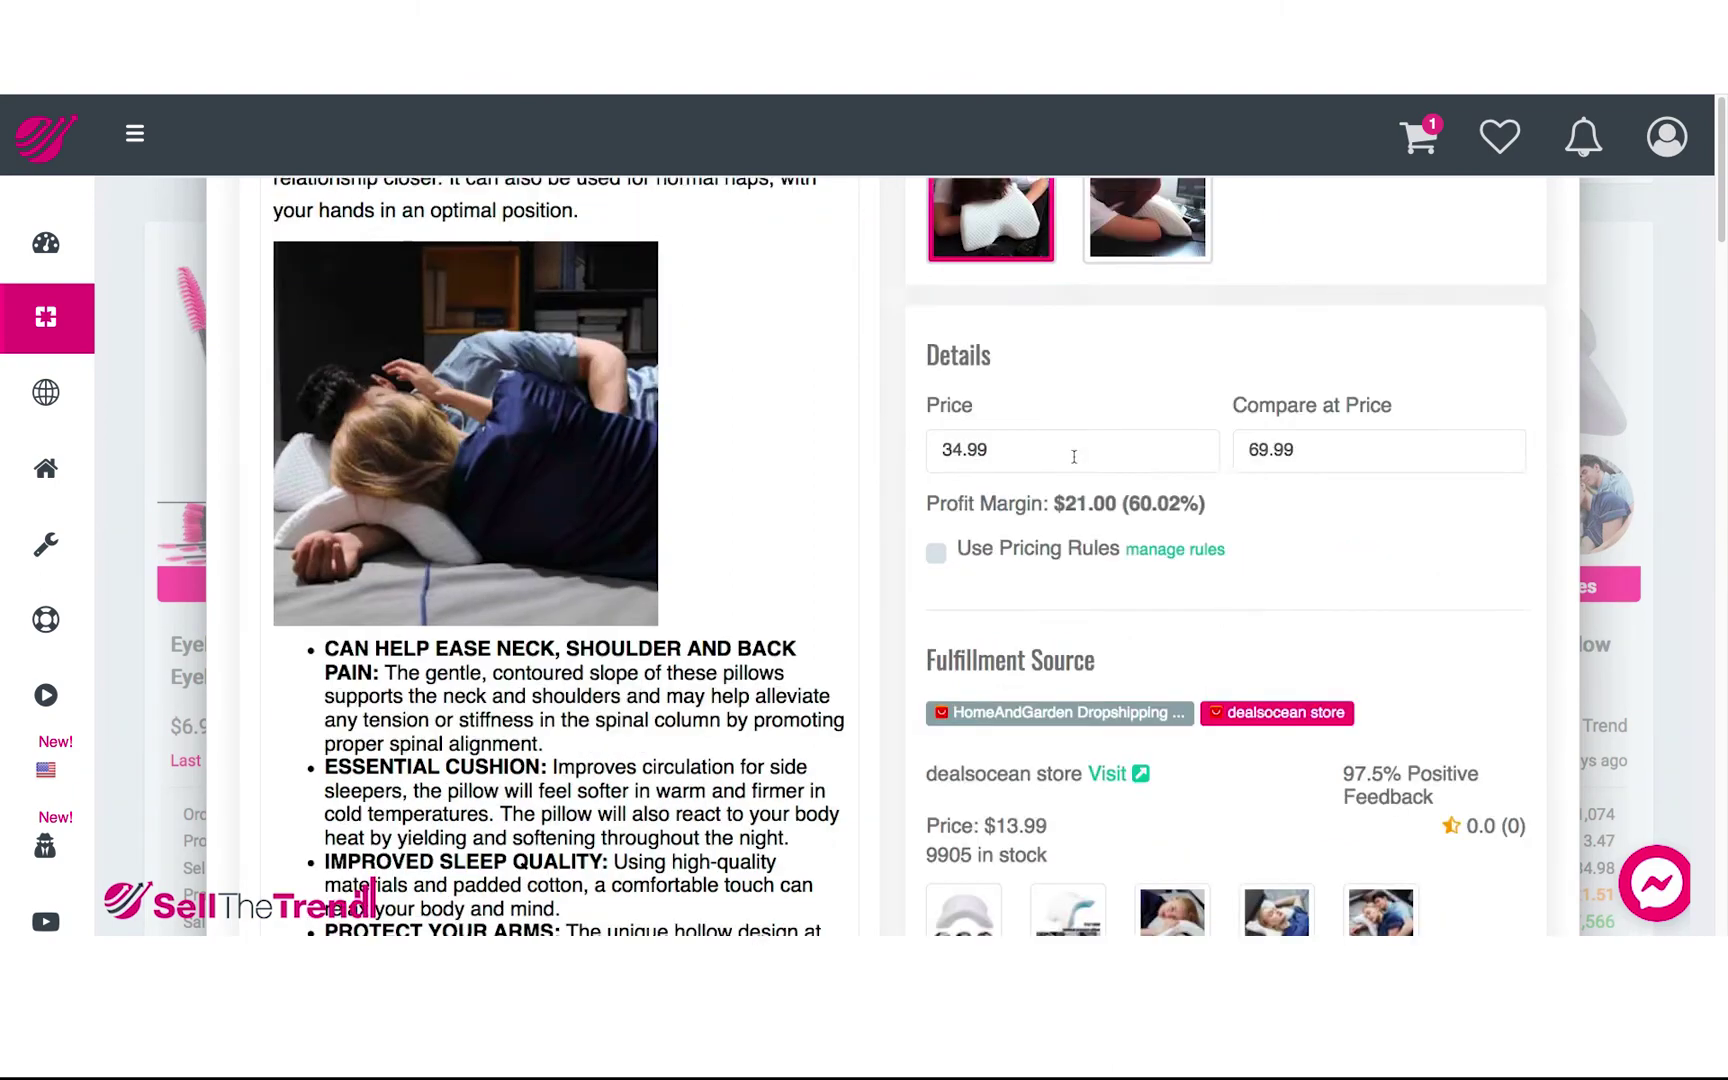
{"action": "scroll", "coordinate": [1107, 380], "scroll_direction": "down", "scroll_amount": 1}
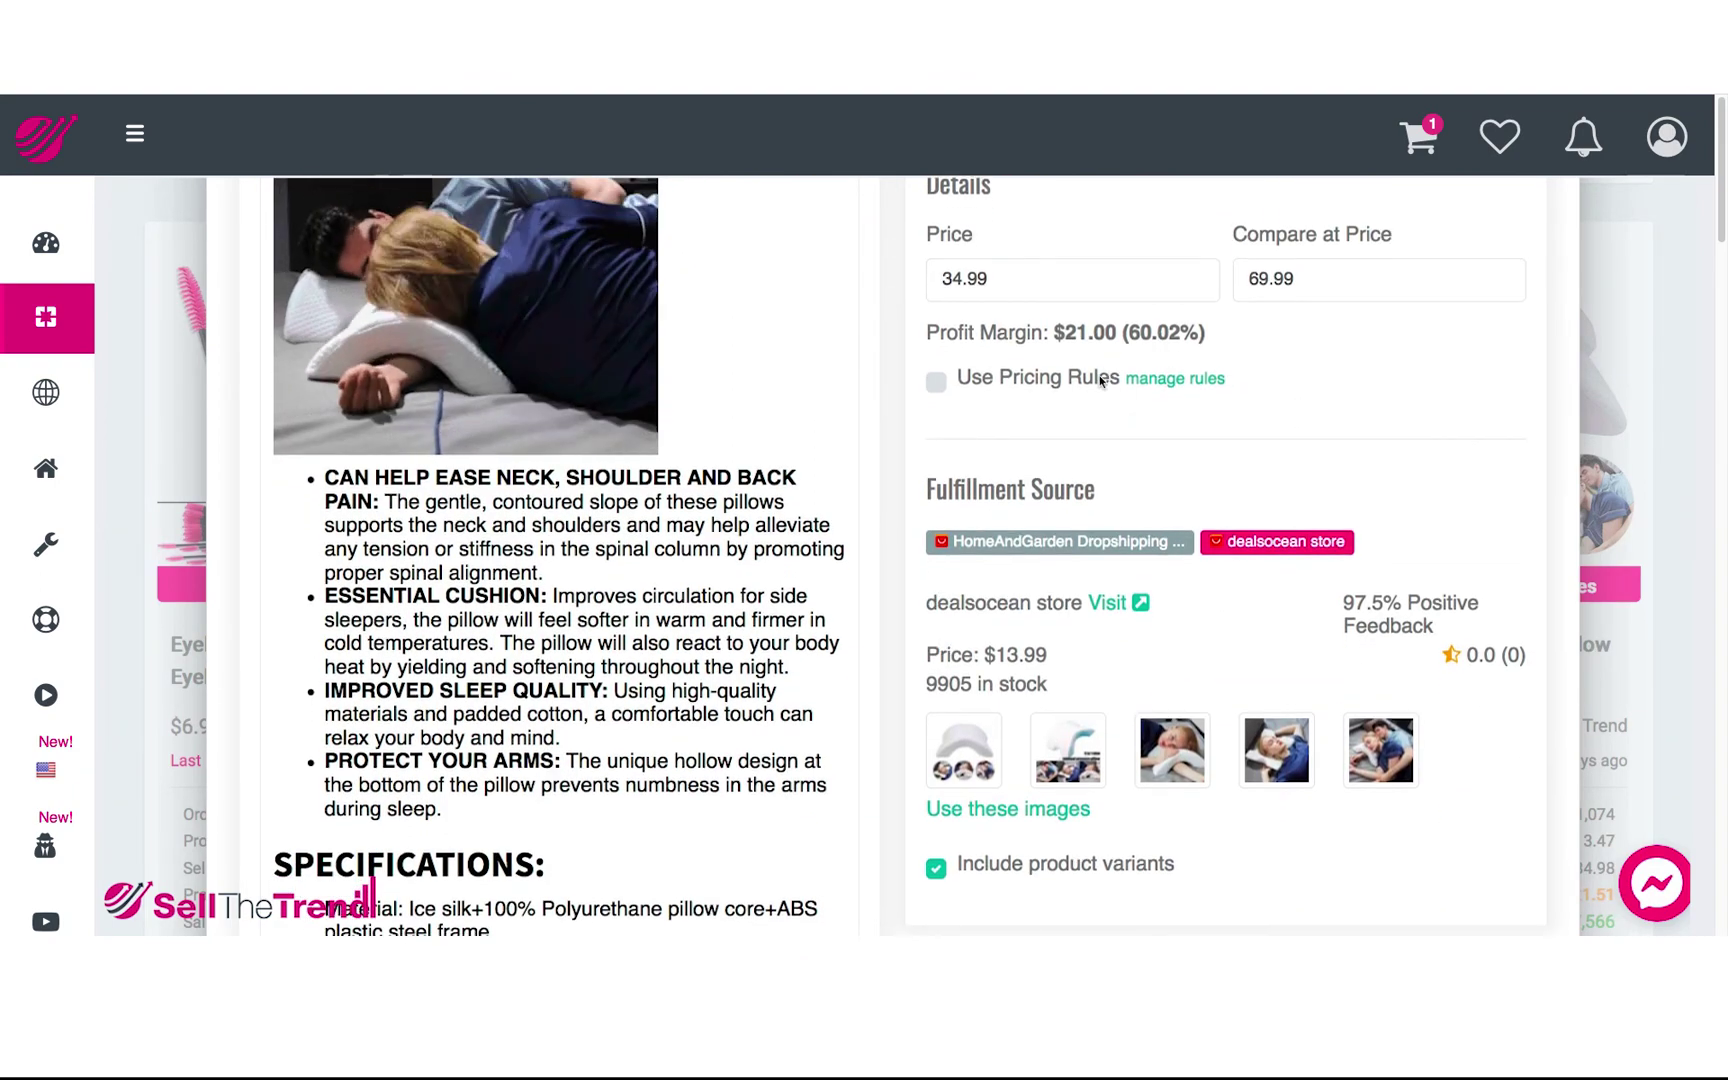
{"action": "scroll", "coordinate": [1028, 392], "scroll_direction": "up", "scroll_amount": 1}
{"action": "scroll", "coordinate": [1004, 390], "scroll_direction": "up", "scroll_amount": 1}
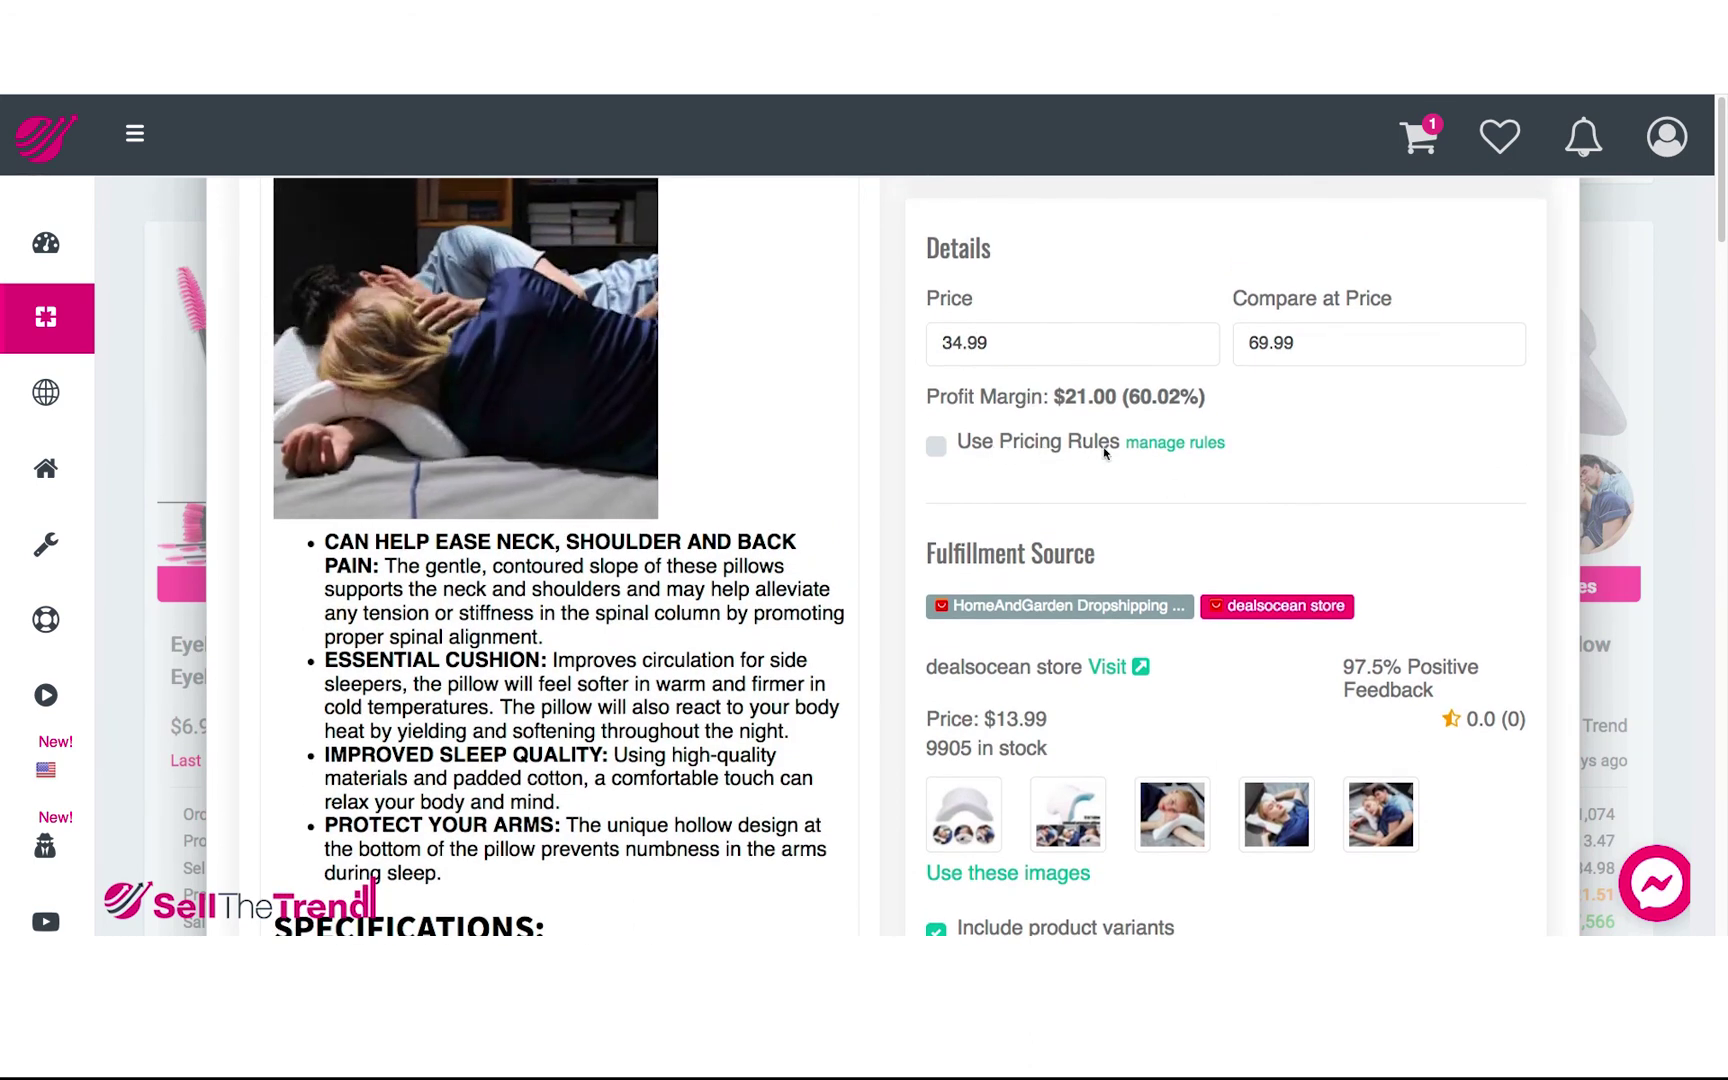
{"action": "left_click_drag", "start_coordinate": [1019, 348], "coordinate": [916, 347]}
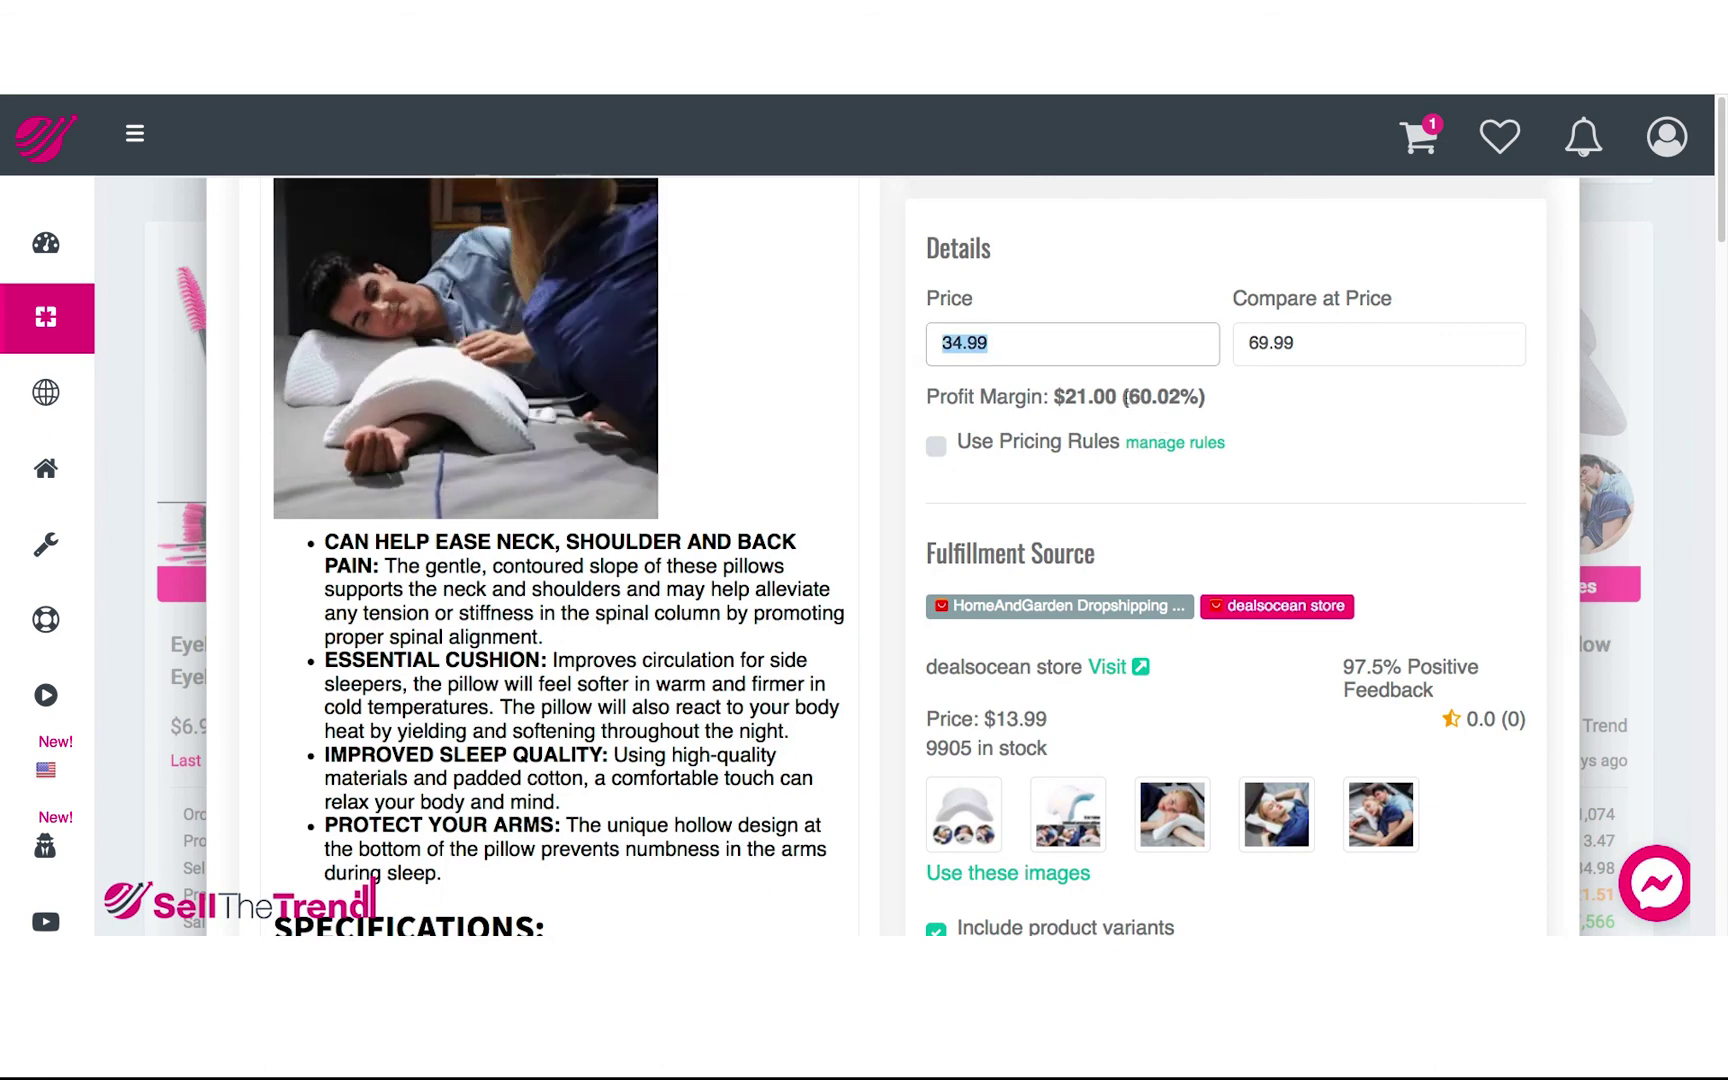
{"action": "left_click_drag", "start_coordinate": [1127, 397], "coordinate": [1203, 397]}
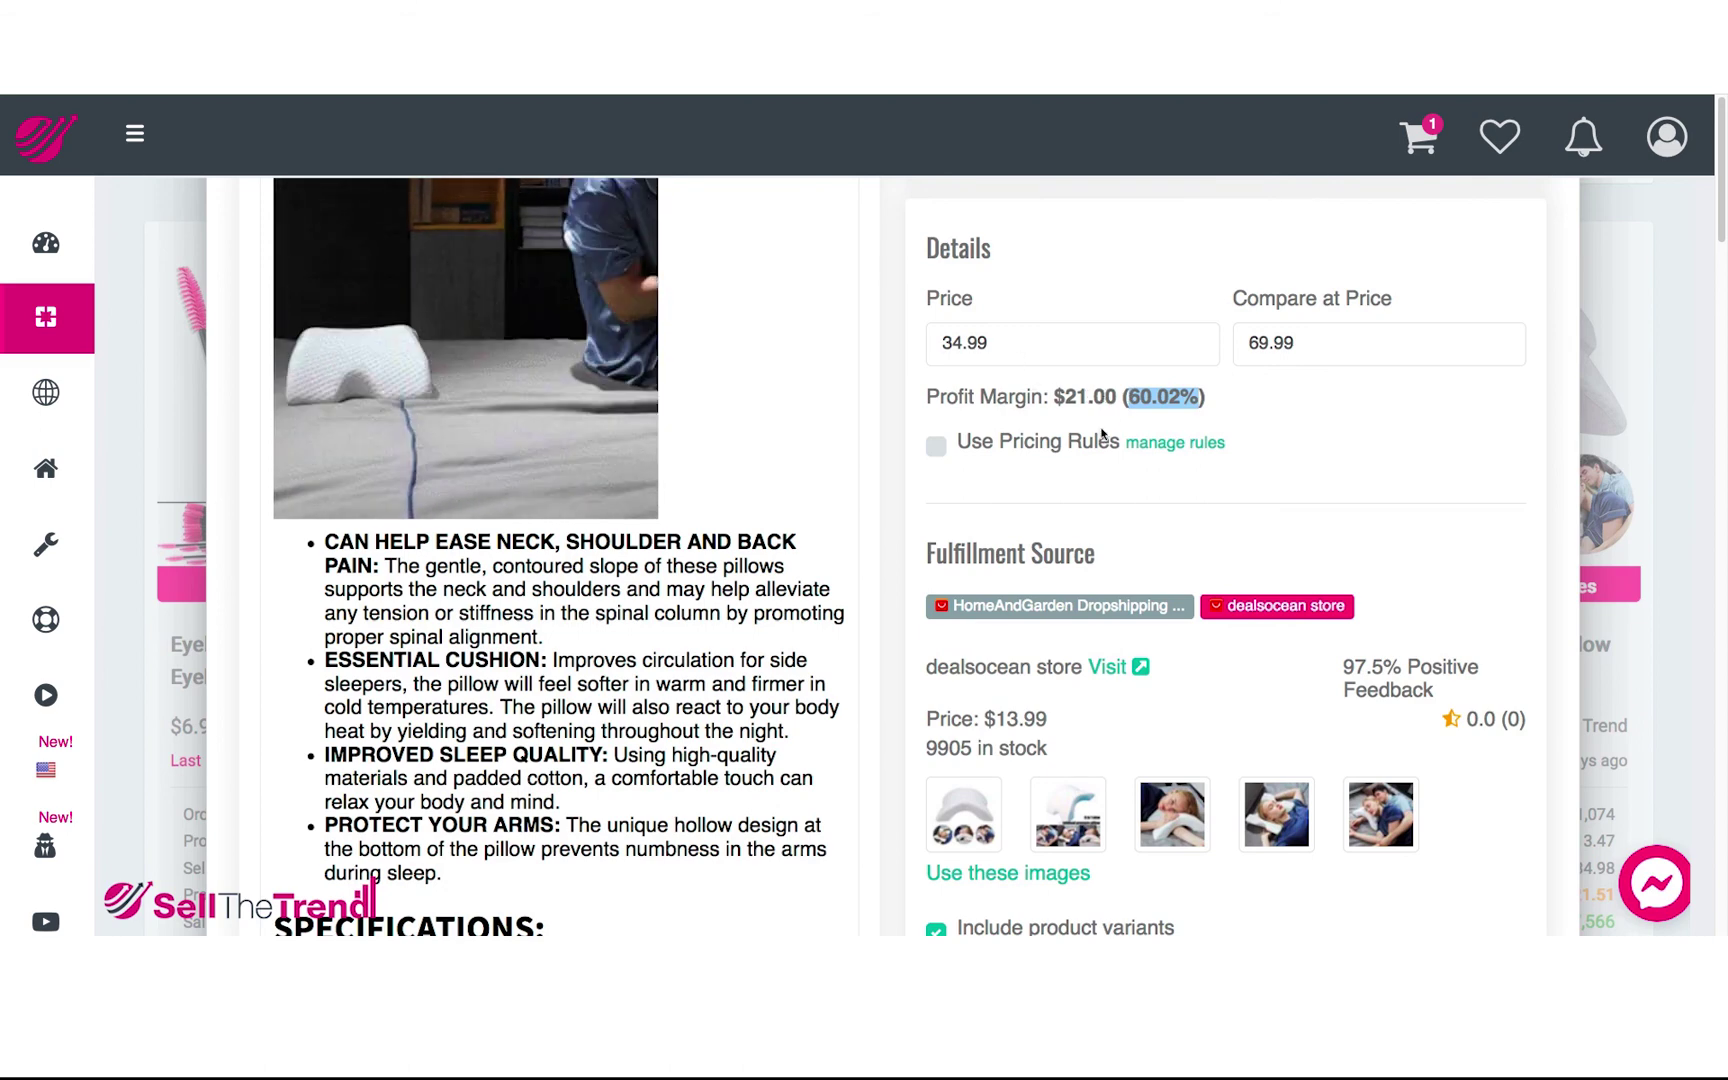
Step: Switch the fulfillment source to HomeAndGarden Dropshipping, check its price range and variants, and switch back to dealsocean store
{"action": "scroll", "coordinate": [1030, 508], "scroll_direction": "down", "scroll_amount": 2}
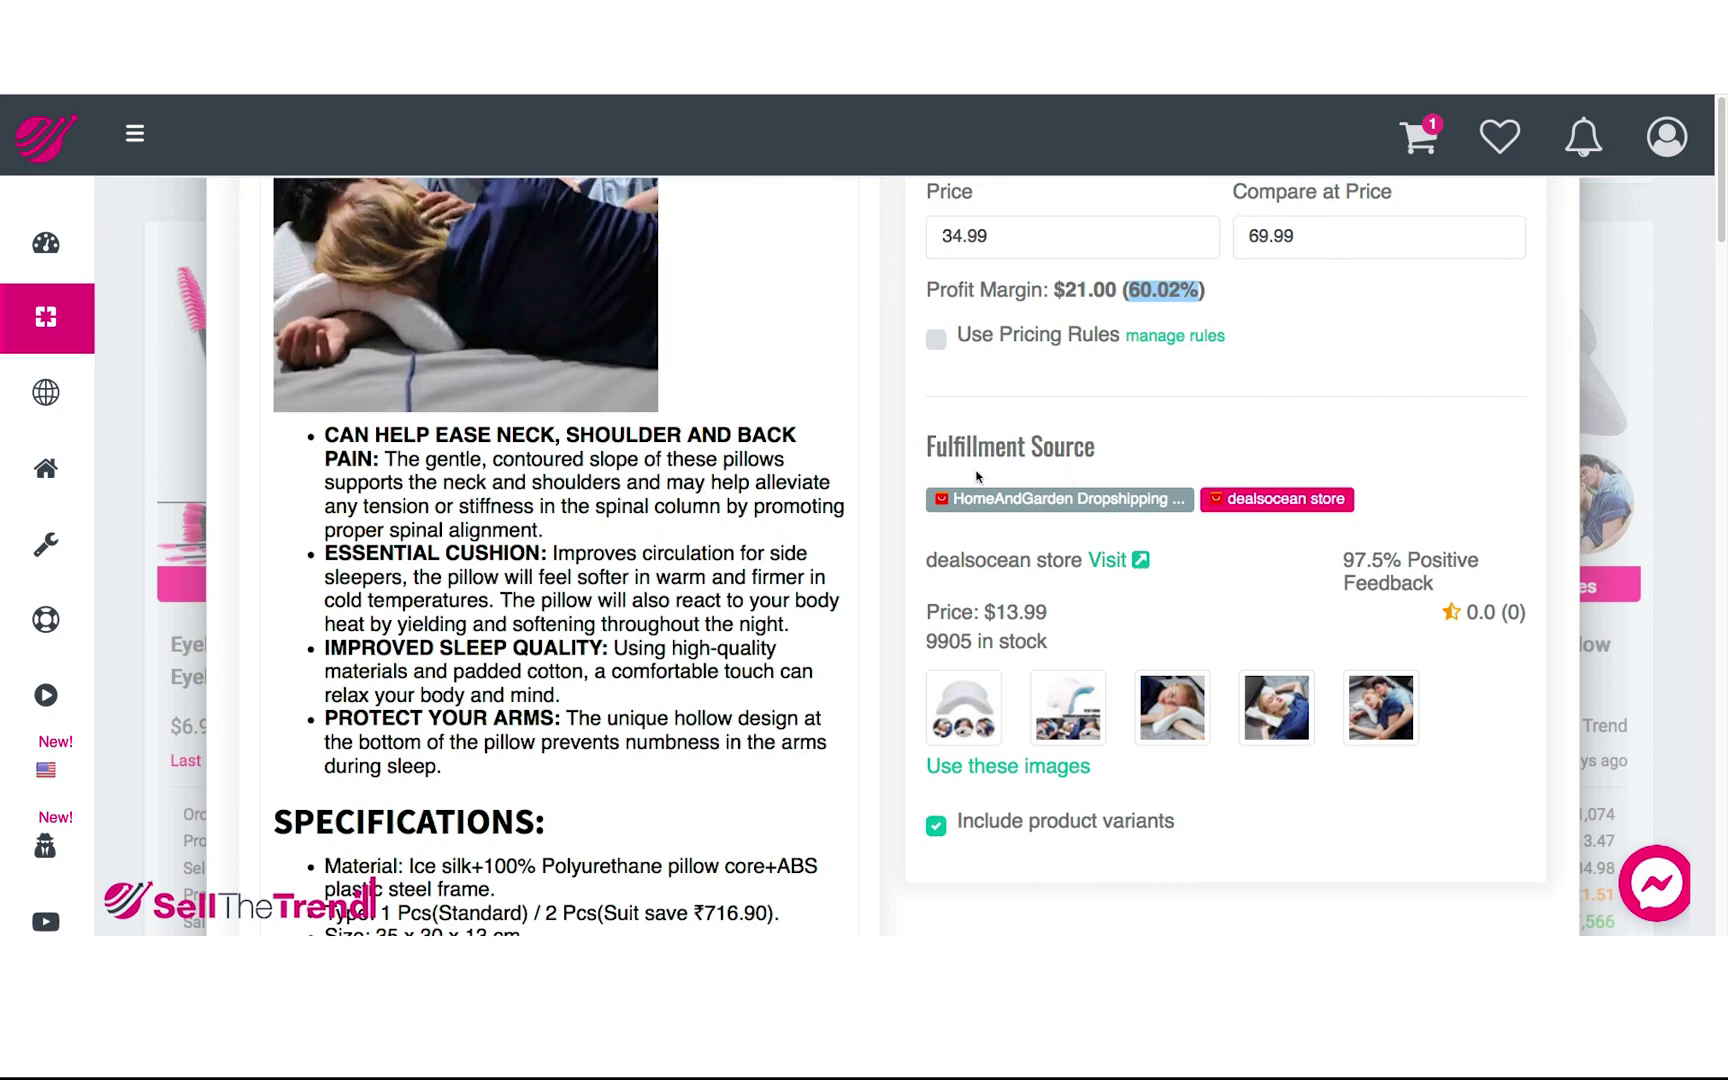
{"action": "scroll", "coordinate": [966, 366], "scroll_direction": "down", "scroll_amount": 10}
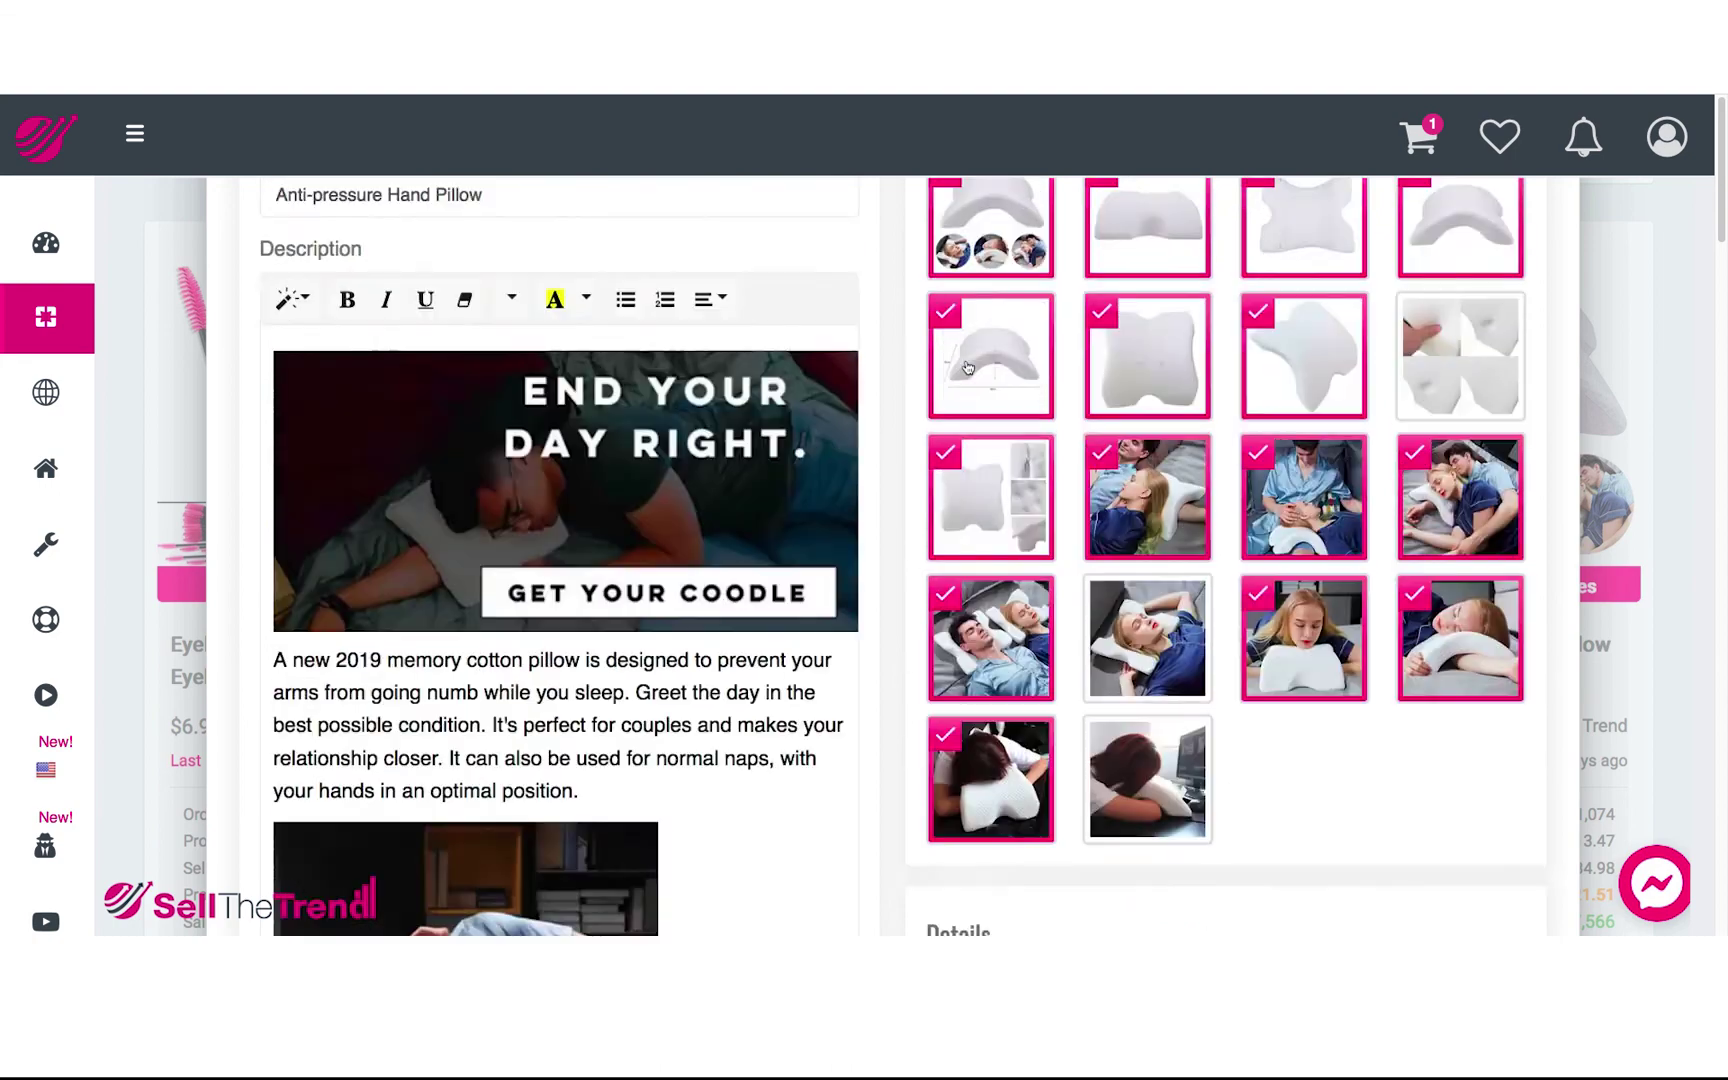
{"action": "scroll", "coordinate": [966, 366], "scroll_direction": "up", "scroll_amount": 1}
{"action": "scroll", "coordinate": [966, 366], "scroll_direction": "down", "scroll_amount": 10}
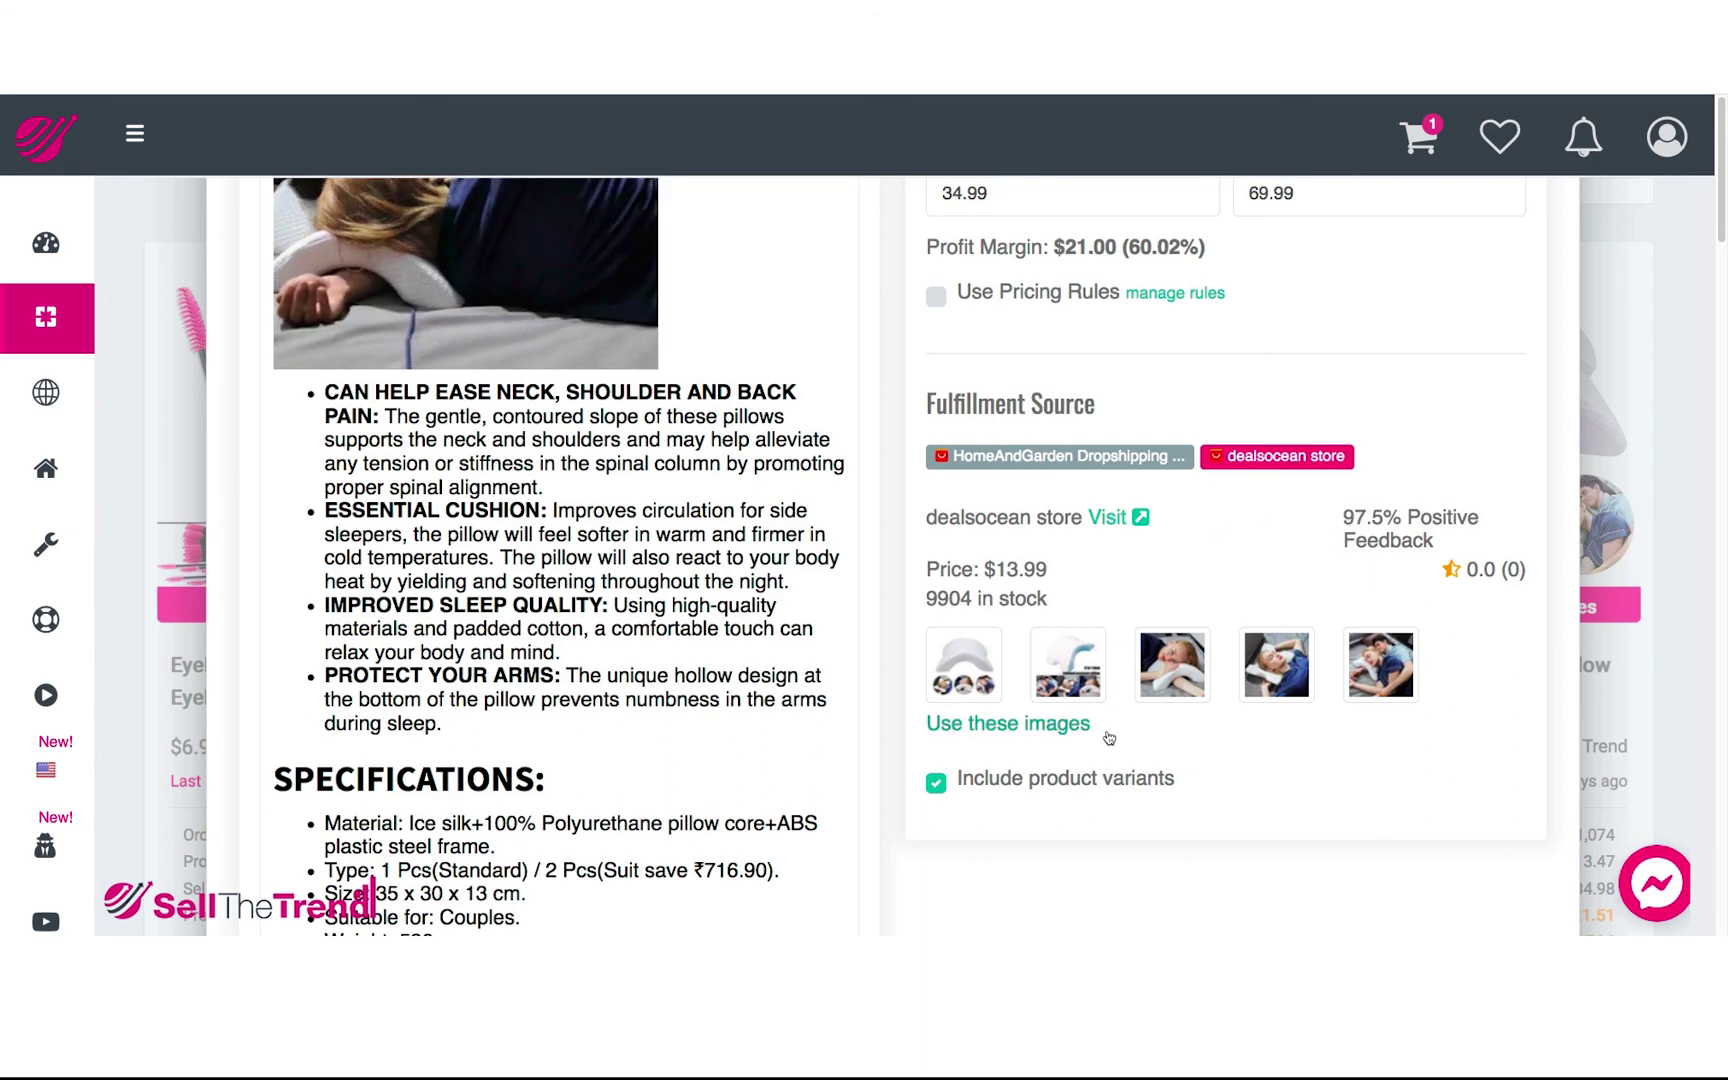
{"action": "left_click", "coordinate": [1101, 457]}
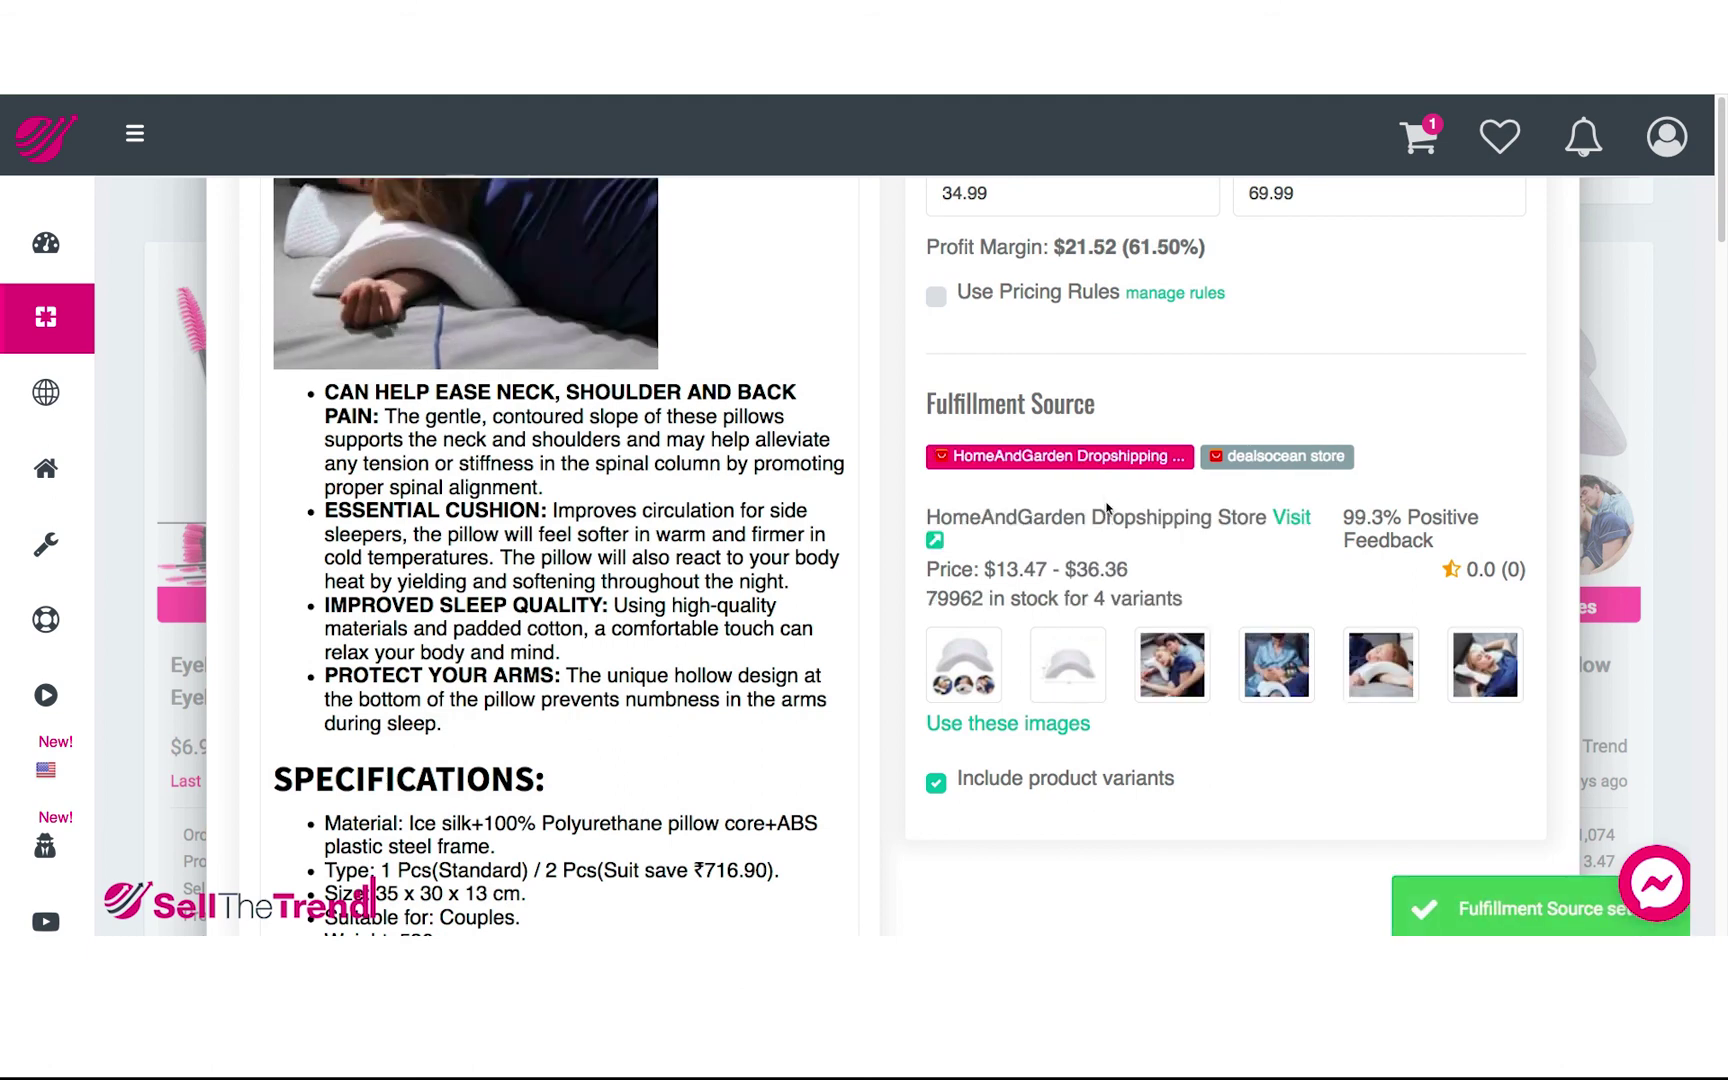
{"action": "left_click_drag", "start_coordinate": [1000, 571], "coordinate": [1102, 571]}
{"action": "left_click", "coordinate": [1160, 576]}
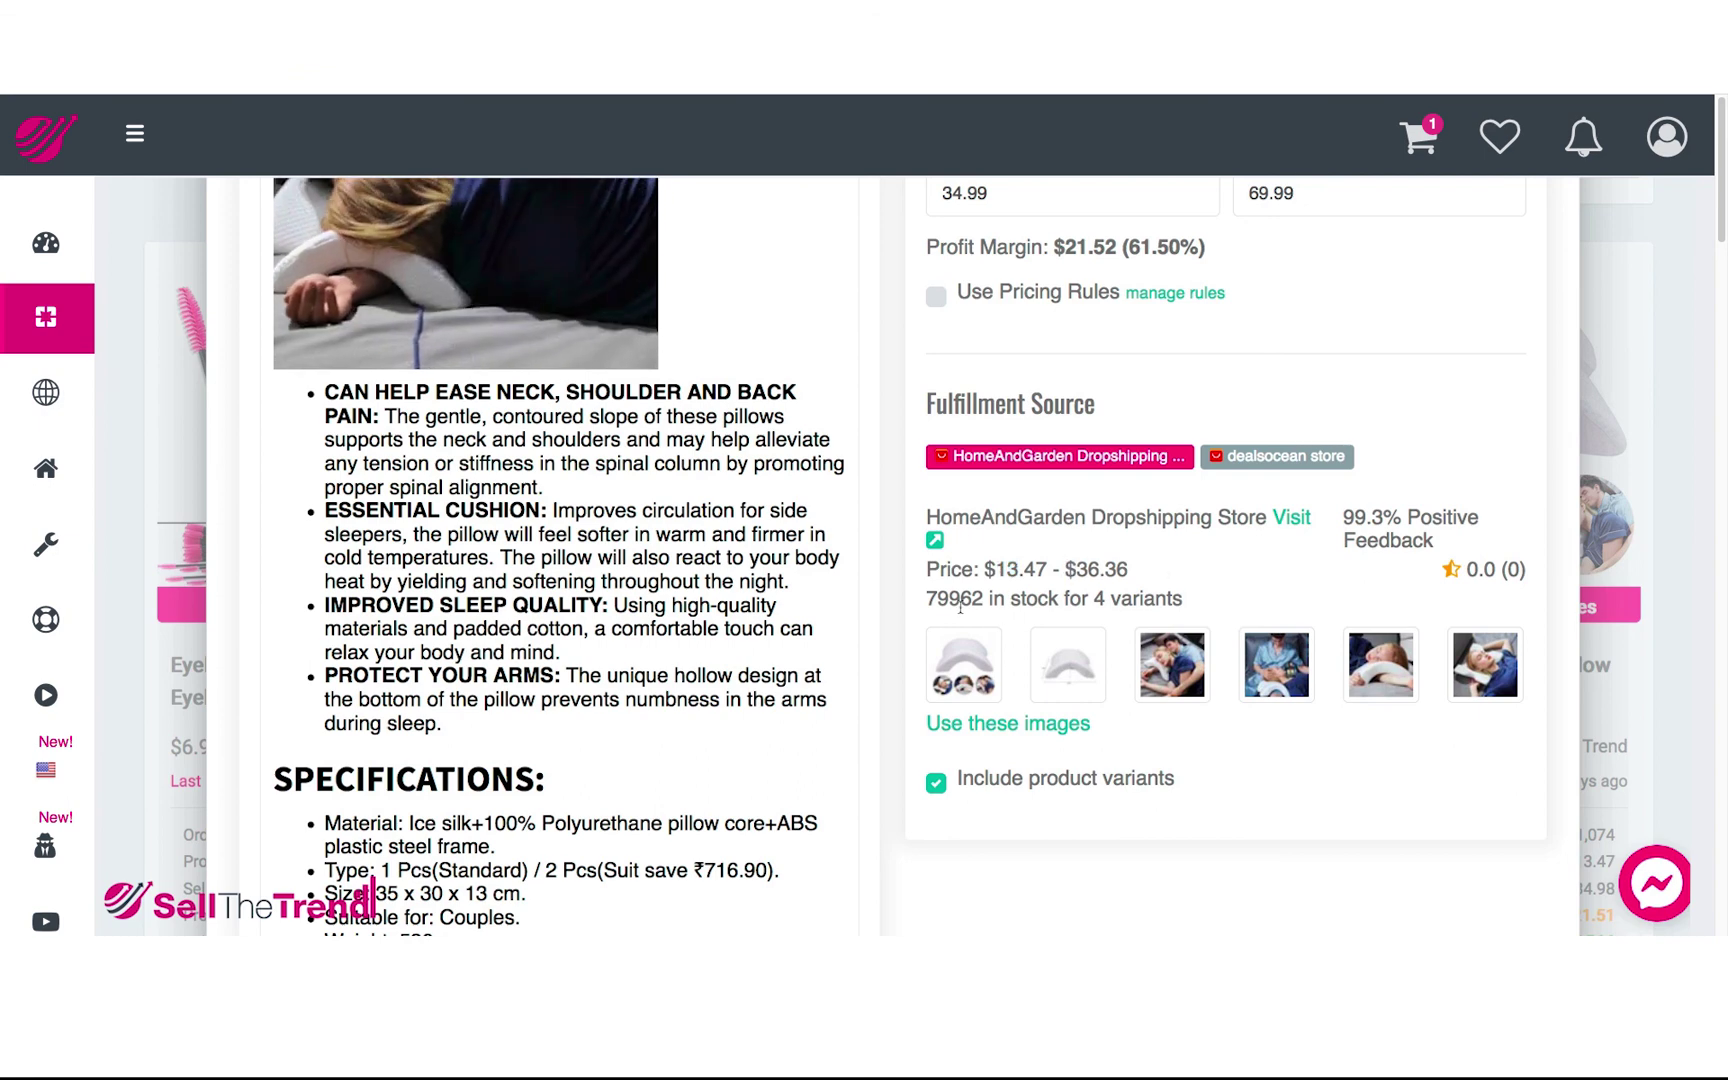
{"action": "left_click_drag", "start_coordinate": [1097, 598], "coordinate": [1183, 597]}
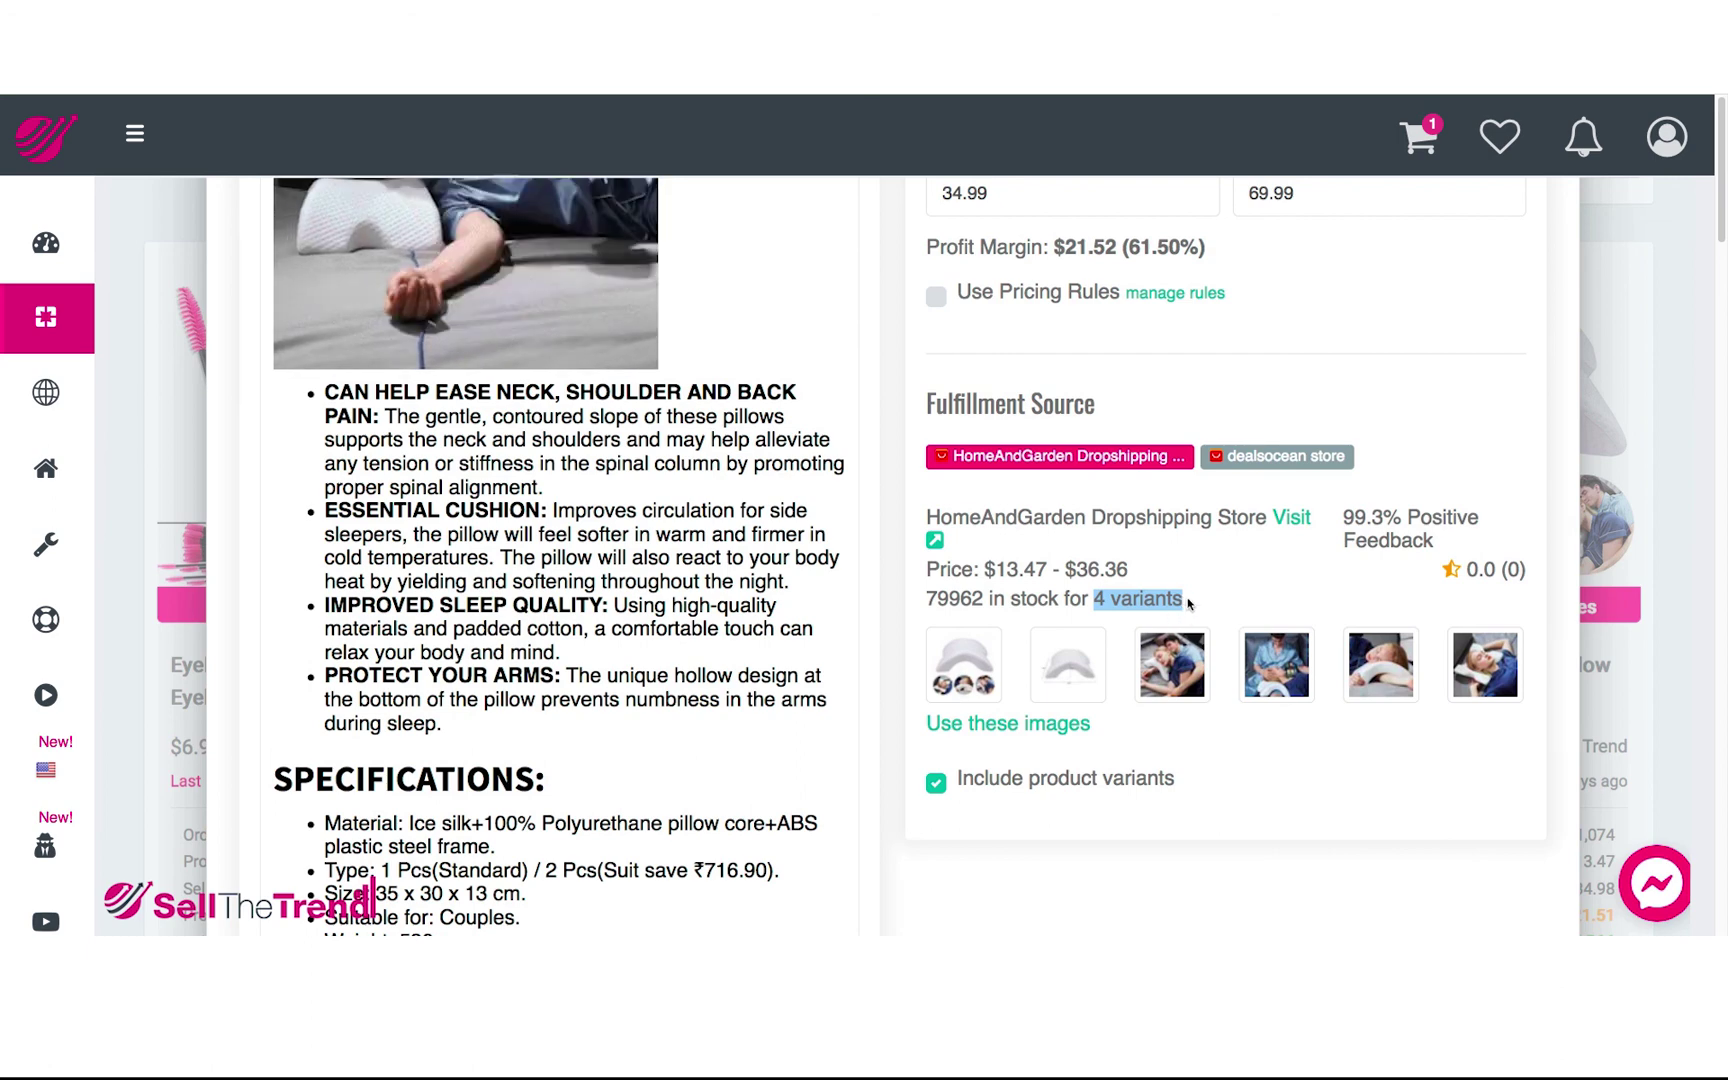
{"action": "left_click", "coordinate": [1188, 602]}
{"action": "left_click", "coordinate": [1250, 460]}
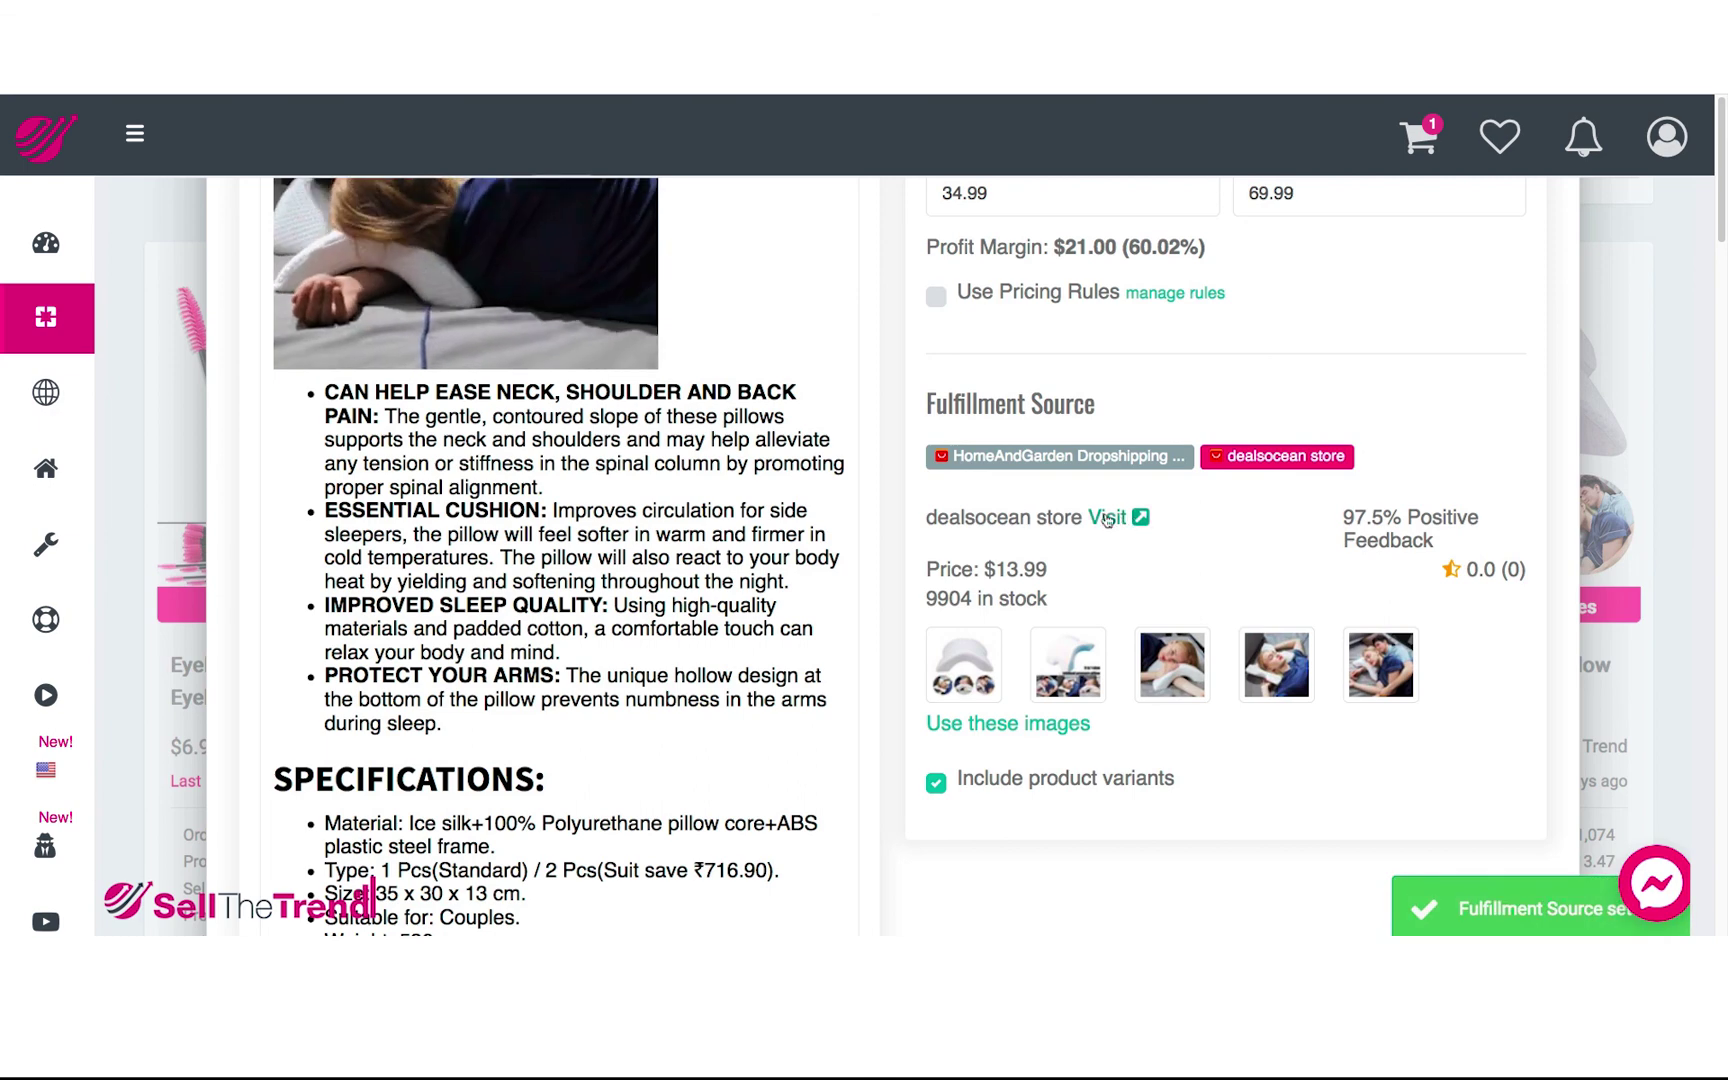
Step: Visit the dealsocean store's AliExpress listing for the pillow, look over its offer, and return to the product import form
{"action": "left_click", "coordinate": [1108, 518]}
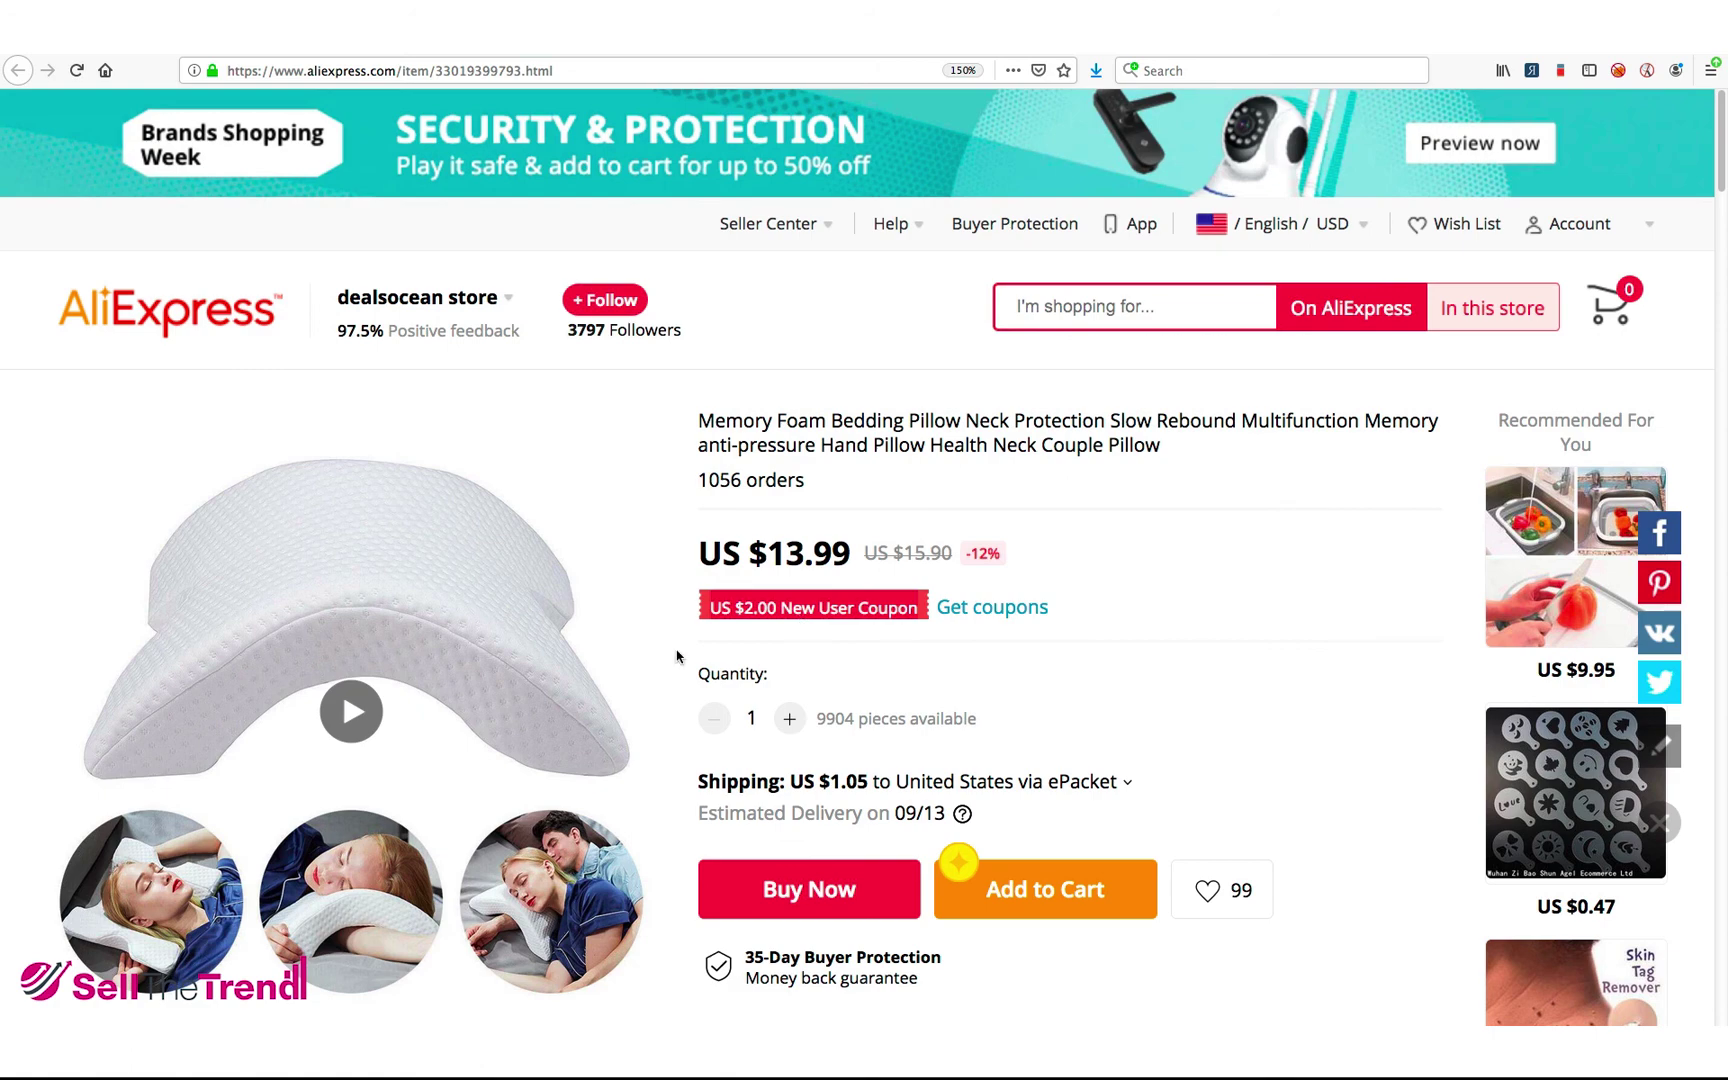
{"action": "scroll", "coordinate": [671, 640], "scroll_direction": "down", "scroll_amount": 2}
{"action": "scroll", "coordinate": [462, 566], "scroll_direction": "up", "scroll_amount": 2}
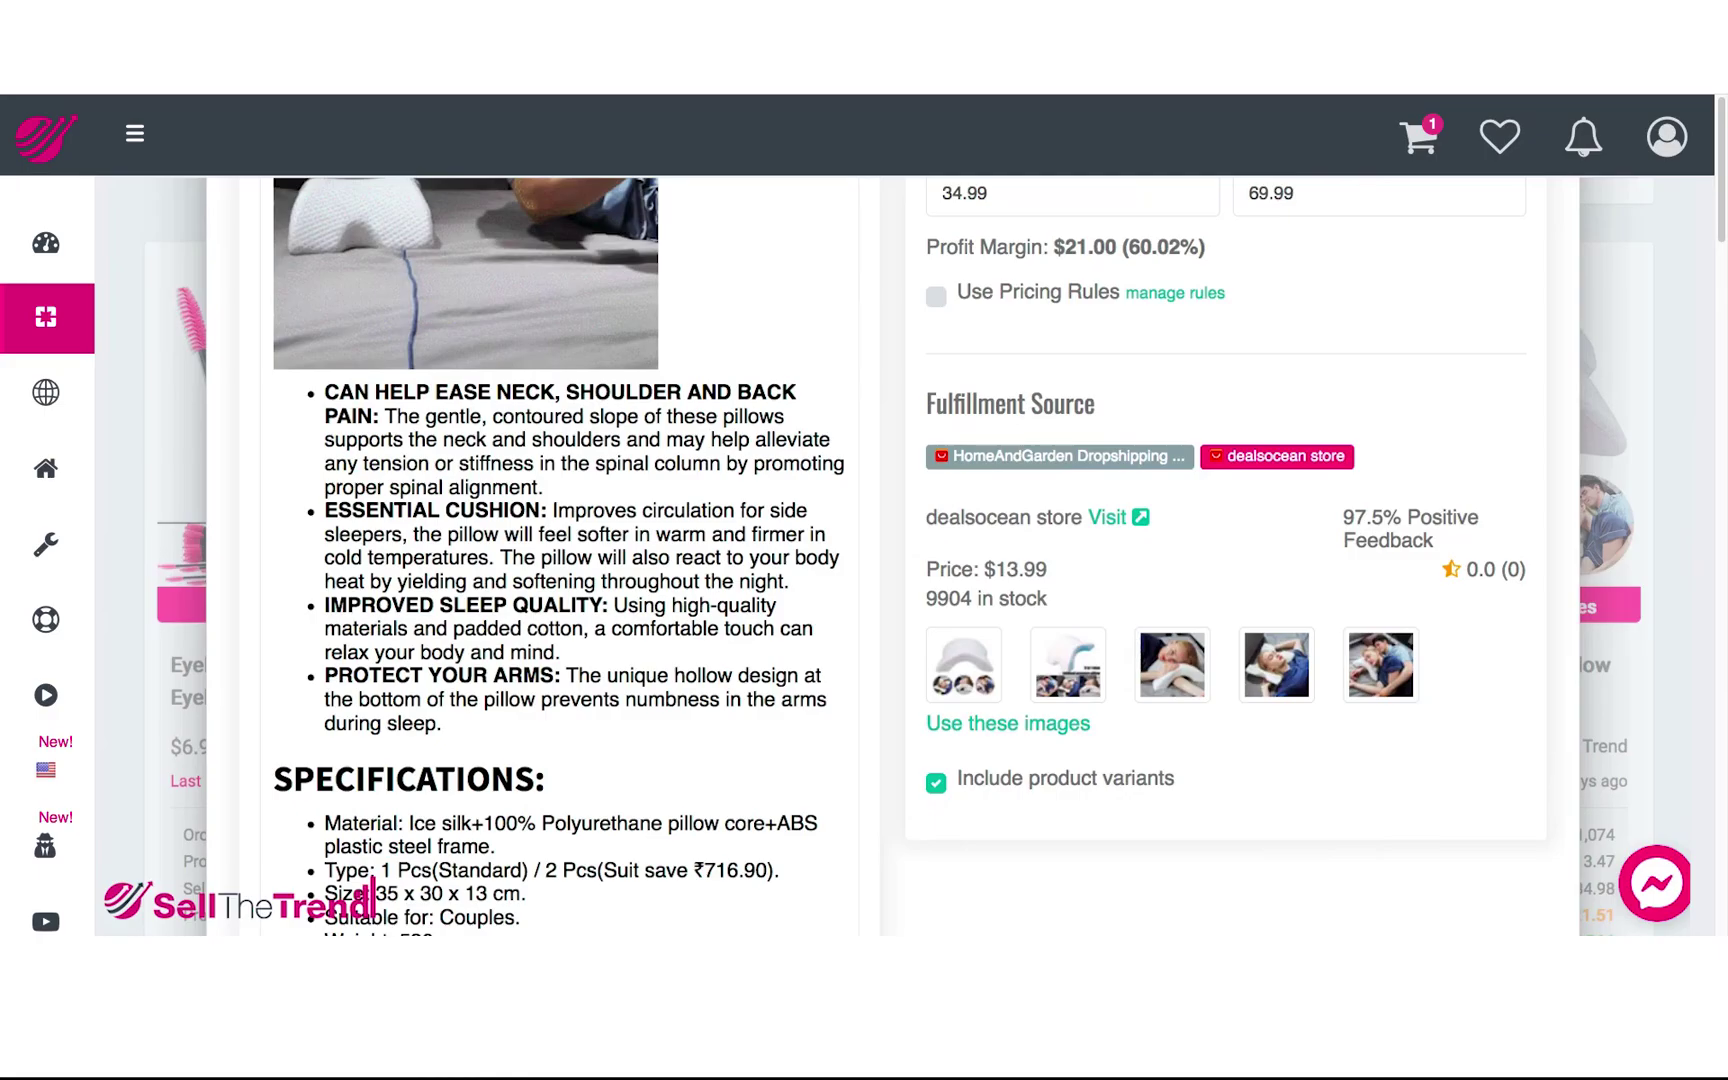
Step: Select HomeAndGarden Dropshipping as the fulfillment source and visit its AliExpress listing for the pillow
{"action": "left_click", "coordinate": [1063, 459]}
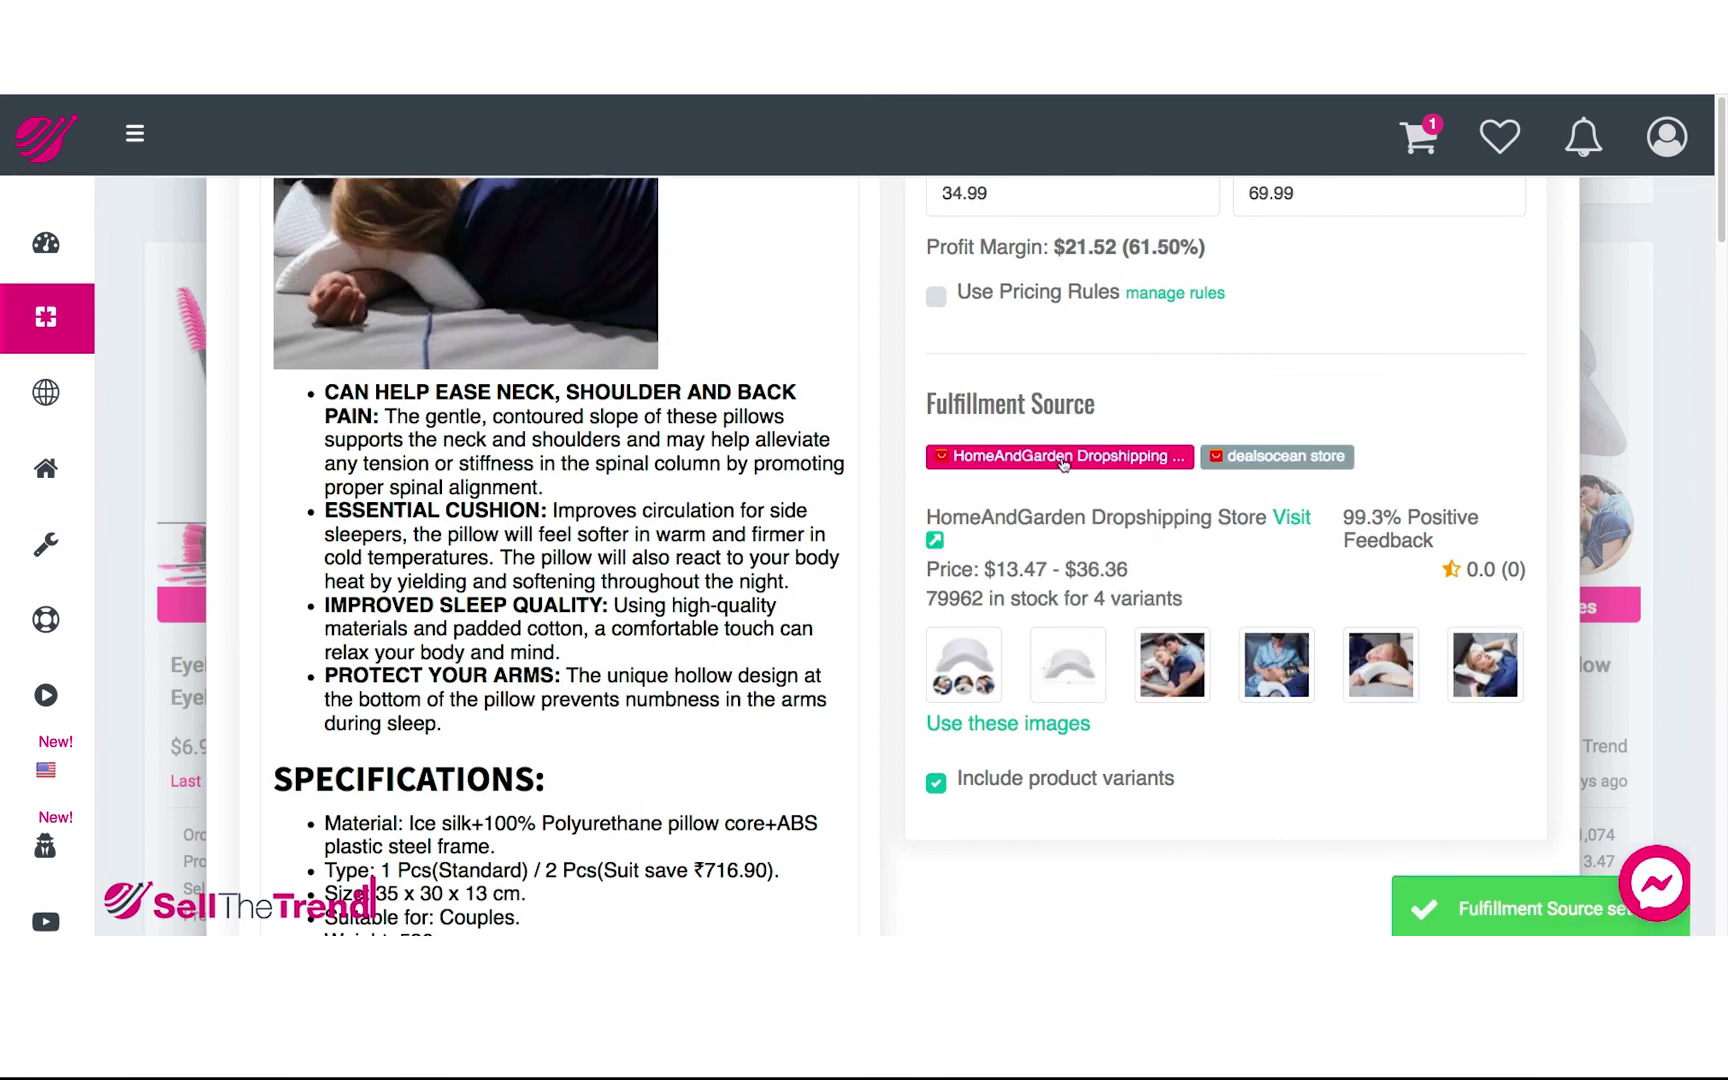
{"action": "left_click", "coordinate": [1292, 520]}
{"action": "scroll", "coordinate": [978, 568], "scroll_direction": "down", "scroll_amount": 3}
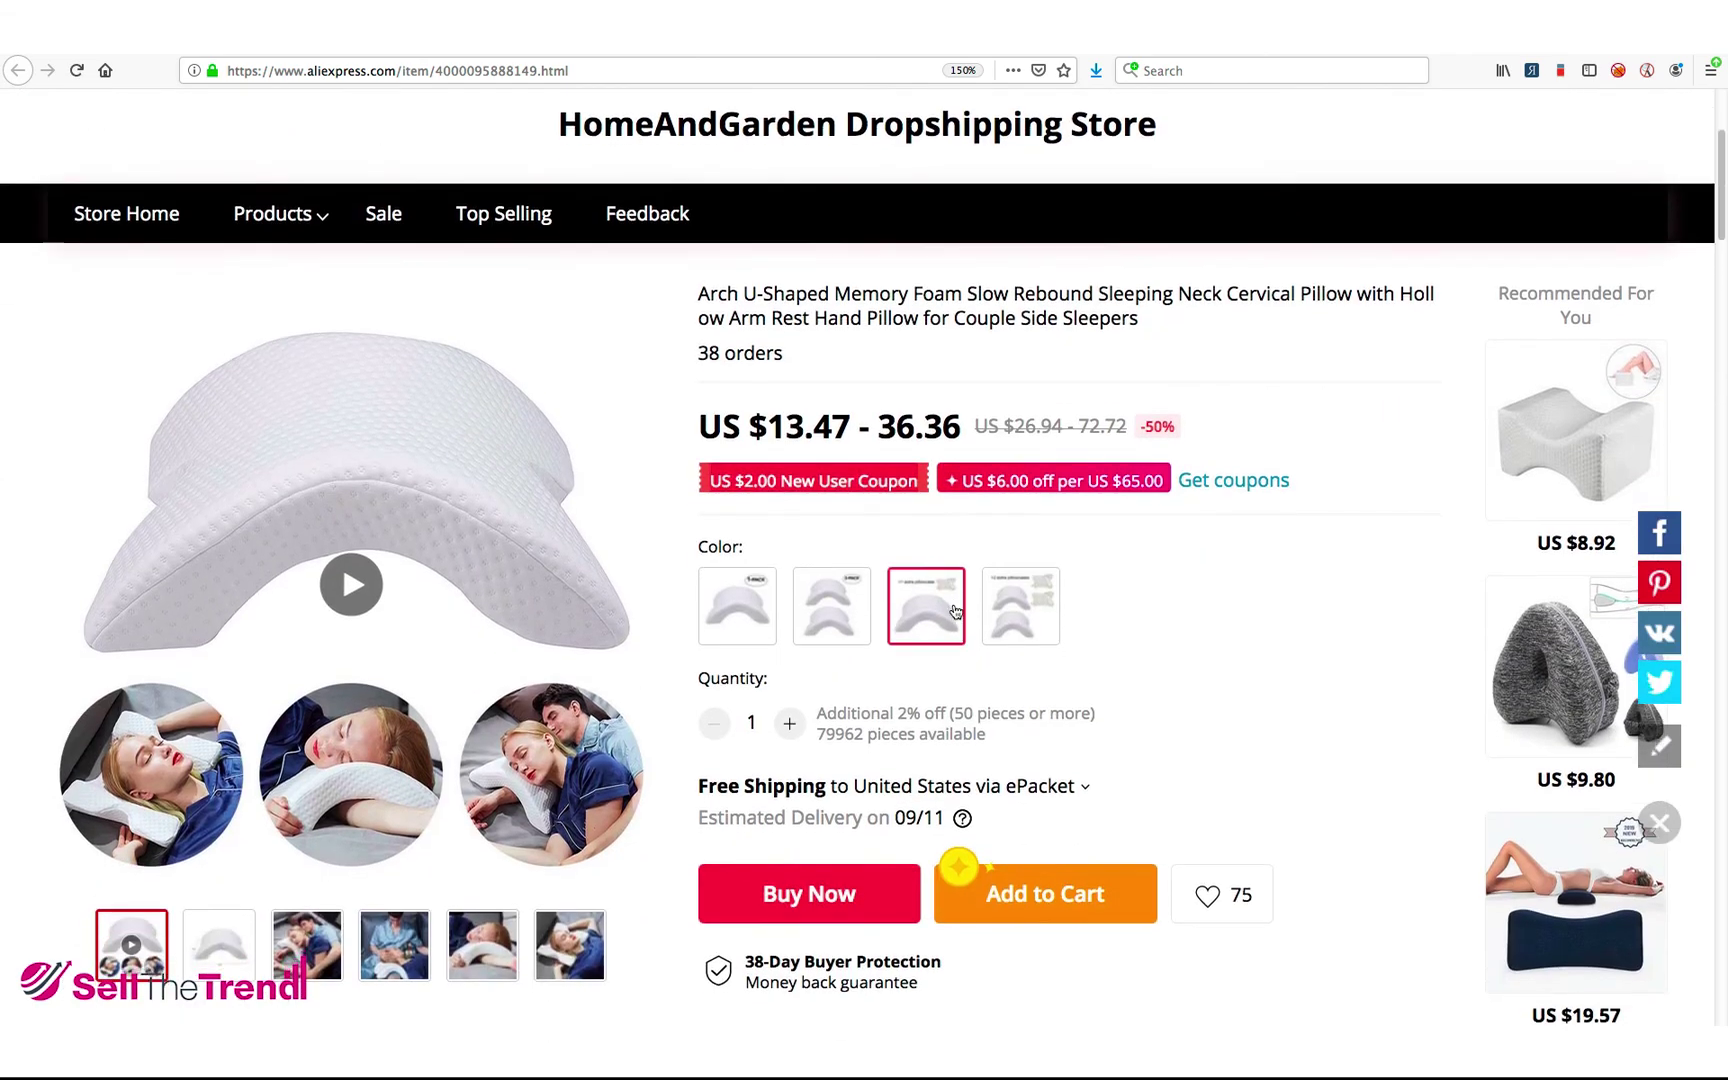
Step: Compare the prices of the 1-pack, 2-pack and extra-pillowcase variants on the HomeAndGarden Dropshipping Store listing
{"action": "left_click", "coordinate": [748, 588]}
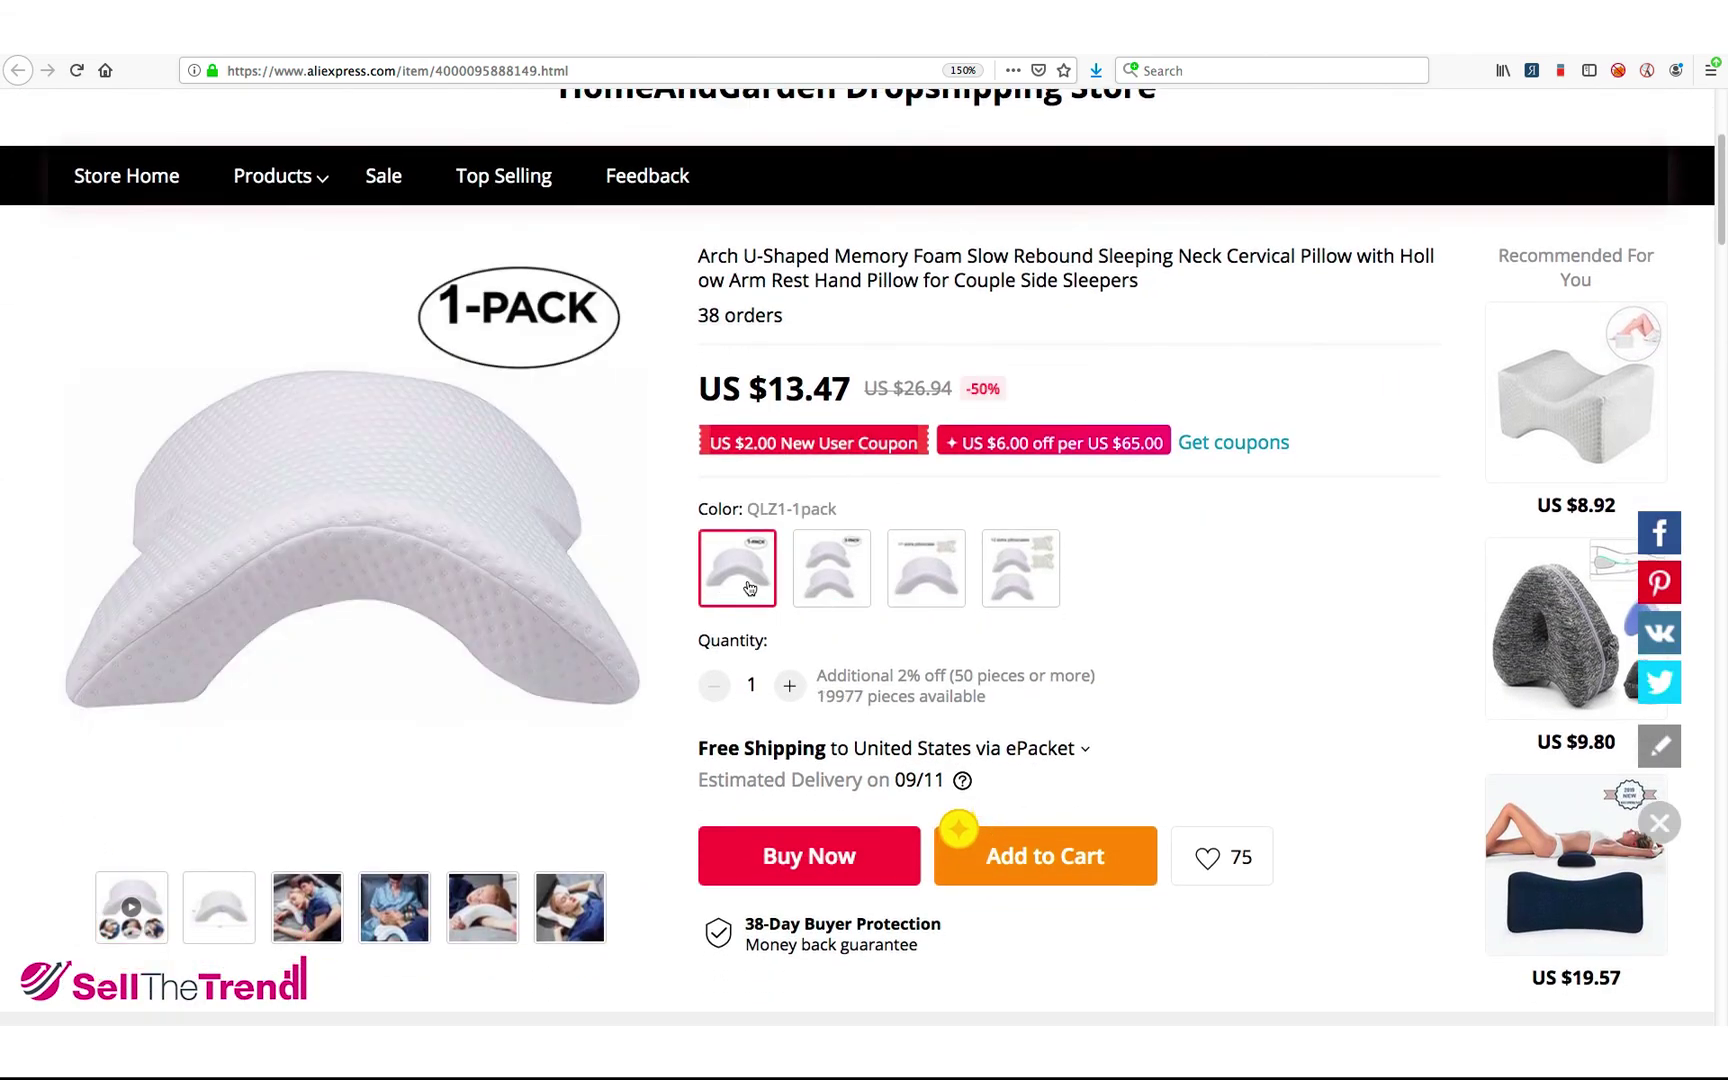
{"action": "left_click", "coordinate": [850, 588]}
{"action": "left_click", "coordinate": [918, 580]}
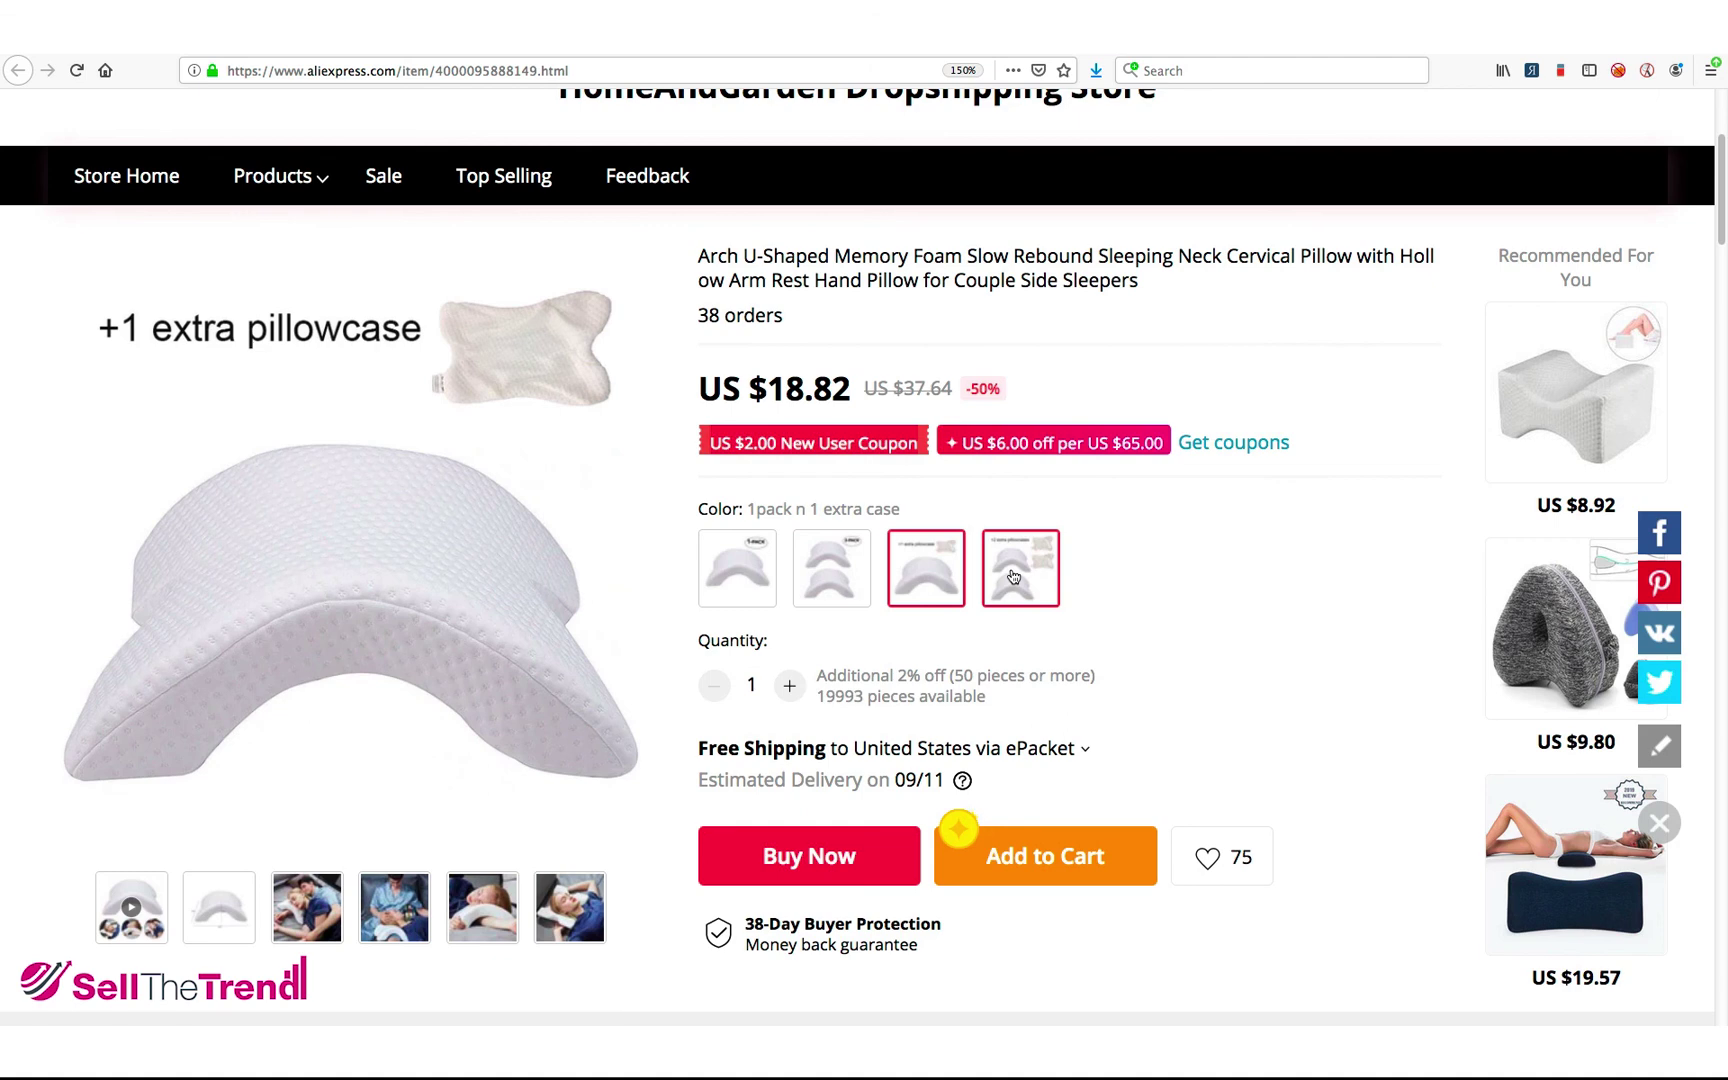
{"action": "left_click", "coordinate": [1020, 578]}
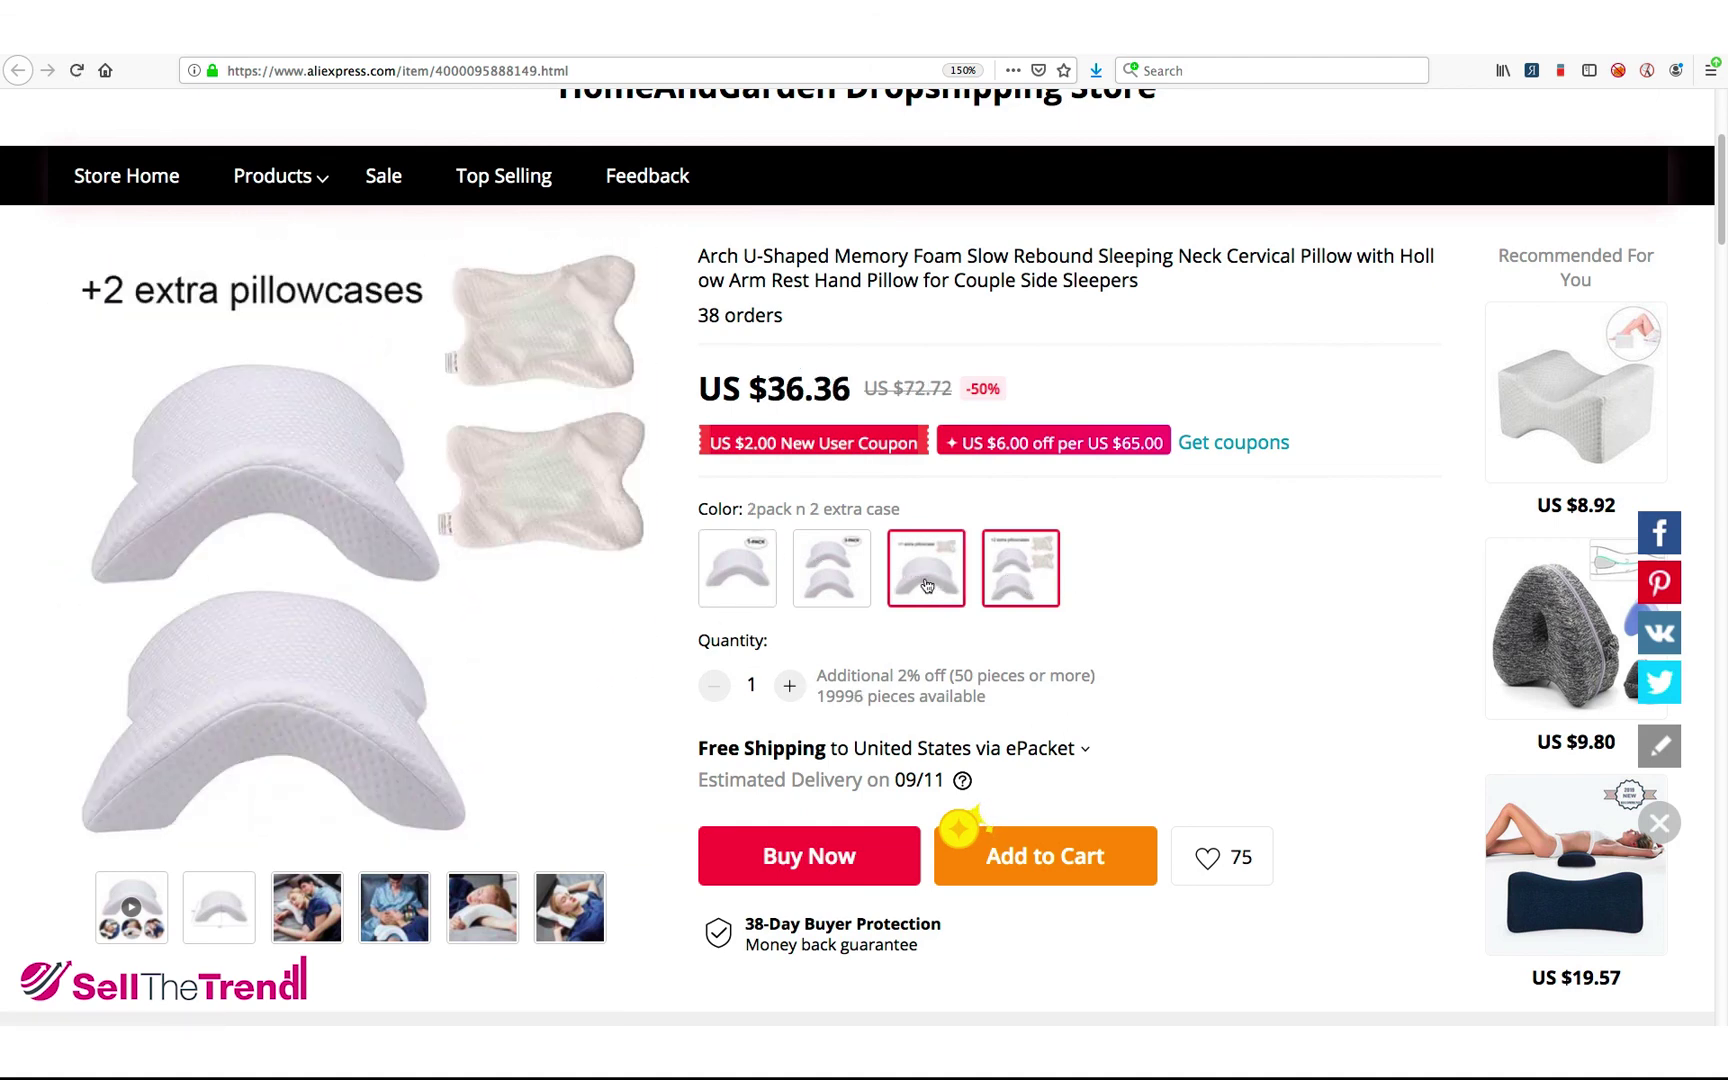
{"action": "left_click", "coordinate": [850, 579]}
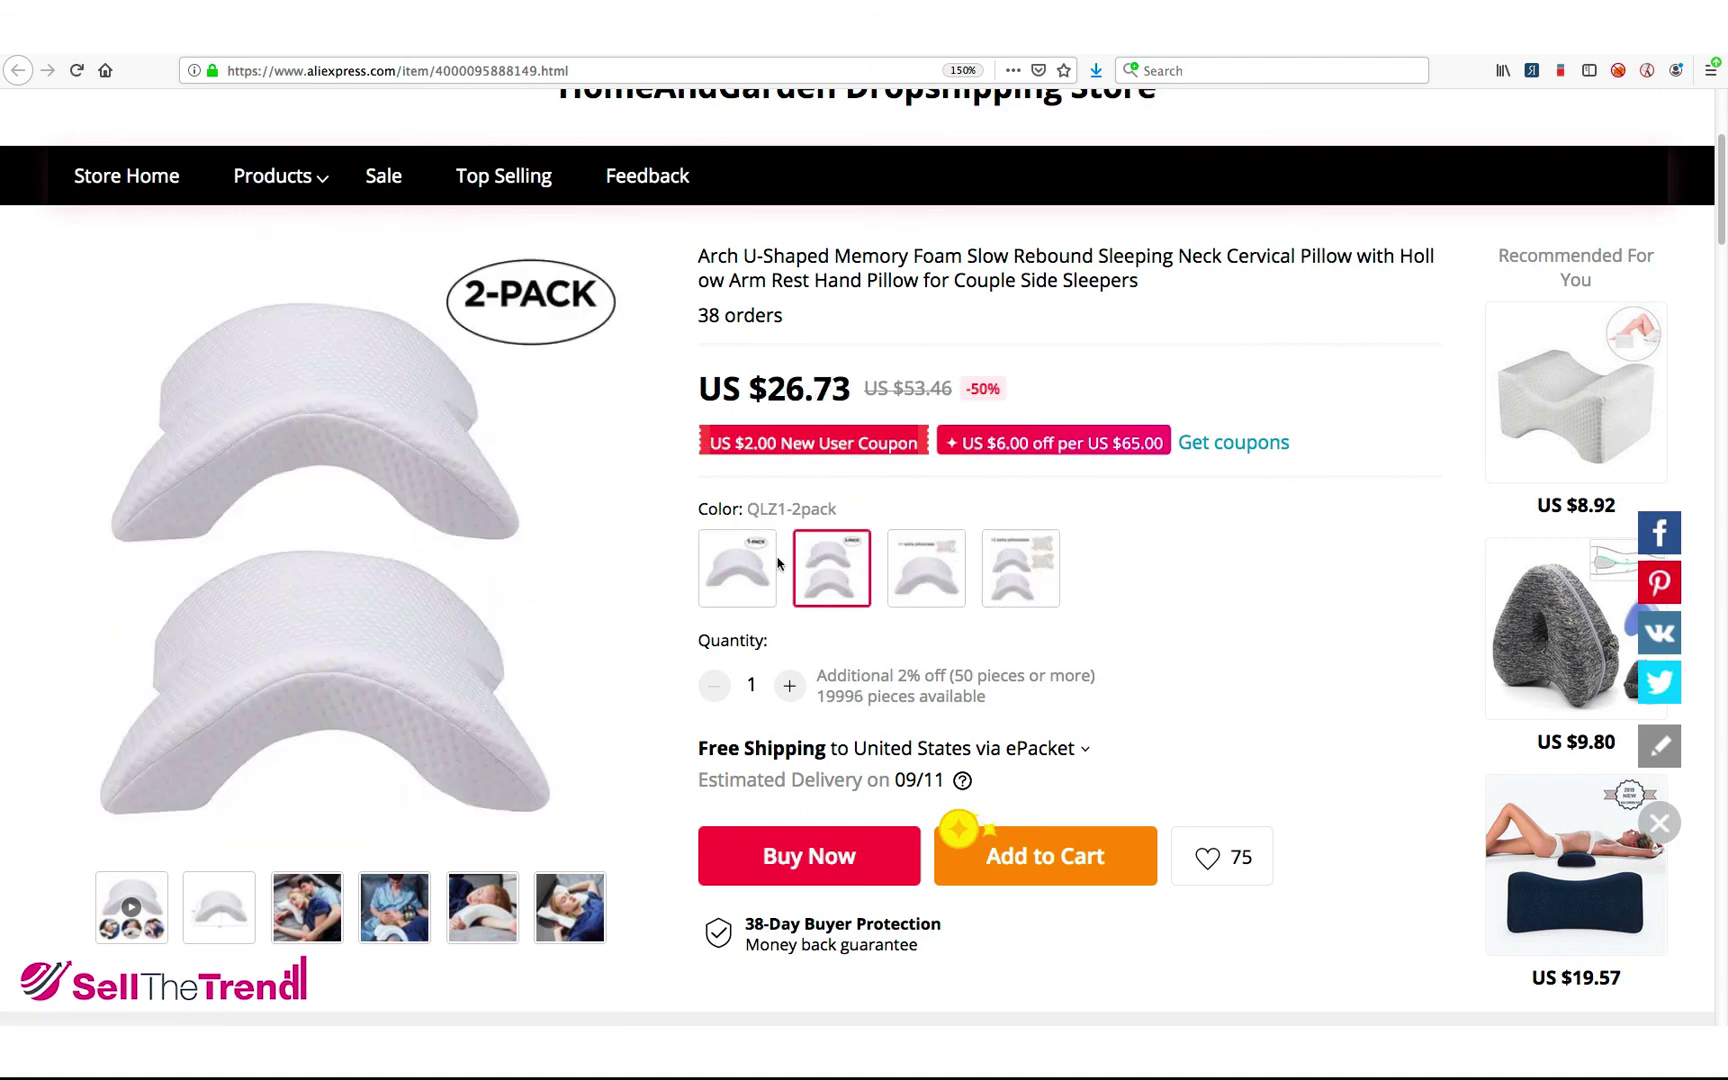
{"action": "left_click", "coordinate": [775, 558]}
{"action": "left_click", "coordinate": [920, 558]}
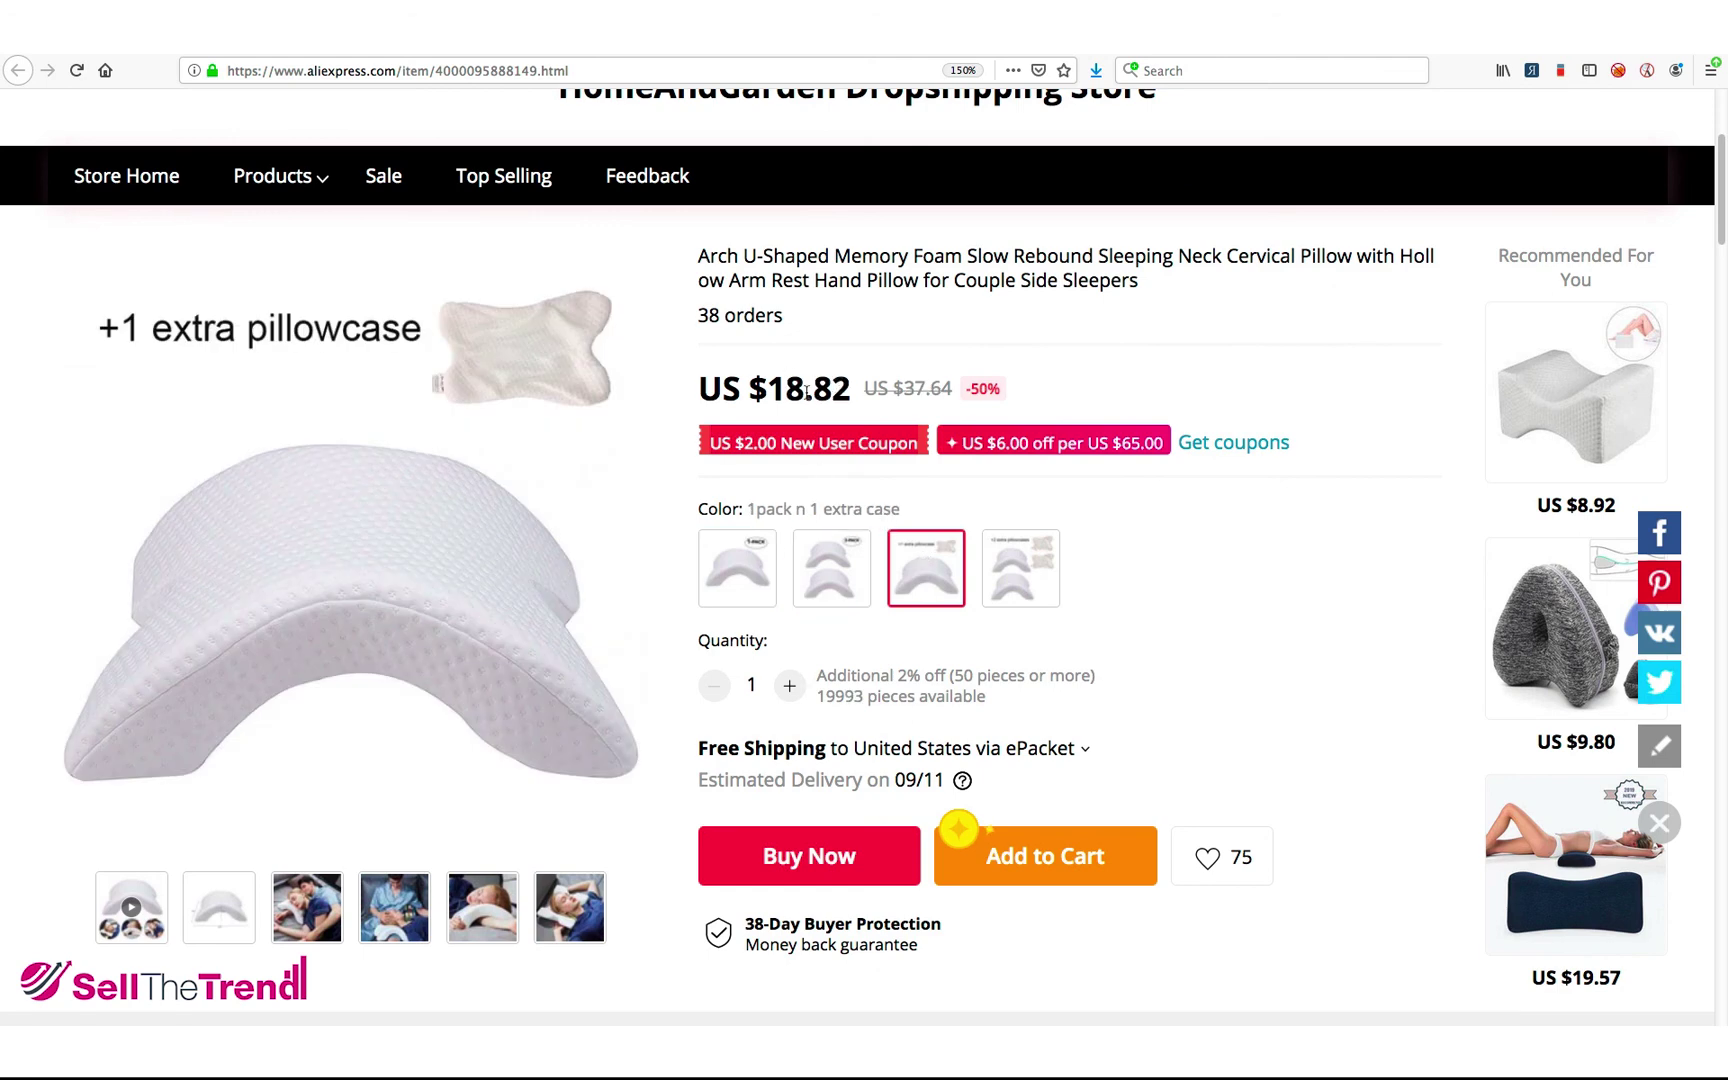
{"action": "left_click", "coordinate": [762, 592]}
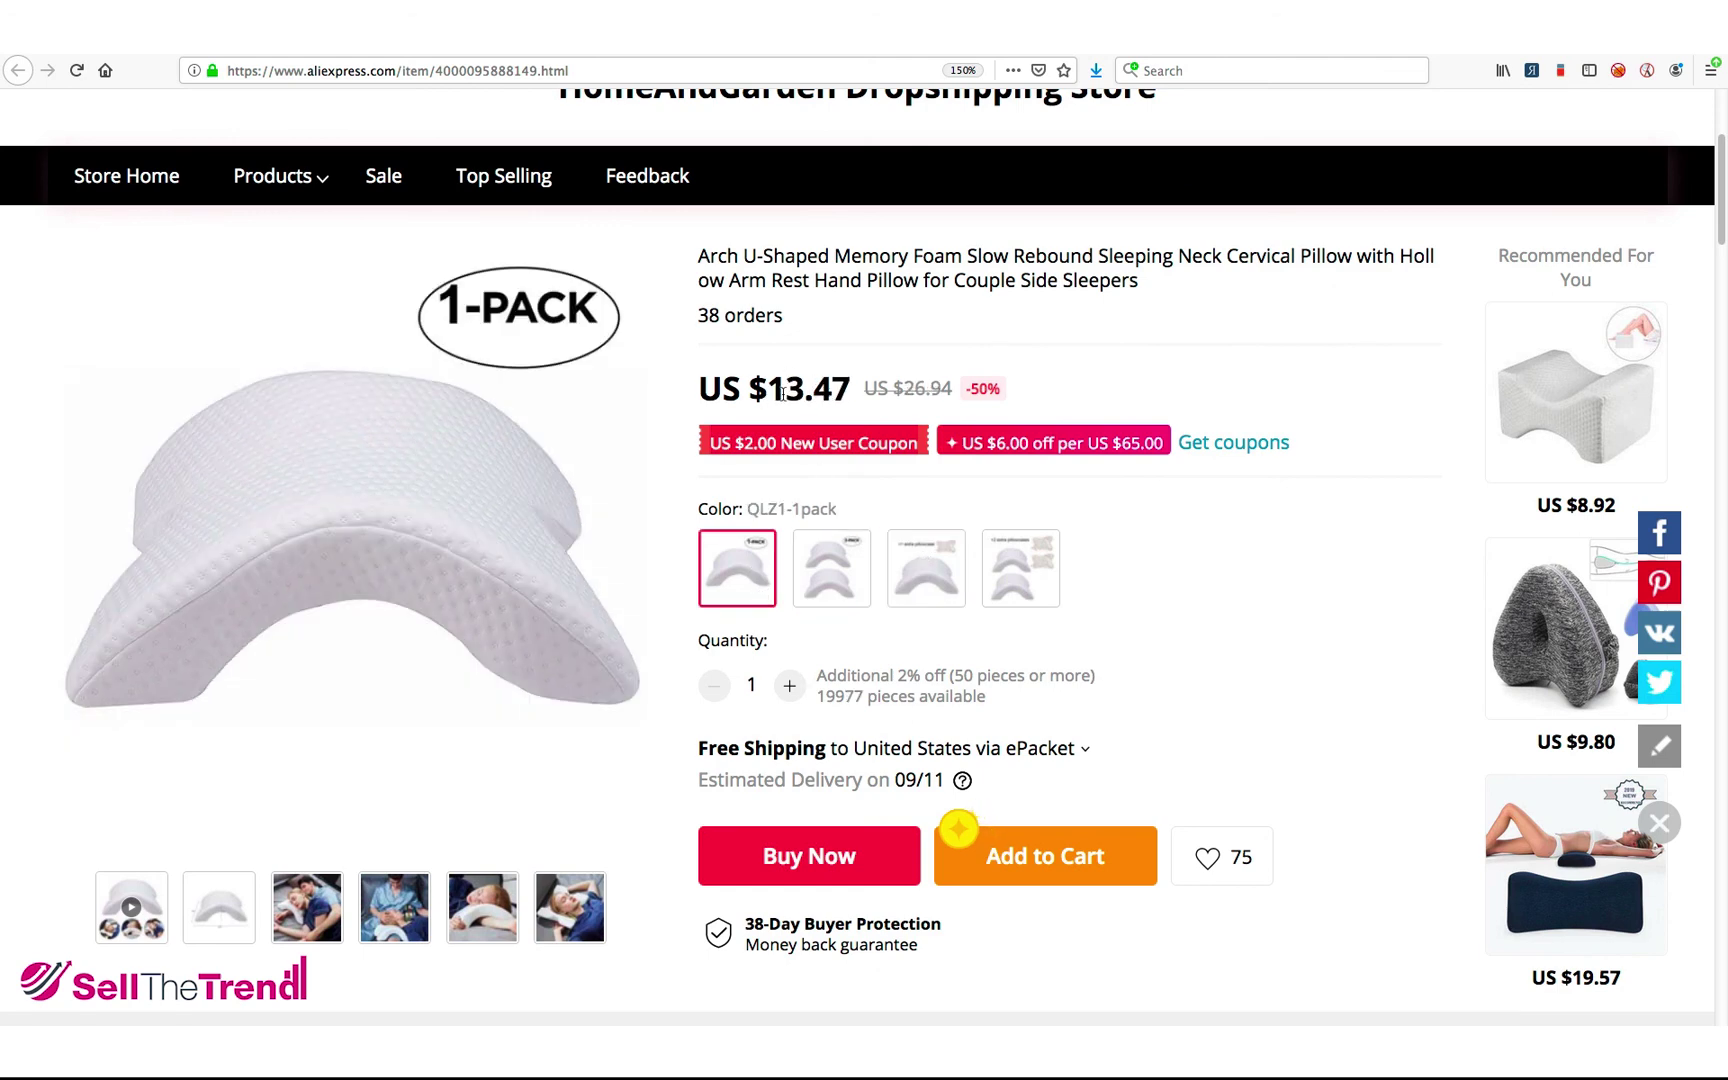
{"action": "left_click", "coordinate": [853, 568]}
{"action": "left_click", "coordinate": [906, 571]}
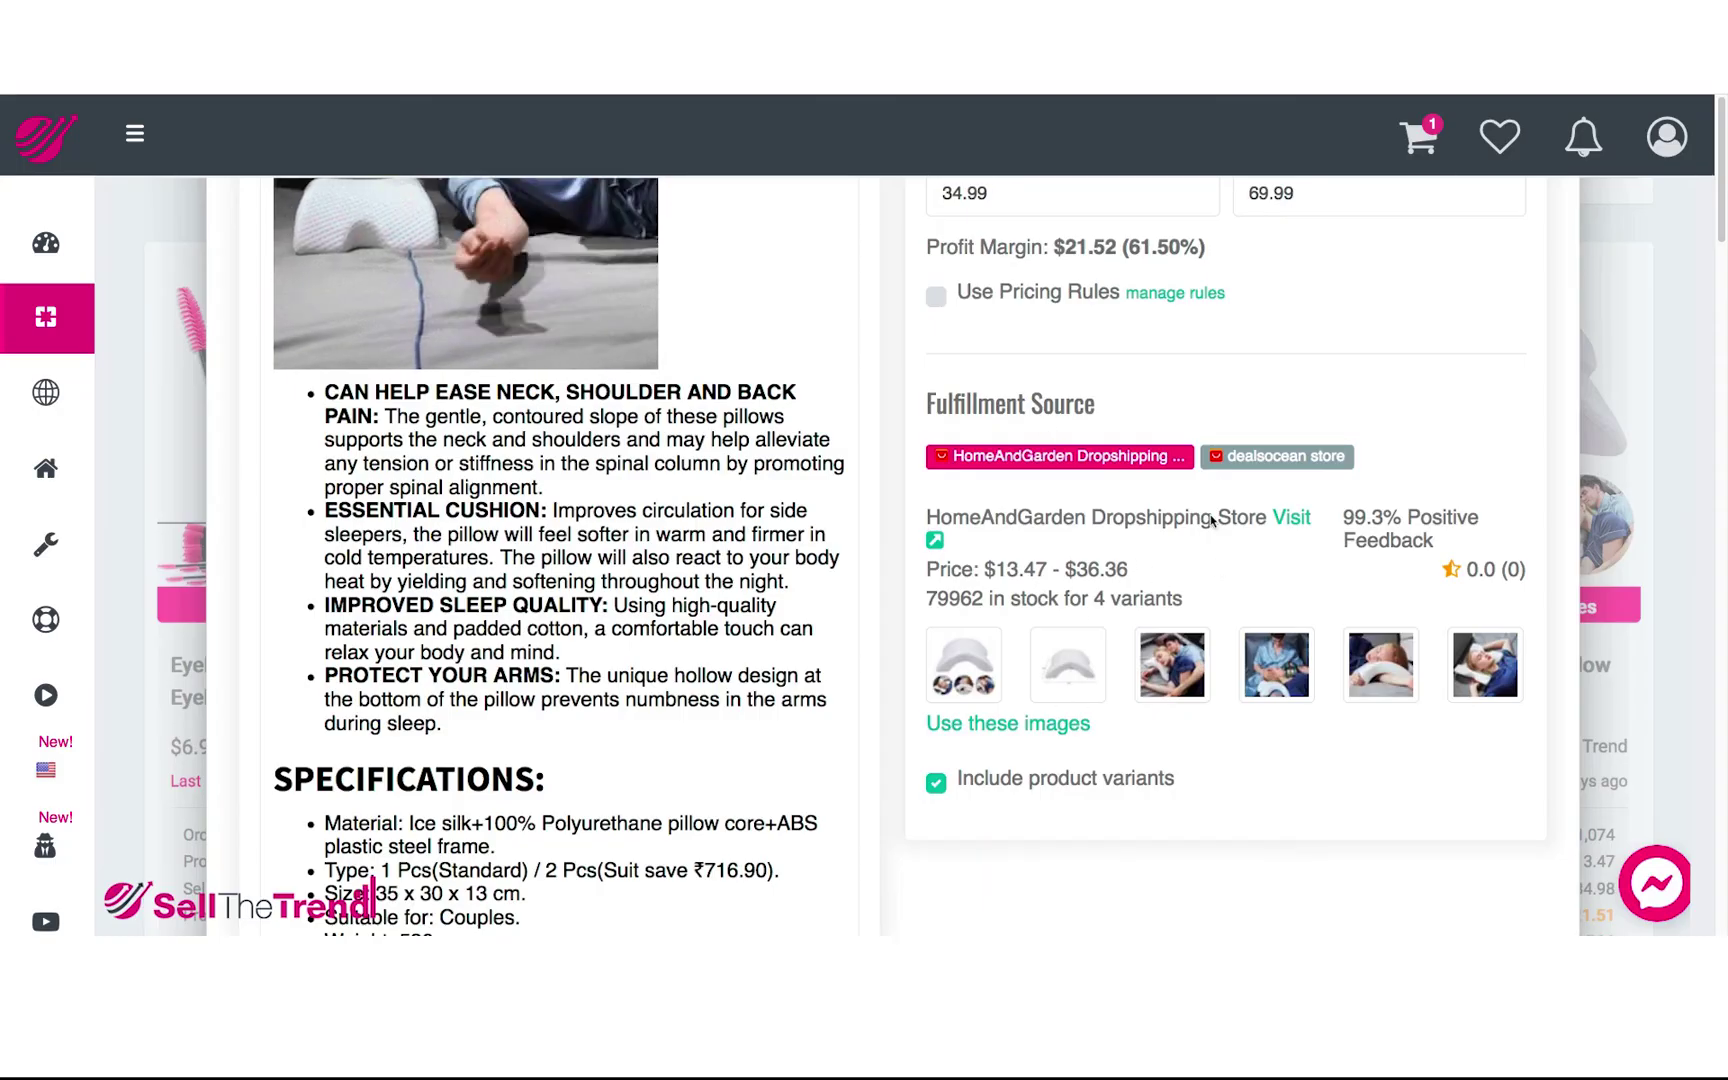
Step: Compare dealsocean store once more, set HomeAndGarden Dropshipping as the fulfillment source, and check the price and profit margin
{"action": "left_click", "coordinate": [1280, 458]}
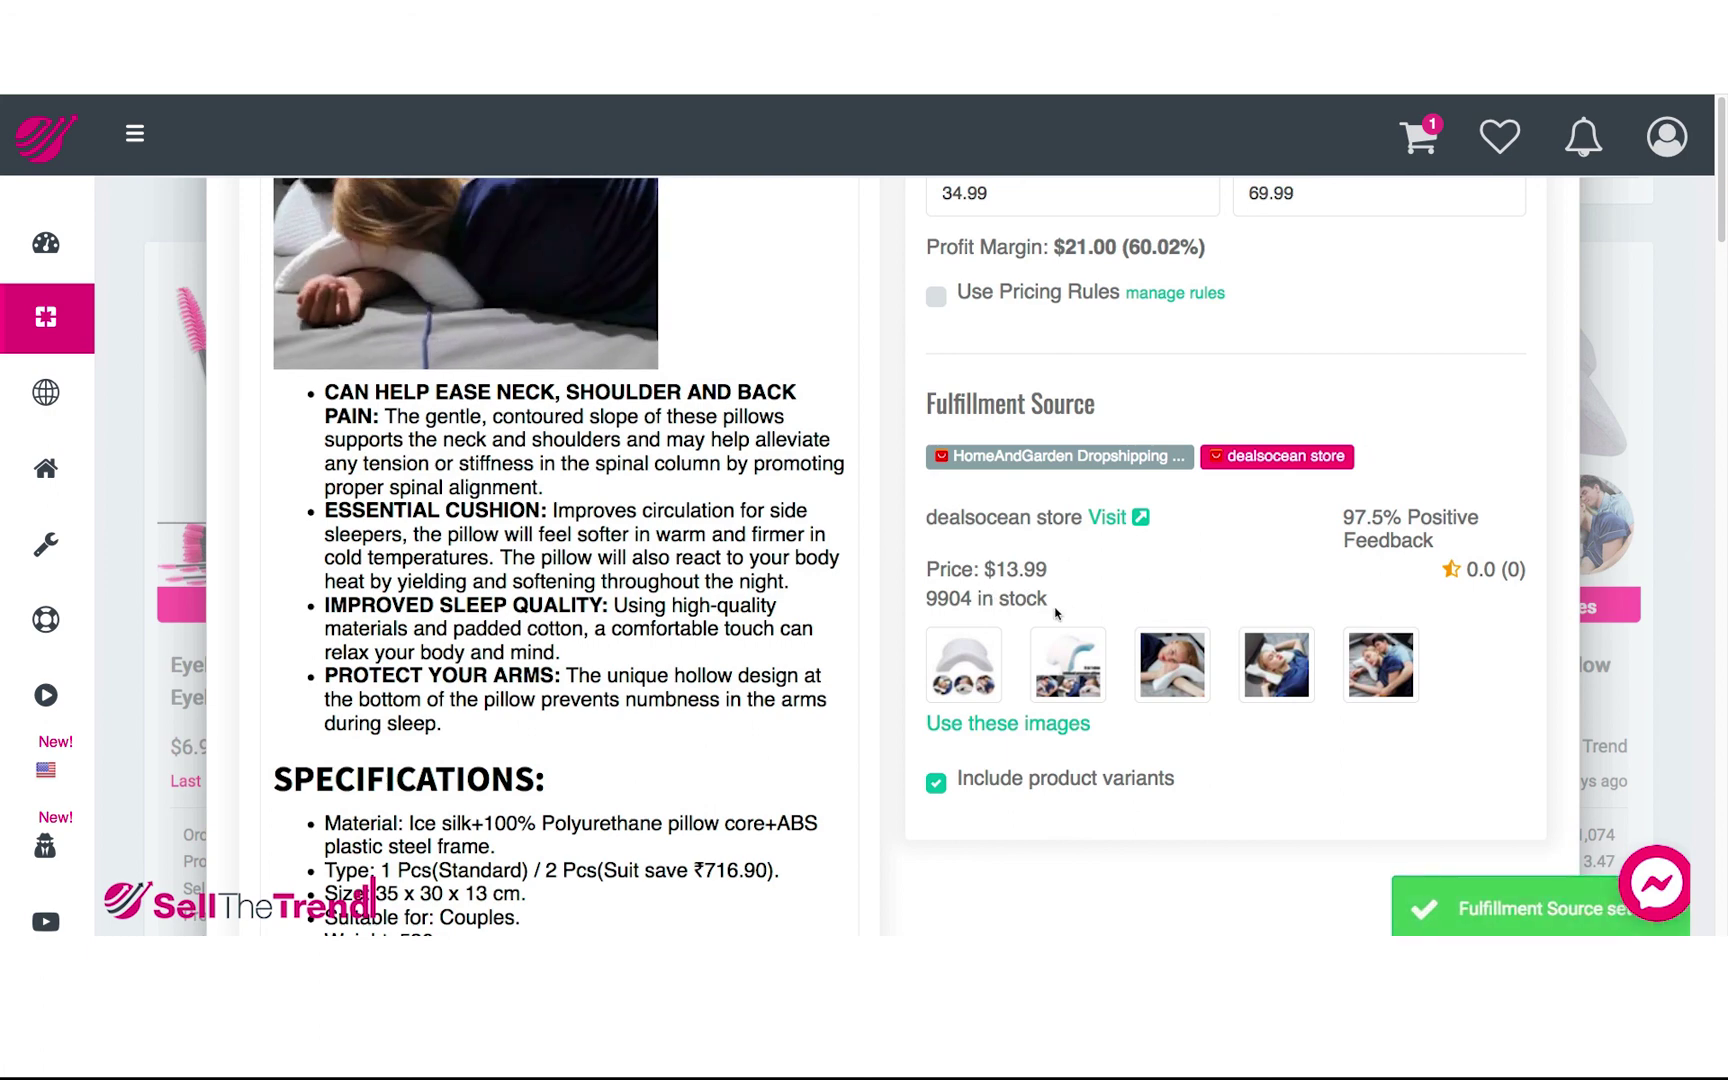
{"action": "left_click", "coordinate": [1097, 457]}
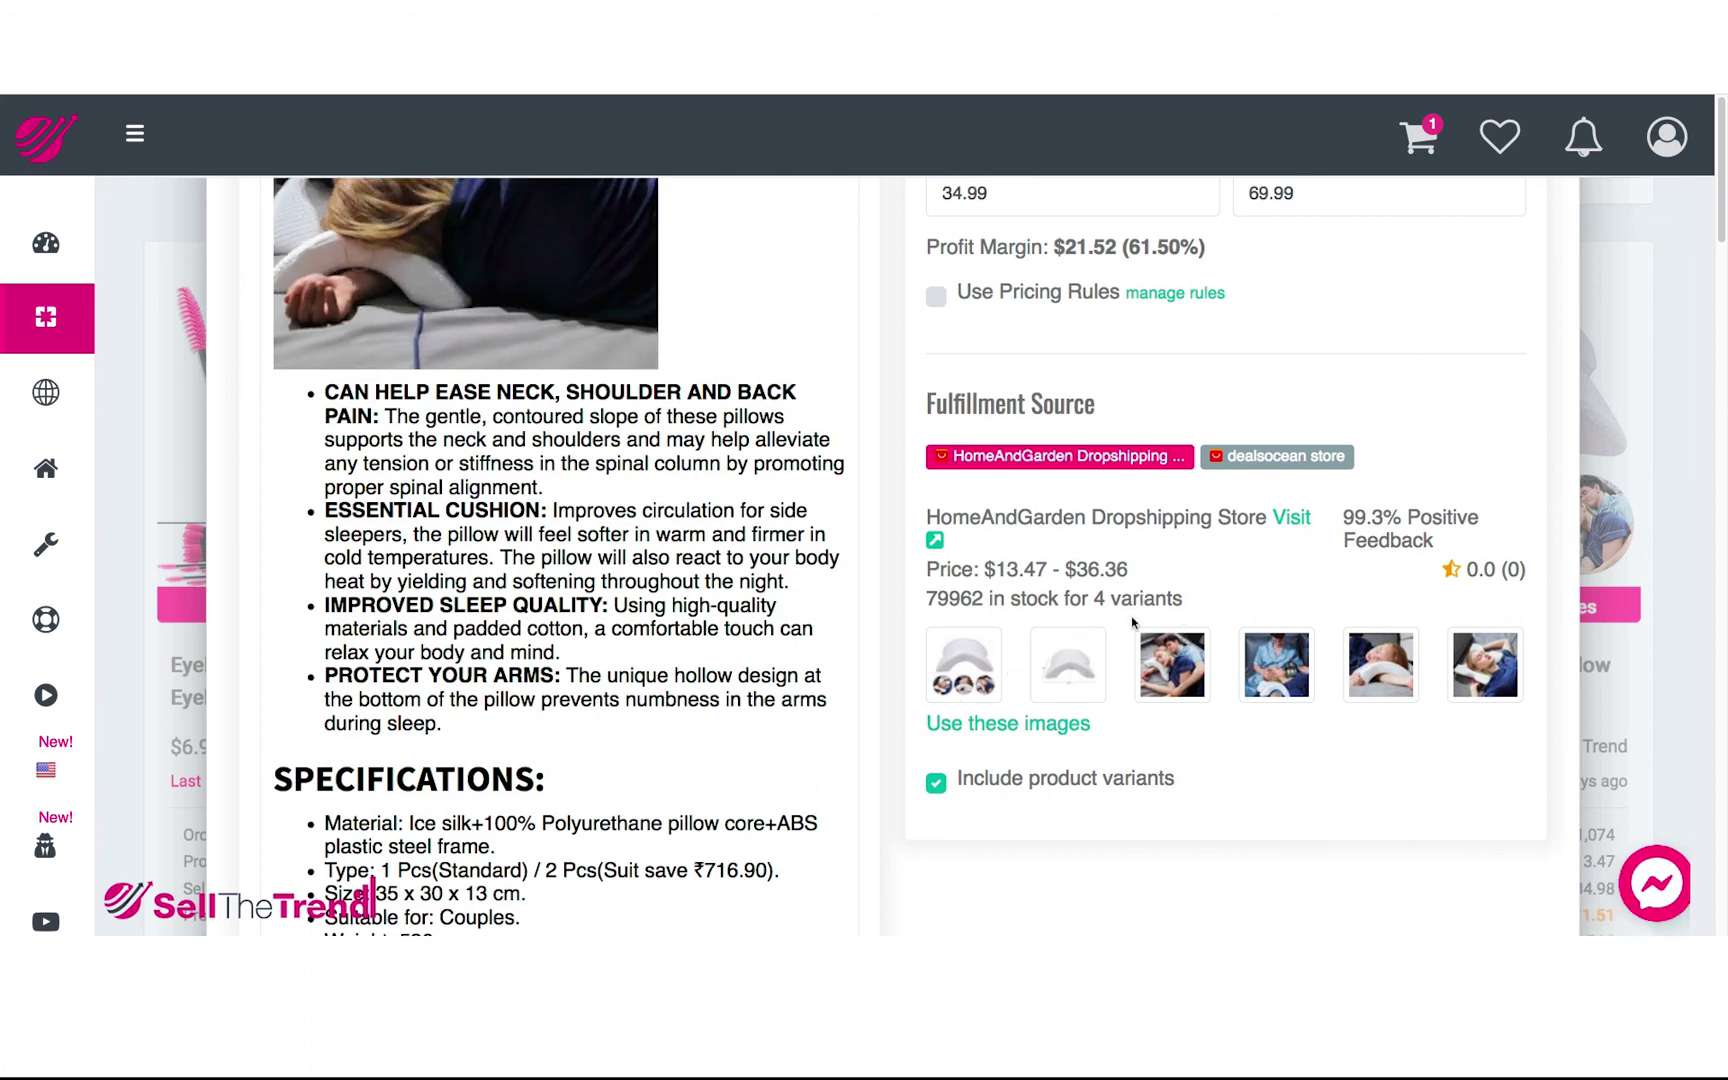
{"action": "scroll", "coordinate": [1133, 622], "scroll_direction": "up", "scroll_amount": 5}
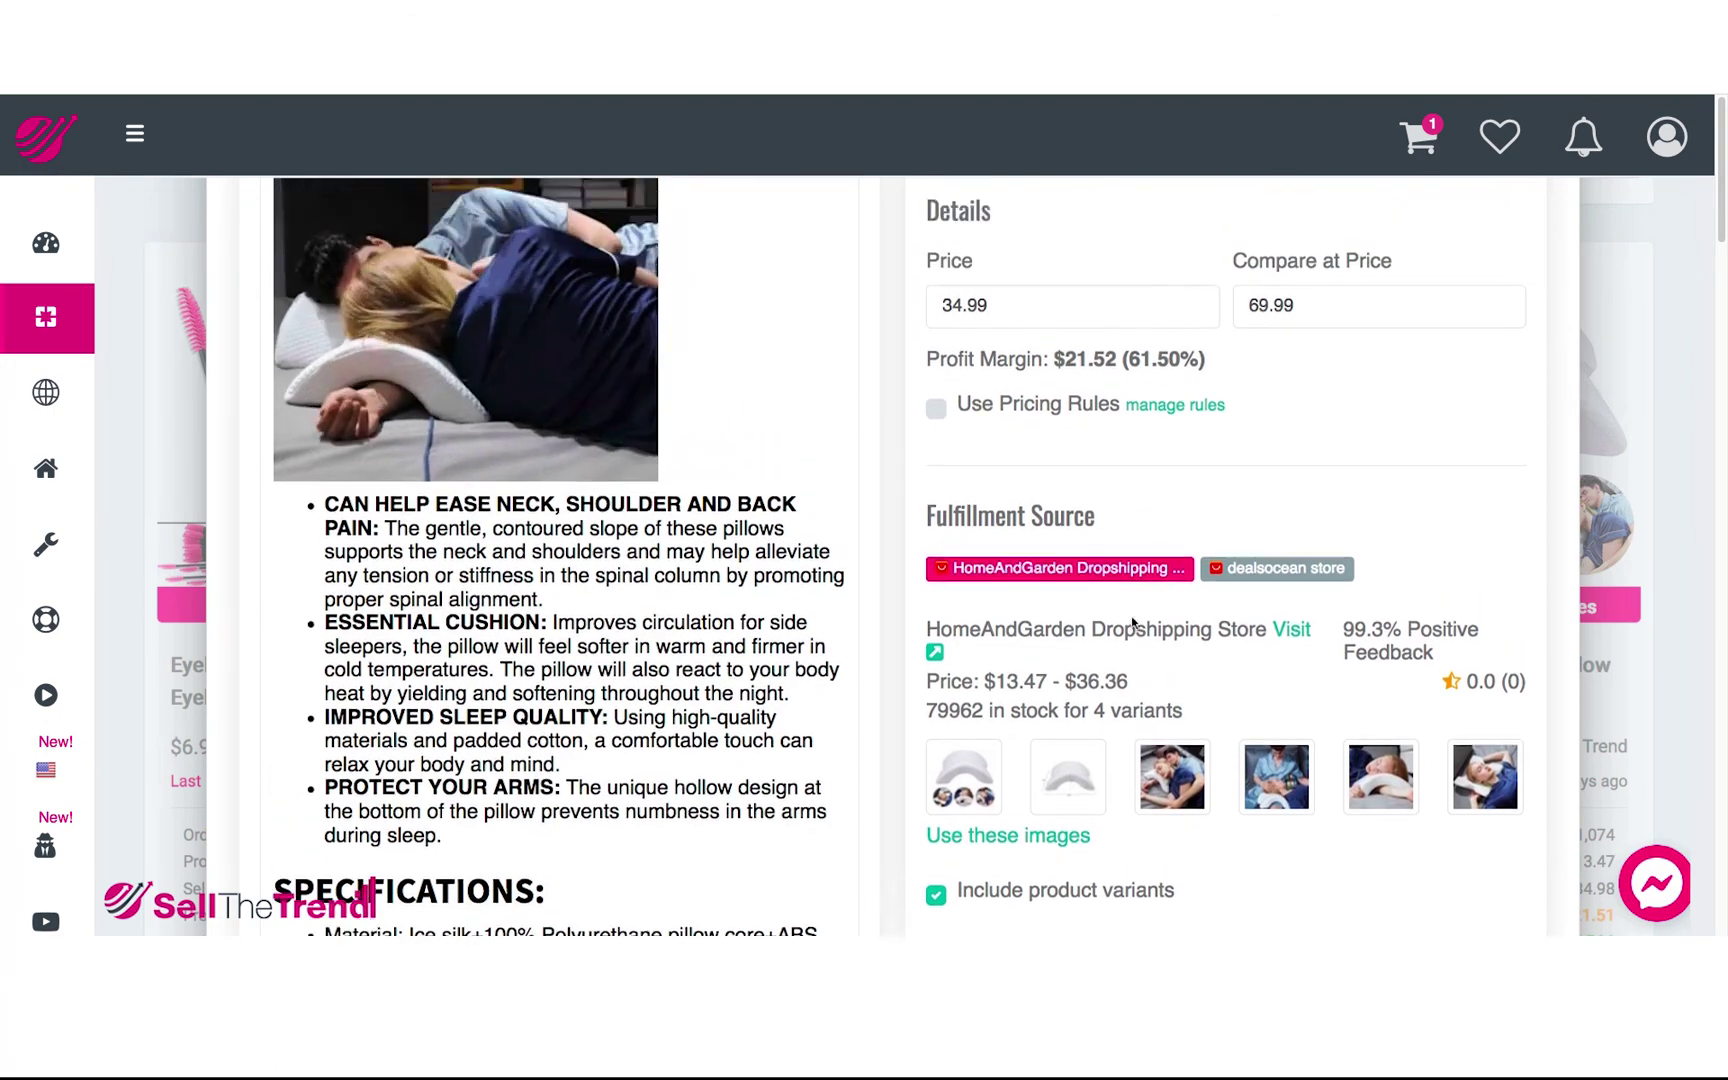
{"action": "scroll", "coordinate": [1133, 633], "scroll_direction": "down", "scroll_amount": 3}
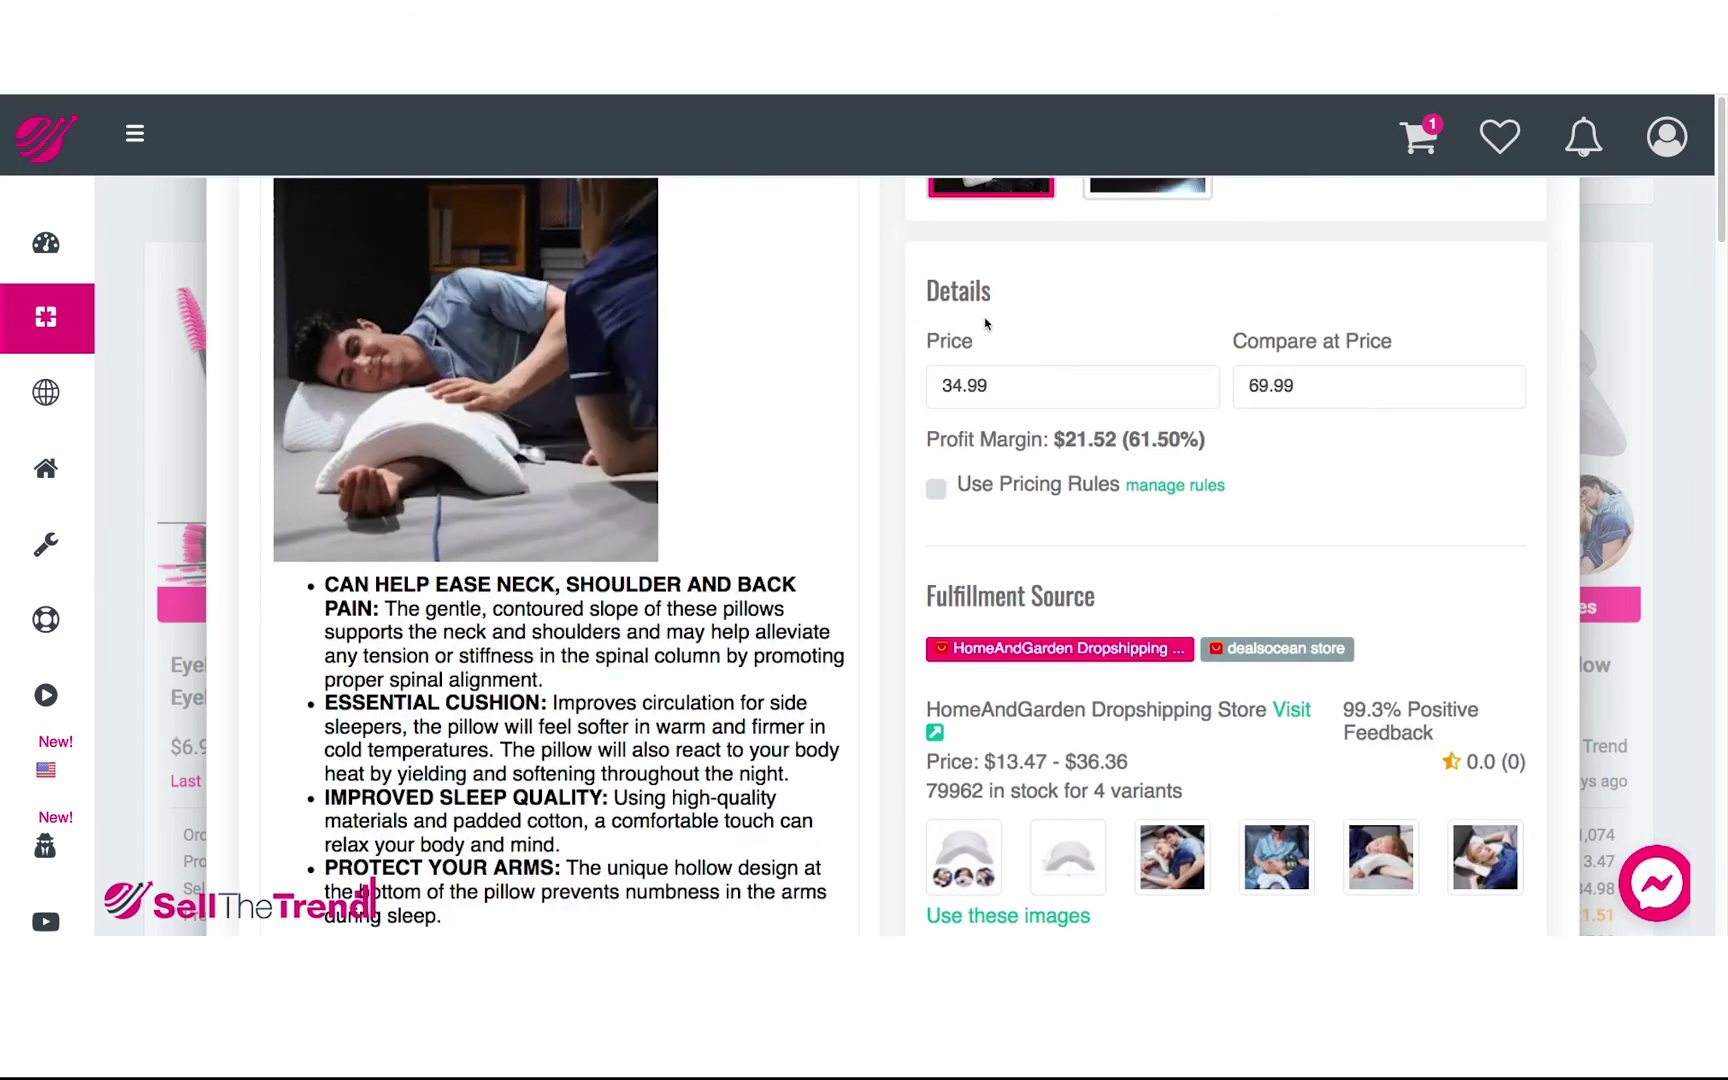
Step: Check the HomeAndGarden Dropshipping Store's lowest supplier price for the pillow against the selling price and profit margin
{"action": "scroll", "coordinate": [1030, 397], "scroll_direction": "down", "scroll_amount": 1}
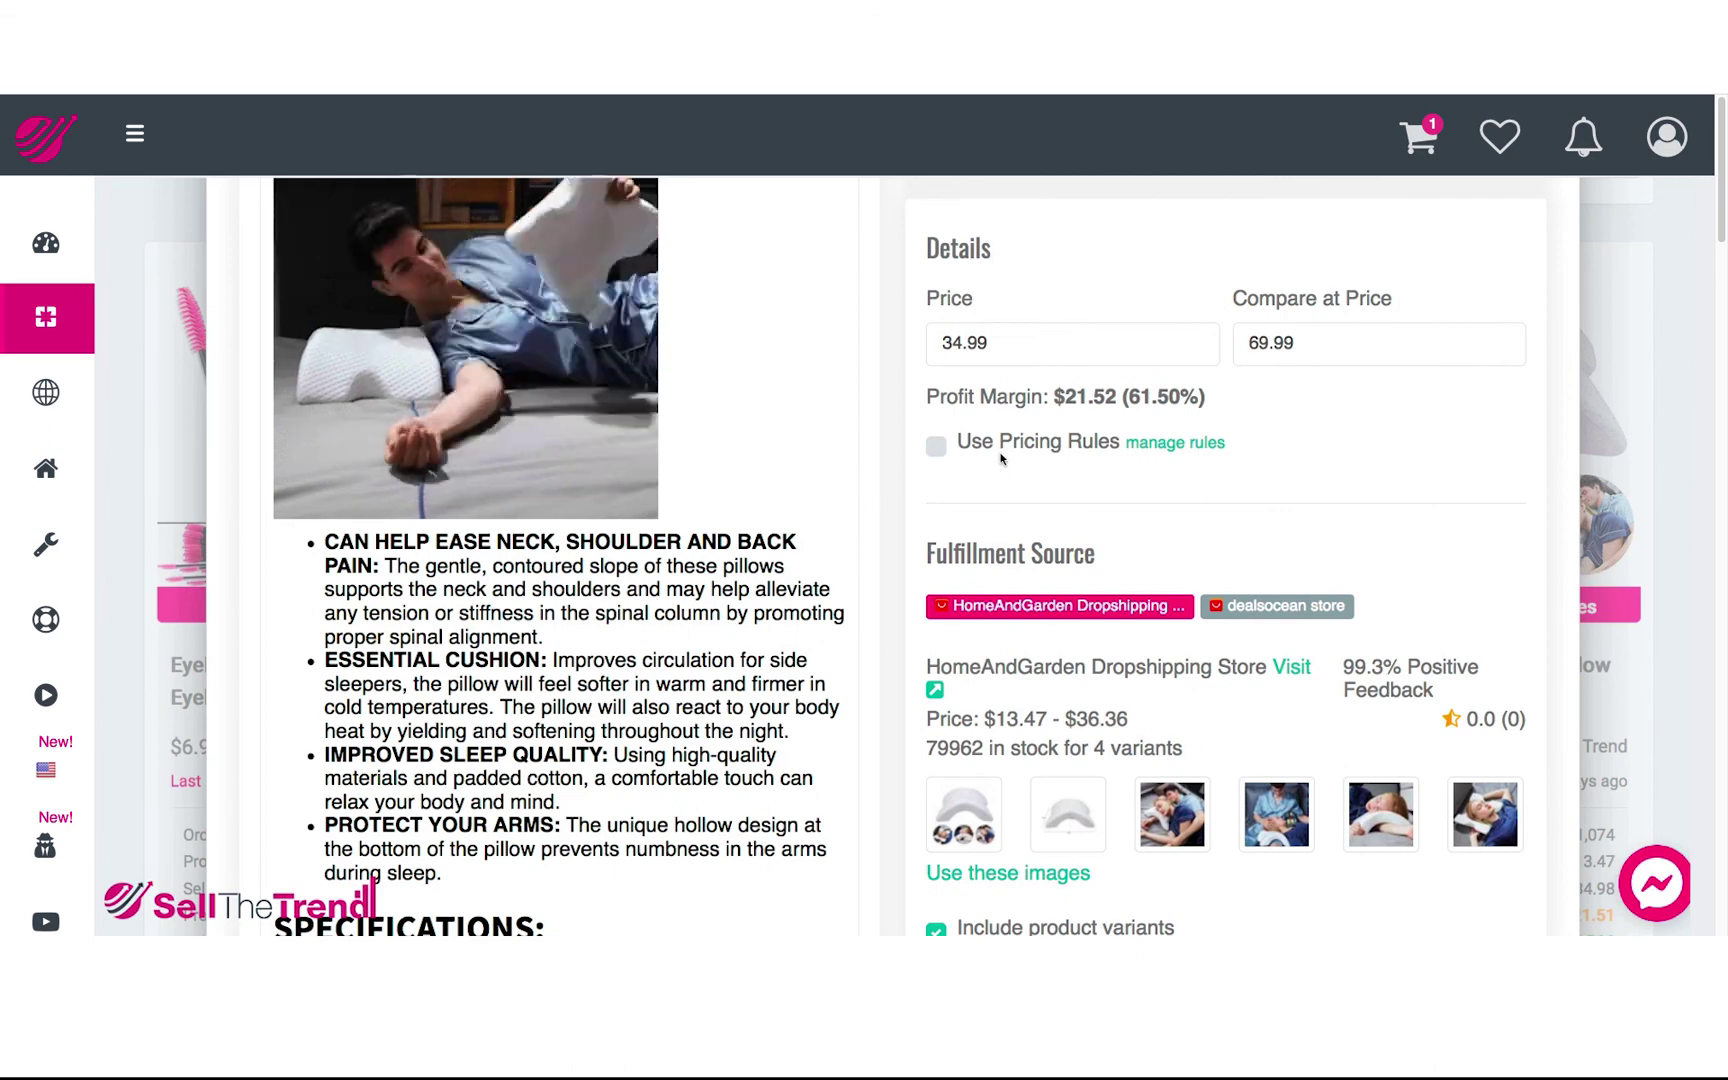
{"action": "scroll", "coordinate": [1146, 479], "scroll_direction": "down", "scroll_amount": 1}
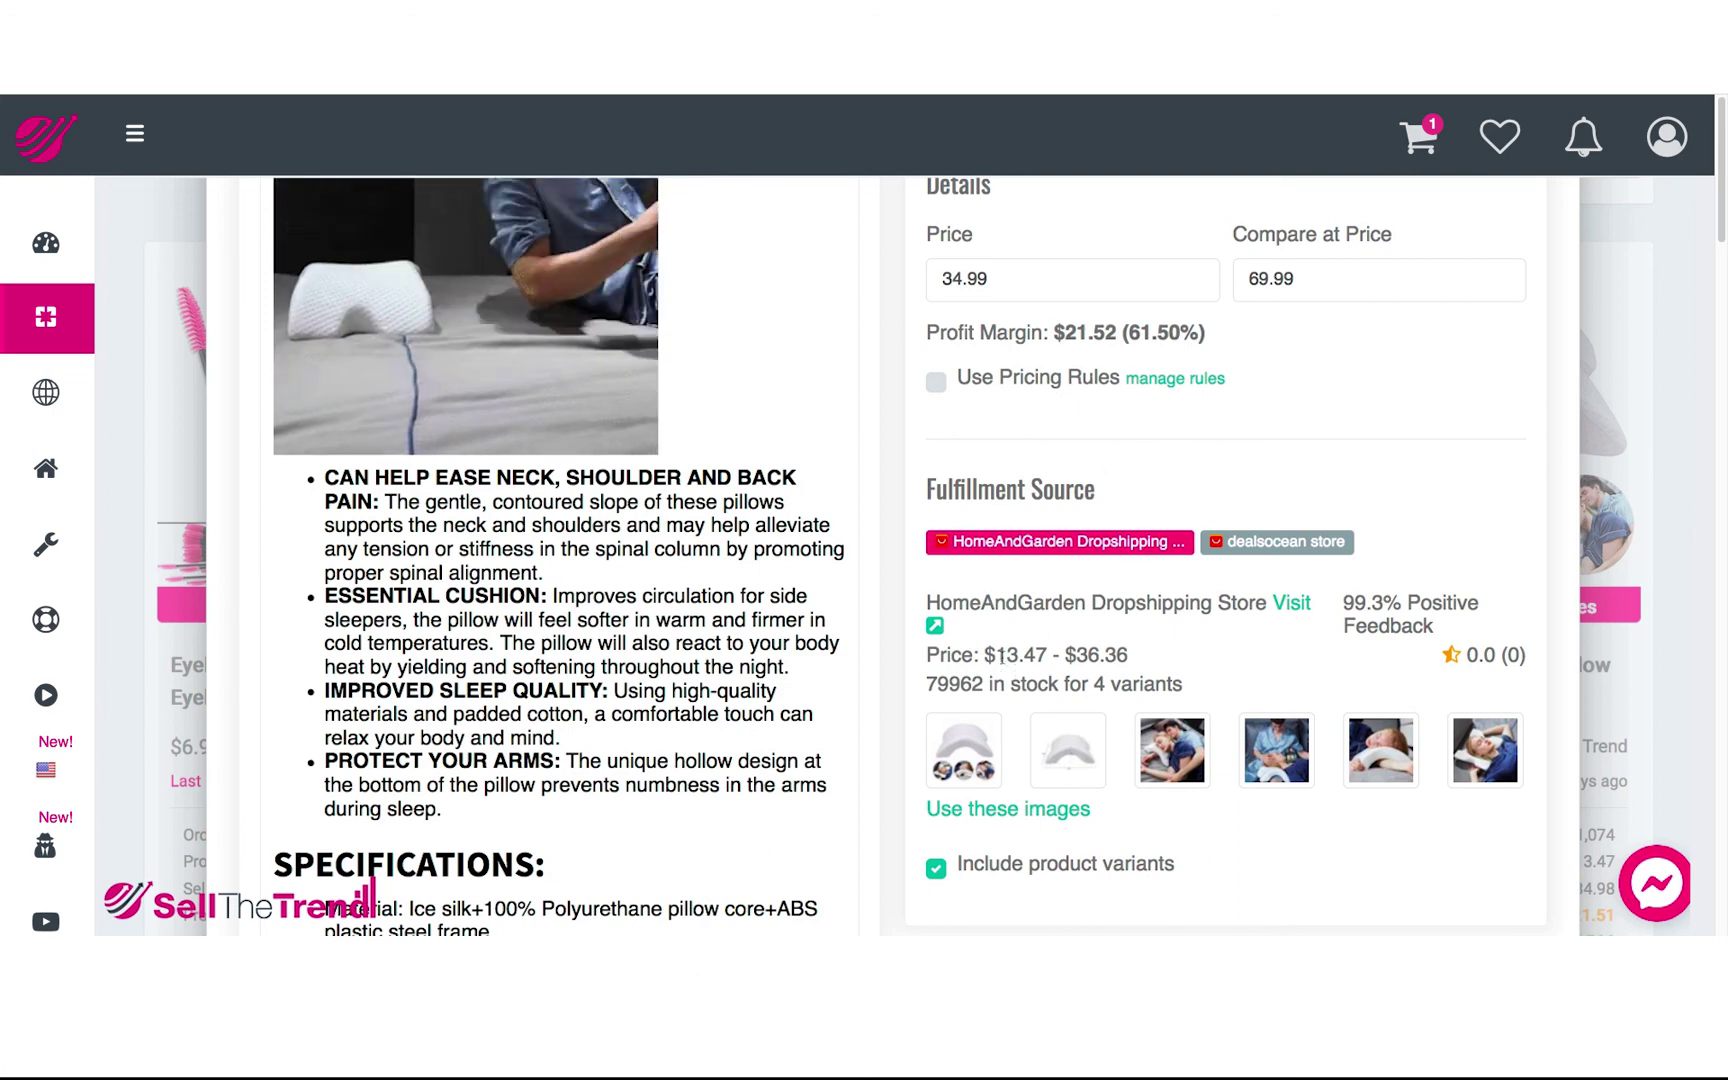
{"action": "left_click_drag", "start_coordinate": [996, 656], "coordinate": [1046, 653]}
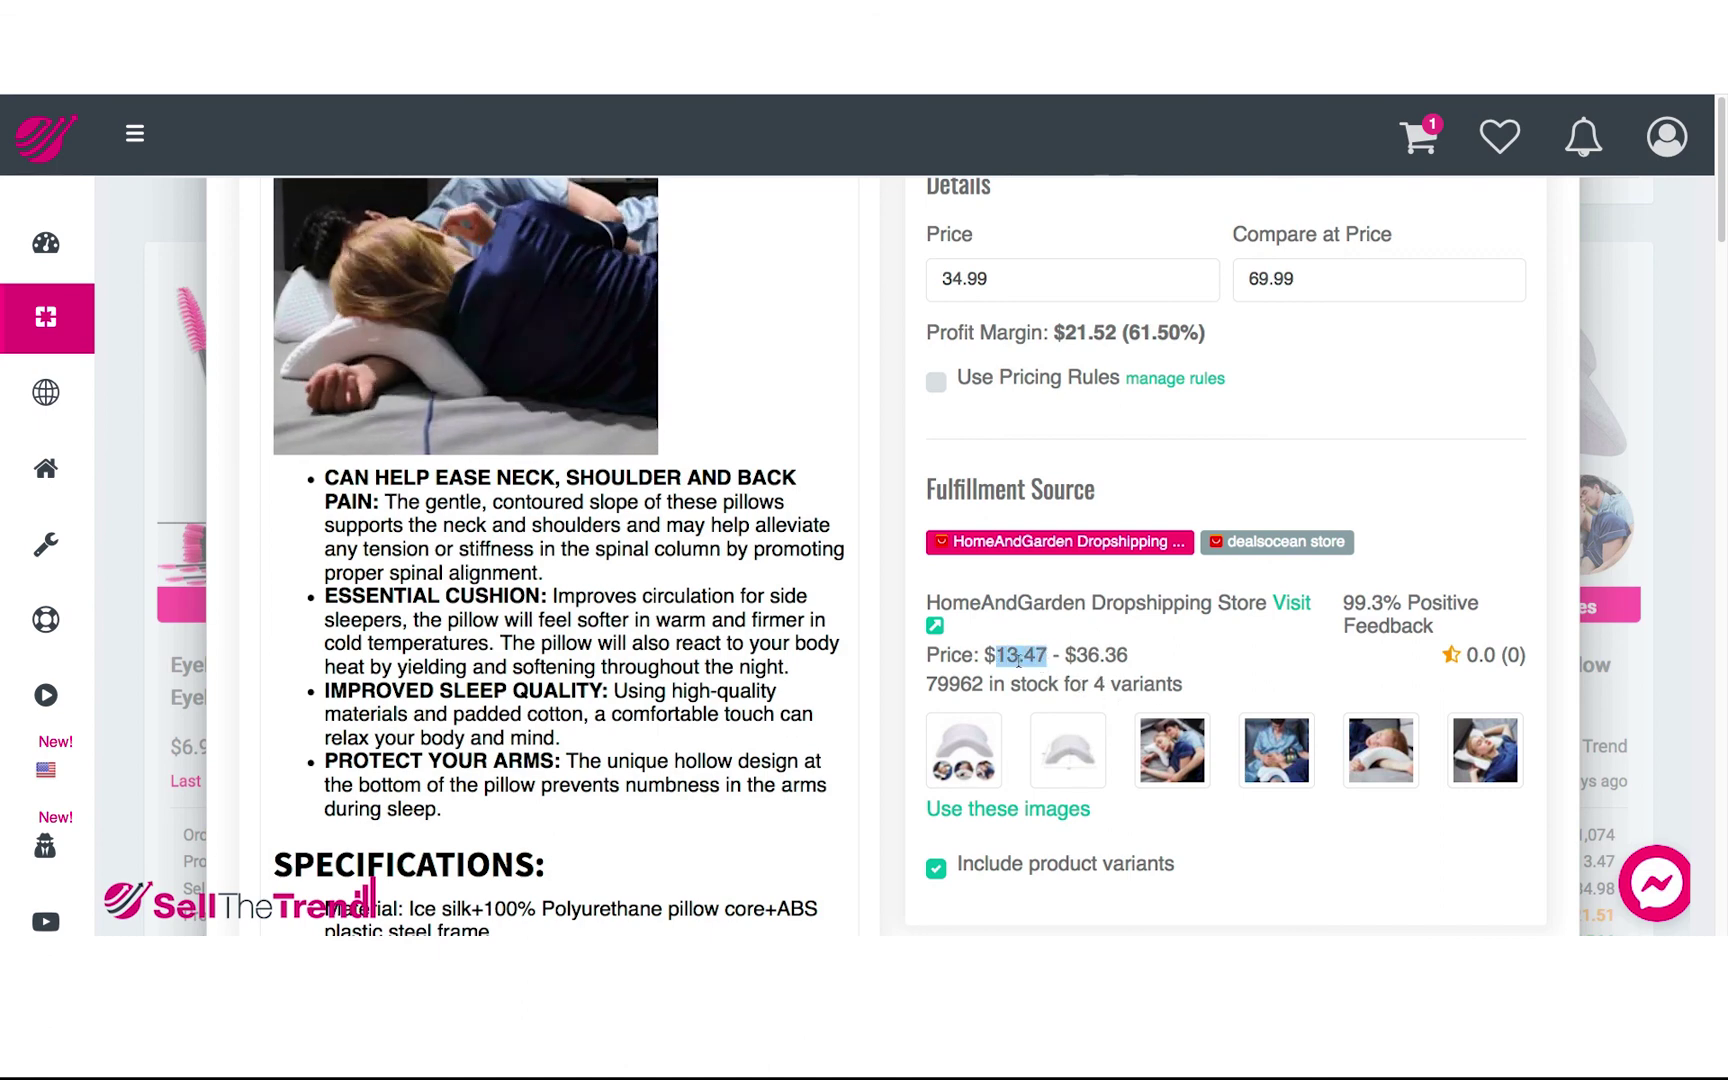
{"action": "left_click", "coordinate": [1018, 660]}
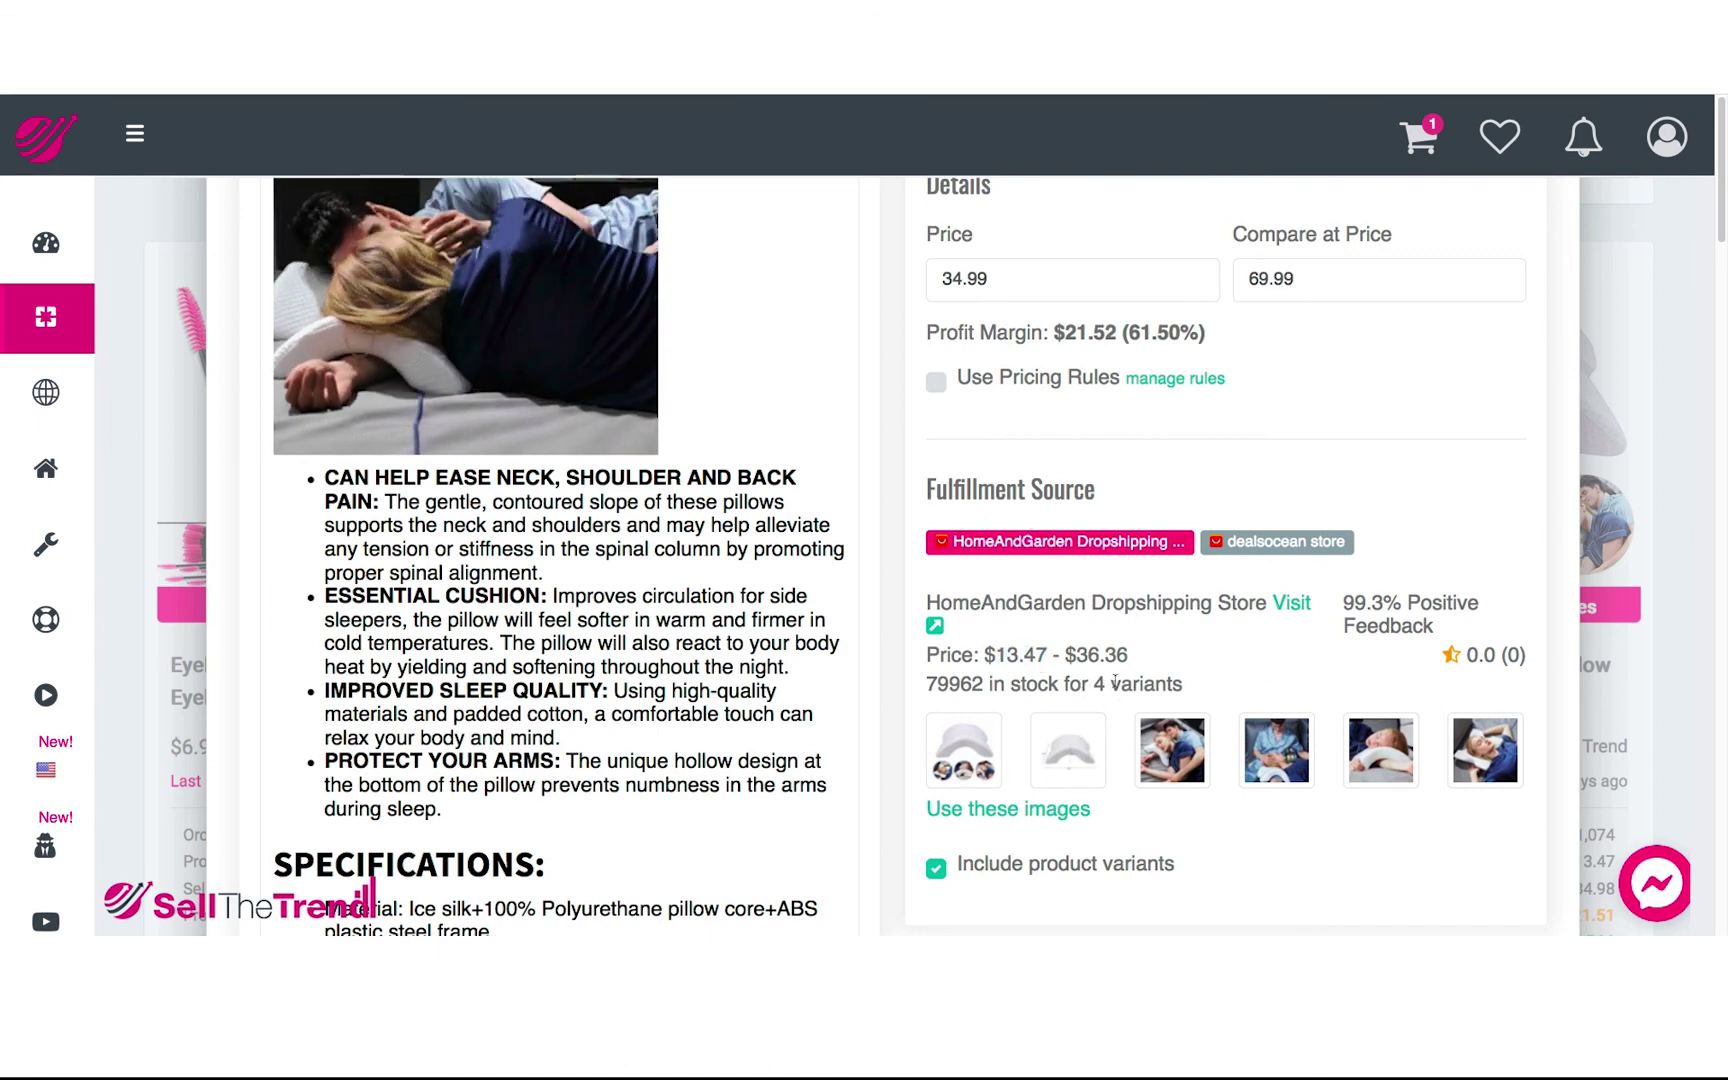
Step: Visit the HomeAndGarden Dropshipping Store's AliExpress listing and look through the pillow's colour variants for price differences
{"action": "left_click", "coordinate": [1292, 603]}
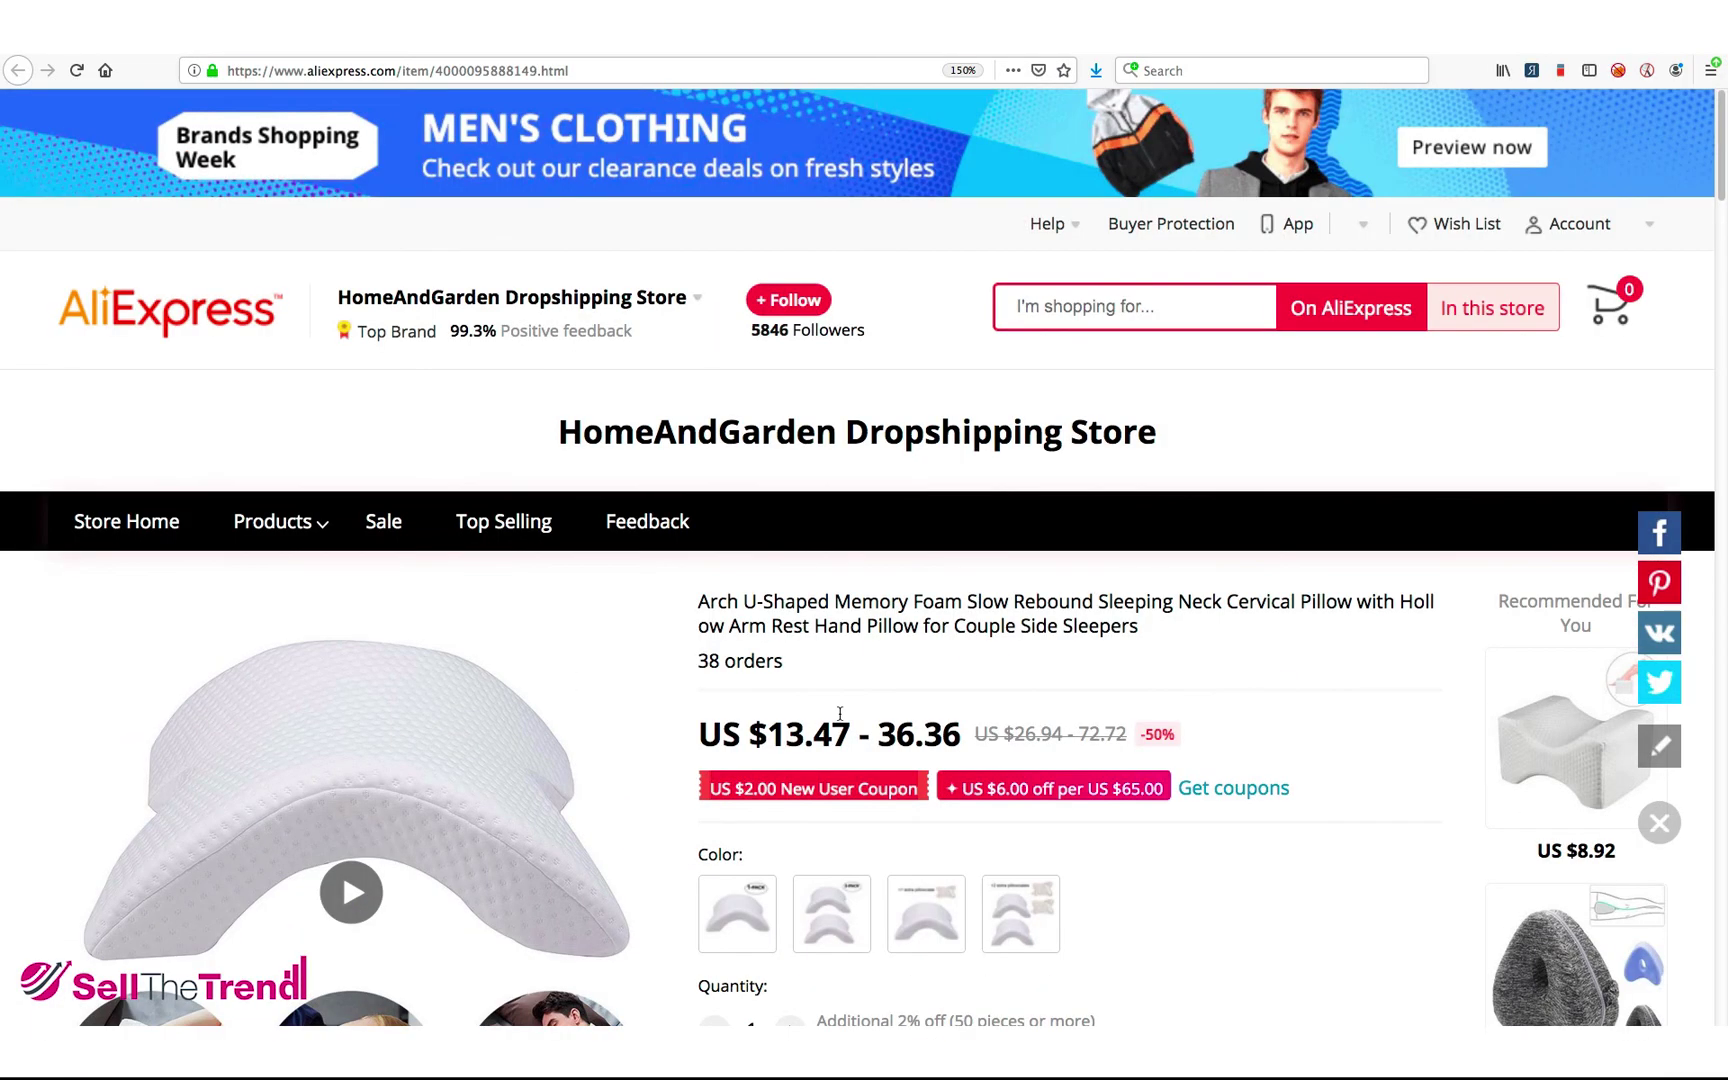
{"action": "scroll", "coordinate": [795, 700], "scroll_direction": "down", "scroll_amount": 3}
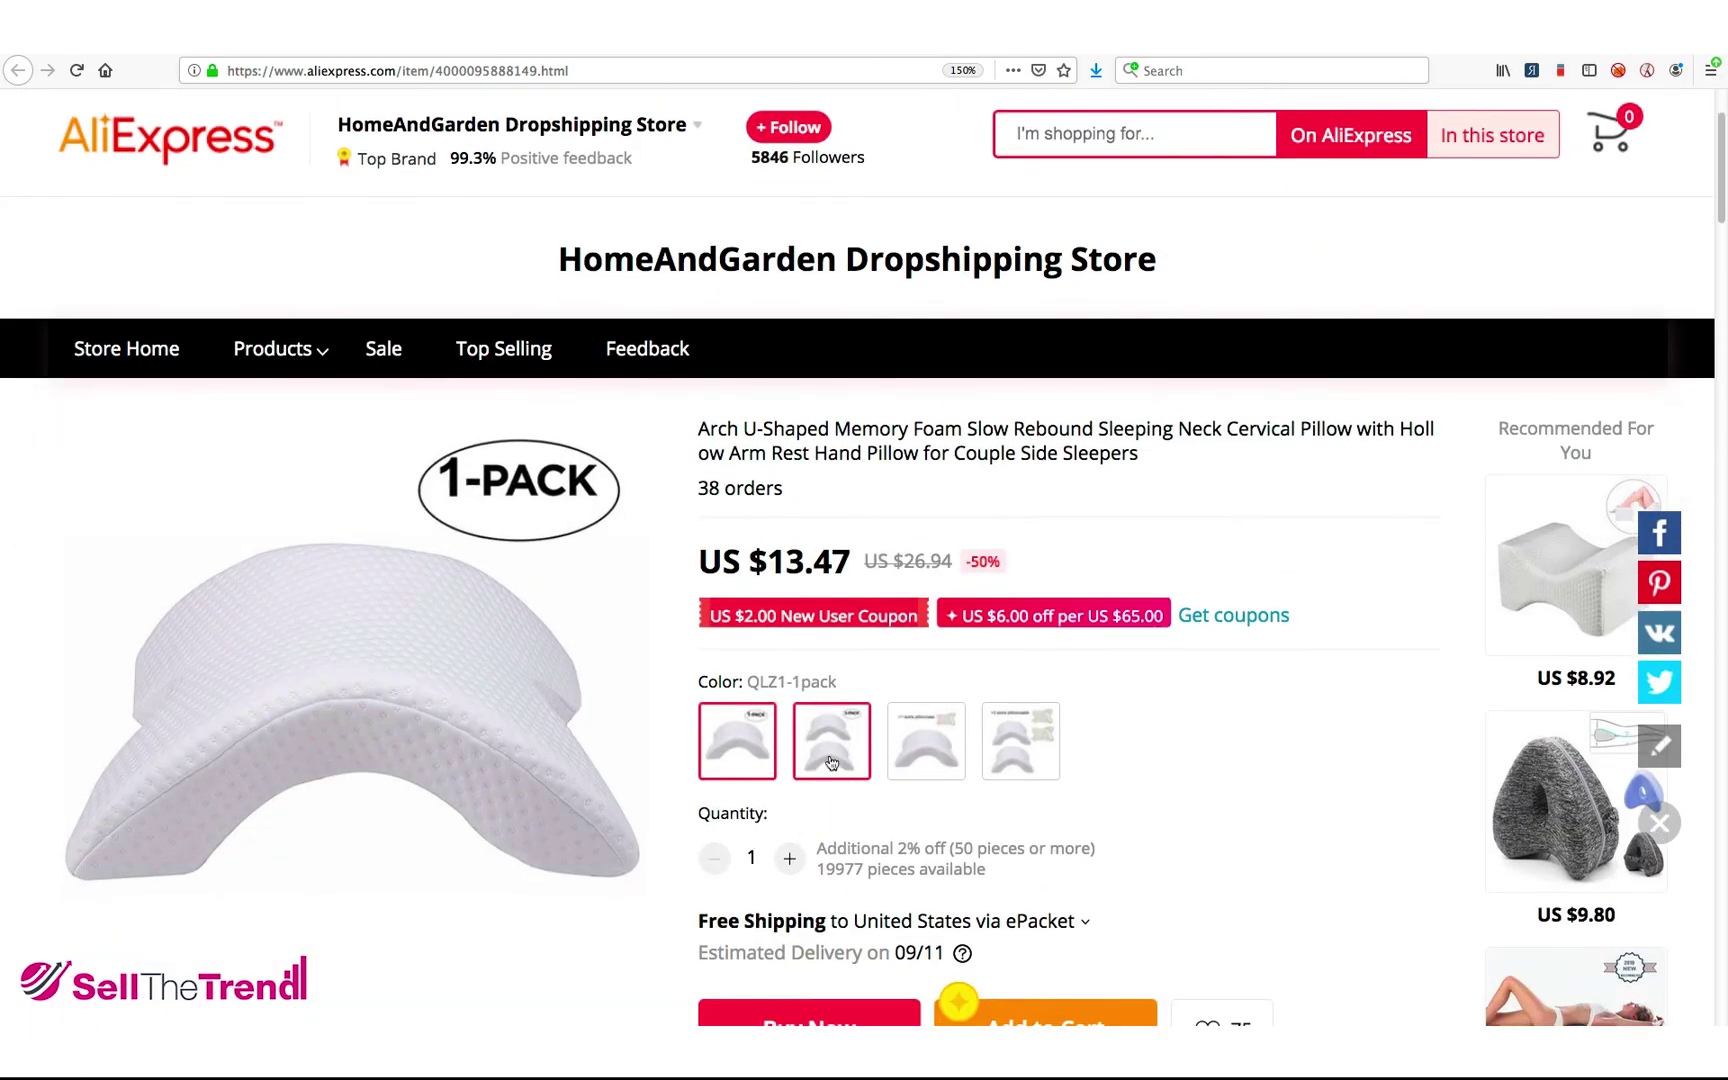
{"action": "left_click", "coordinate": [831, 762]}
{"action": "left_click", "coordinate": [927, 752]}
{"action": "left_click", "coordinate": [1032, 752]}
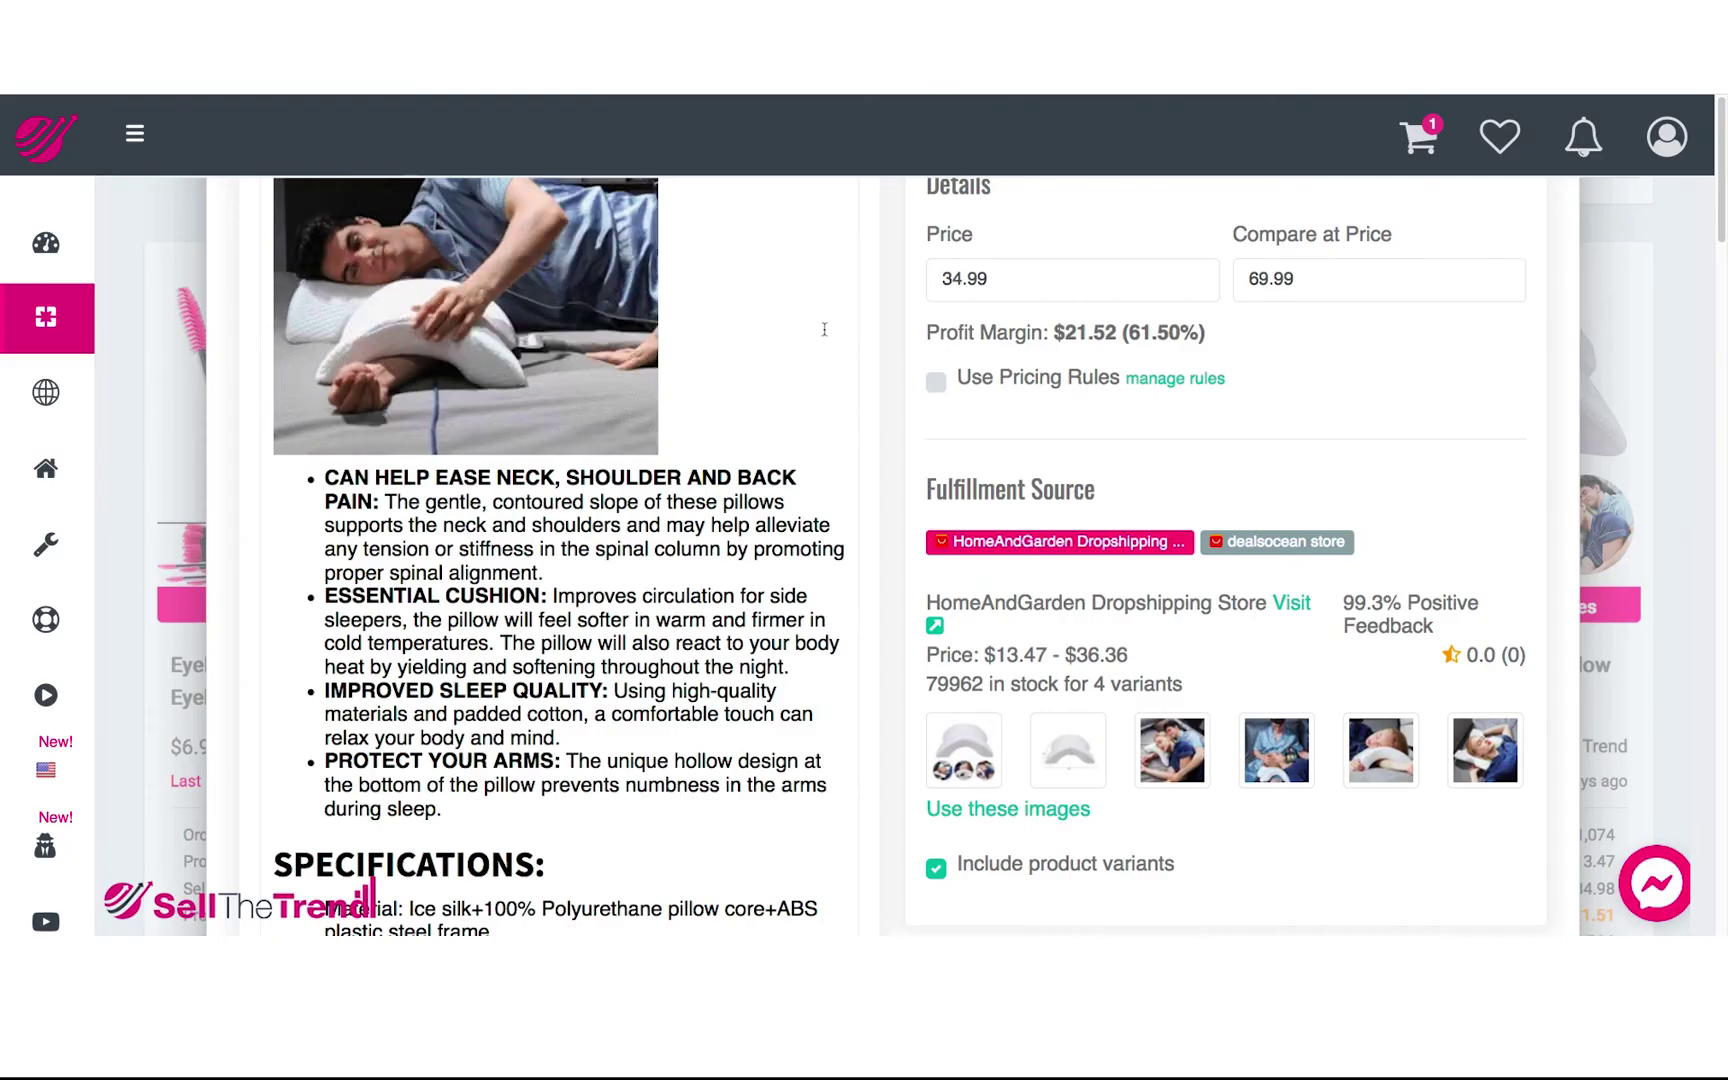
Step: Compare the pillow's selling price with the supplier's highest variant price, and enable Use Pricing Rules for the product
{"action": "scroll", "coordinate": [1062, 543], "scroll_direction": "up", "scroll_amount": 2}
{"action": "left_click", "coordinate": [990, 386]}
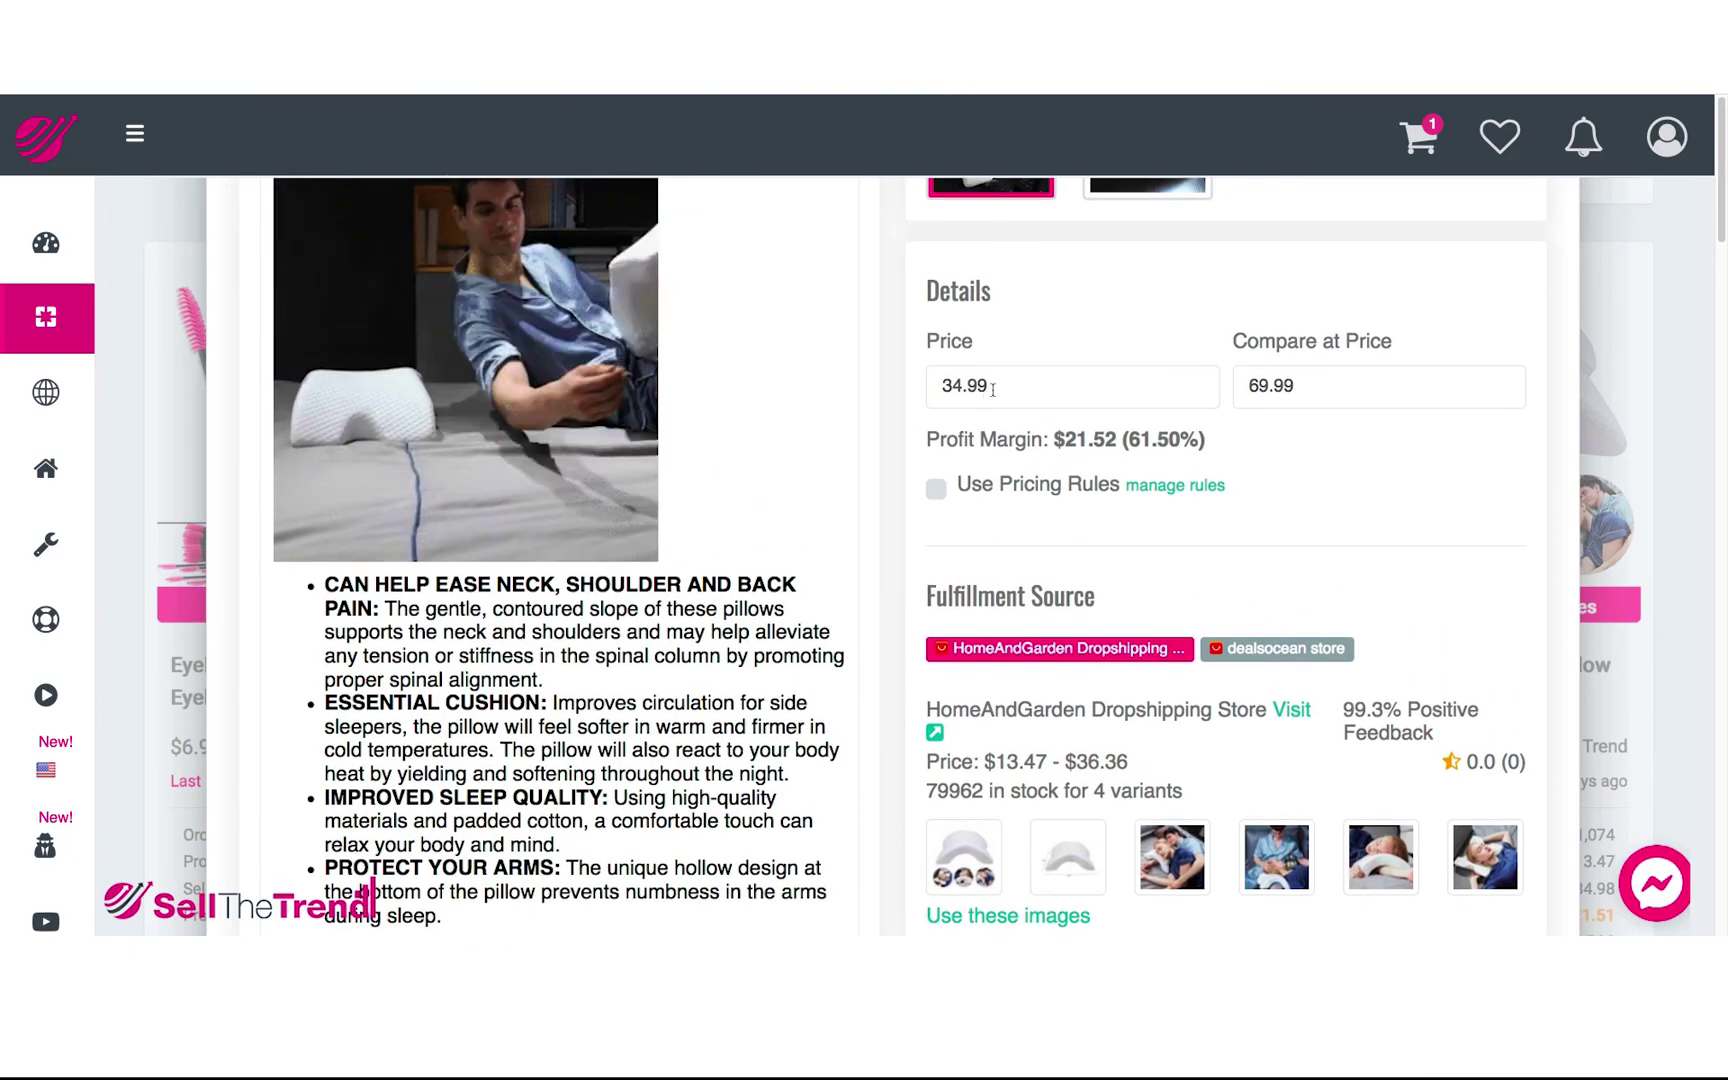
{"action": "double_click", "coordinate": [990, 386]}
{"action": "scroll", "coordinate": [1052, 722], "scroll_direction": "down", "scroll_amount": 1}
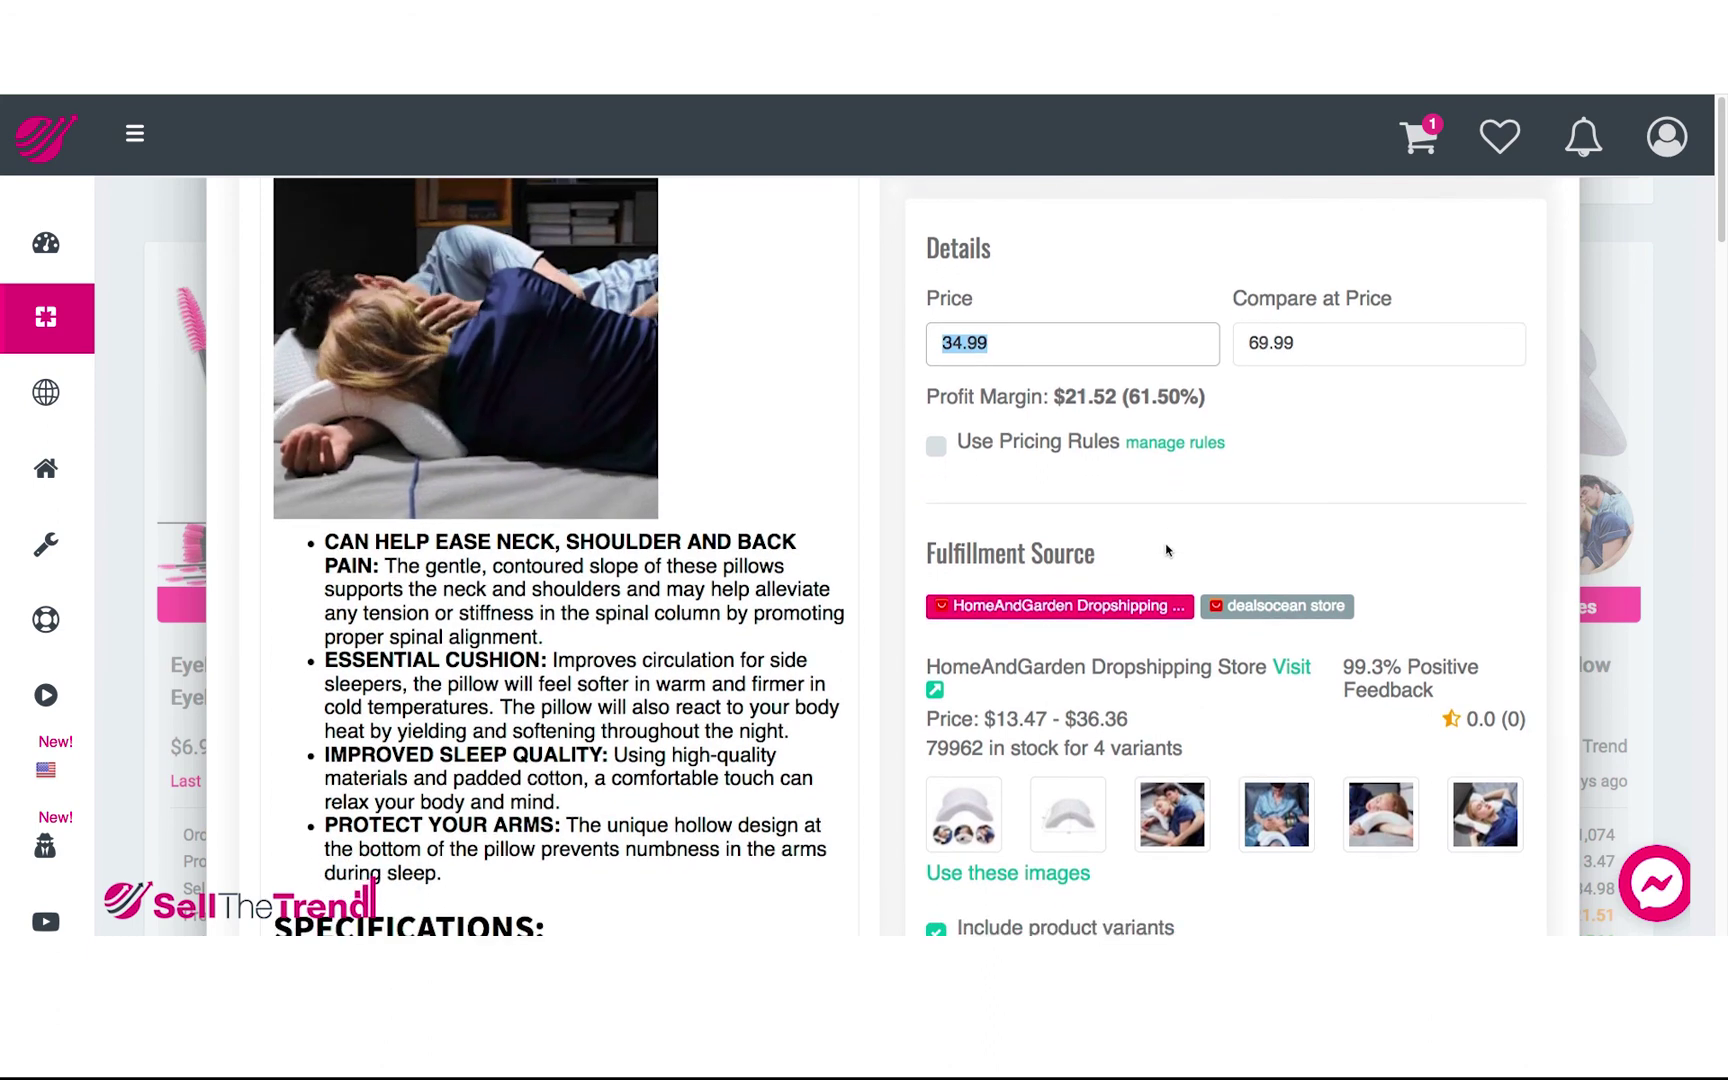
{"action": "left_click_drag", "start_coordinate": [1063, 720], "coordinate": [1135, 720]}
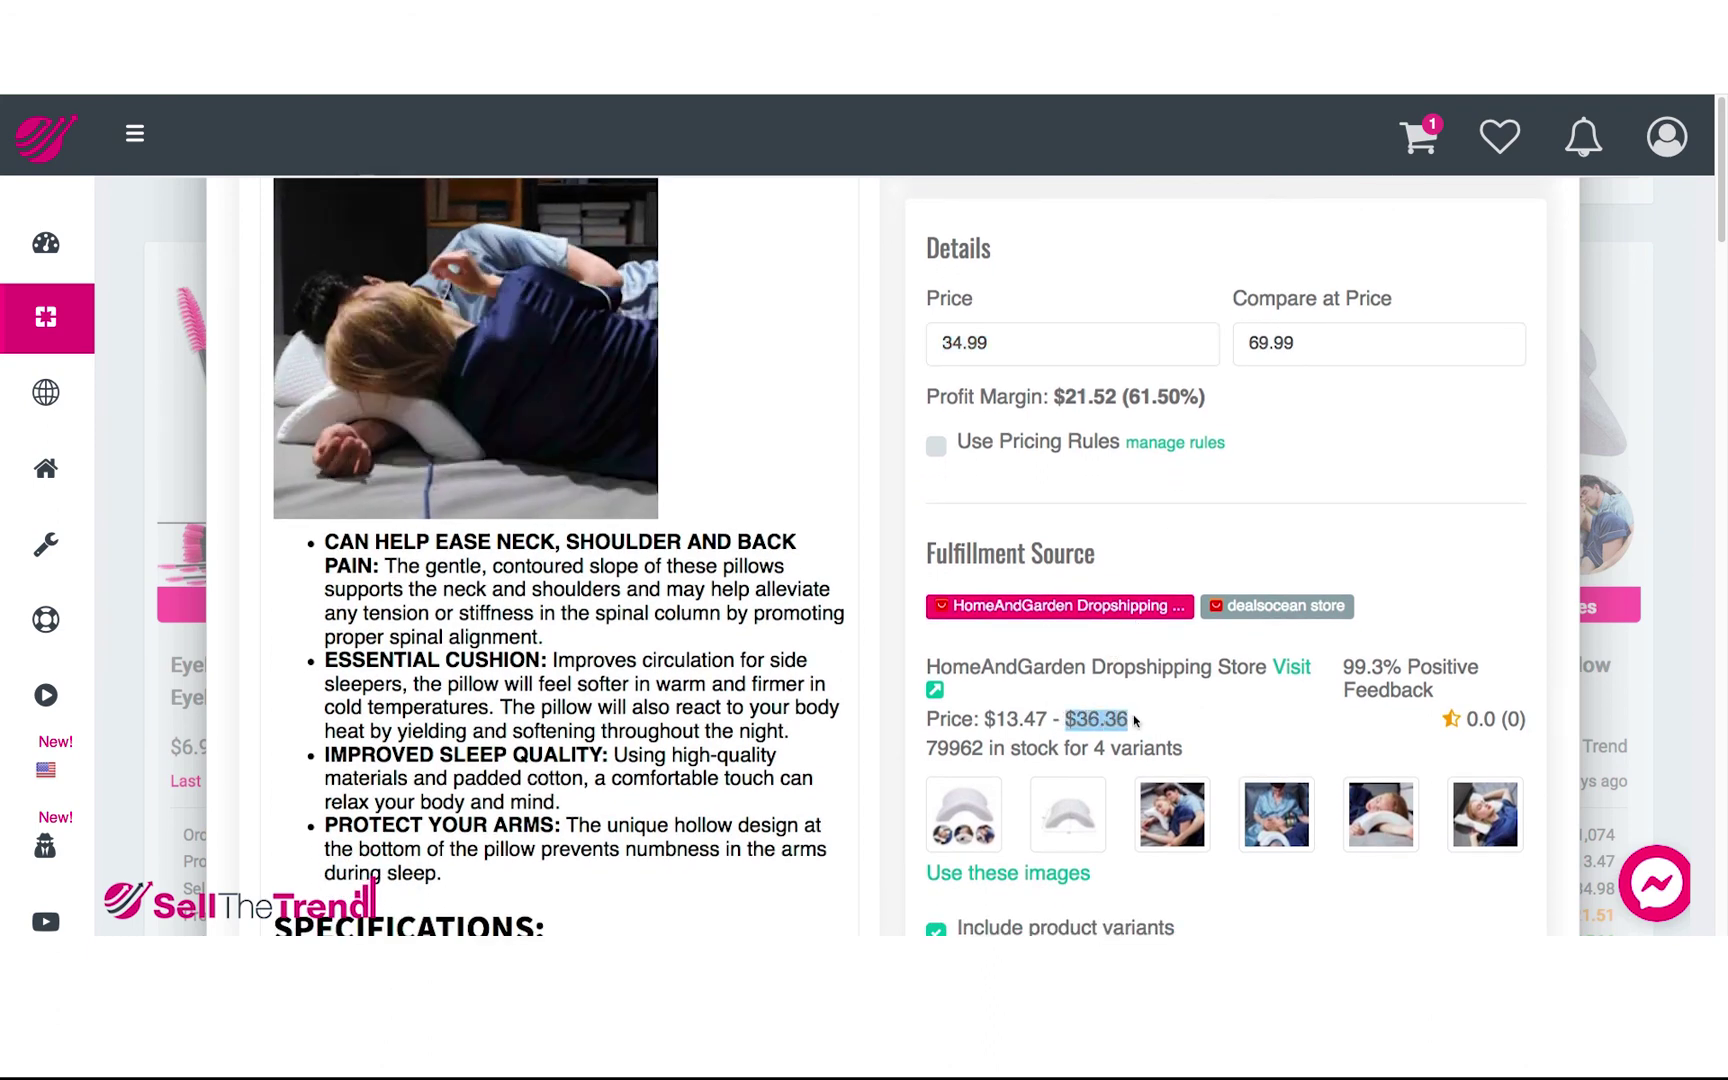
{"action": "double_click", "coordinate": [985, 343]}
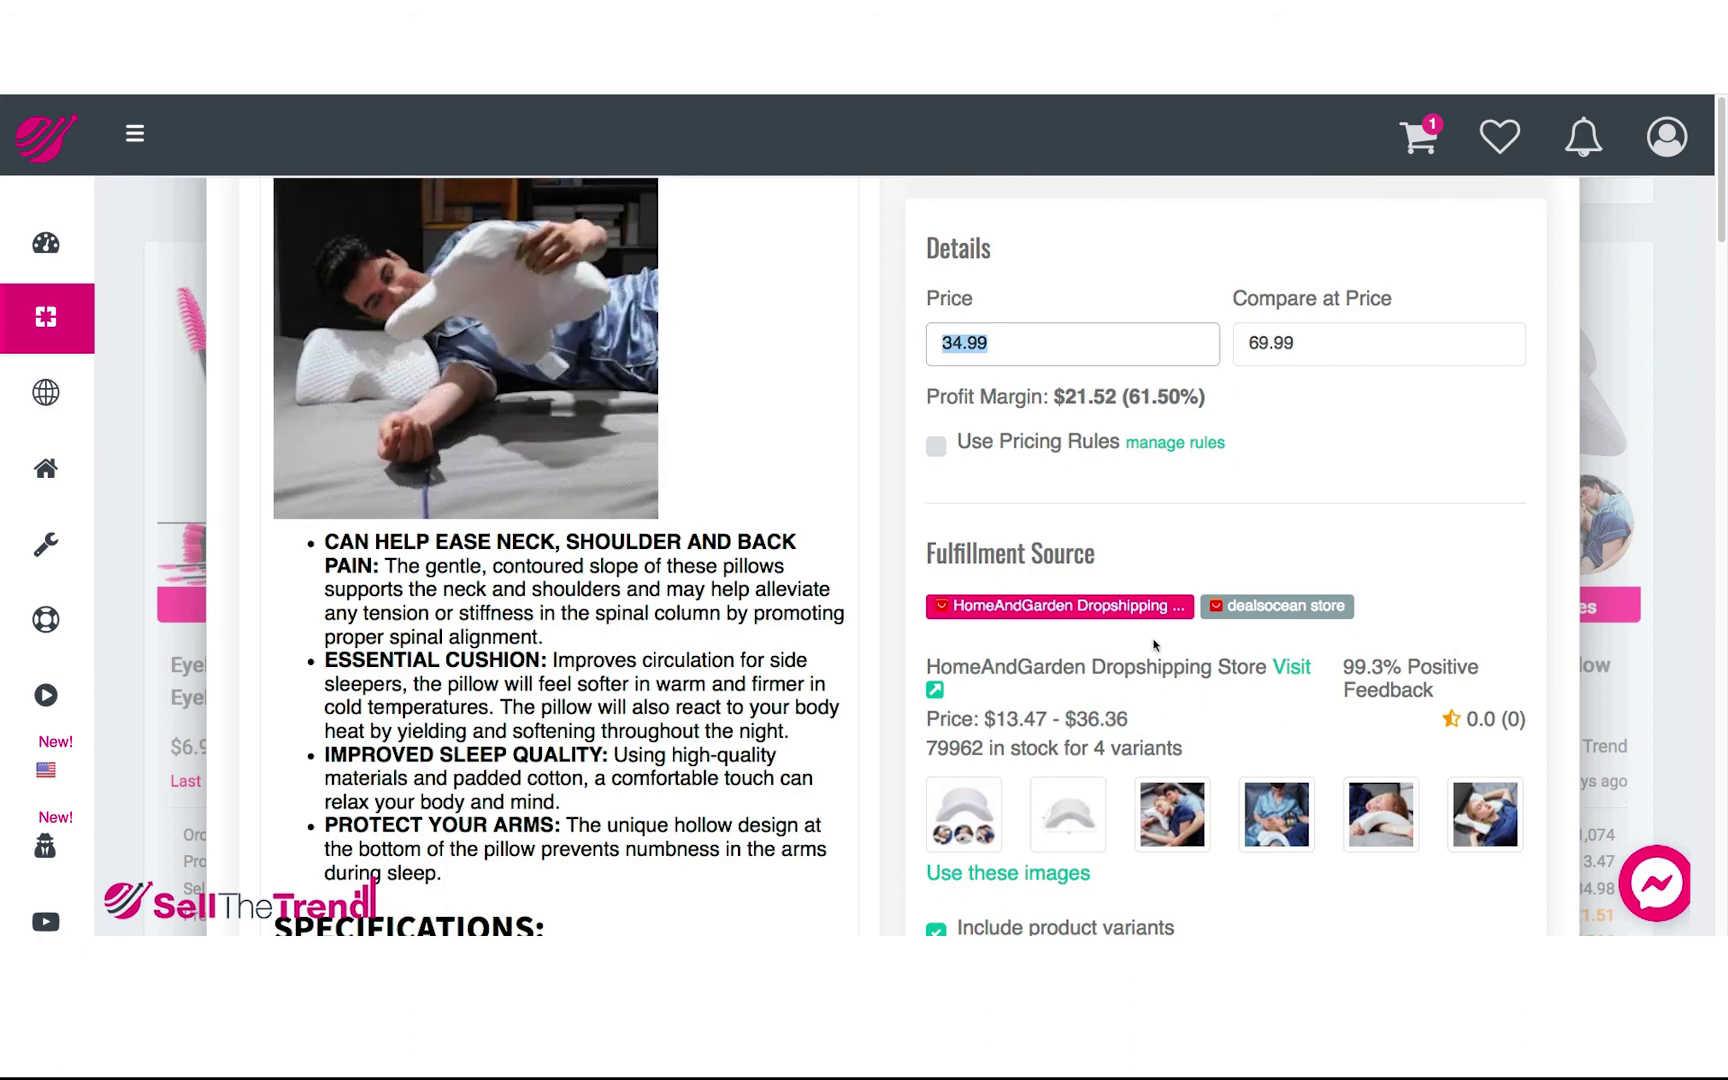
{"action": "scroll", "coordinate": [1122, 487], "scroll_direction": "down", "scroll_amount": 1}
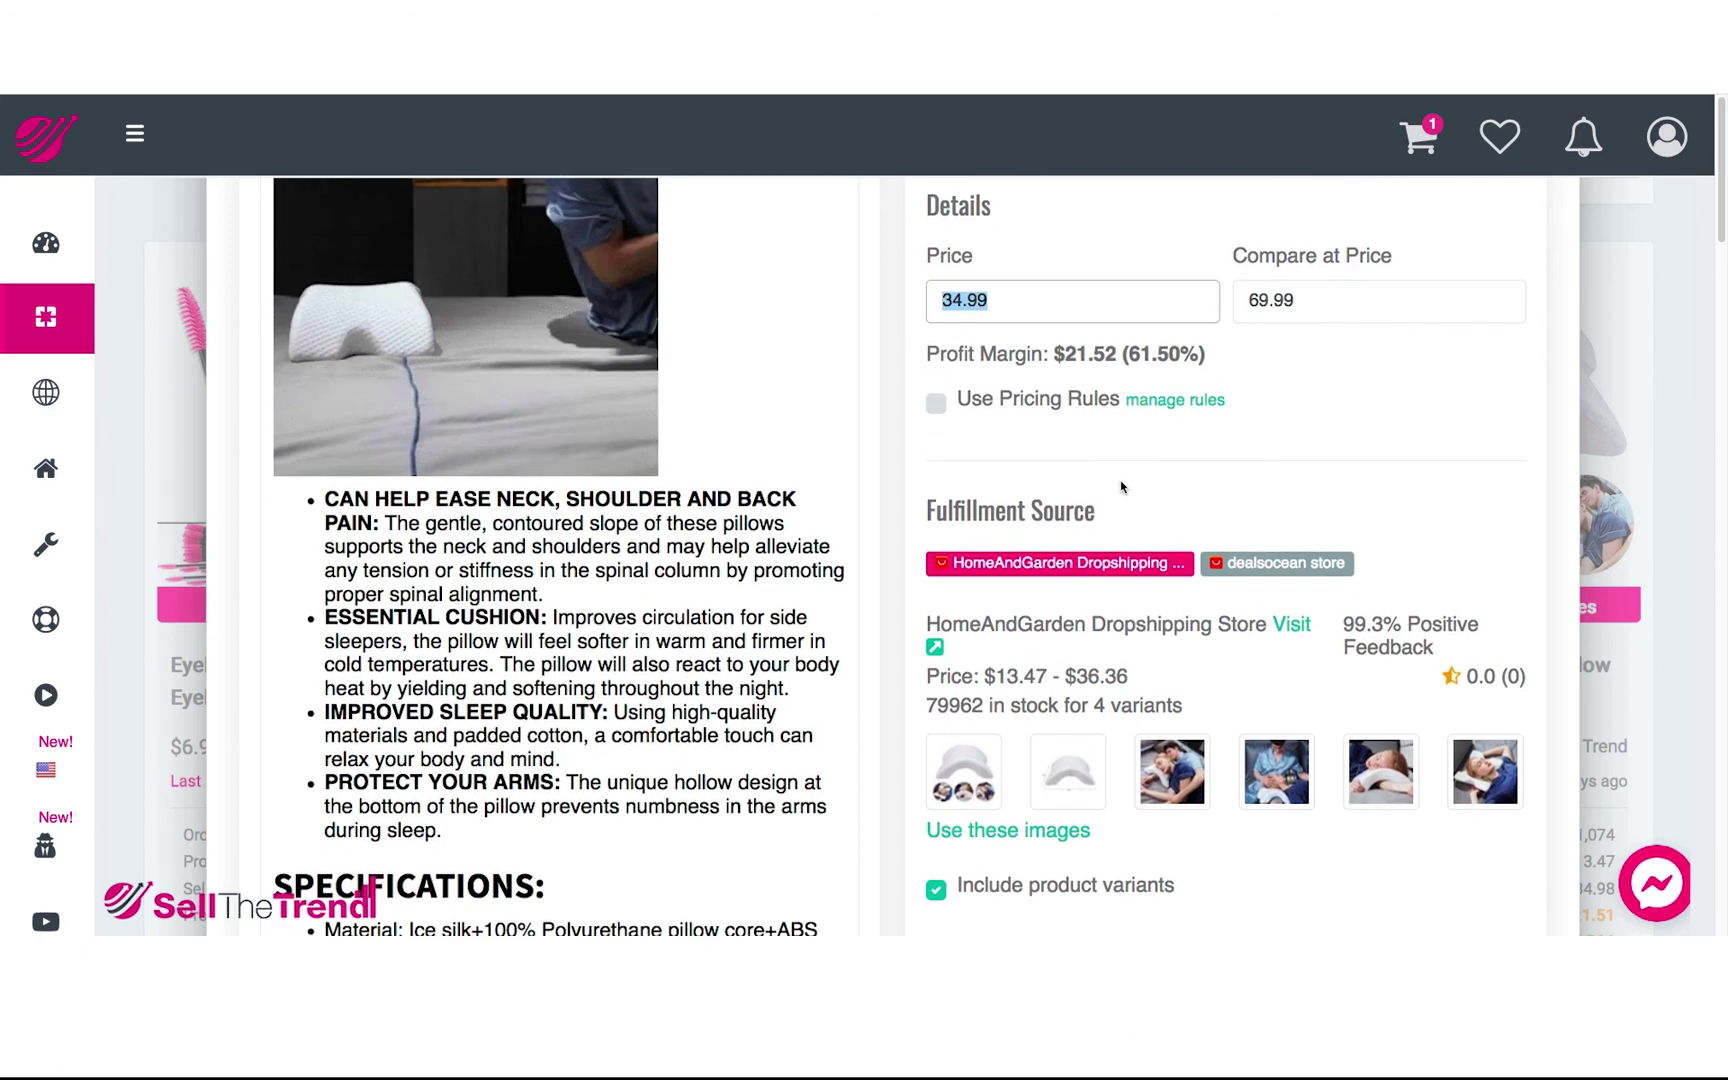
{"action": "left_click", "coordinate": [937, 404]}
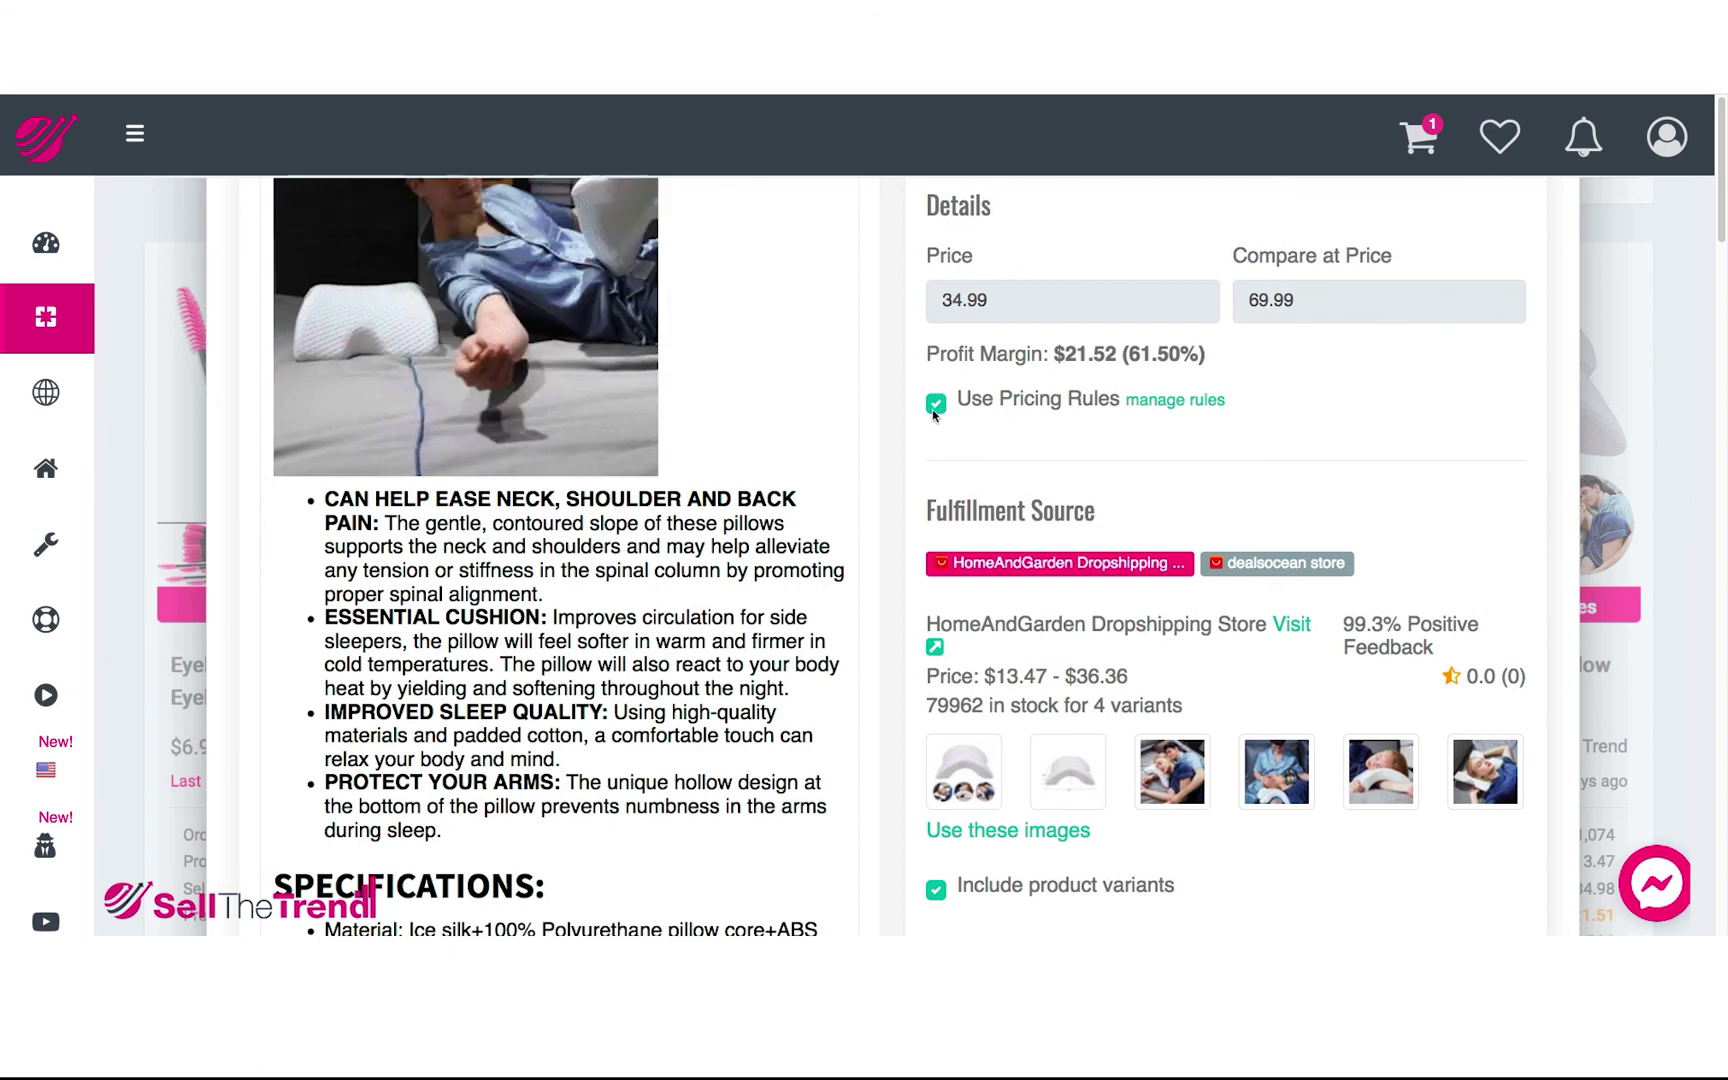
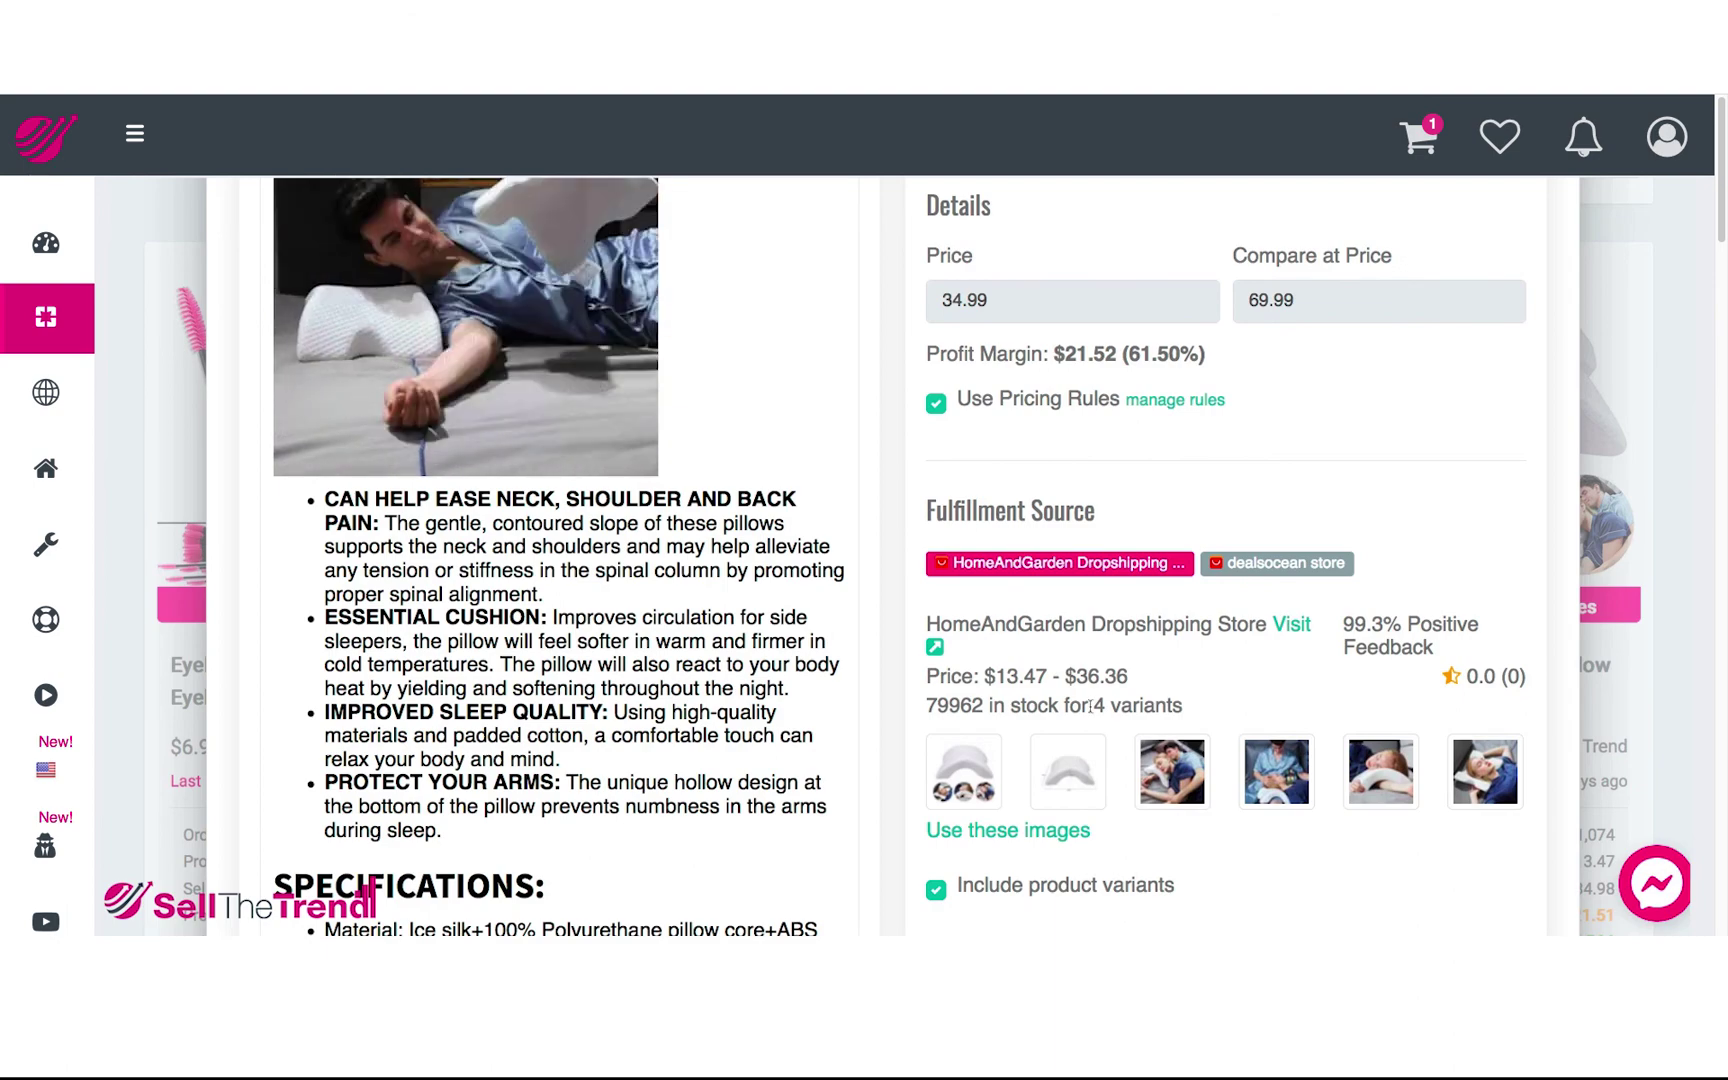
Step: Reopen the fulfillment source's AliExpress listing and check the prices of the 1-pack and 2-pack pillow variants
{"action": "scroll", "coordinate": [1290, 592], "scroll_direction": "down", "scroll_amount": 1}
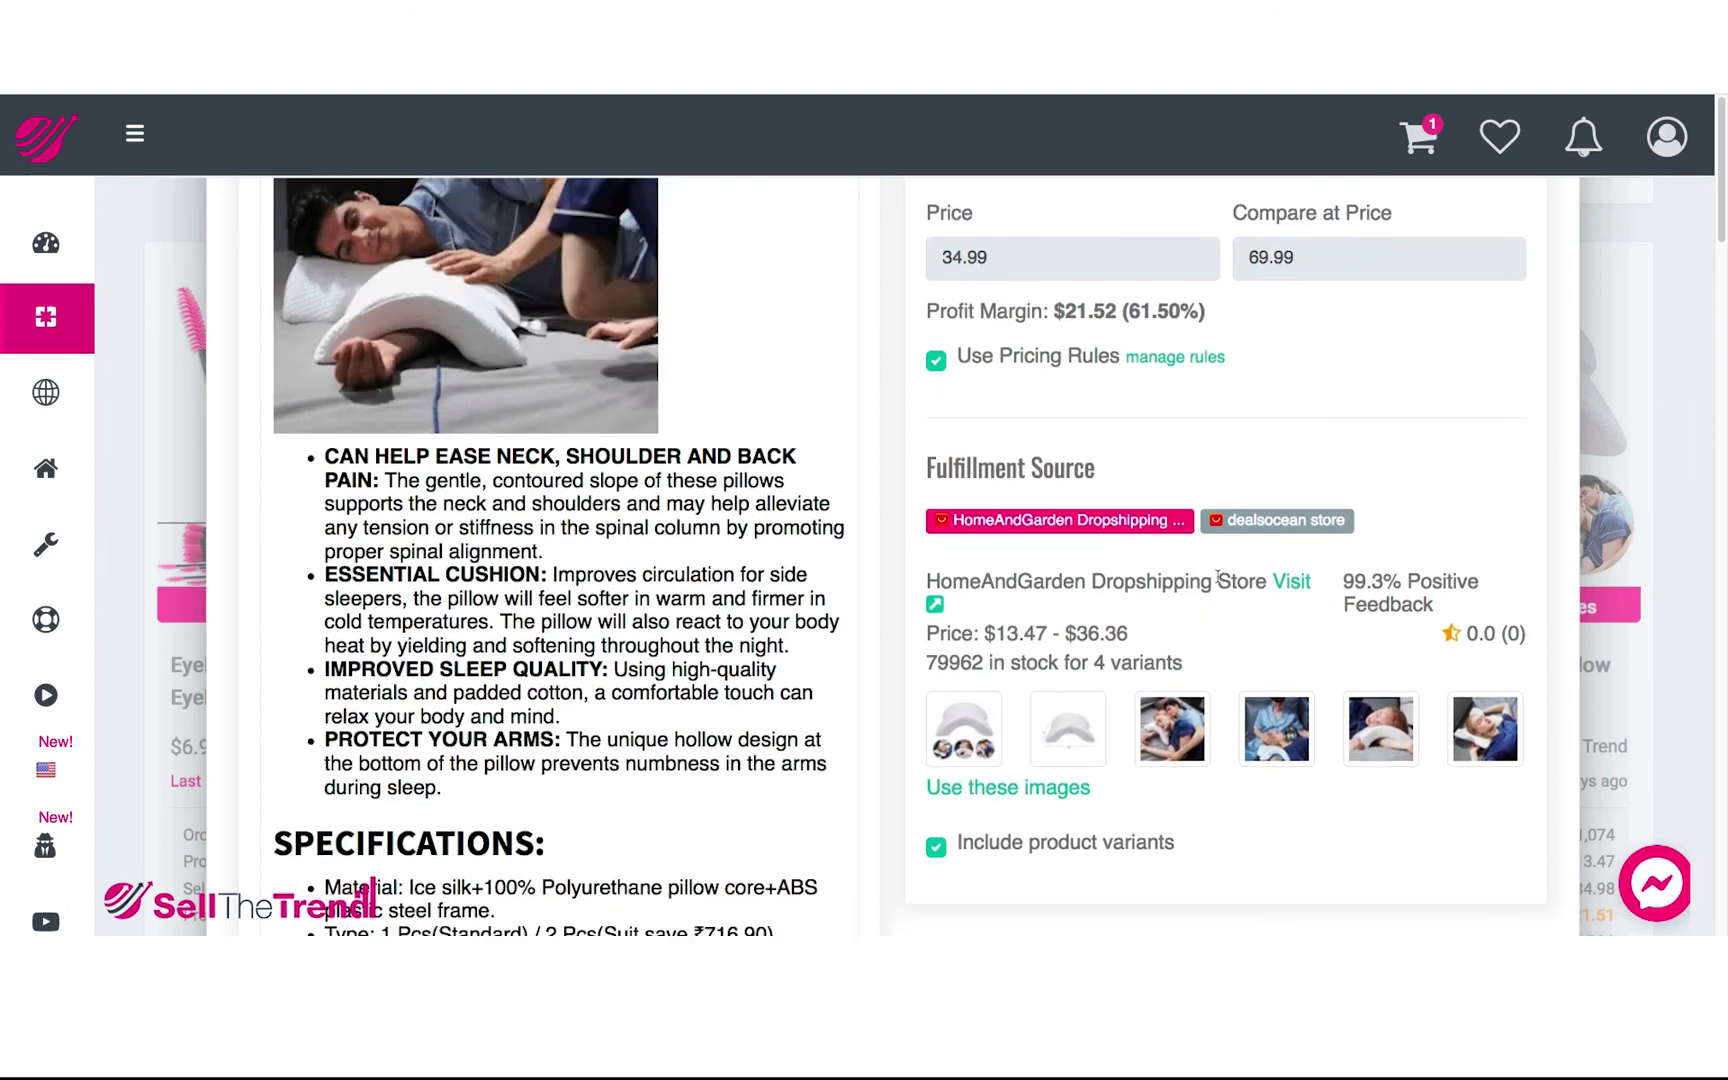
{"action": "left_click", "coordinate": [1290, 584]}
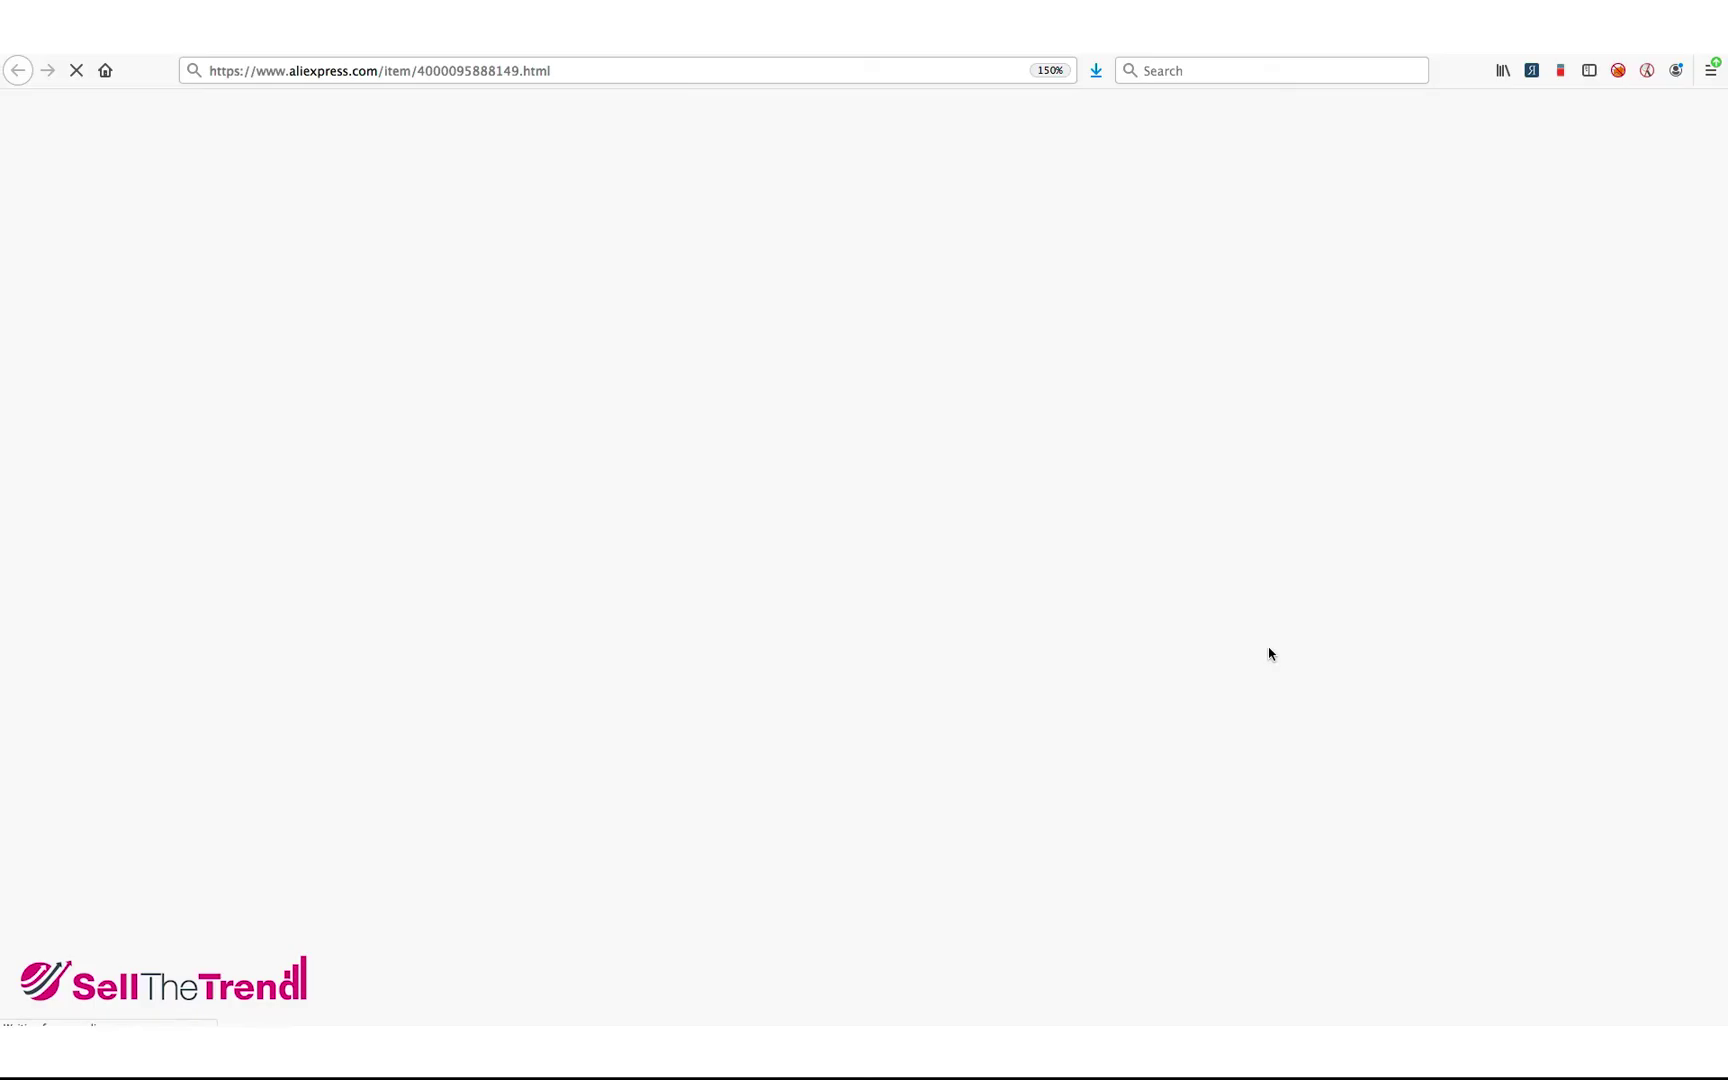
{"action": "scroll", "coordinate": [757, 635], "scroll_direction": "down", "scroll_amount": 3}
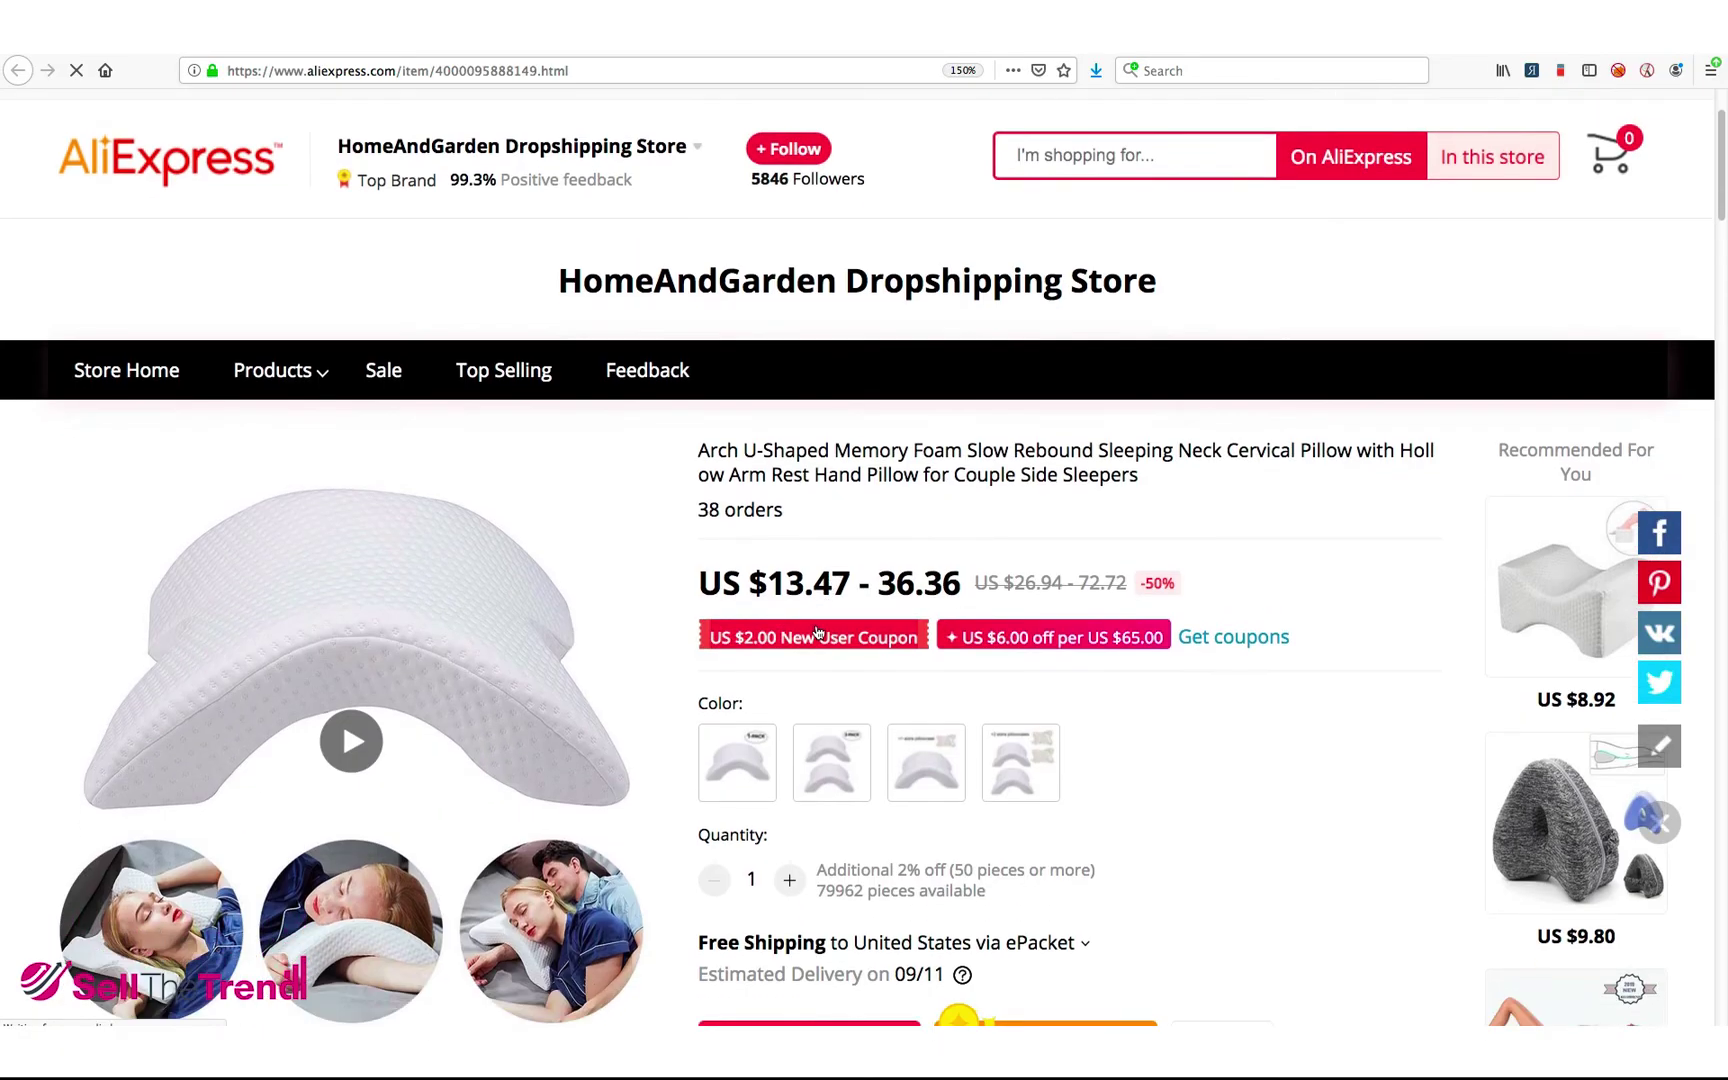
{"action": "left_click", "coordinate": [757, 635]}
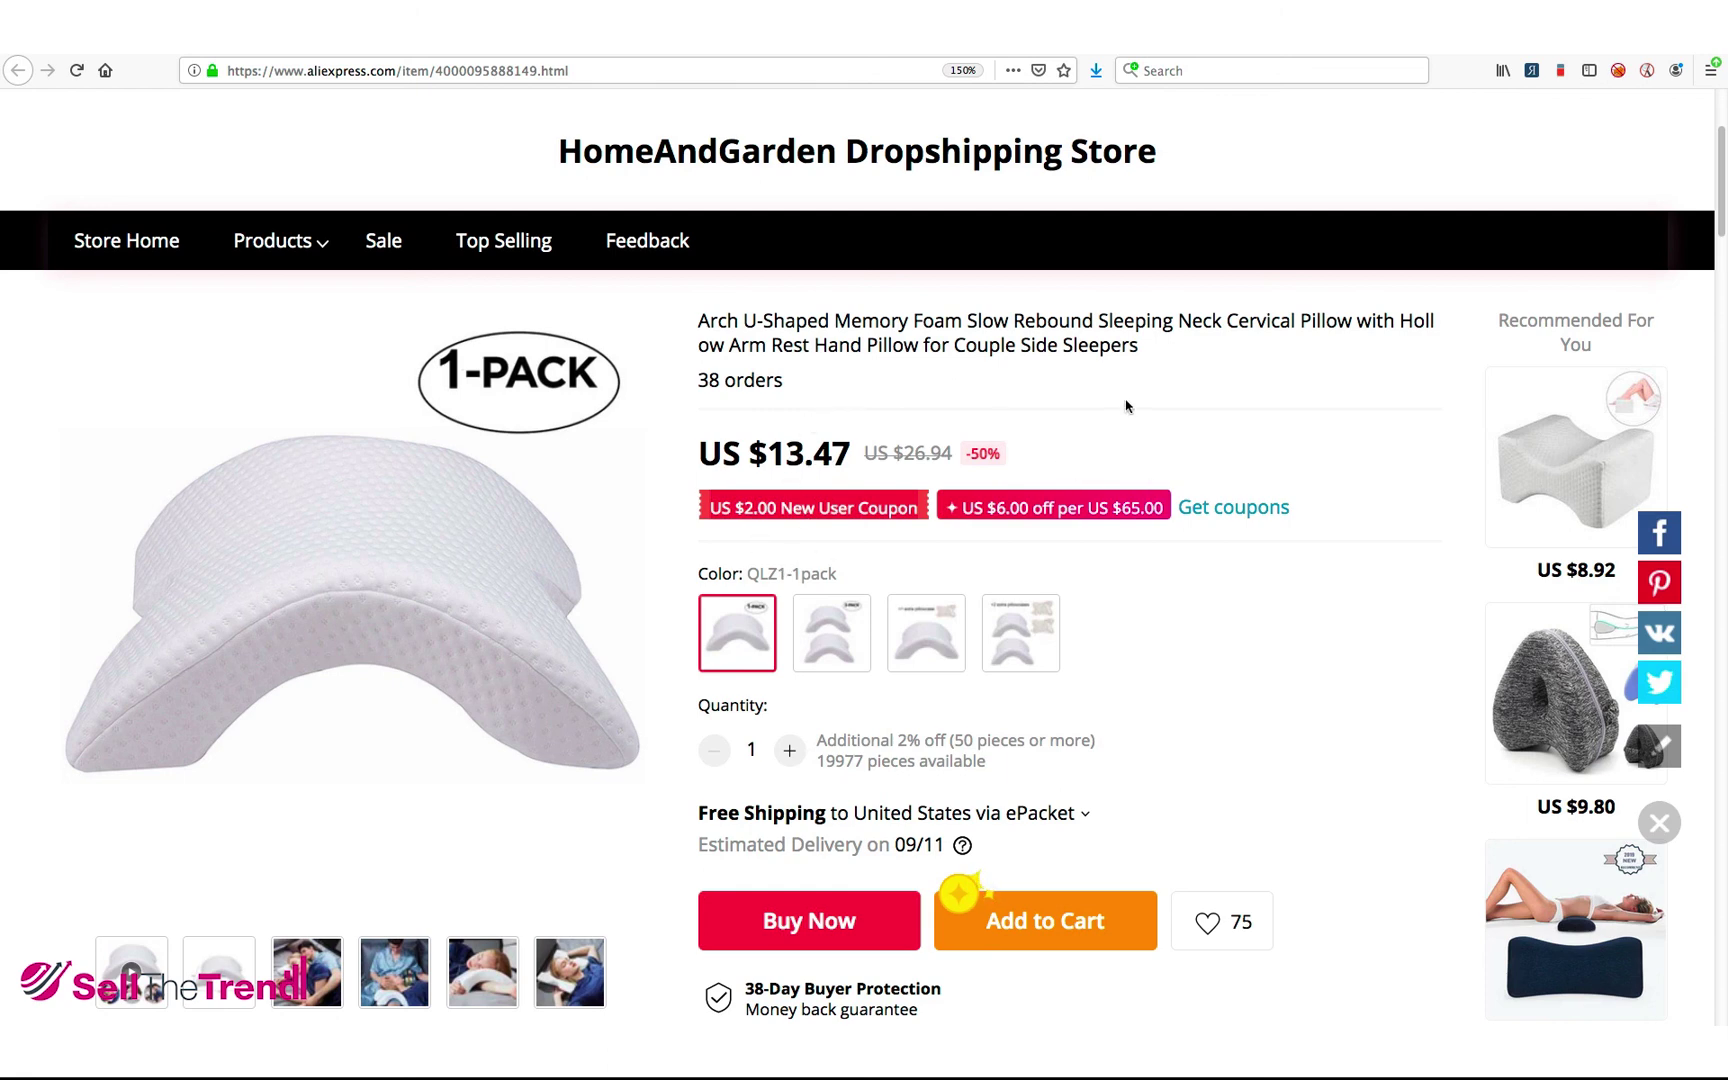
{"action": "left_click", "coordinate": [829, 637]}
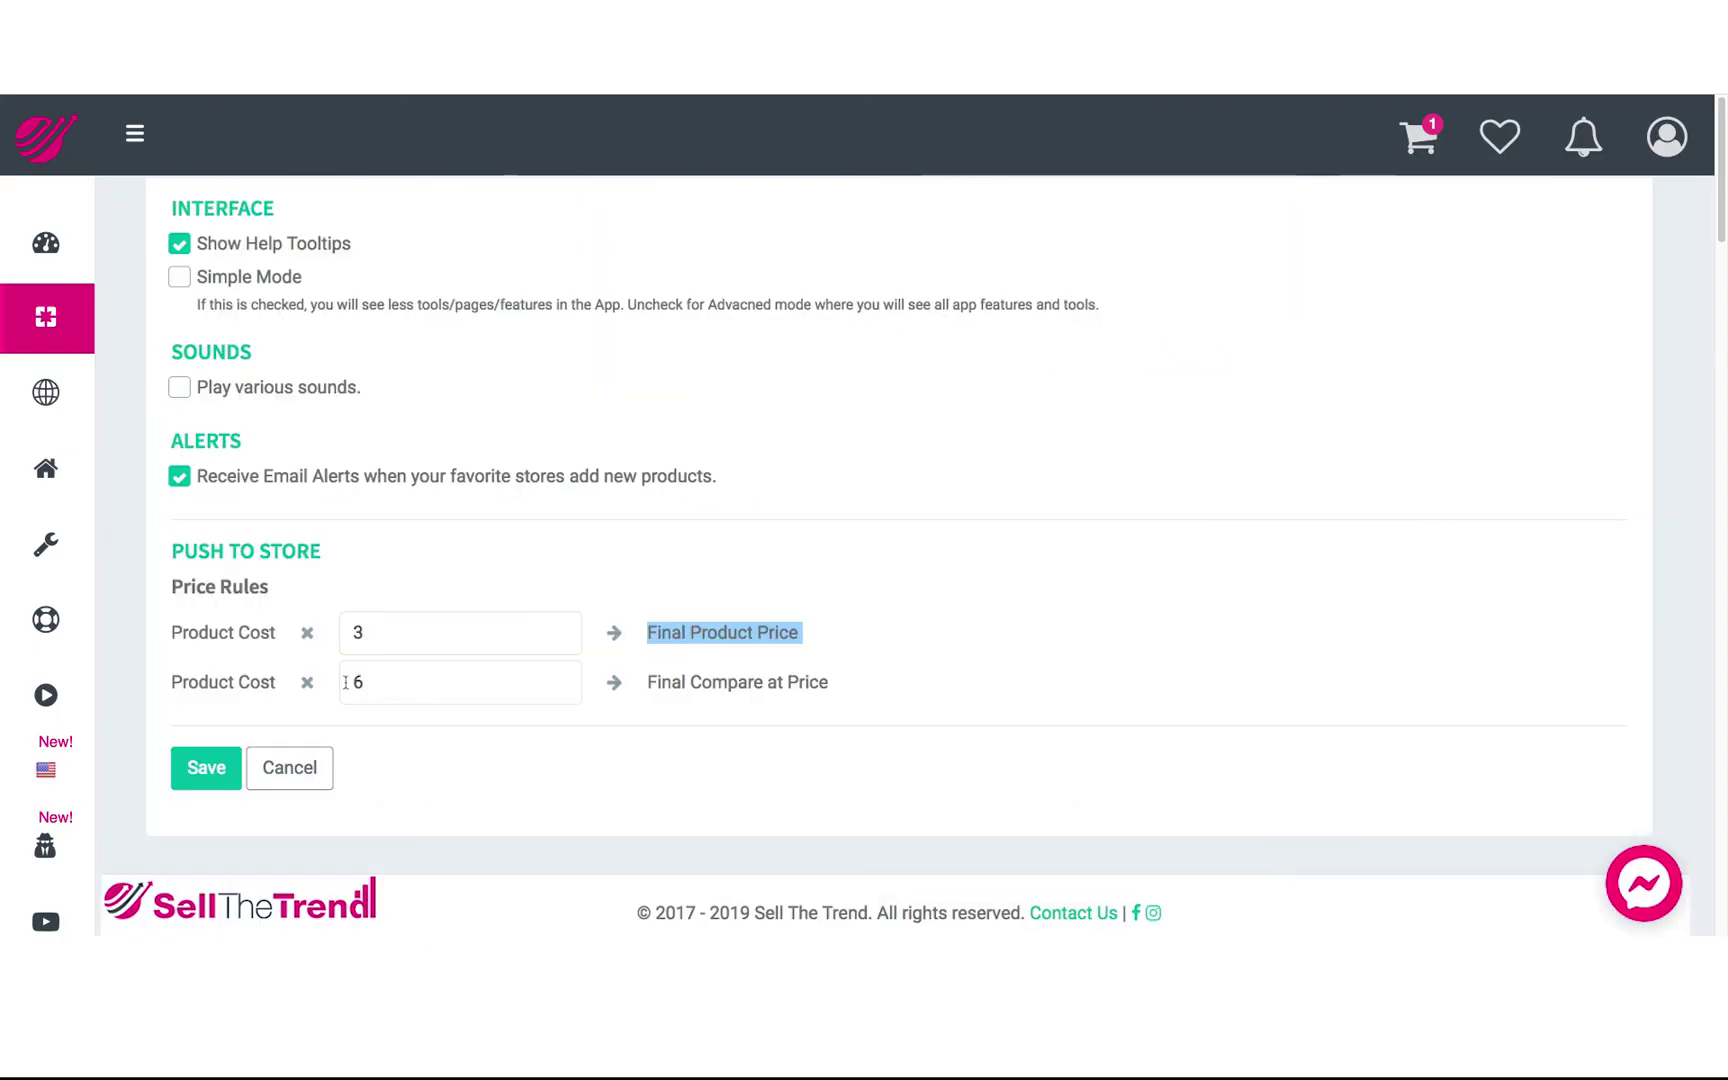
Step: Review the Push to Store price rule multipliers for Final Product Price and Final Compare at Price in the settings
{"action": "left_click", "coordinate": [350, 632]}
{"action": "left_click", "coordinate": [742, 597]}
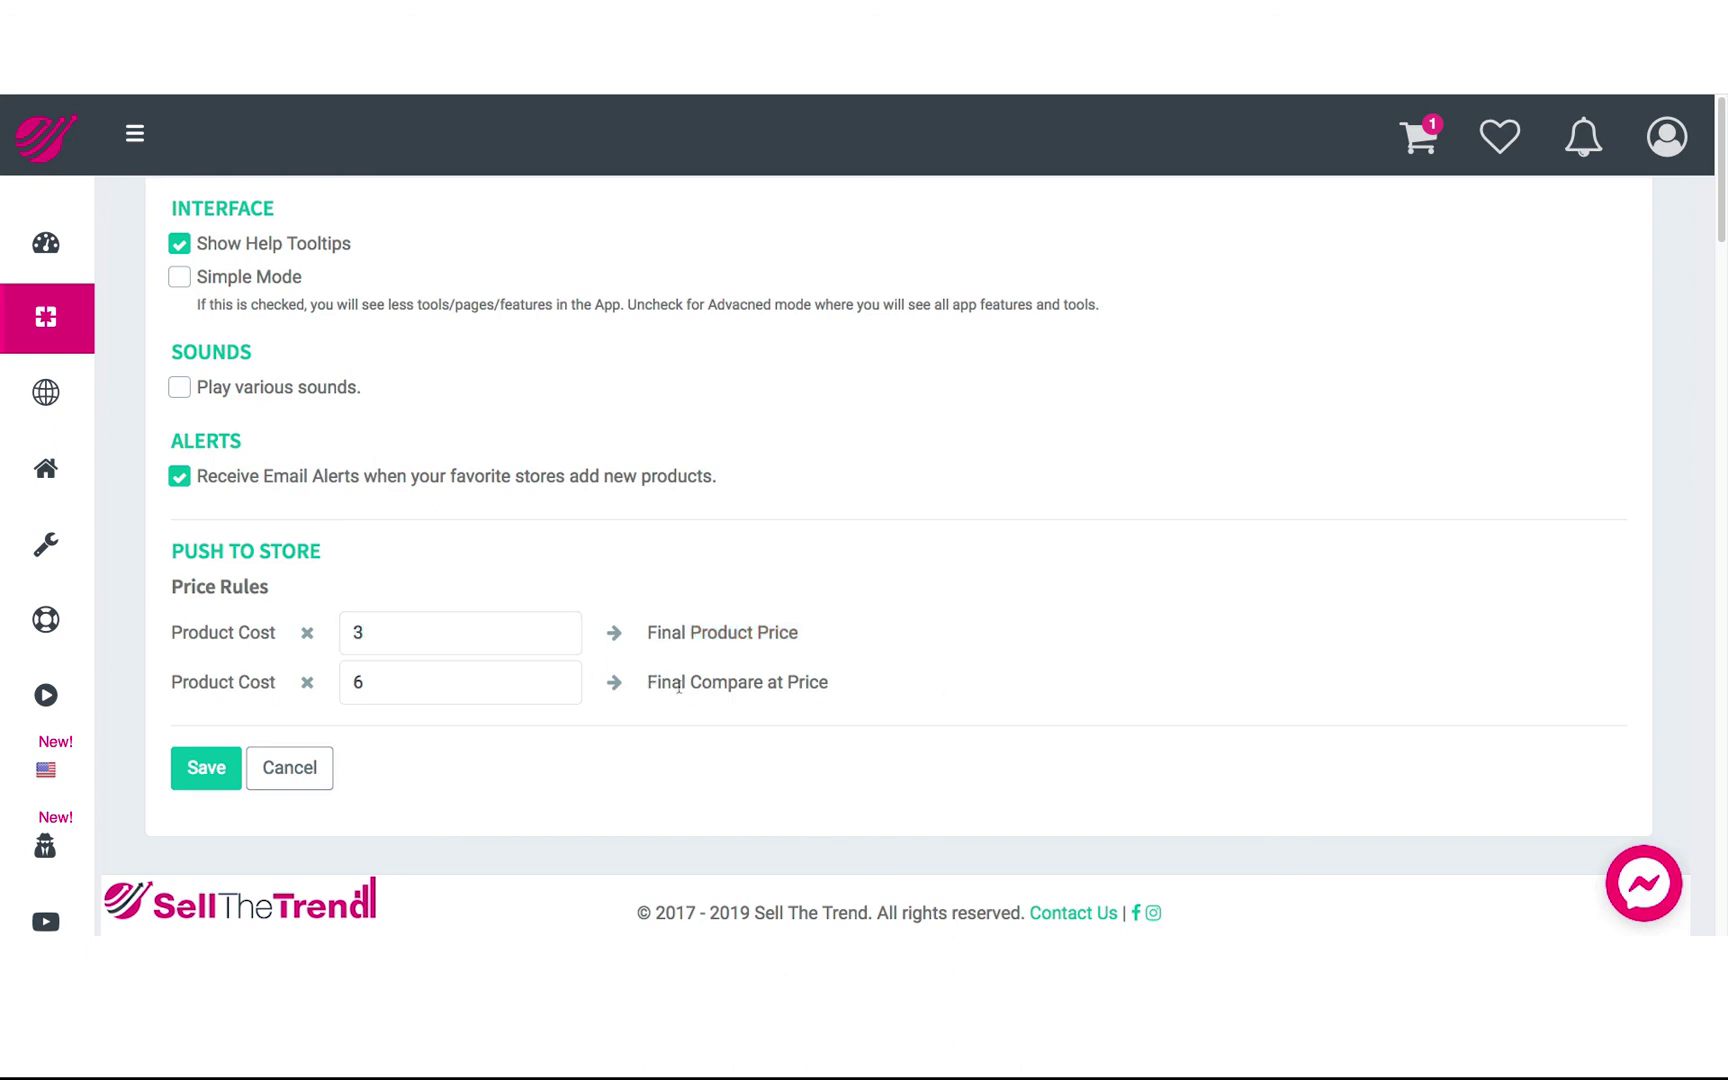
{"action": "left_click_drag", "start_coordinate": [647, 682], "coordinate": [838, 682]}
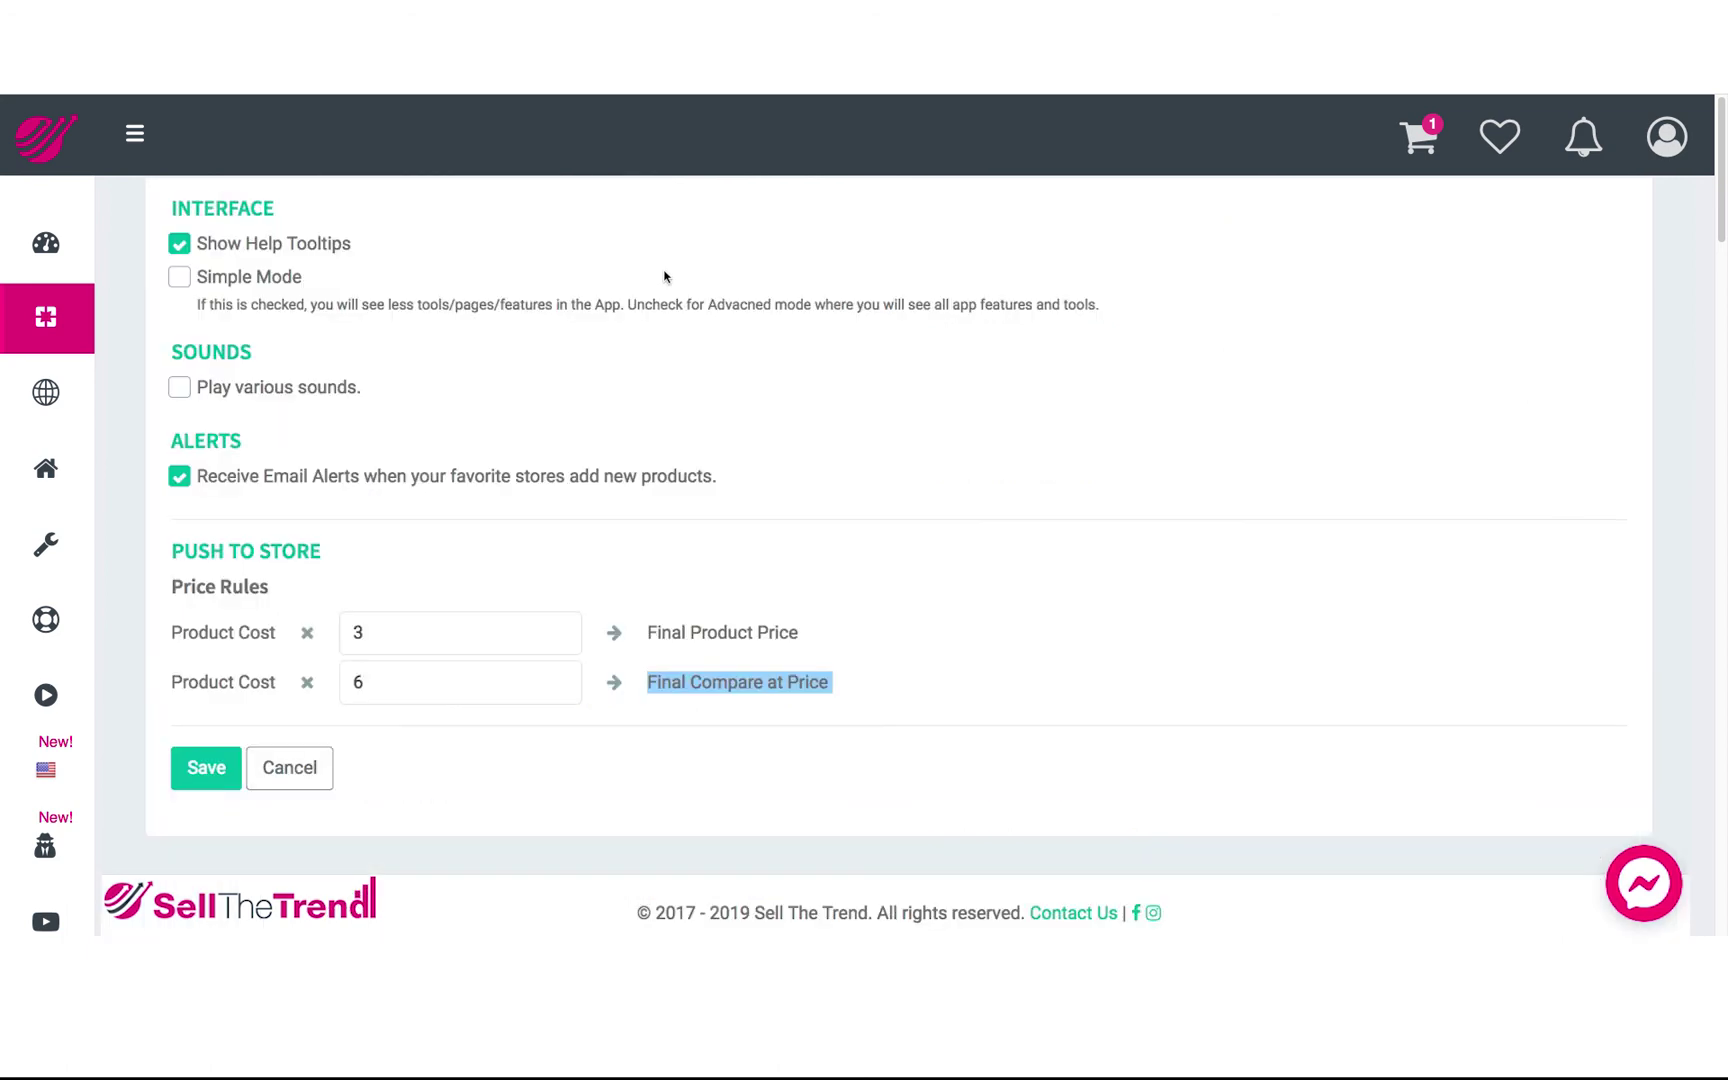
{"action": "left_click_drag", "start_coordinate": [364, 682], "coordinate": [343, 681]}
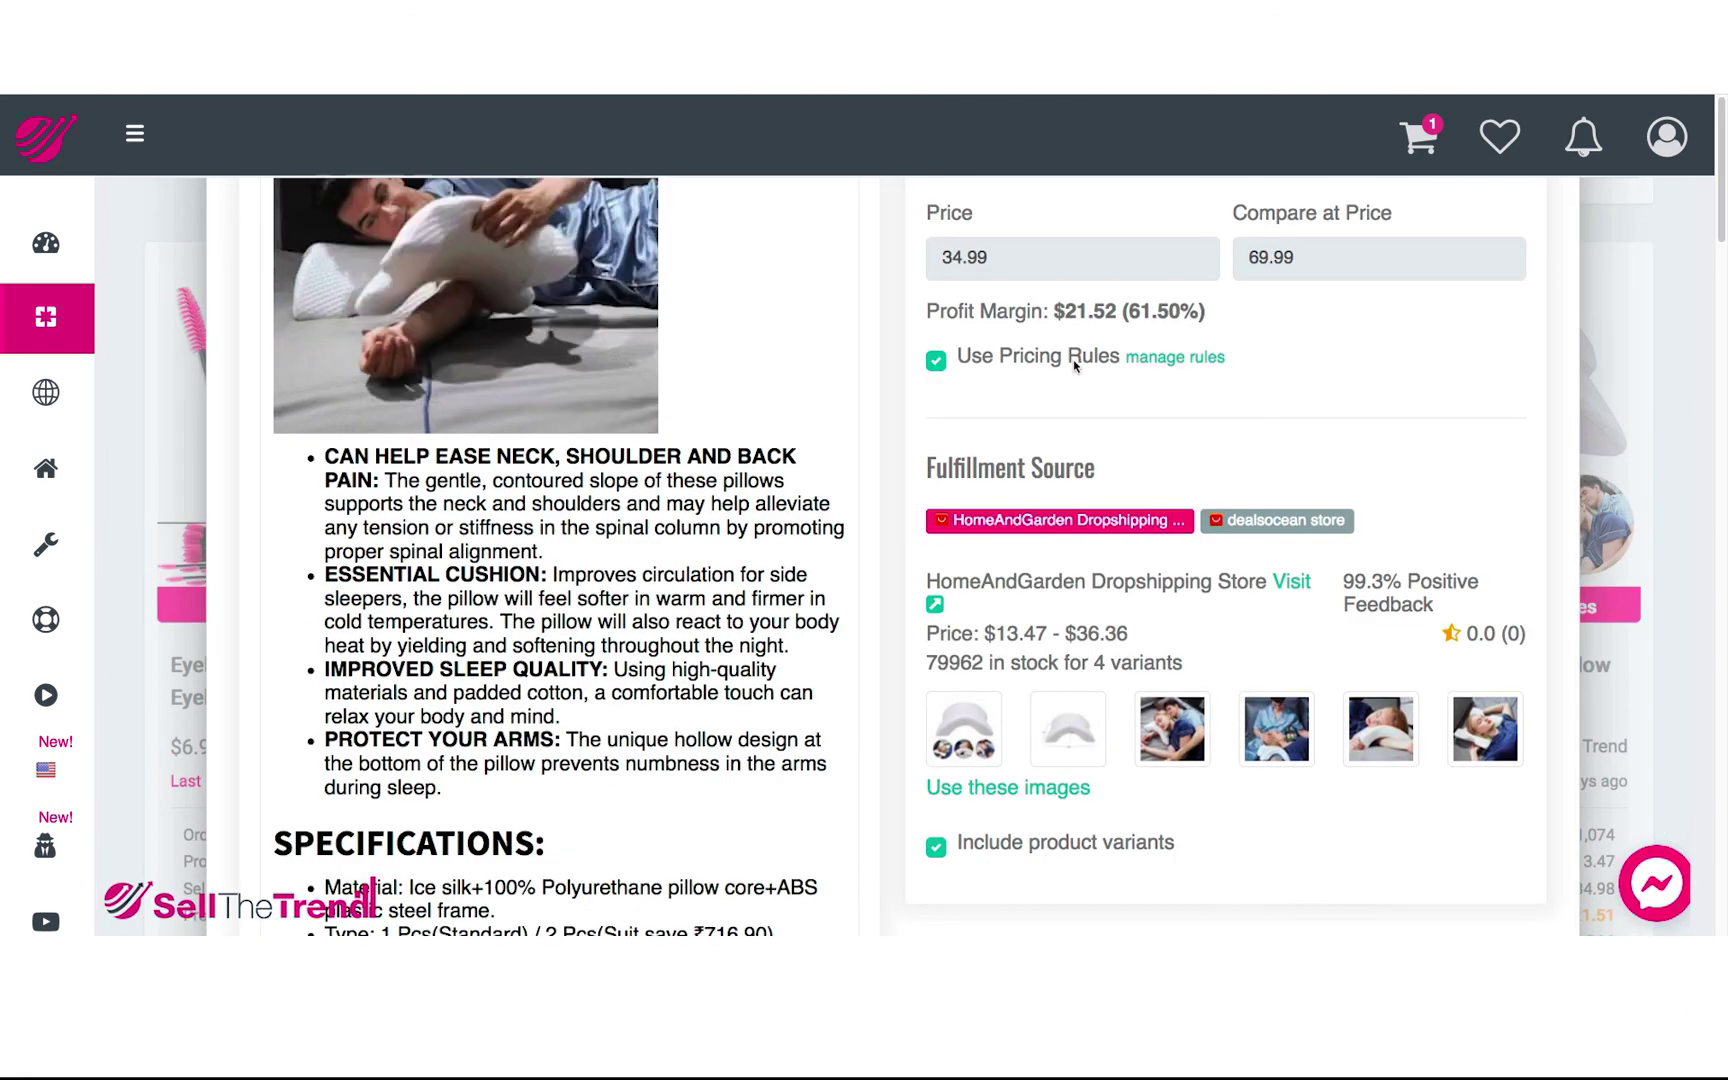
Step: Check the supplier's highest variant price and pricing options on the import form, and recheck the Final Product Price multiplier
{"action": "scroll", "coordinate": [1033, 368], "scroll_direction": "up", "scroll_amount": 1}
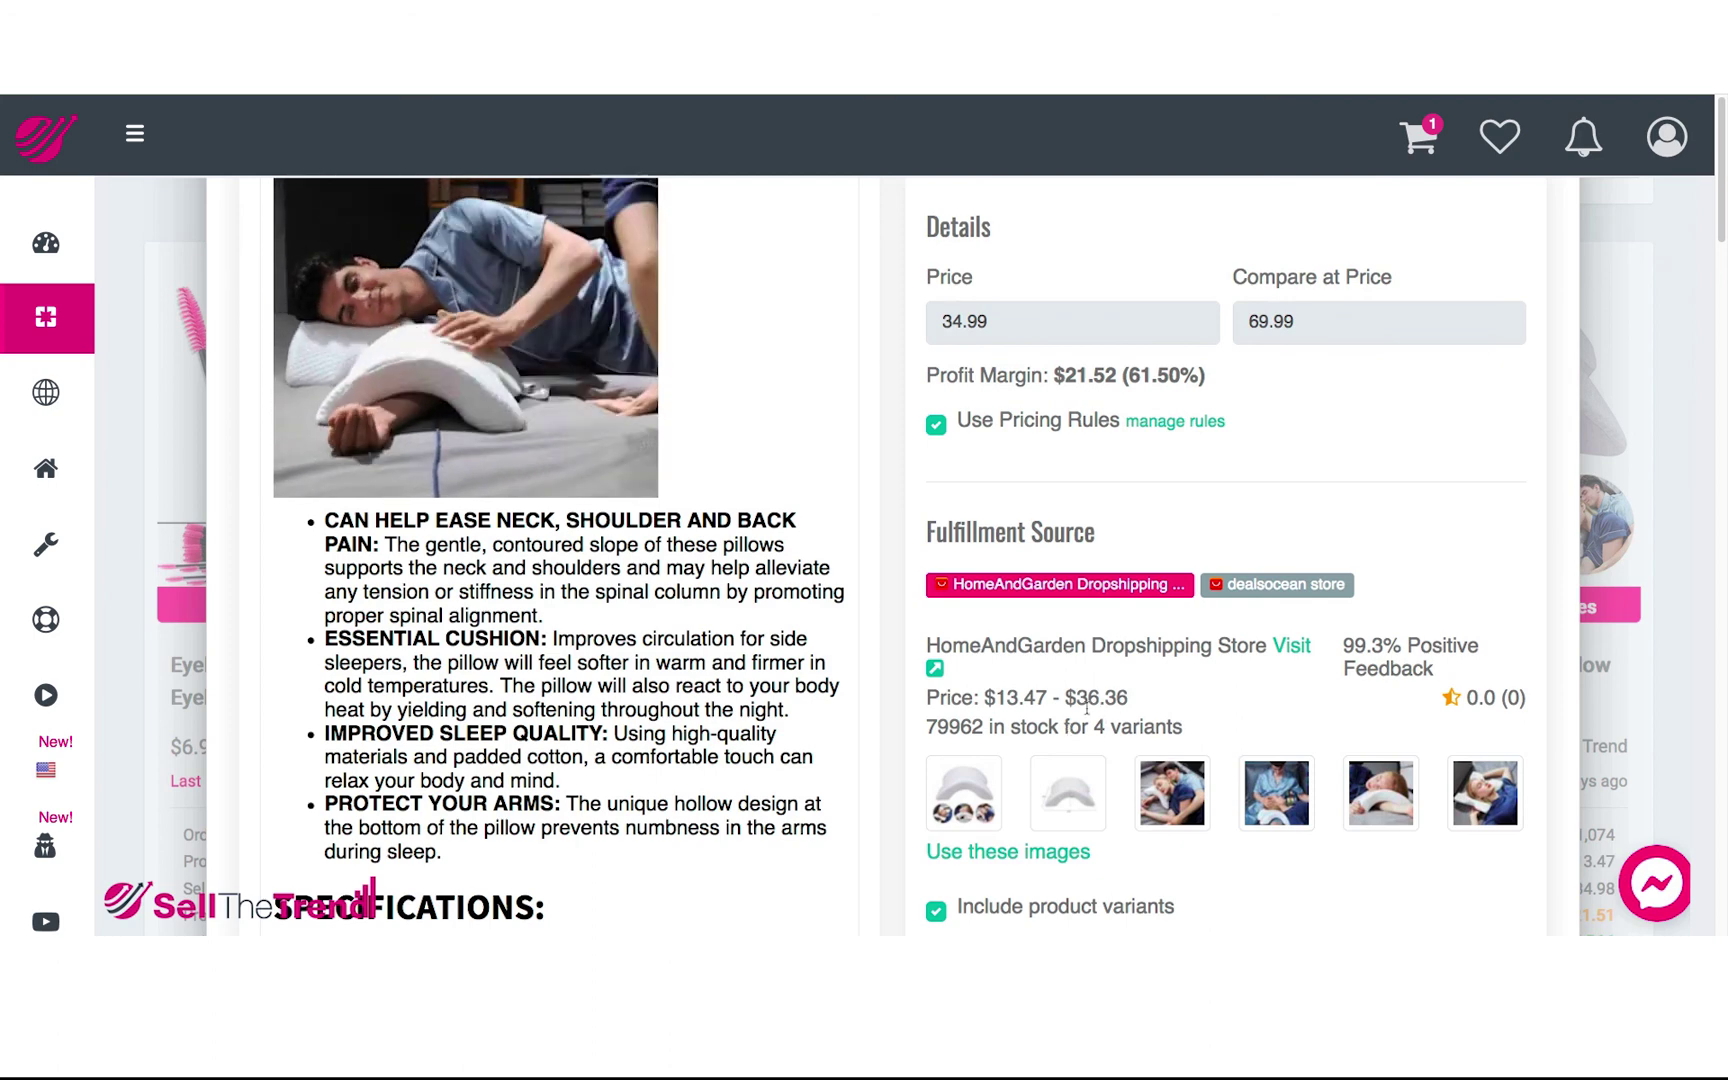
{"action": "left_click_drag", "start_coordinate": [1076, 697], "coordinate": [1130, 700]}
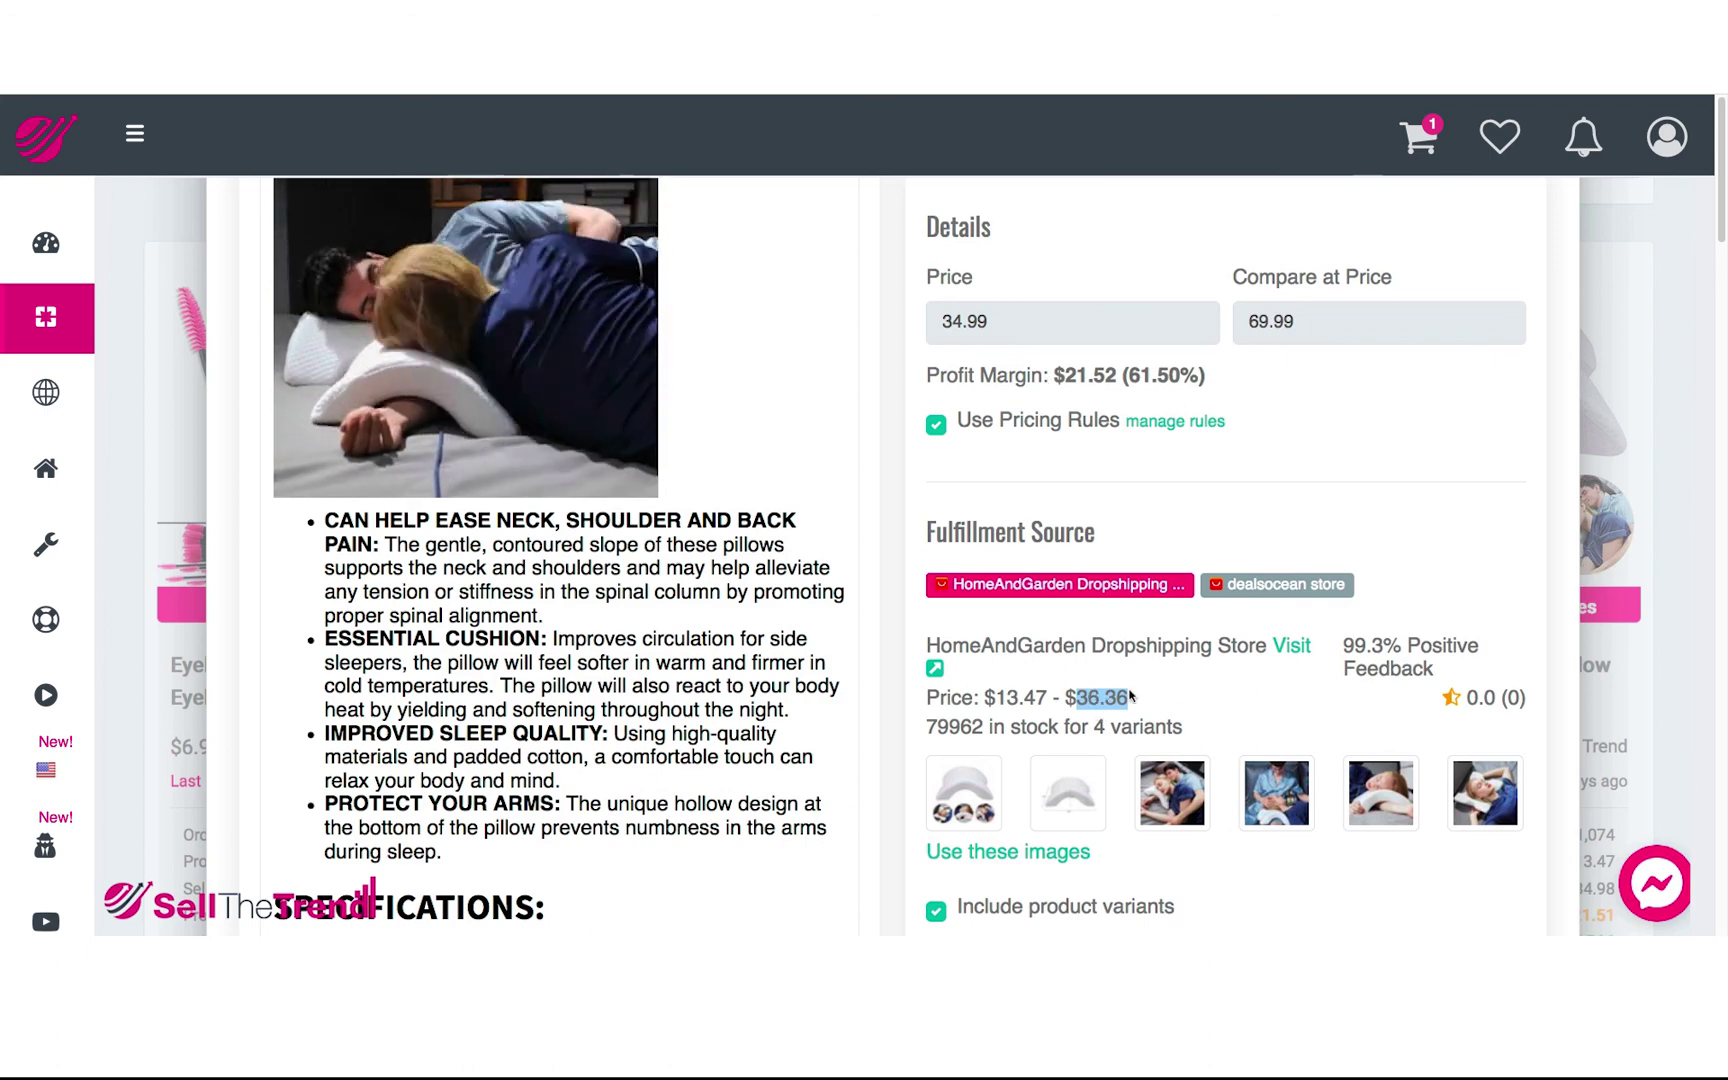
{"action": "scroll", "coordinate": [1128, 698], "scroll_direction": "down", "scroll_amount": 3}
{"action": "scroll", "coordinate": [1124, 698], "scroll_direction": "up", "scroll_amount": 5}
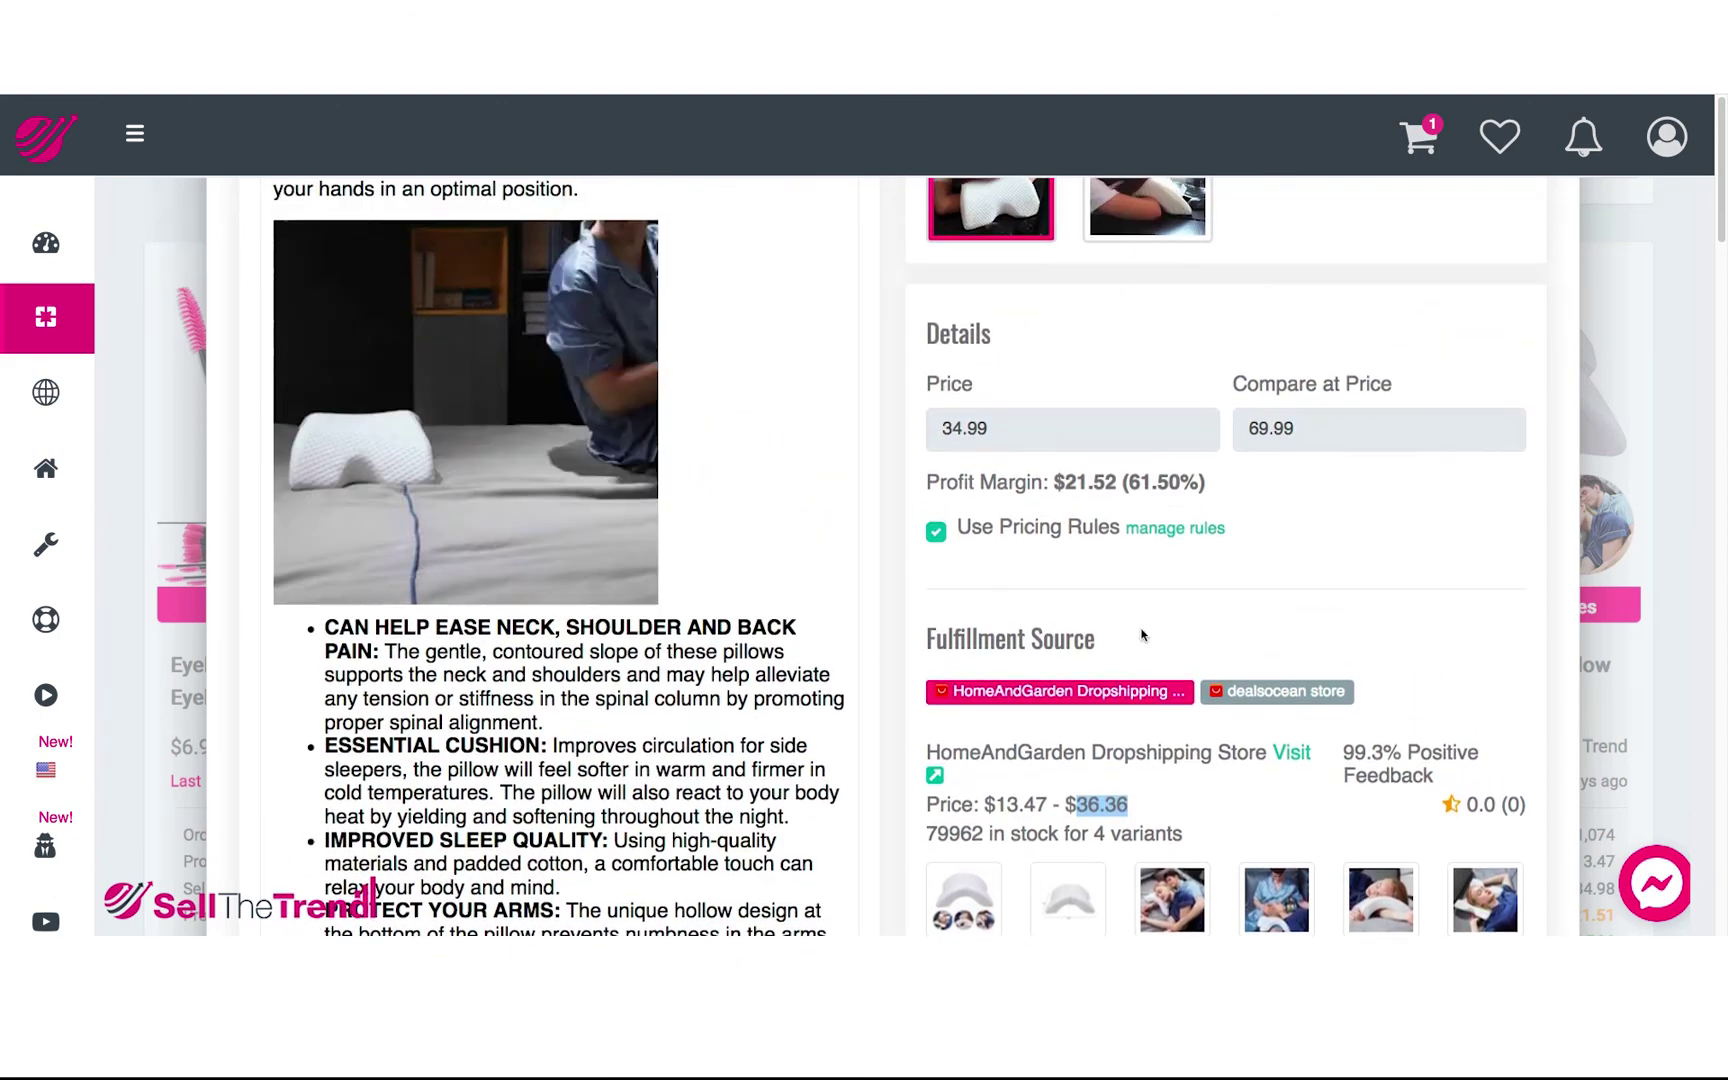
{"action": "scroll", "coordinate": [1130, 635], "scroll_direction": "down", "scroll_amount": 4}
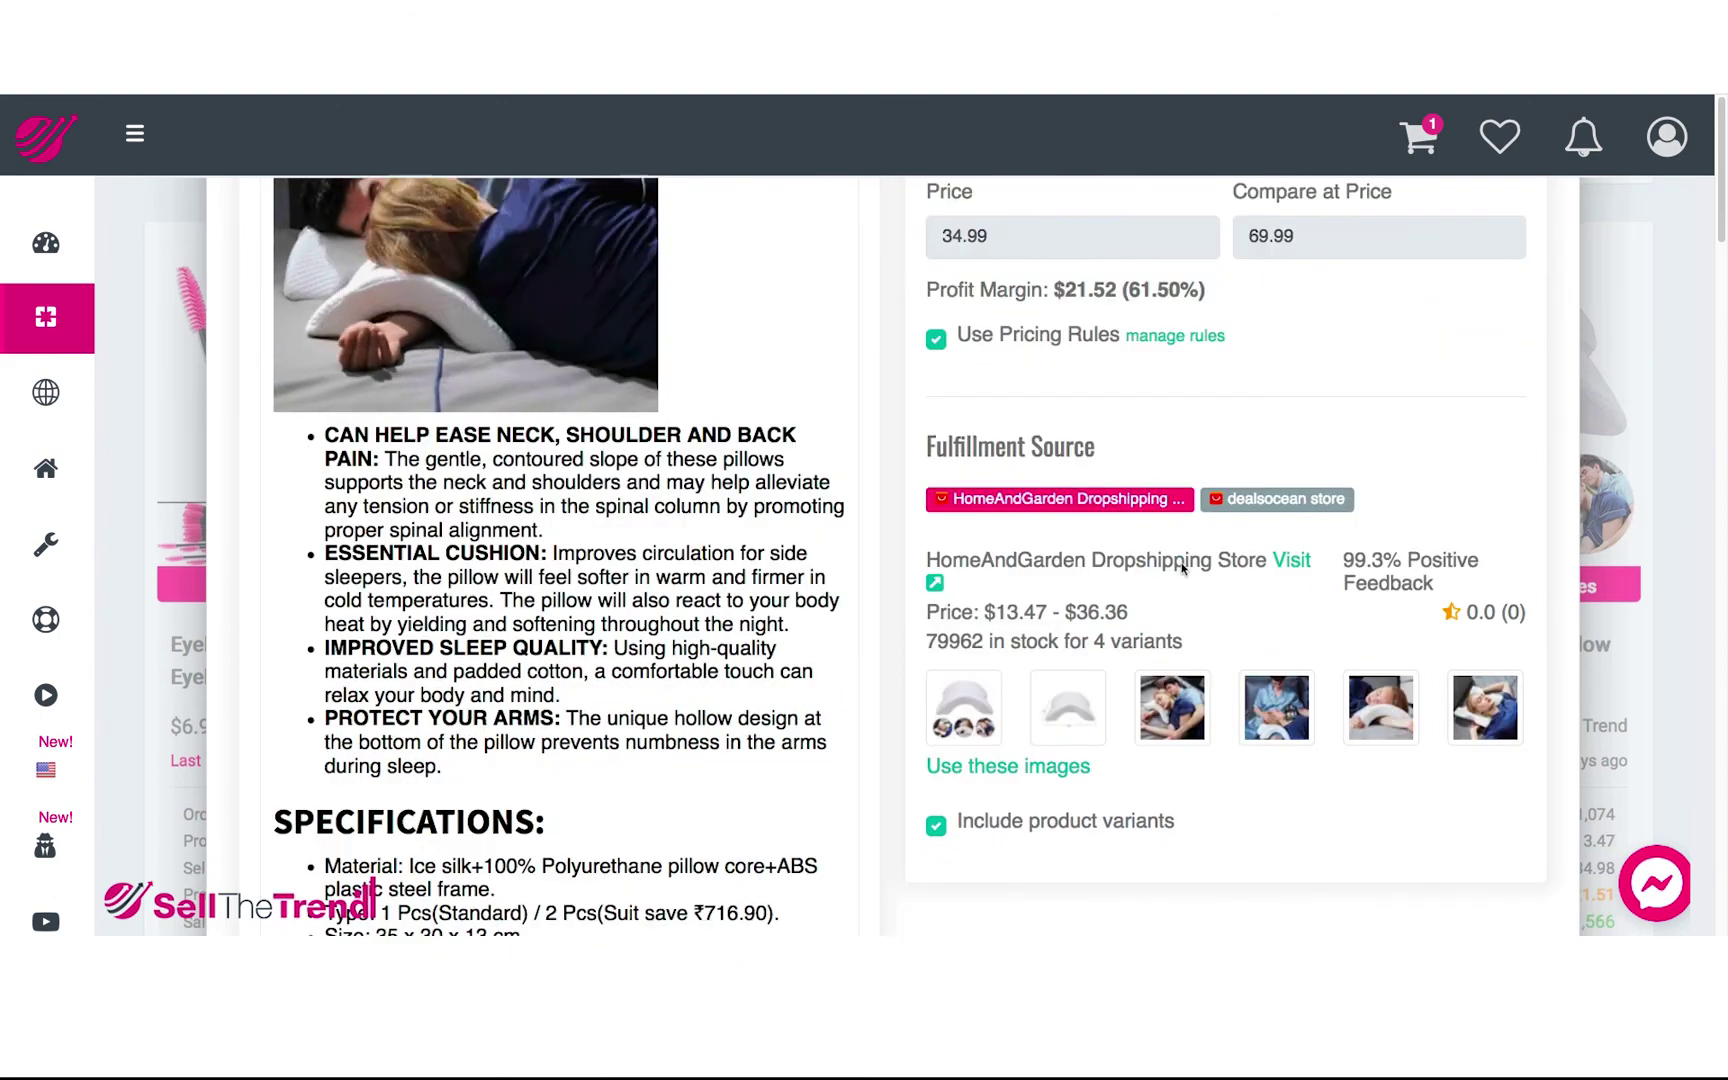
{"action": "scroll", "coordinate": [1220, 512], "scroll_direction": "up", "scroll_amount": 4}
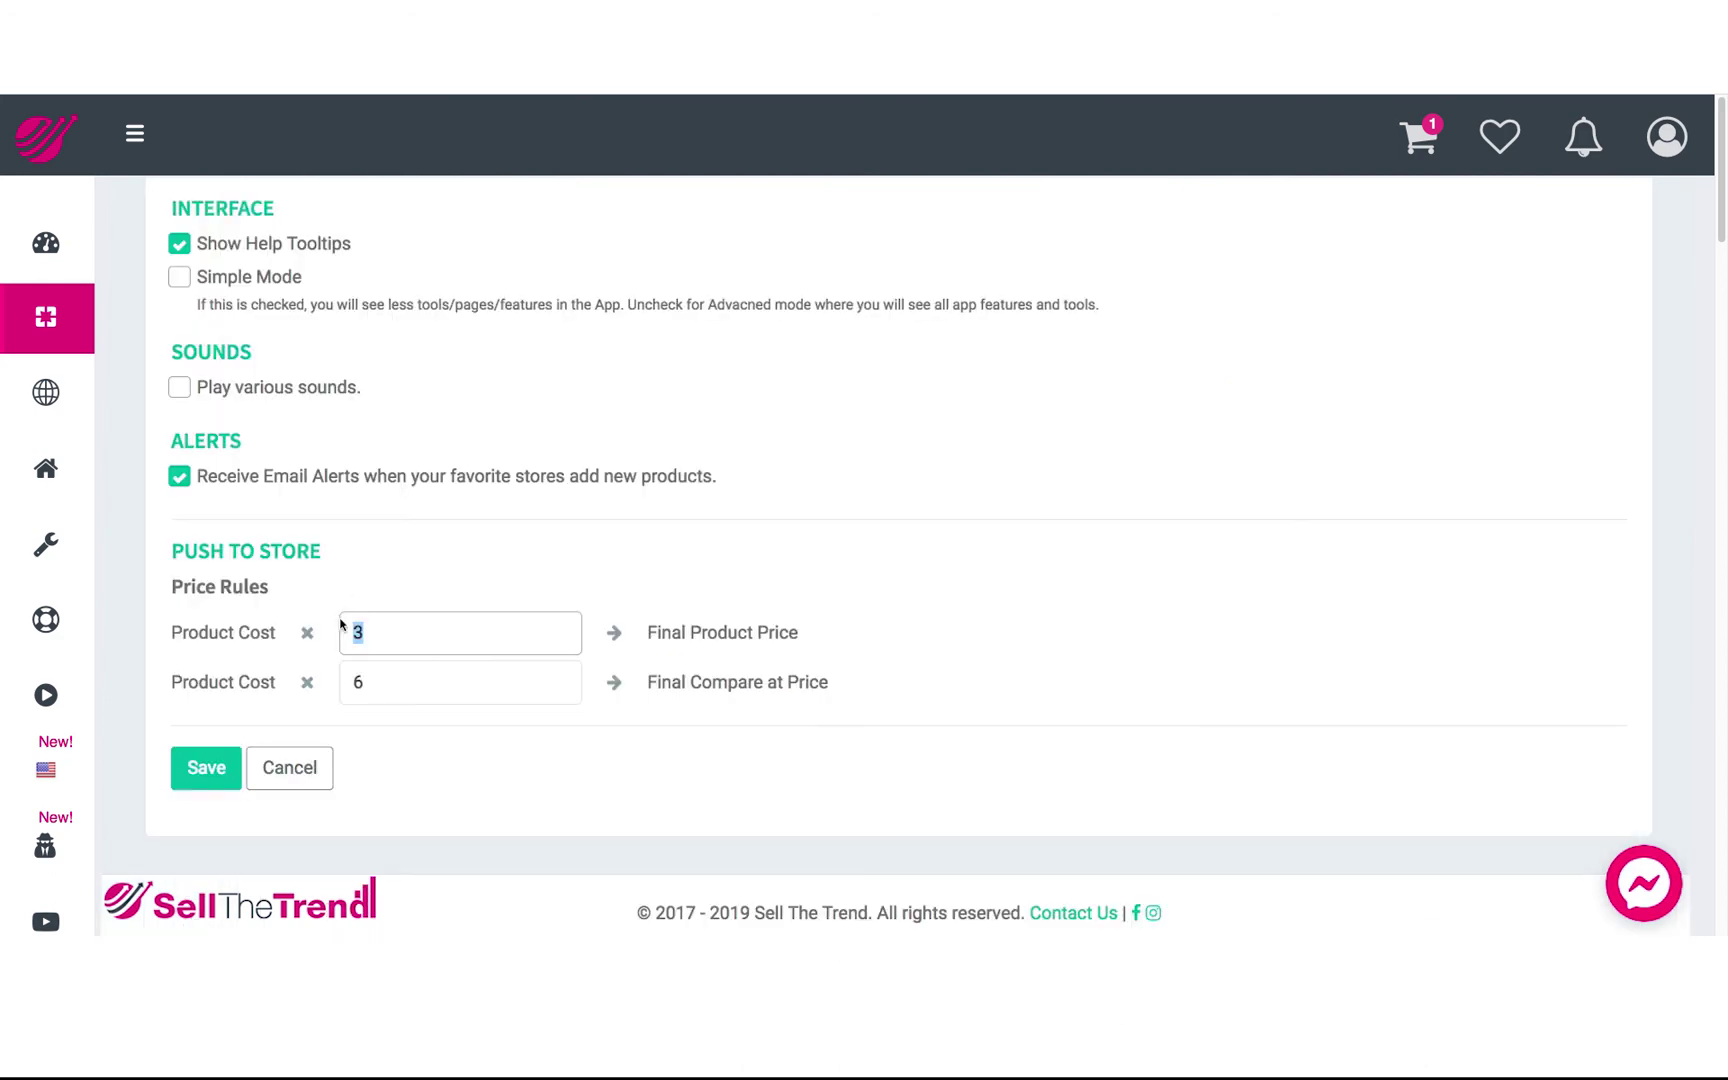
{"action": "left_click", "coordinate": [401, 632]}
{"action": "left_click", "coordinate": [550, 645]}
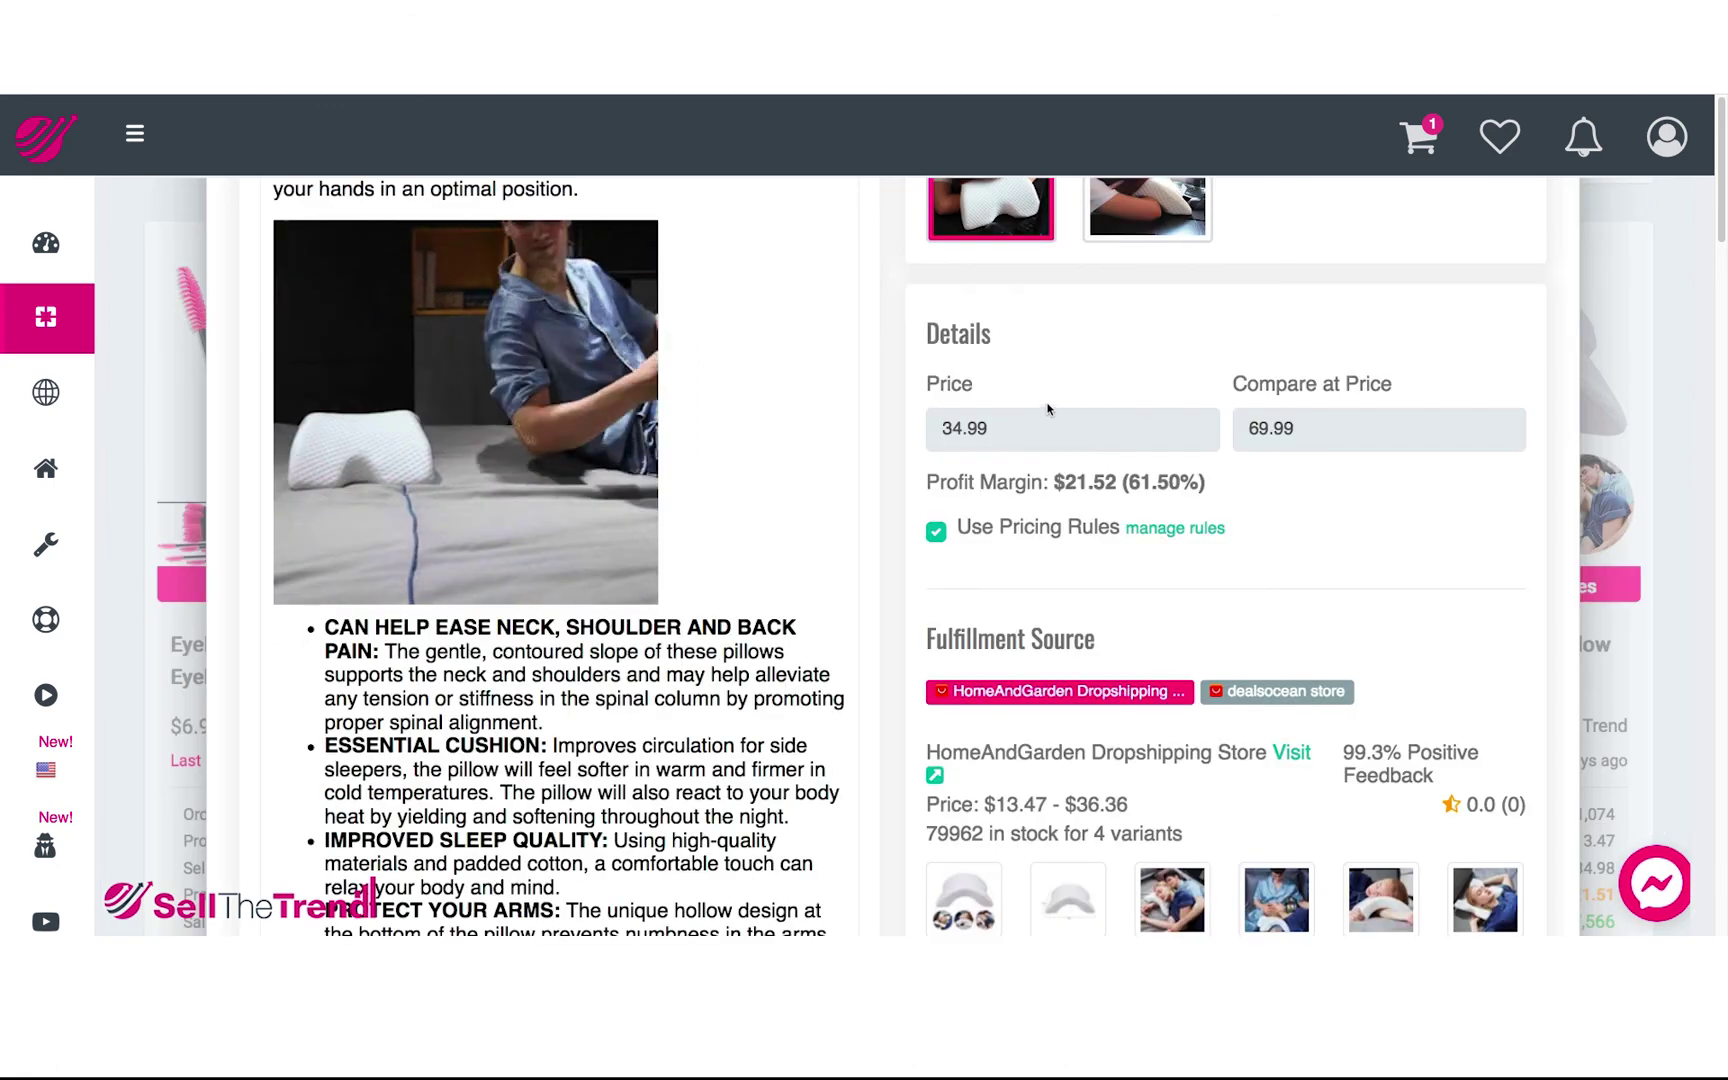
Step: Push the Anti-pressure Hand Pillow to the sell-the-trend.myshopify.com store, and look over its import form
{"action": "scroll", "coordinate": [890, 560], "scroll_direction": "up", "scroll_amount": 10}
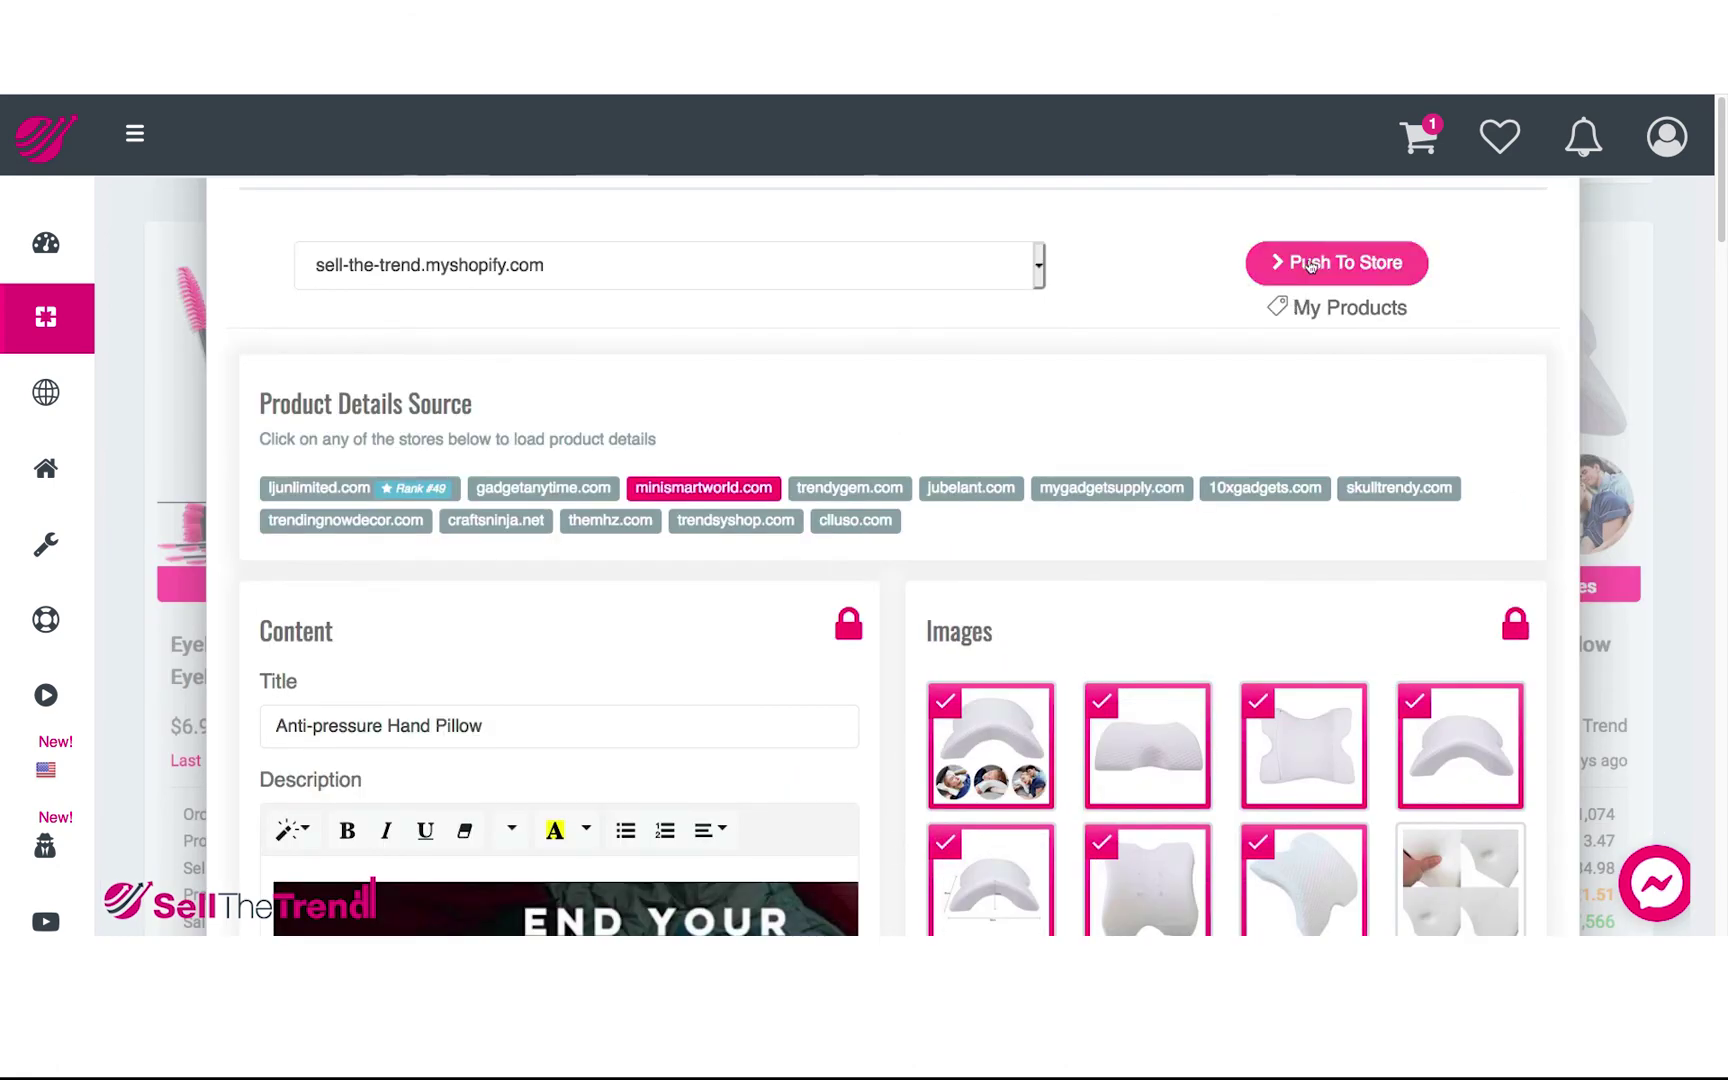
{"action": "left_click", "coordinate": [1316, 266]}
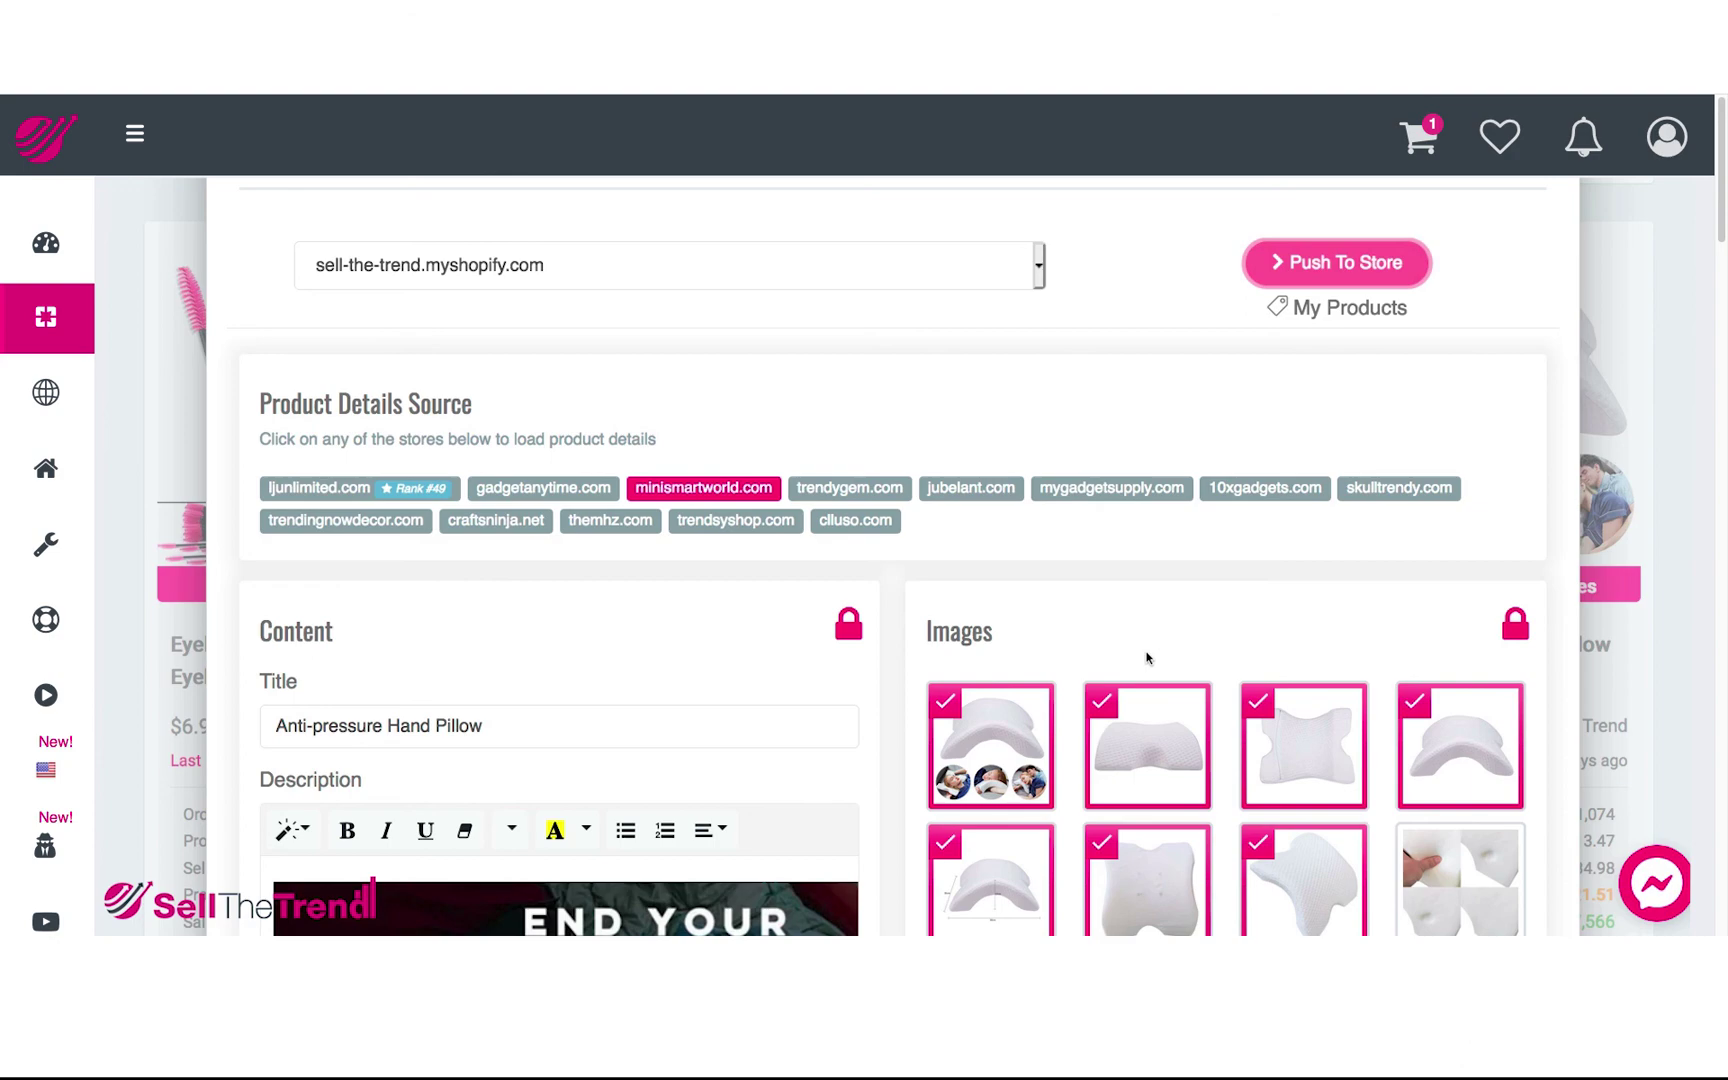
{"action": "scroll", "coordinate": [1093, 607], "scroll_direction": "down", "scroll_amount": 8}
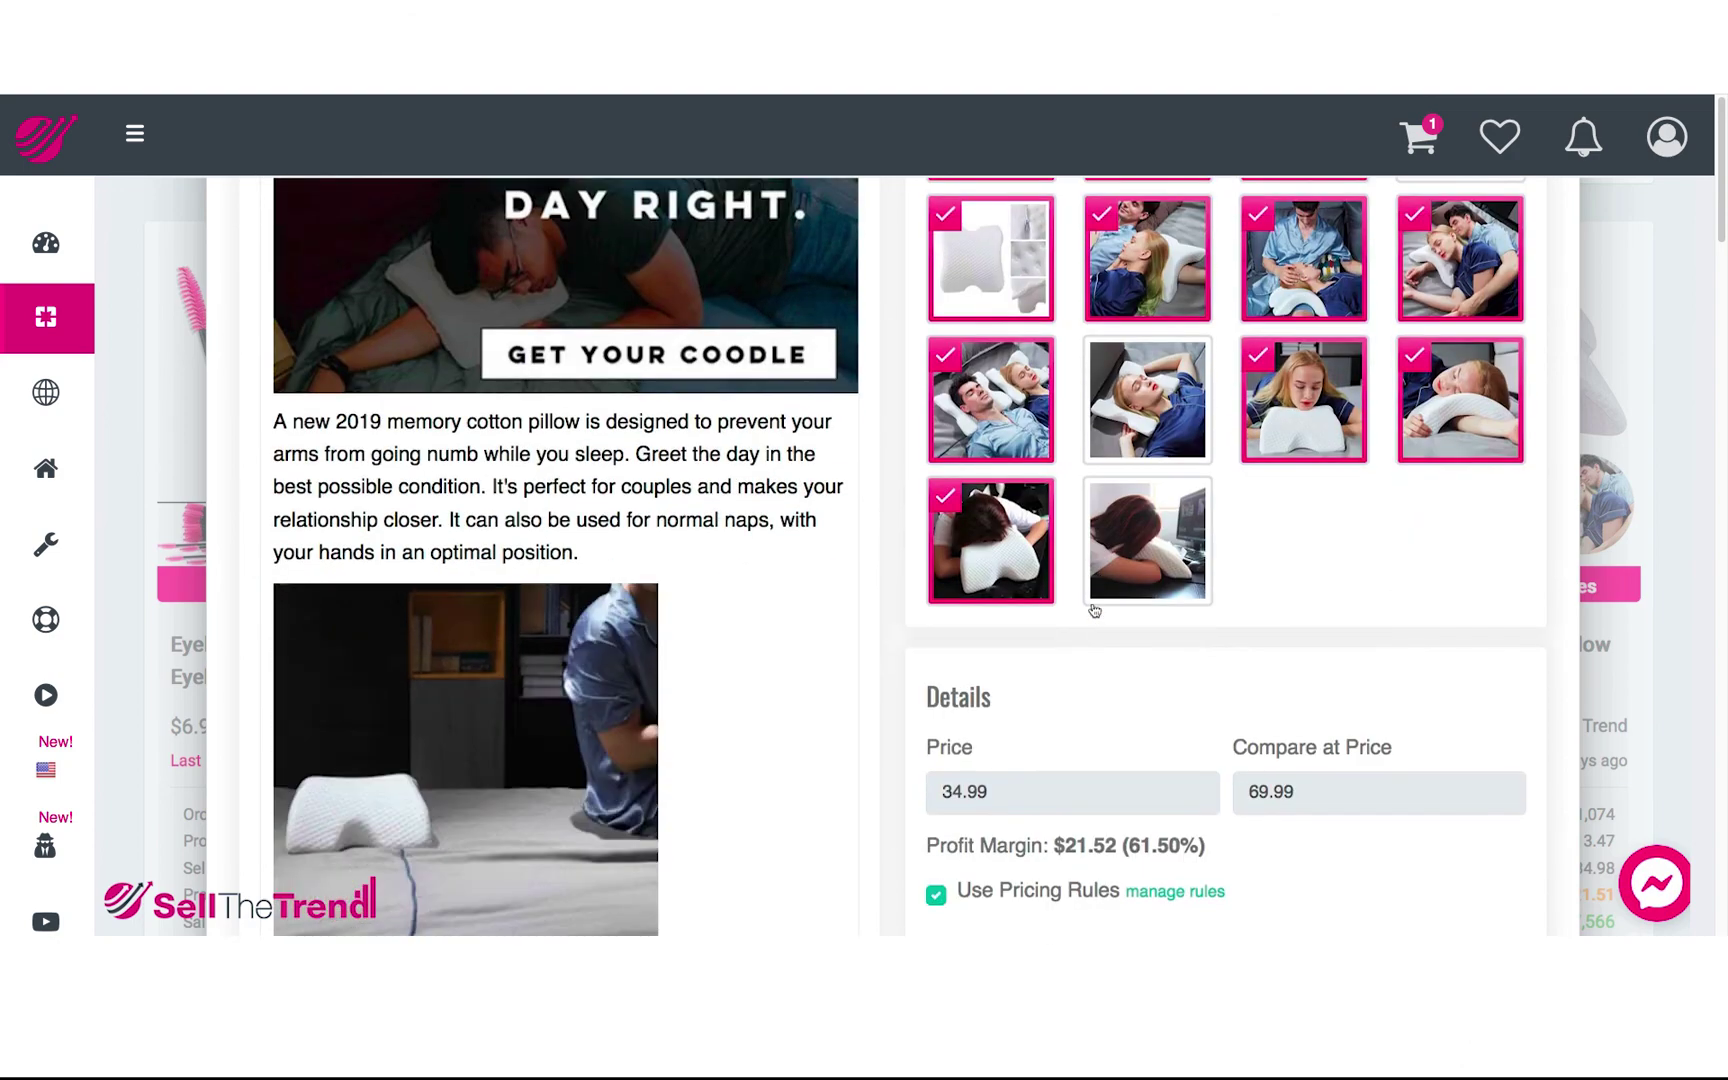
{"action": "scroll", "coordinate": [1093, 607], "scroll_direction": "down", "scroll_amount": 6}
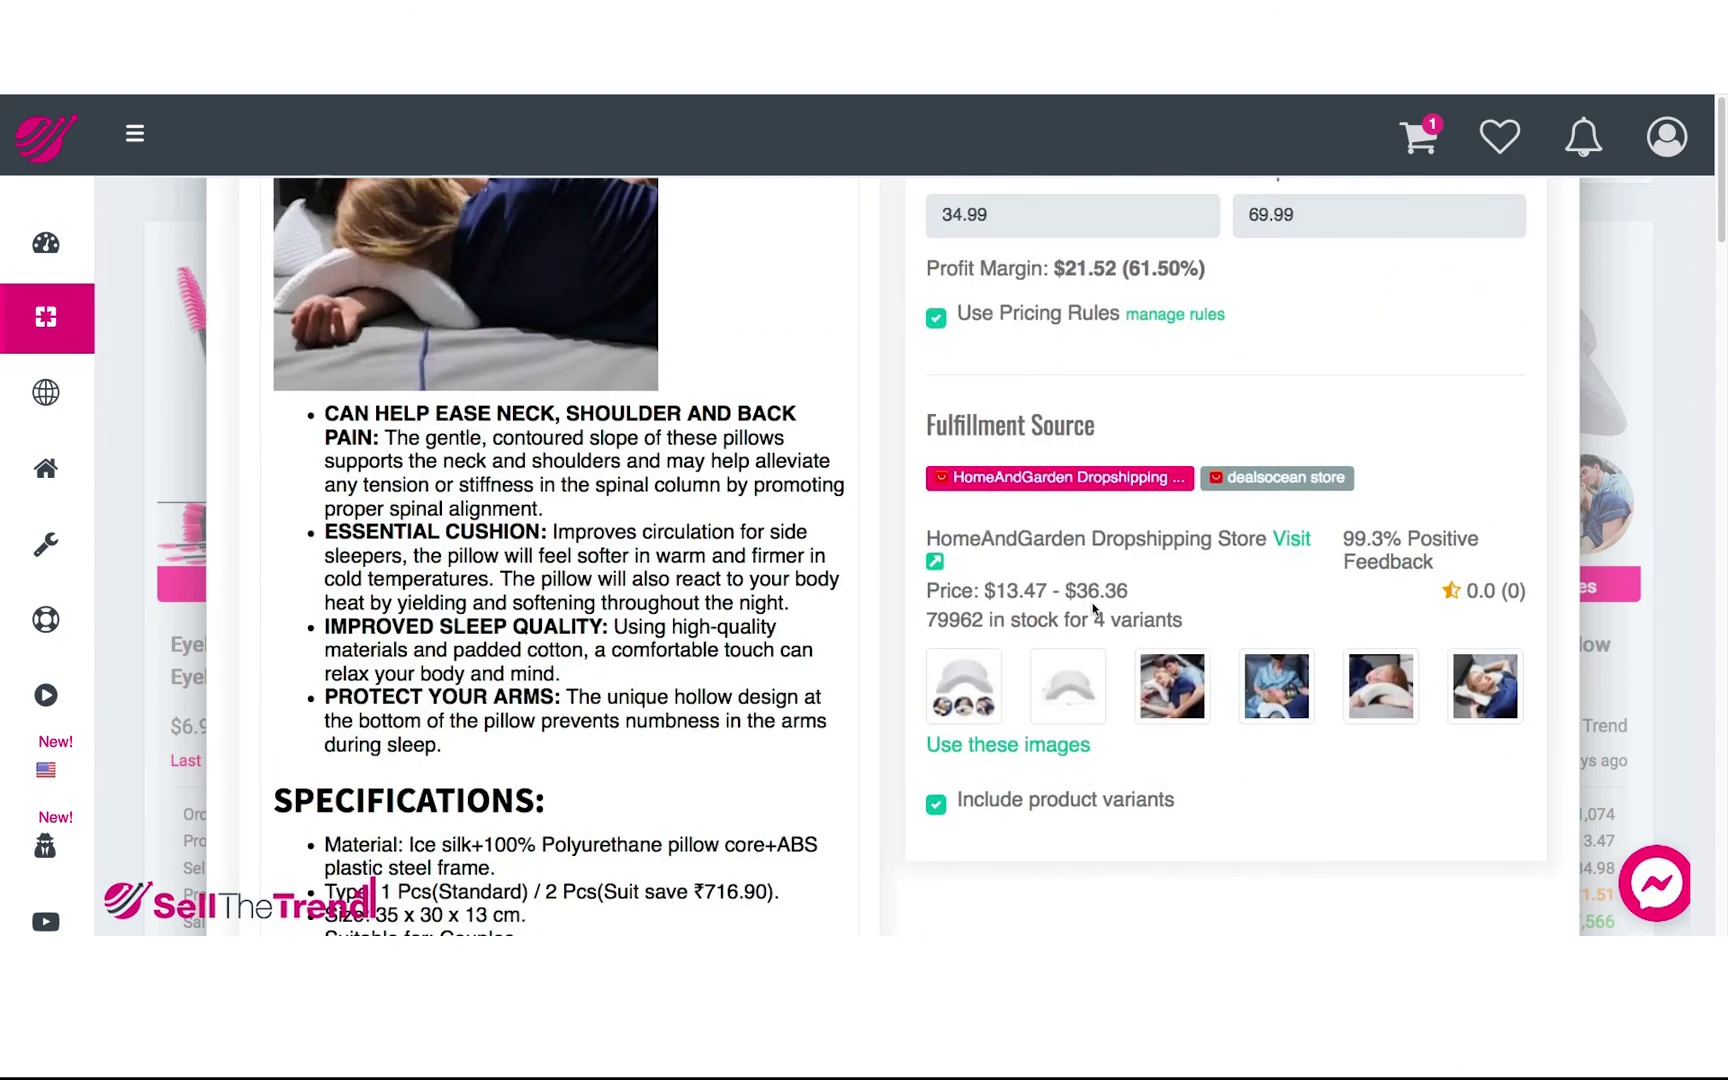
{"action": "scroll", "coordinate": [1093, 607], "scroll_direction": "down", "scroll_amount": 9}
{"action": "scroll", "coordinate": [1093, 607], "scroll_direction": "up", "scroll_amount": 15}
{"action": "scroll", "coordinate": [1093, 607], "scroll_direction": "up", "scroll_amount": 9}
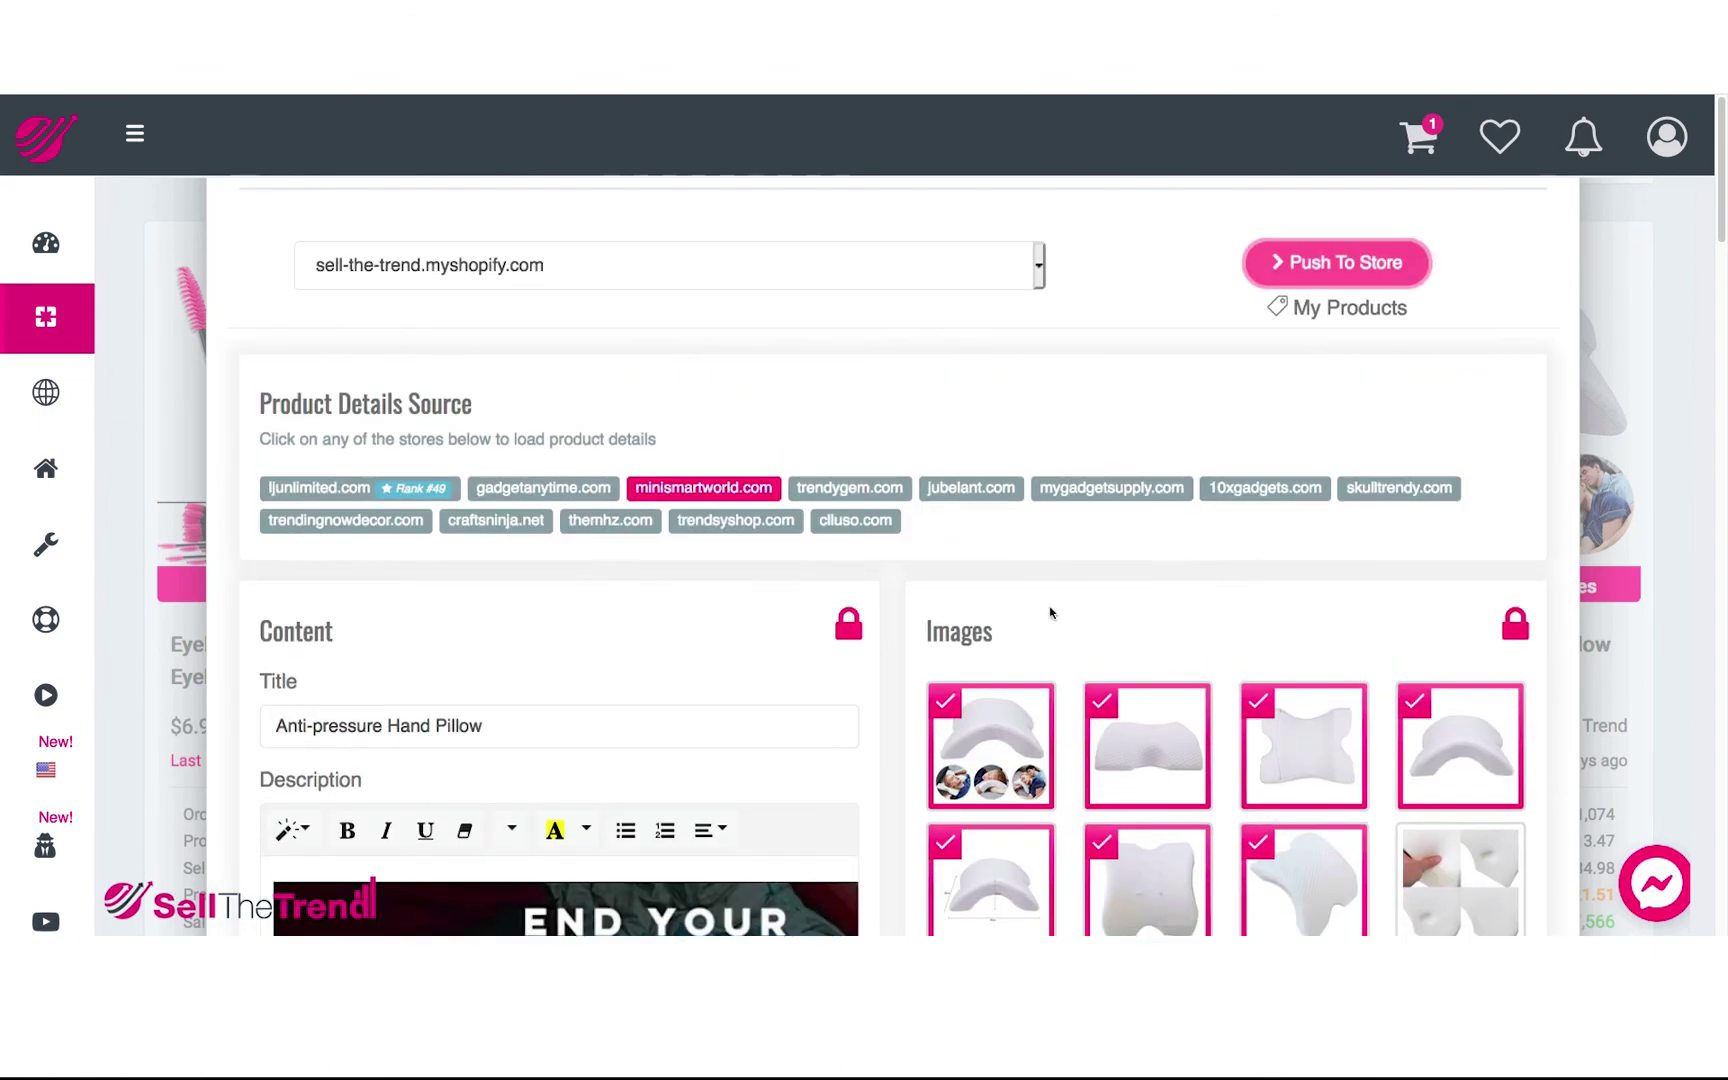
Step: Show the store's imported products and open the Anti-pressure Hand Pillow's fulfillment source page
{"action": "left_click", "coordinate": [1346, 310]}
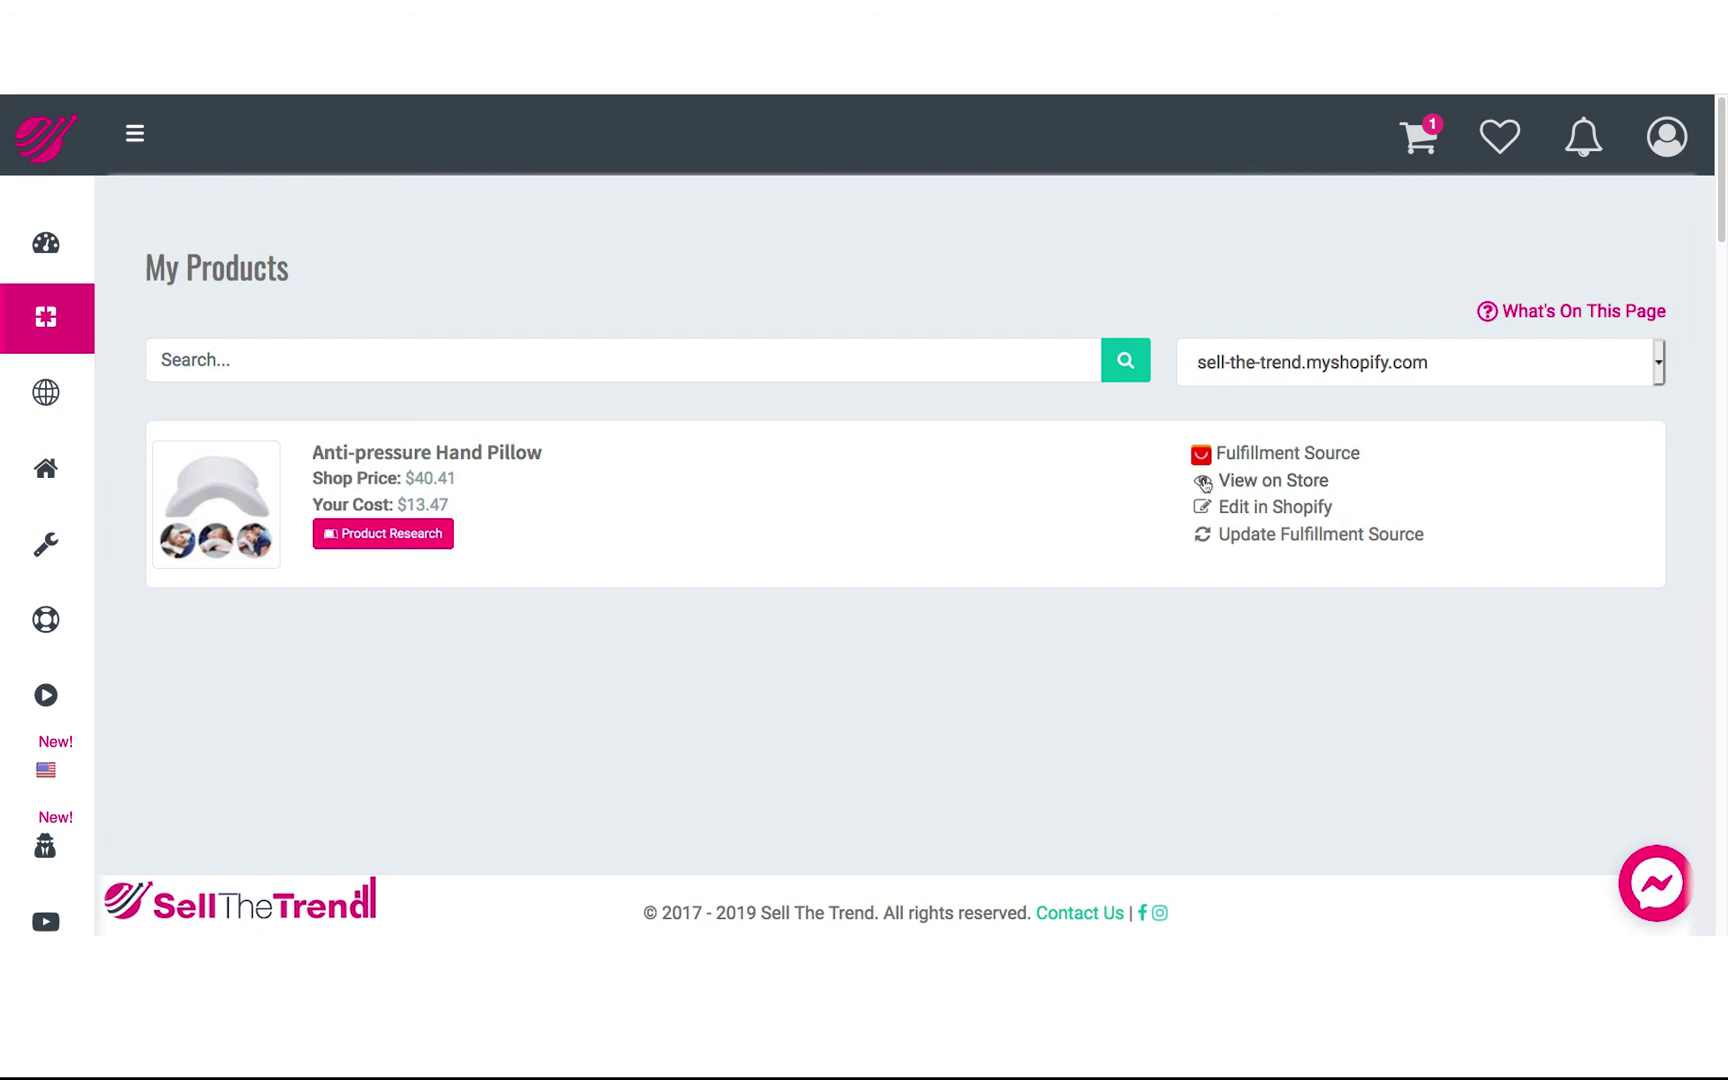
{"action": "left_click", "coordinate": [1283, 456]}
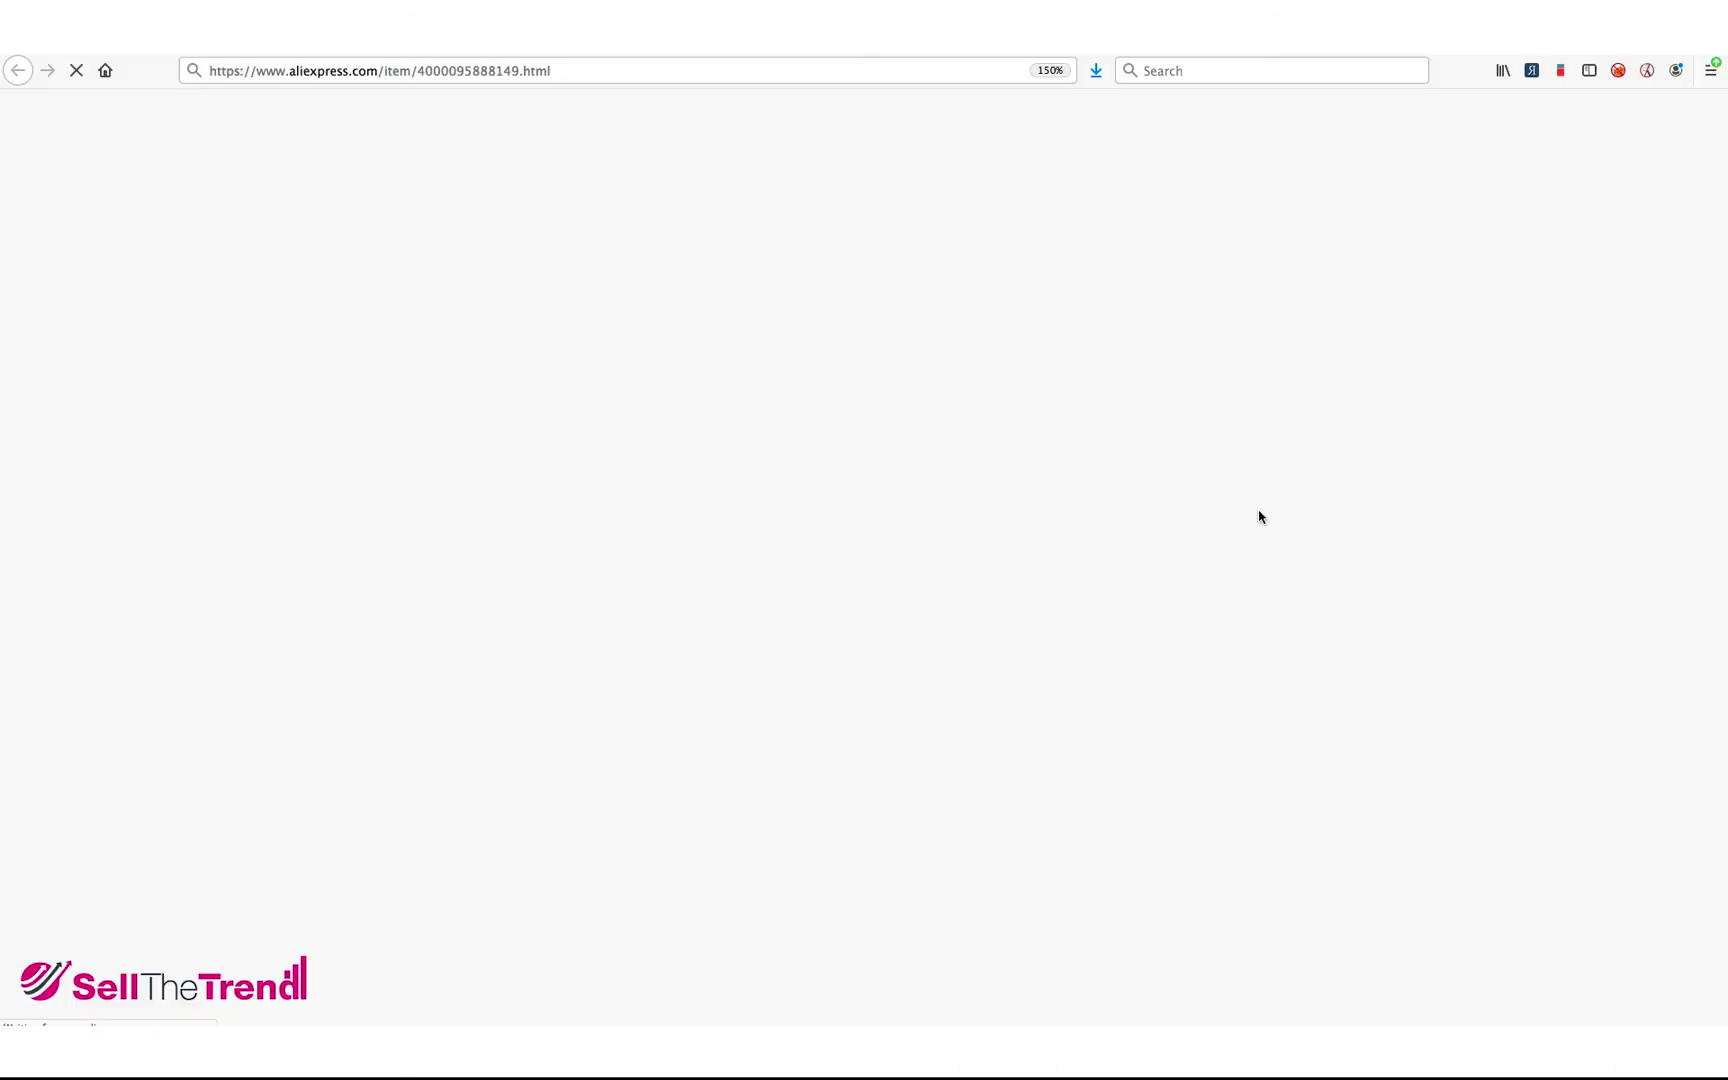
Step: Look over the AliExpress supplier listing for the pillow, including its price range, color variants and seller details
{"action": "scroll", "coordinate": [962, 580], "scroll_direction": "down", "scroll_amount": 4}
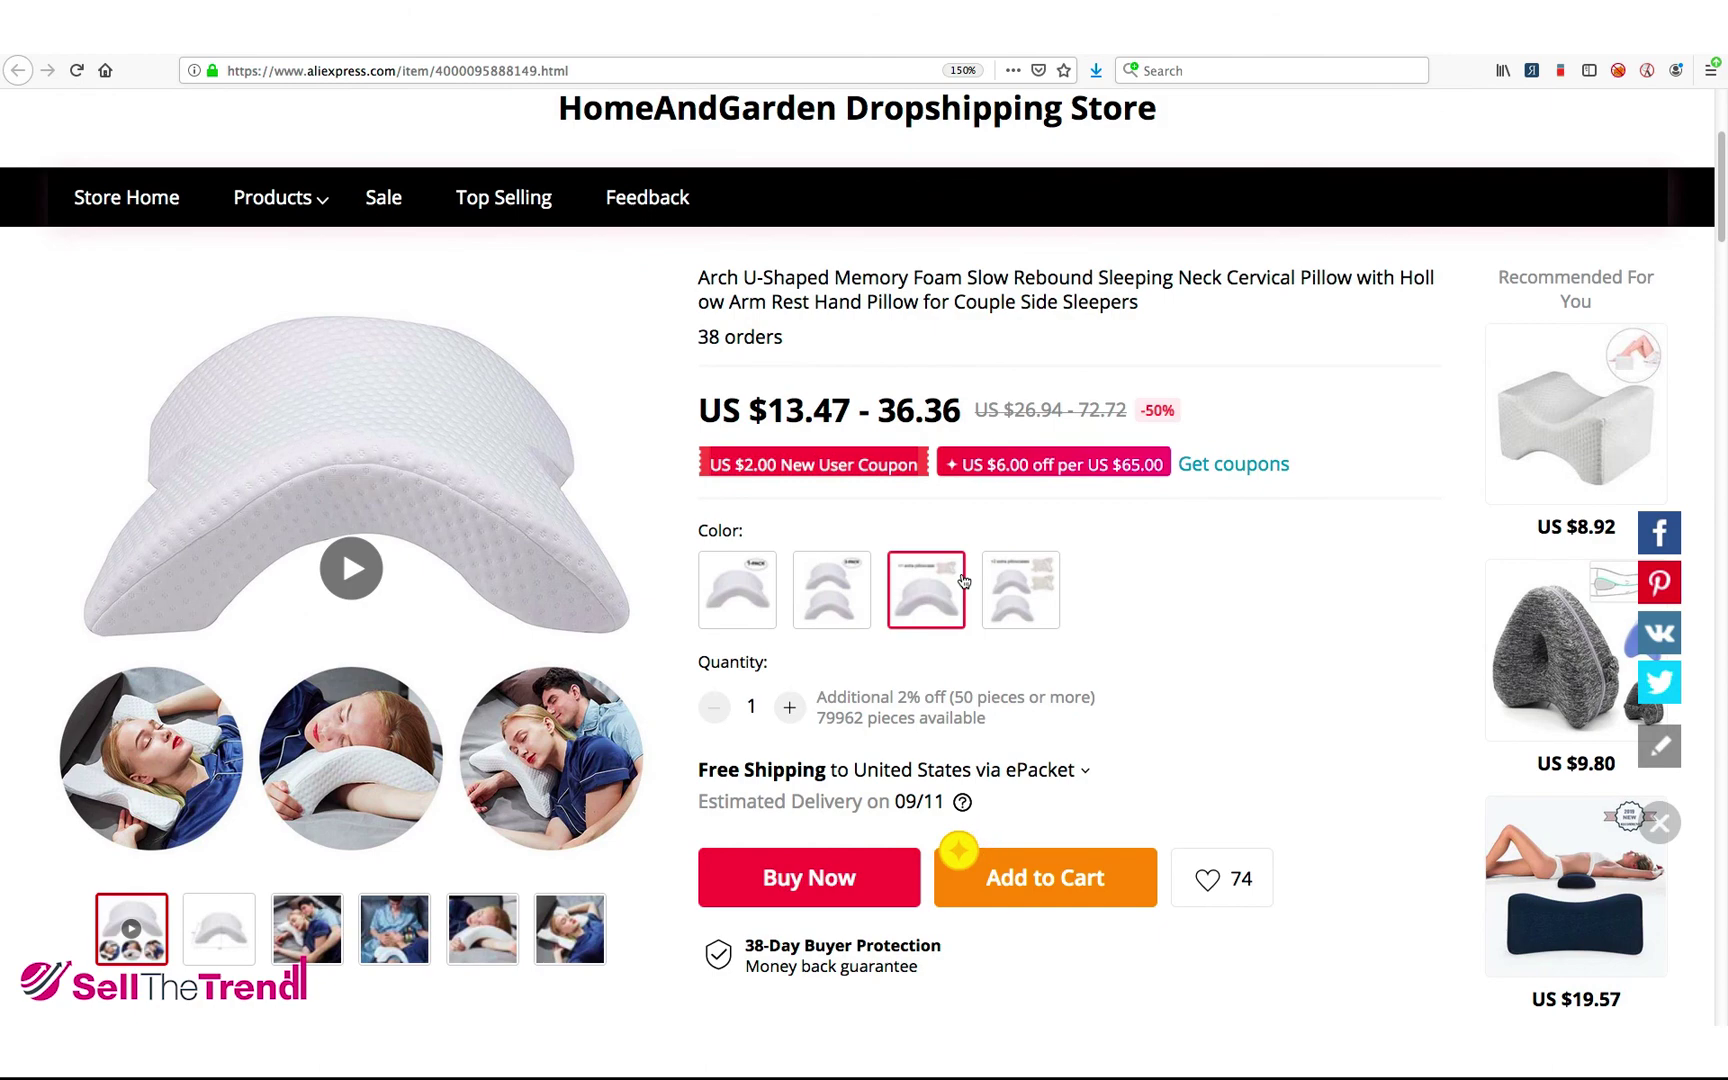
{"action": "scroll", "coordinate": [635, 525], "scroll_direction": "up", "scroll_amount": 3}
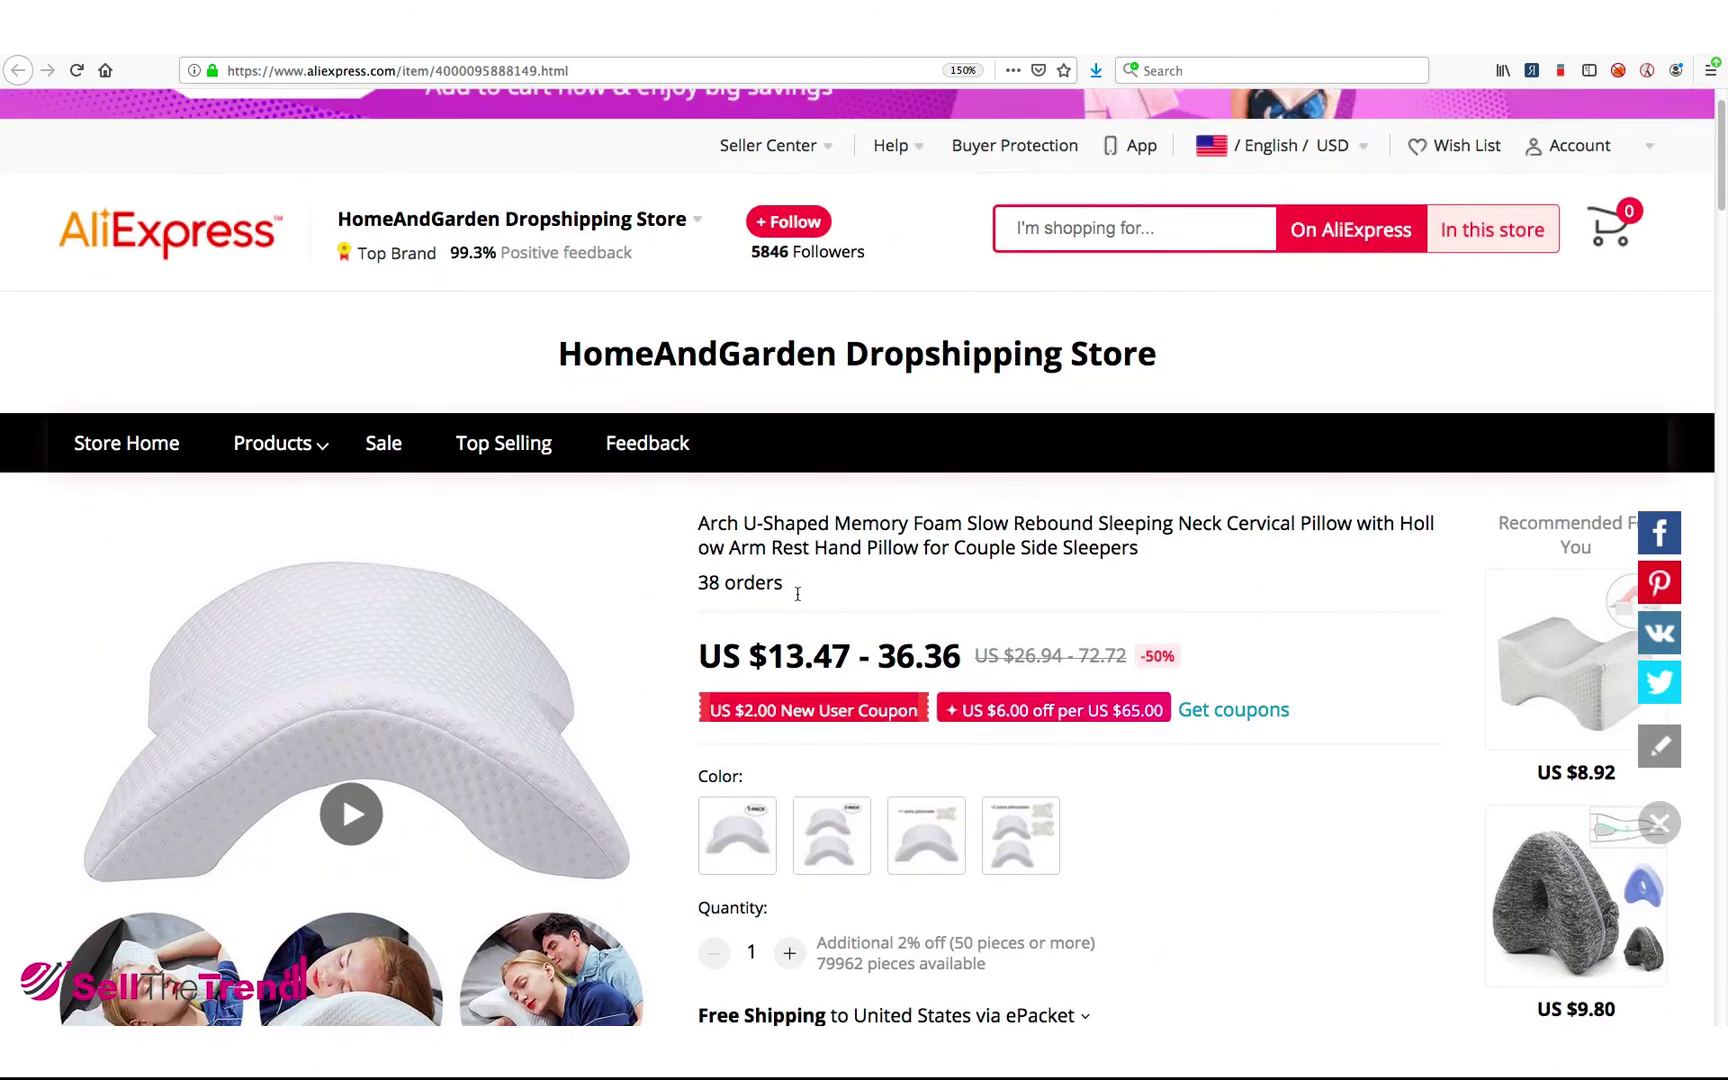
{"action": "scroll", "coordinate": [797, 593], "scroll_direction": "down", "scroll_amount": 1}
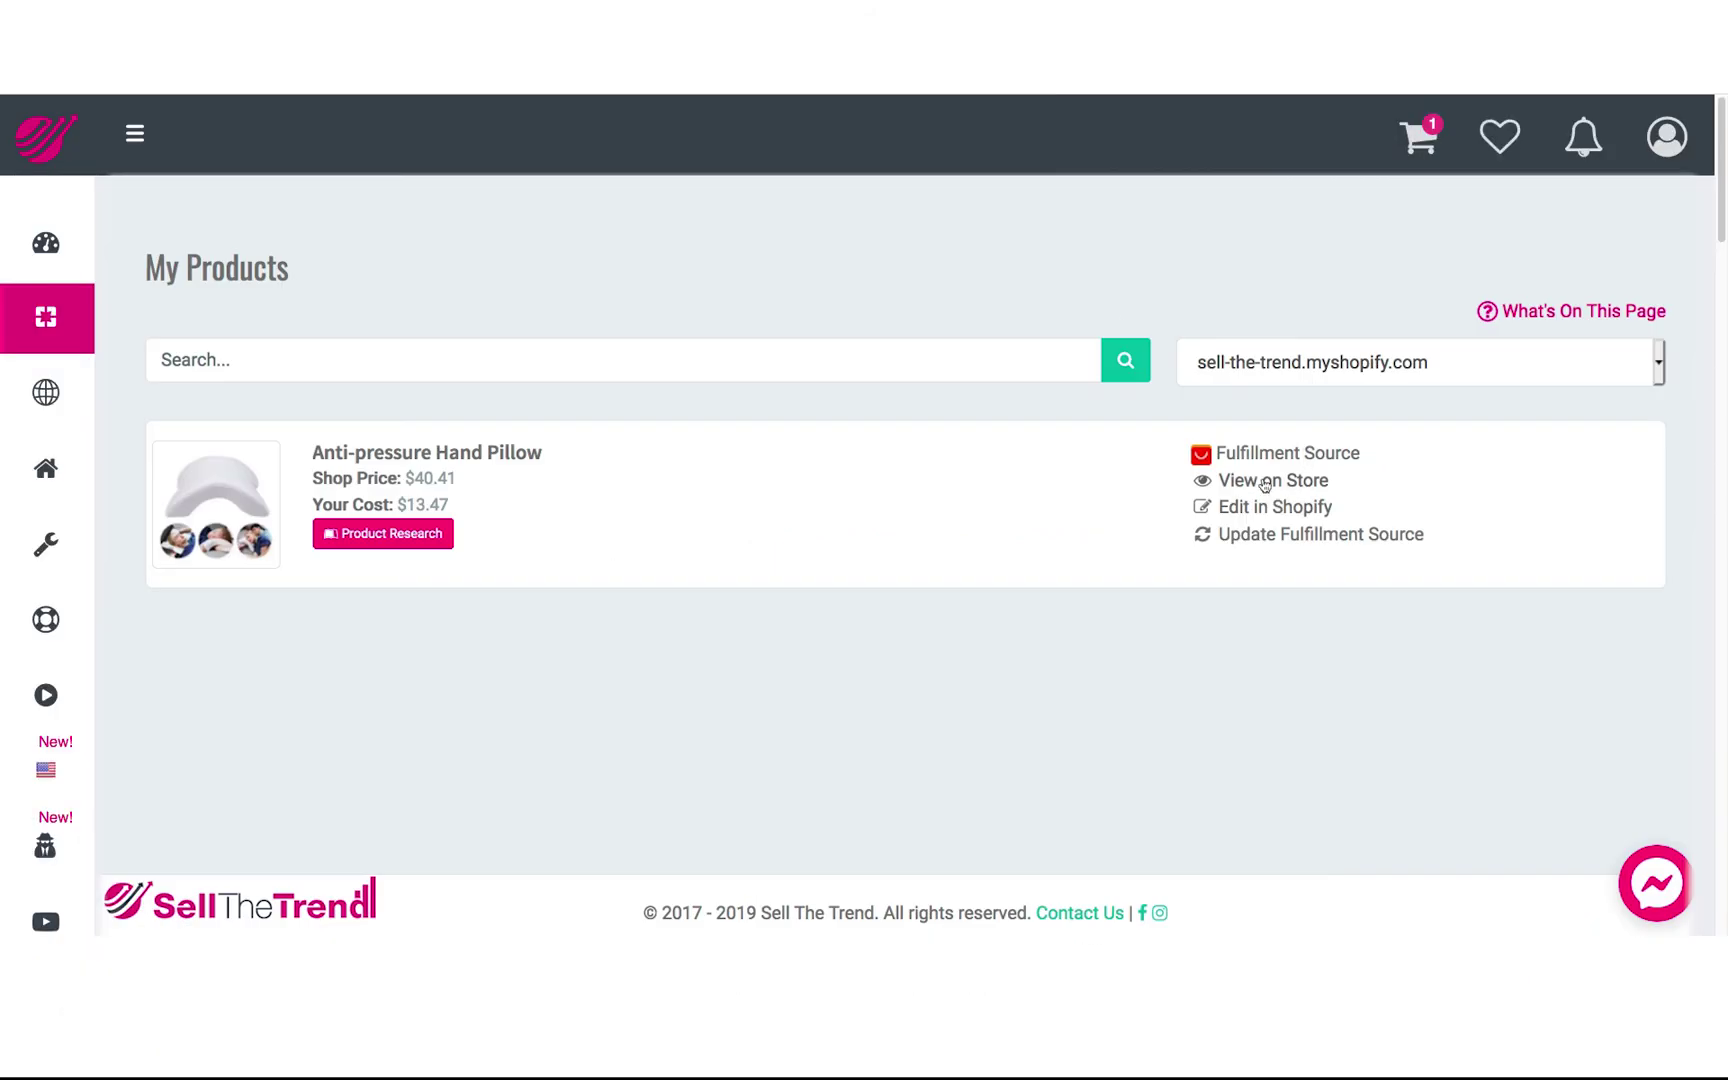
Step: View the Anti-pressure Hand Pillow on the store and compare prices across Color variants, including 2pack n 2 extra case, QLZ1-1pack and 1pack n 1 extra case
{"action": "left_click", "coordinate": [1265, 482]}
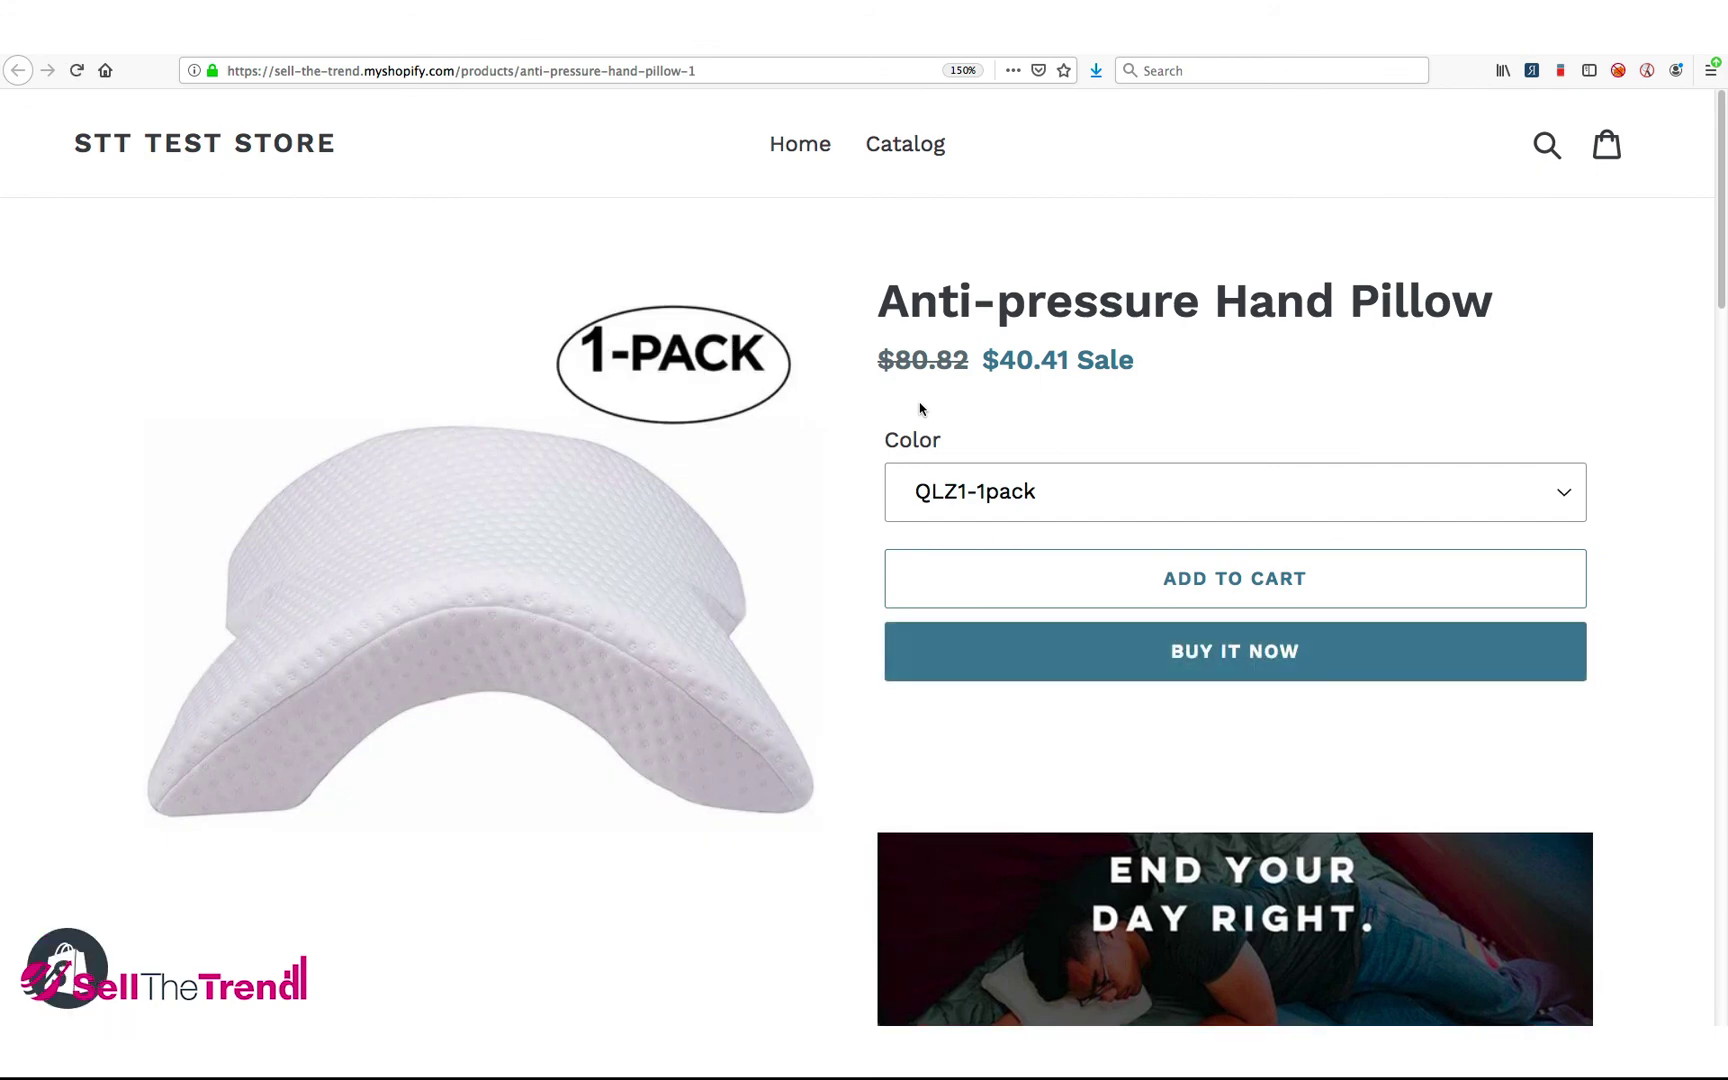
{"action": "left_click", "coordinate": [1004, 497]}
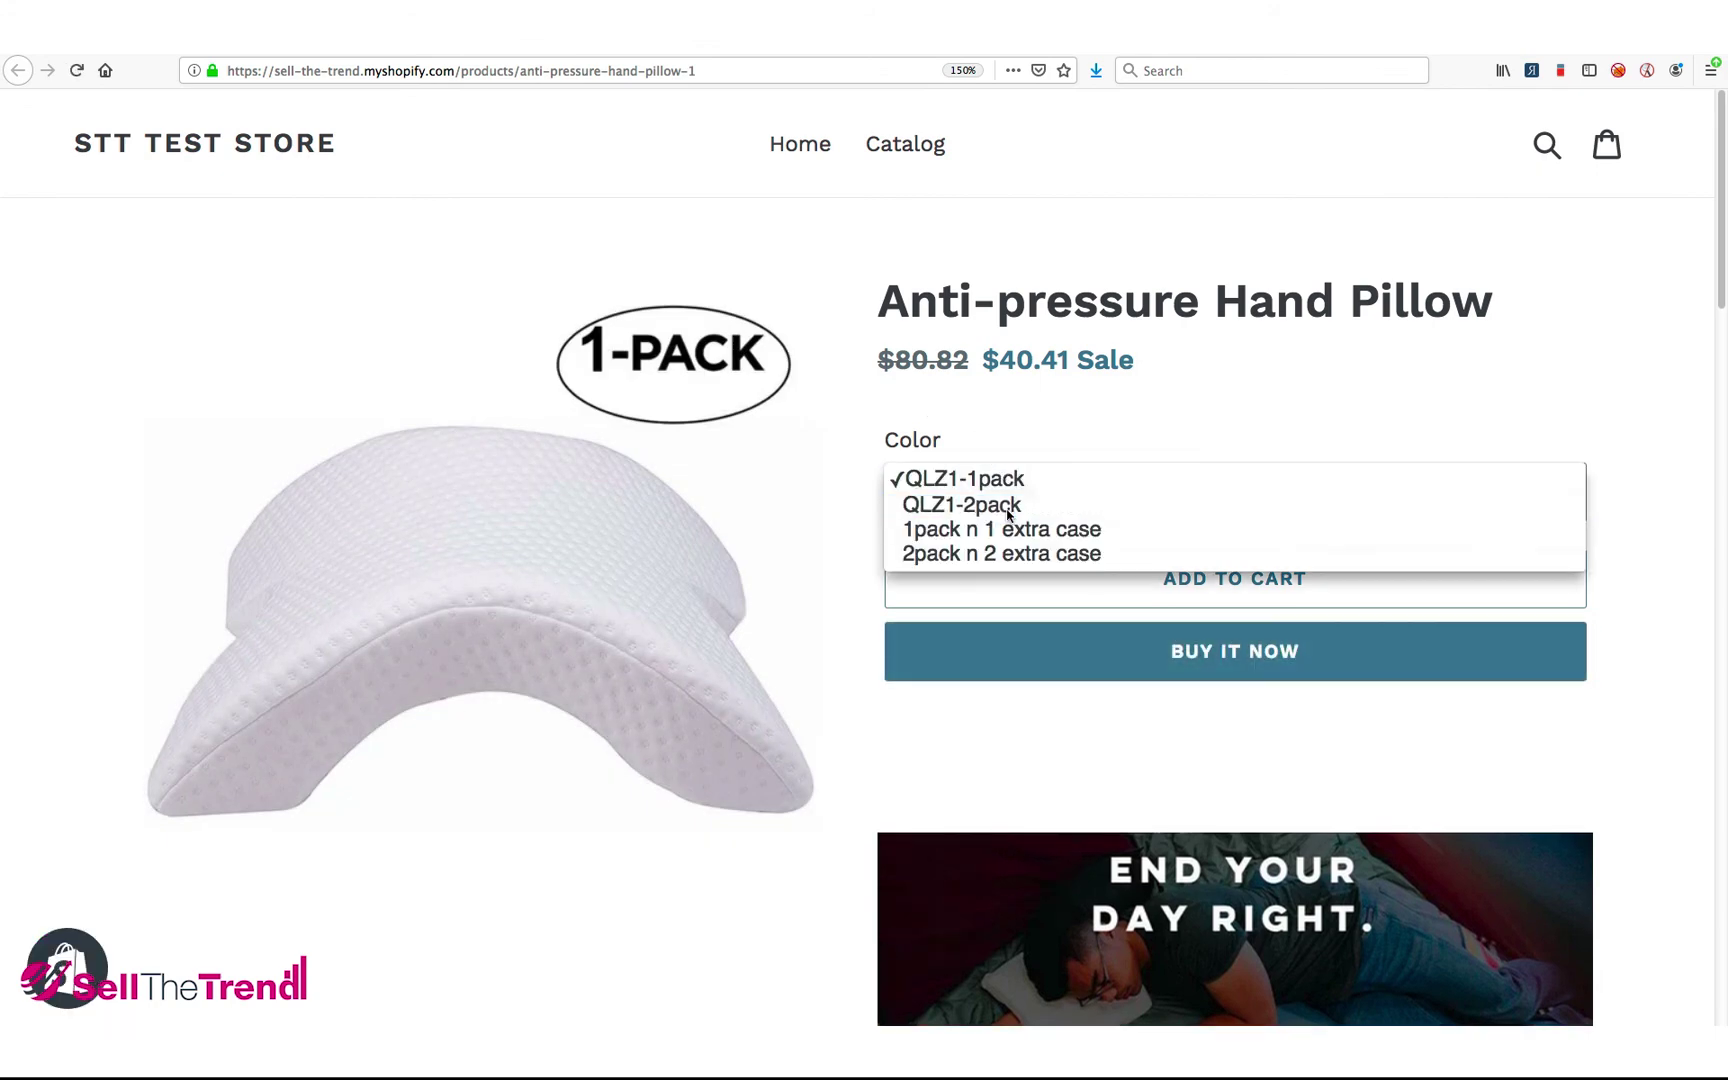
{"action": "left_click", "coordinate": [1006, 500]}
{"action": "left_click", "coordinate": [1006, 497]}
{"action": "left_click", "coordinate": [1006, 498]}
{"action": "left_click", "coordinate": [1001, 505]}
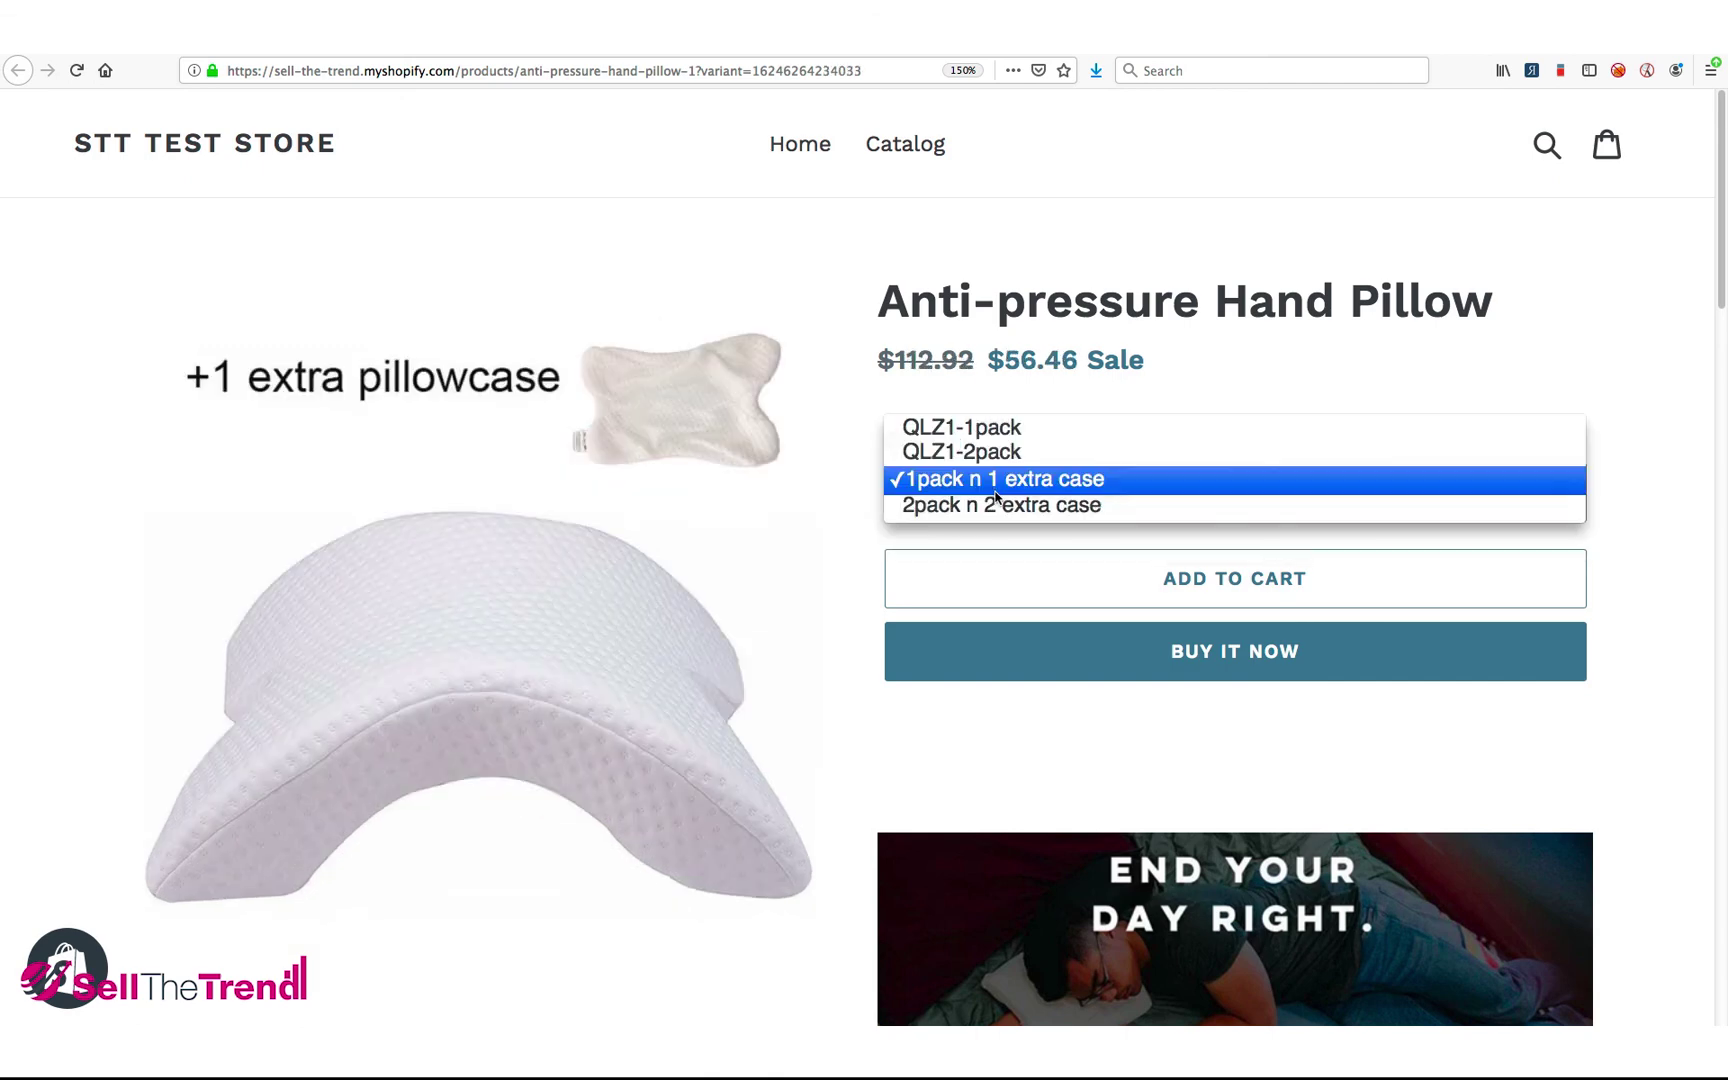
{"action": "left_click", "coordinate": [1001, 508]}
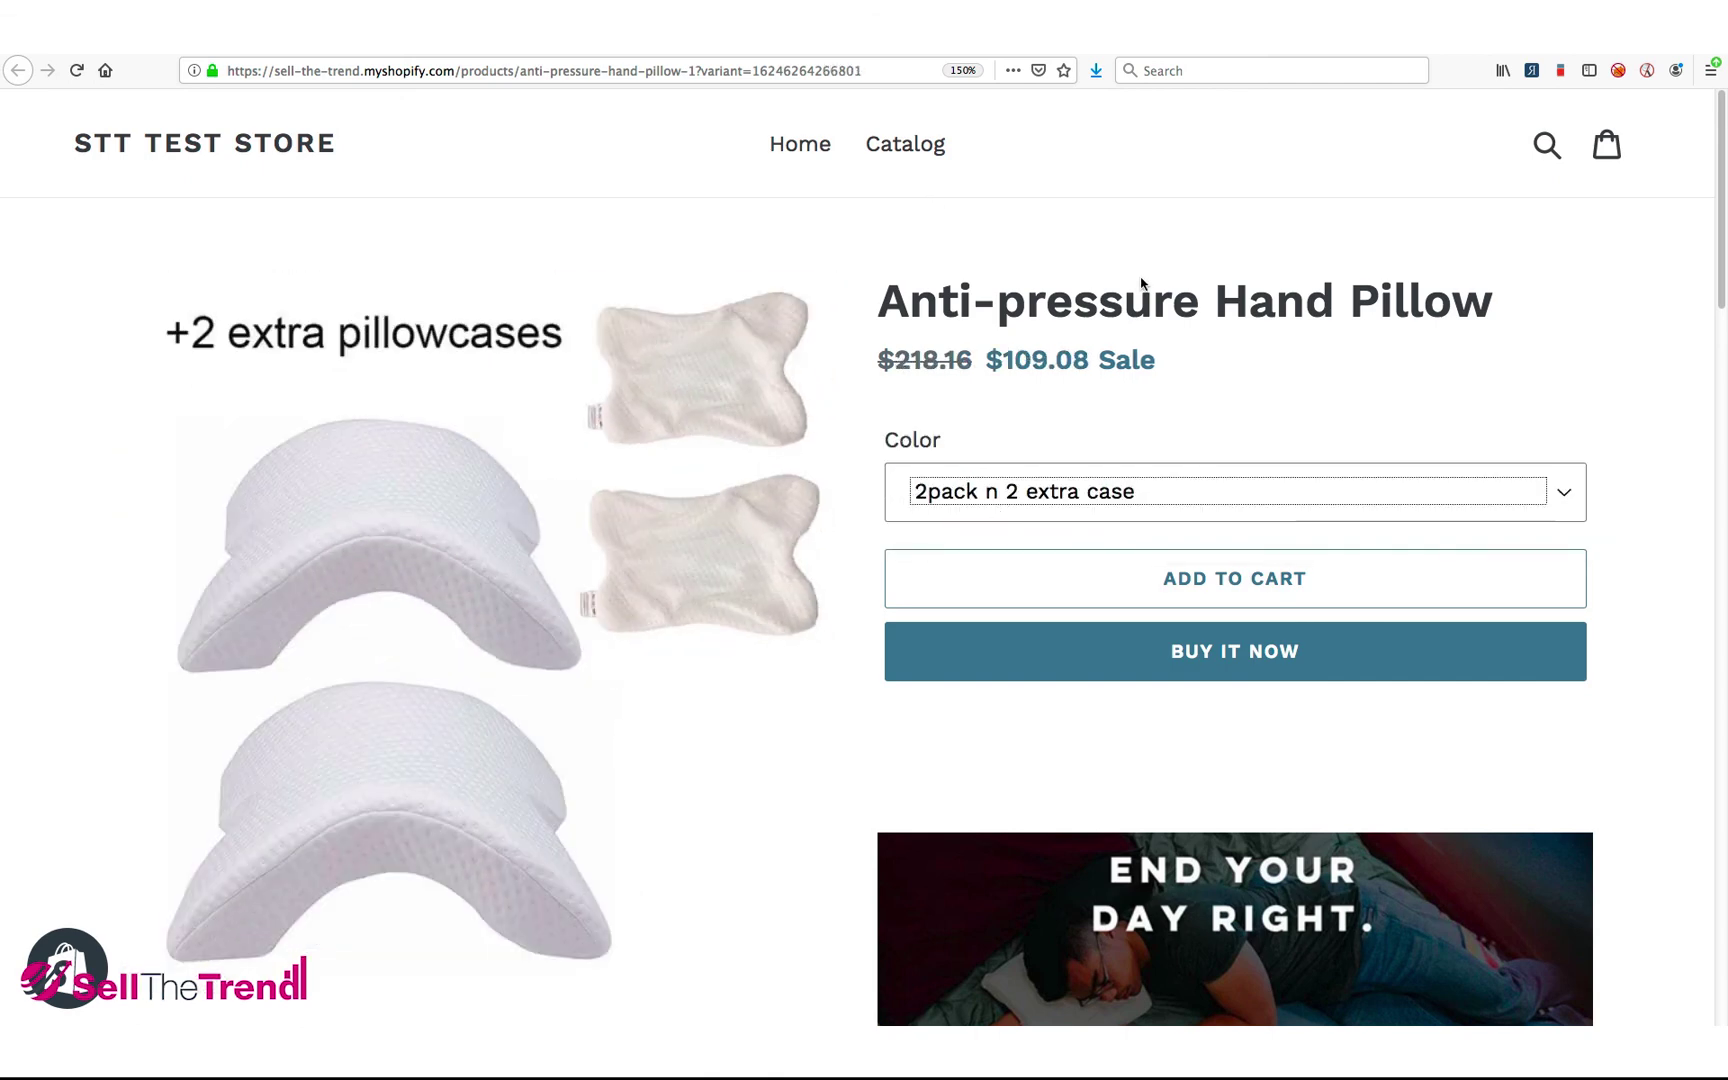
{"action": "left_click", "coordinate": [1002, 493]}
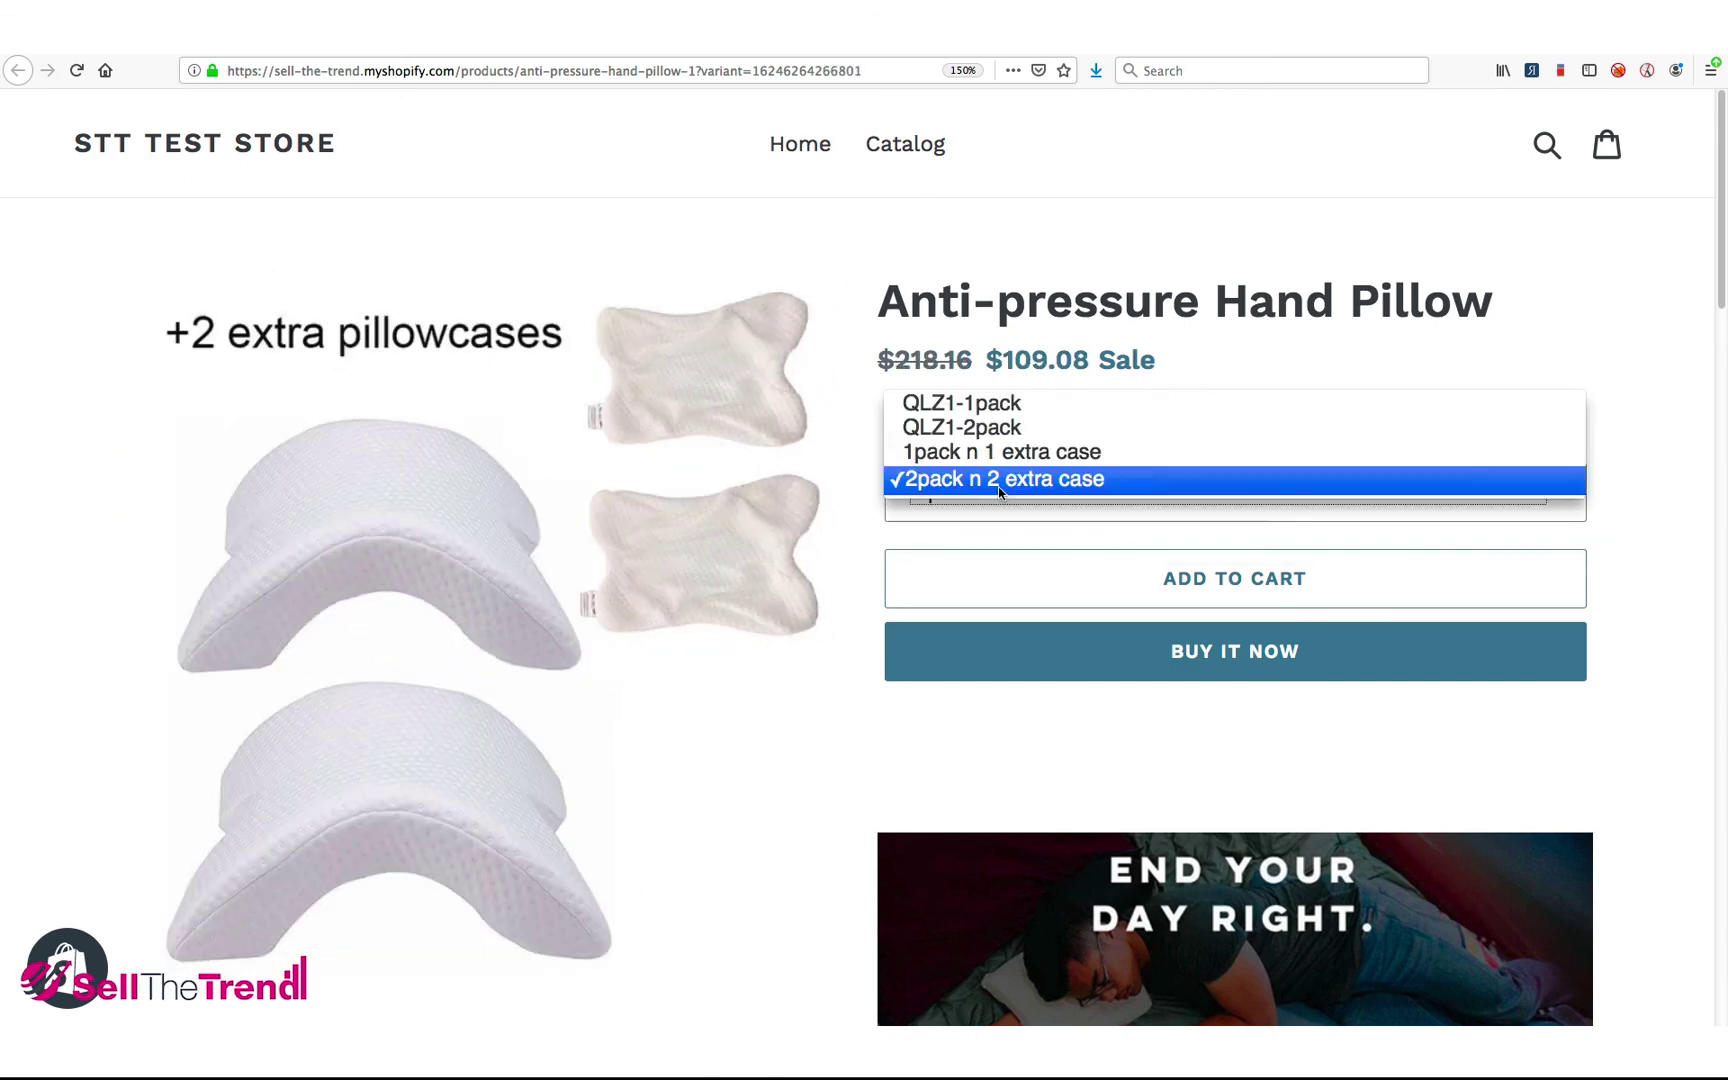
{"action": "left_click", "coordinate": [1004, 404]}
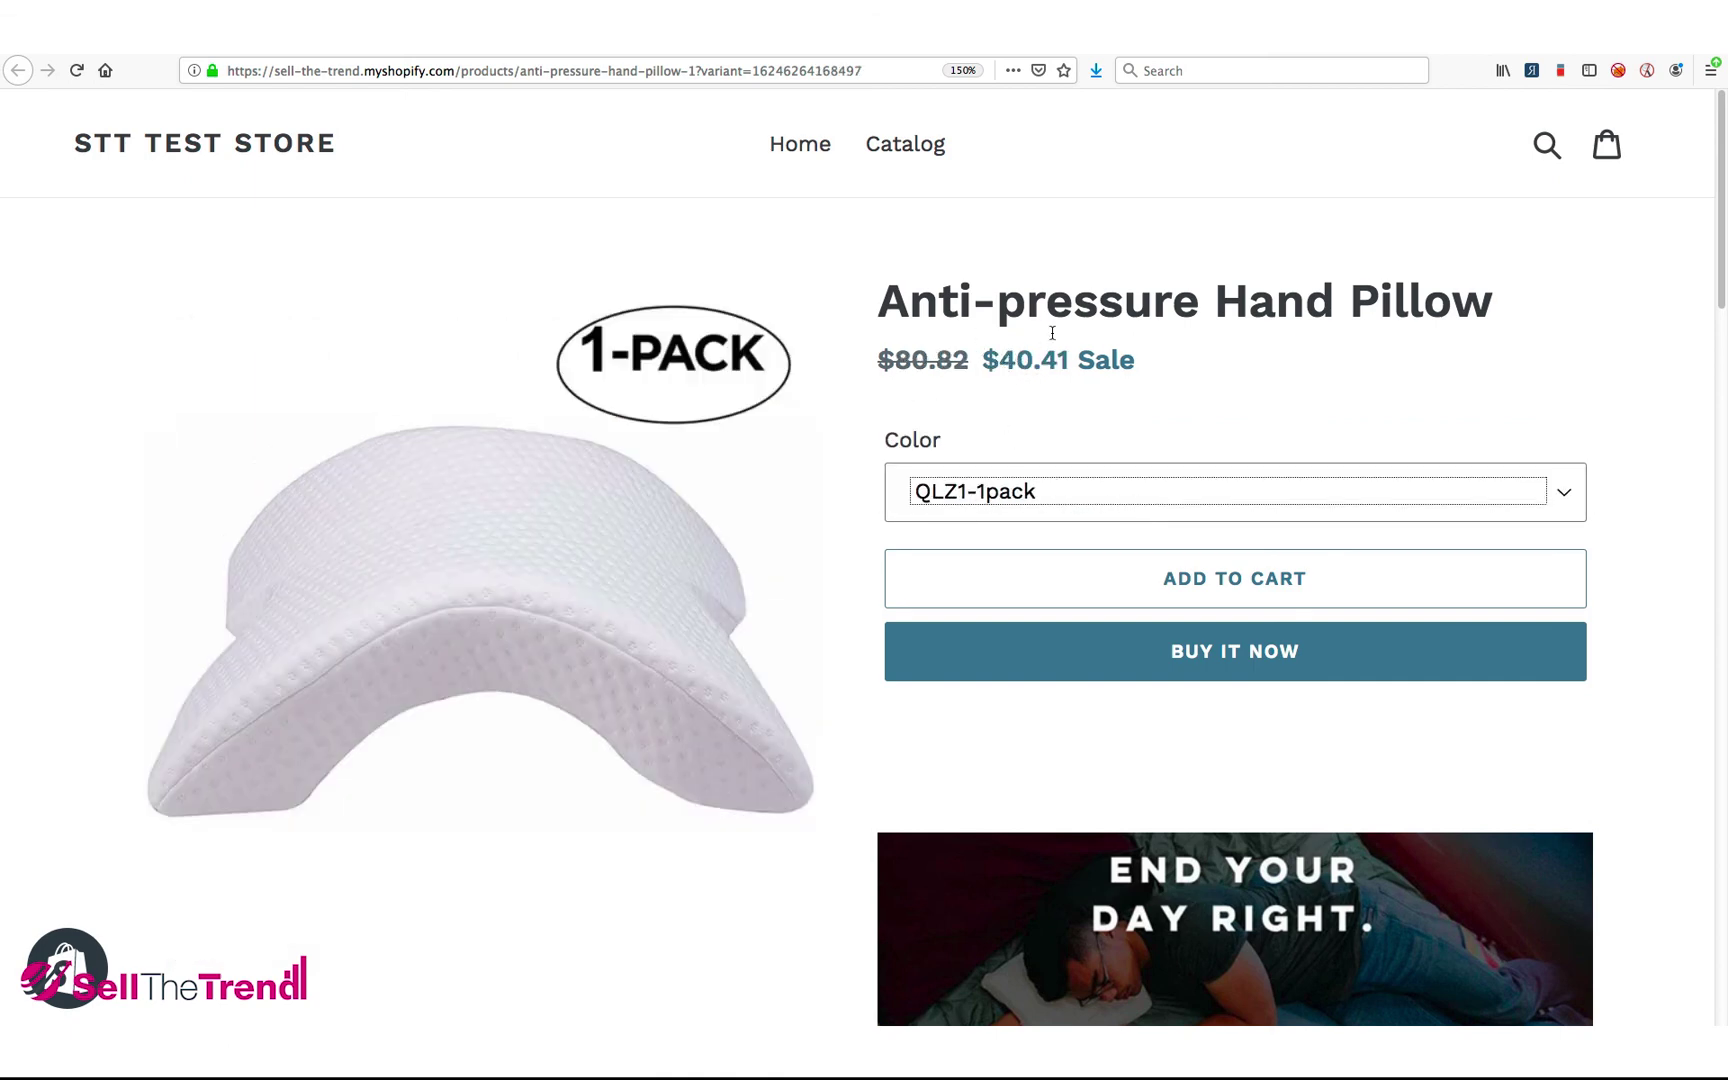
{"action": "left_click", "coordinate": [1029, 494]}
{"action": "left_click", "coordinate": [1045, 521]}
Step: Examine the store page's product image gallery, description, specifications and package contents
{"action": "scroll", "coordinate": [1105, 590], "scroll_direction": "down", "scroll_amount": 5}
{"action": "scroll", "coordinate": [1105, 590], "scroll_direction": "down", "scroll_amount": 3}
{"action": "scroll", "coordinate": [1105, 590], "scroll_direction": "up", "scroll_amount": 3}
{"action": "scroll", "coordinate": [1199, 282], "scroll_direction": "down", "scroll_amount": 3}
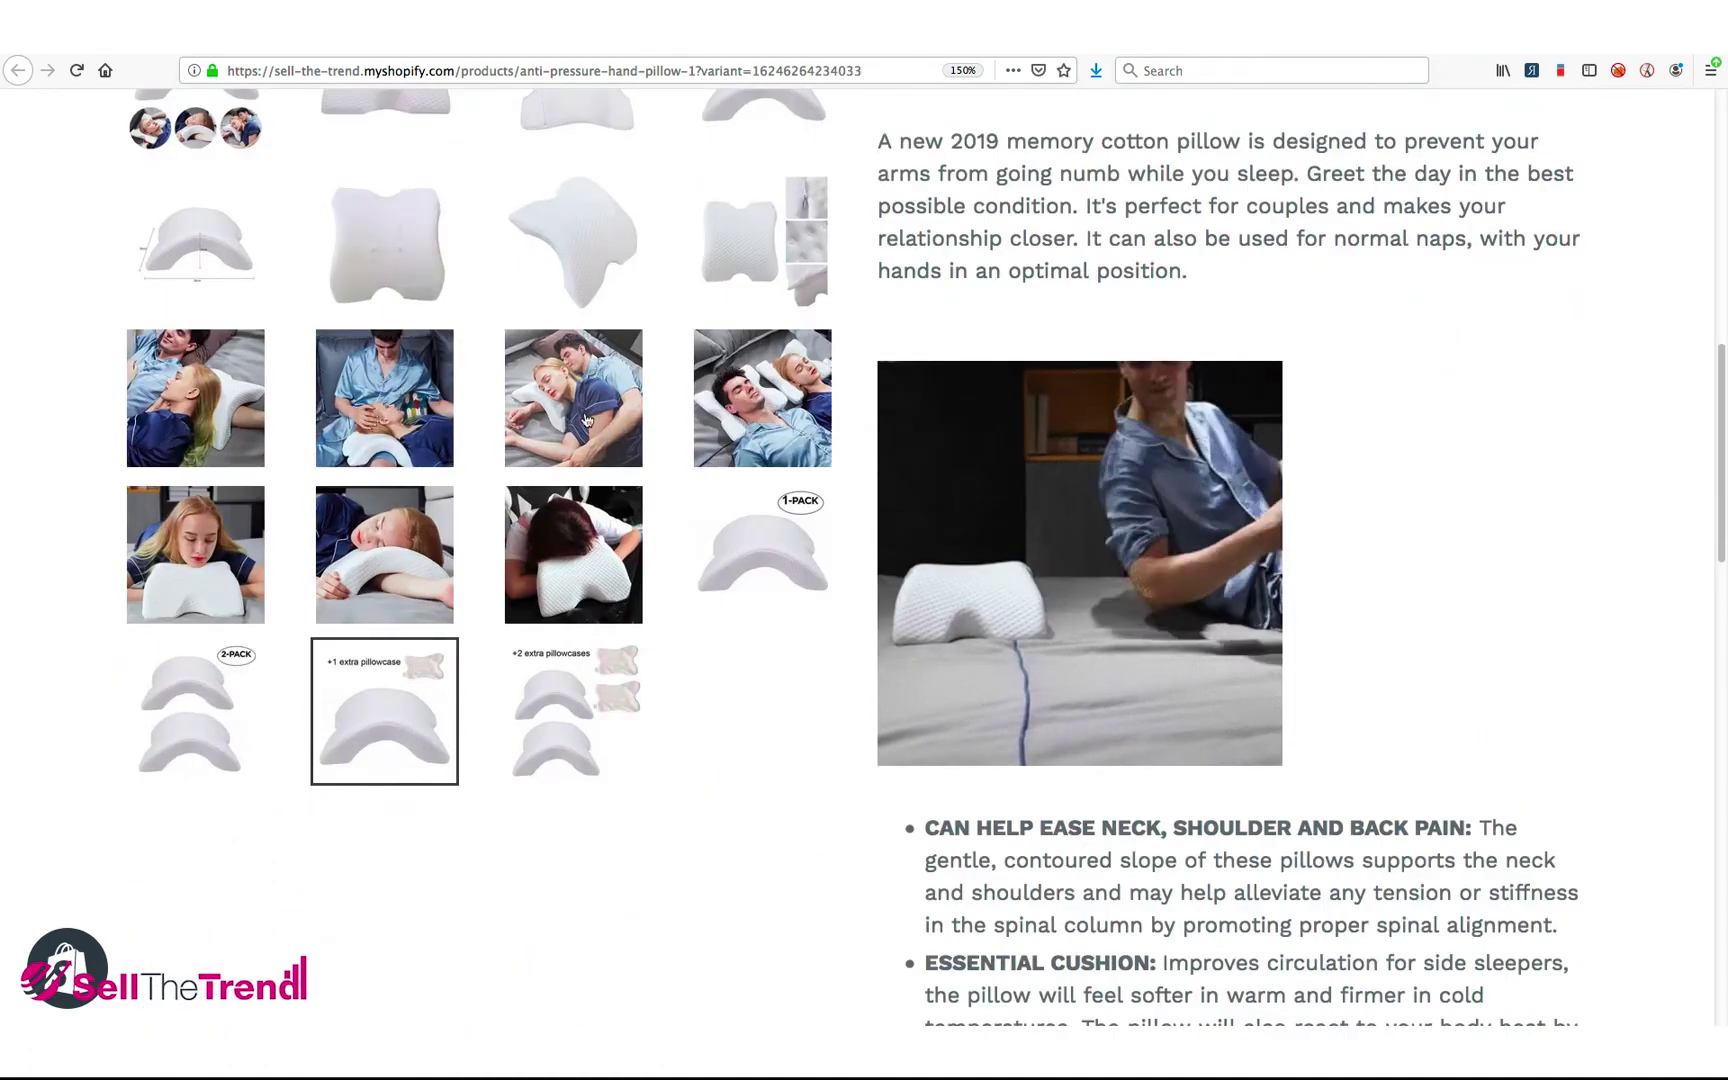
{"action": "scroll", "coordinate": [538, 566], "scroll_direction": "up", "scroll_amount": 2}
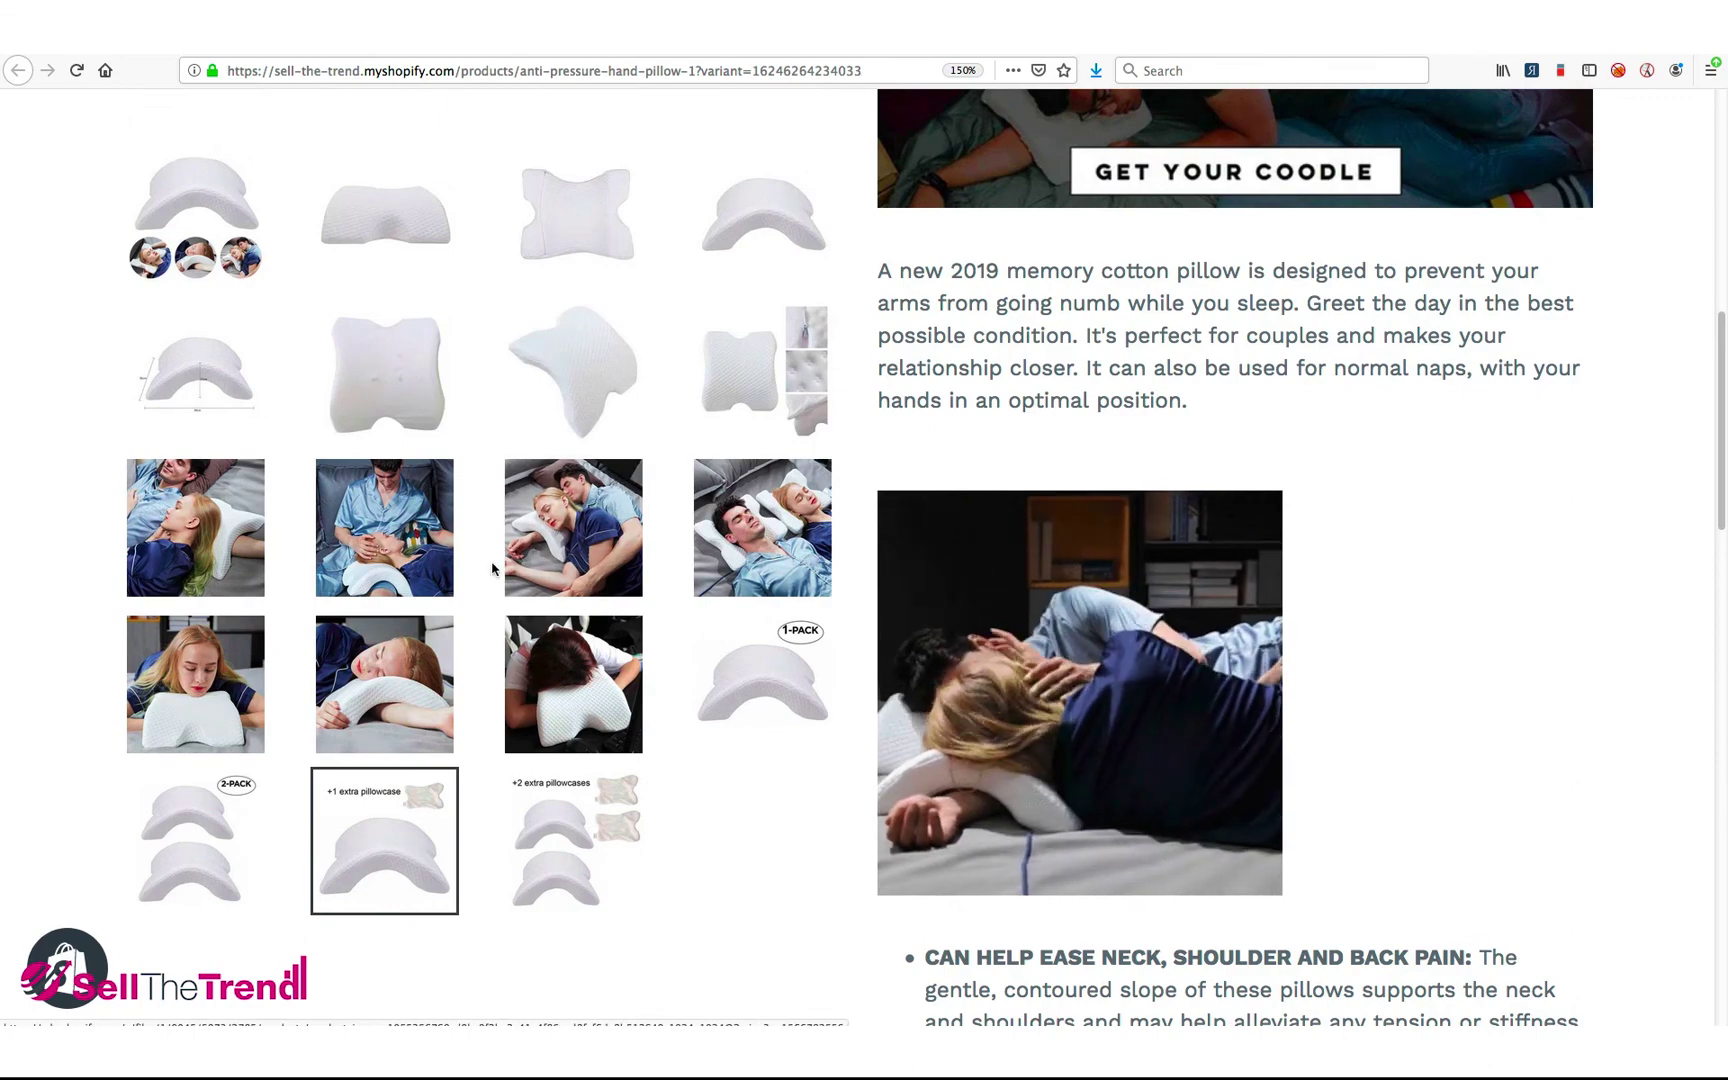
{"action": "scroll", "coordinate": [1179, 544], "scroll_direction": "down", "scroll_amount": 10}
{"action": "scroll", "coordinate": [1179, 544], "scroll_direction": "down", "scroll_amount": 10}
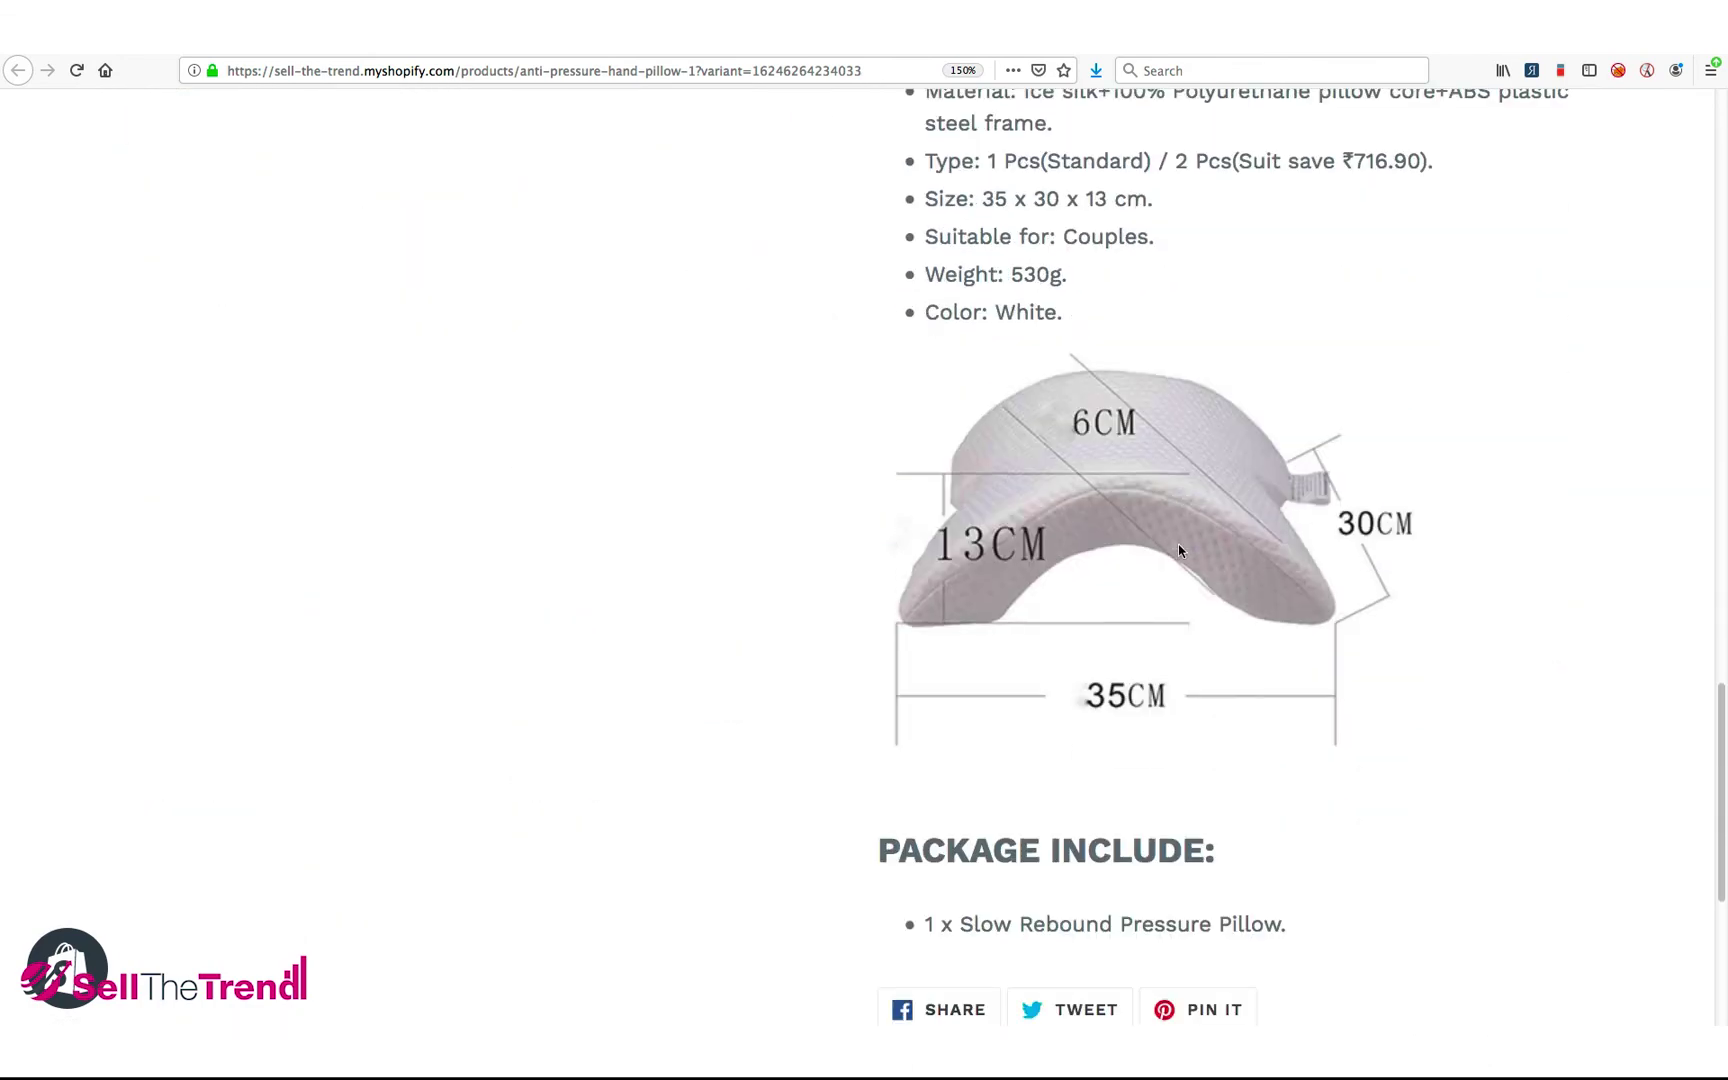
{"action": "scroll", "coordinate": [1179, 544], "scroll_direction": "up", "scroll_amount": 20}
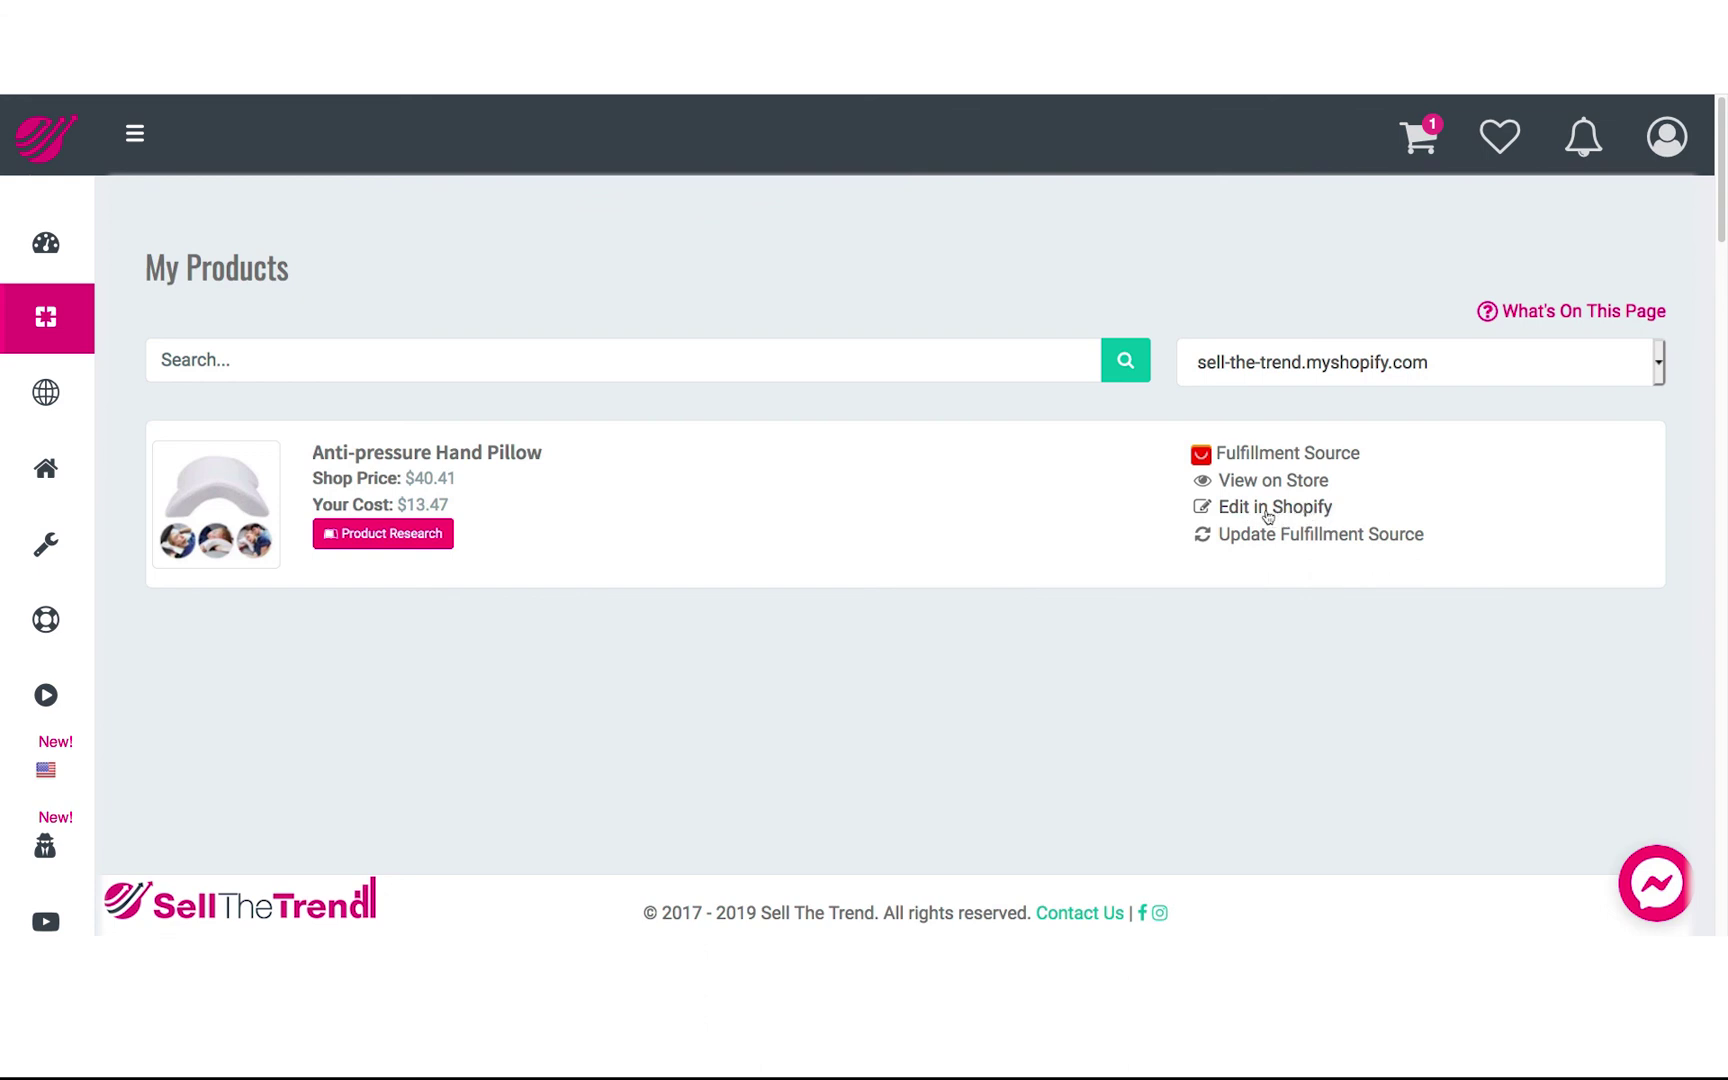
Step: Open the Anti-pressure Hand Pillow for editing in Shopify and review its description, tags, variants and search engine listing
{"action": "left_click", "coordinate": [1267, 515]}
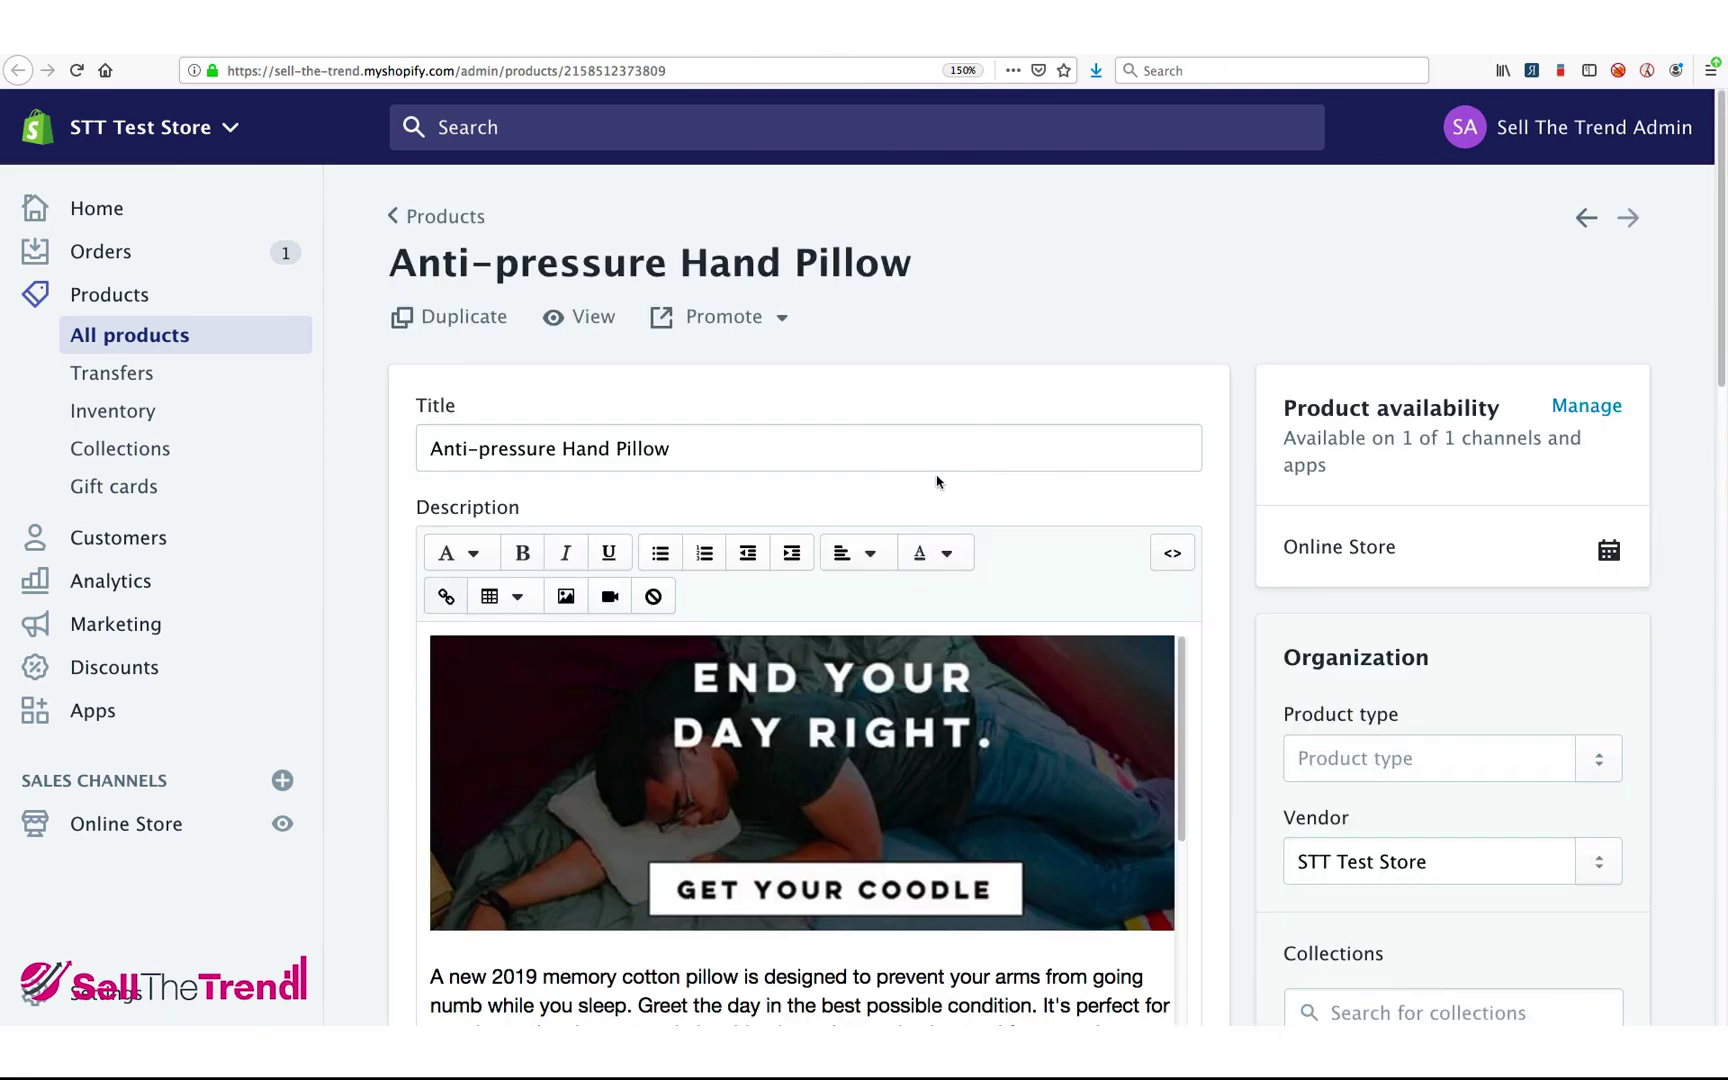
{"action": "scroll", "coordinate": [1335, 665], "scroll_direction": "down", "scroll_amount": 10}
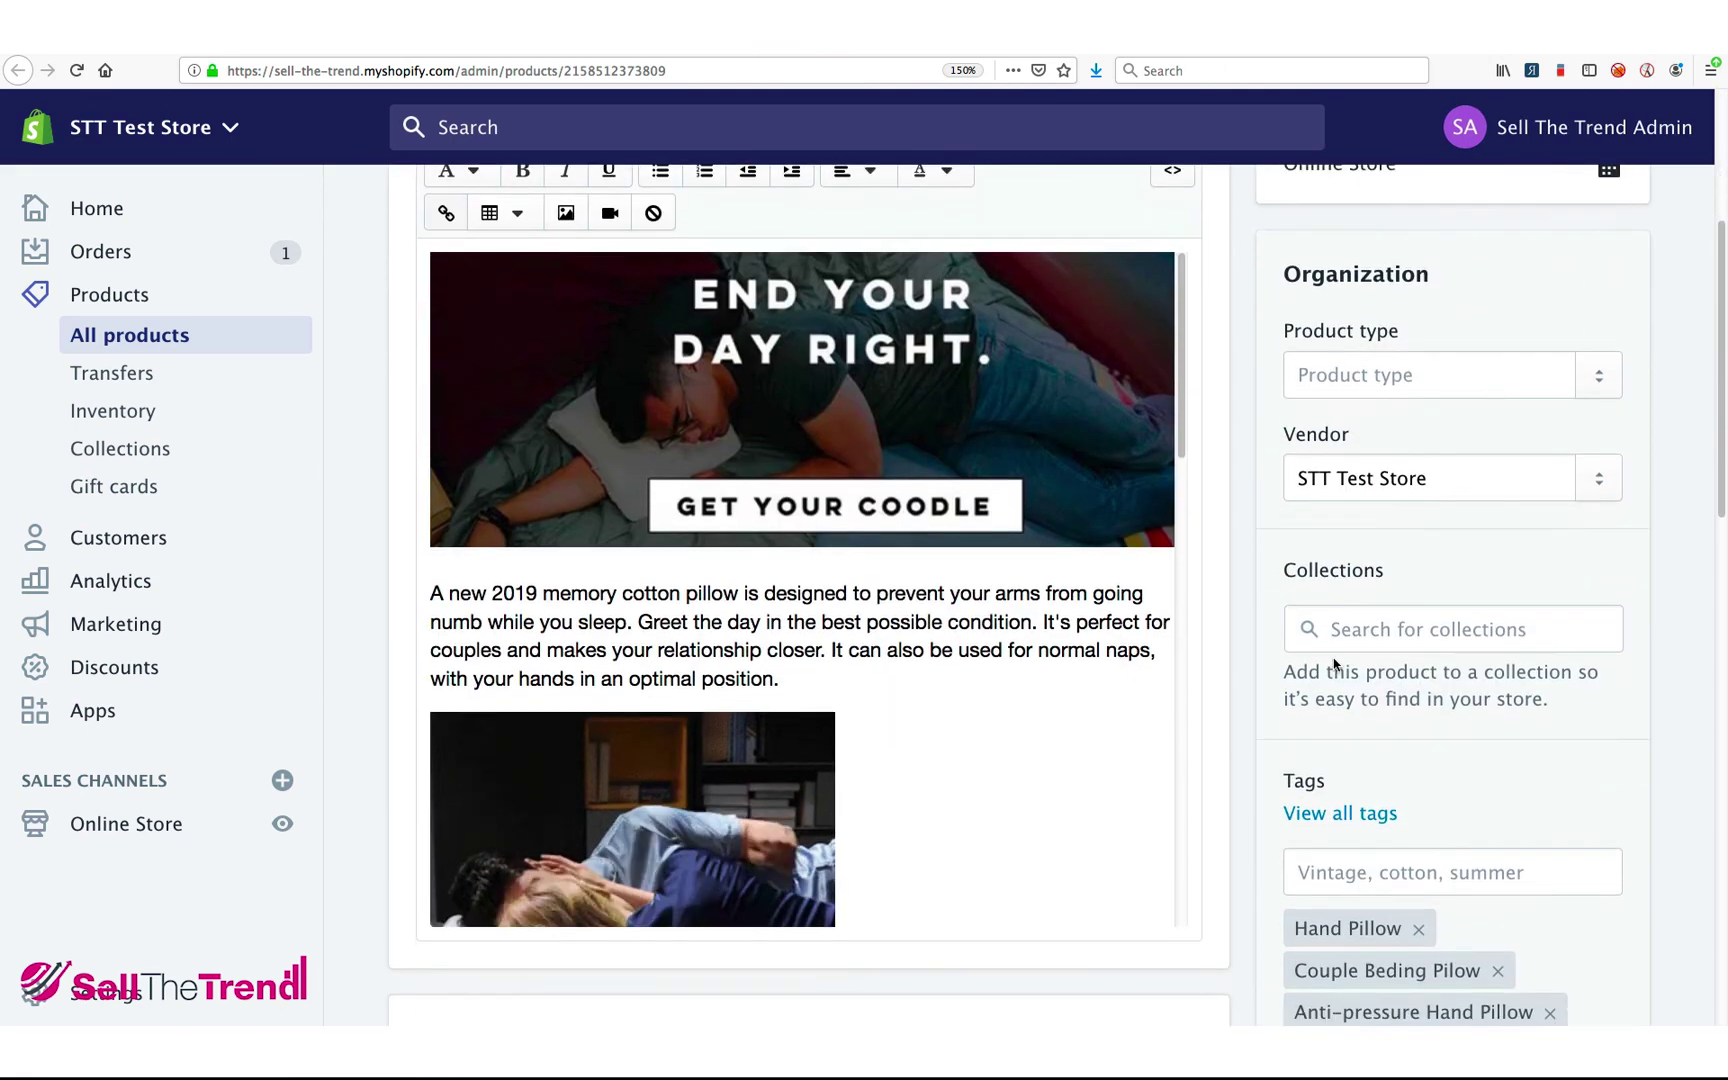
{"action": "scroll", "coordinate": [1335, 665], "scroll_direction": "down", "scroll_amount": 7}
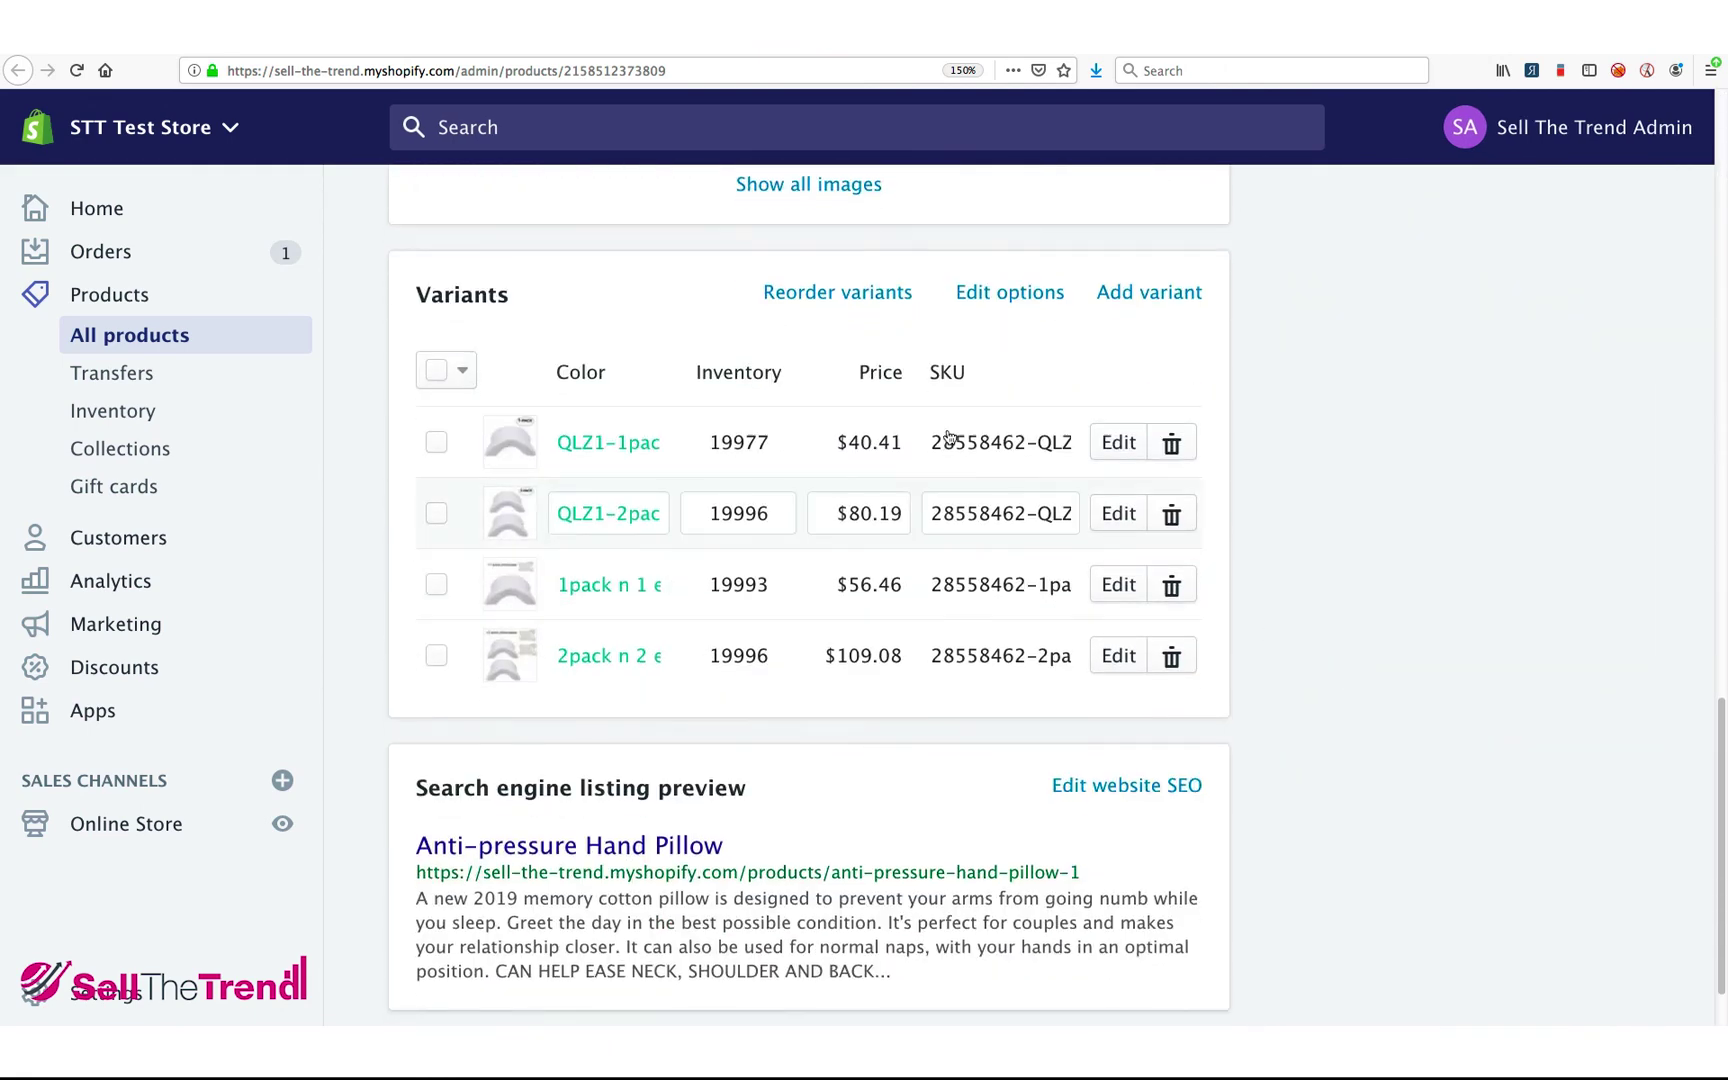
{"action": "scroll", "coordinate": [1017, 588], "scroll_direction": "up", "scroll_amount": 5}
{"action": "scroll", "coordinate": [1017, 588], "scroll_direction": "up", "scroll_amount": 6}
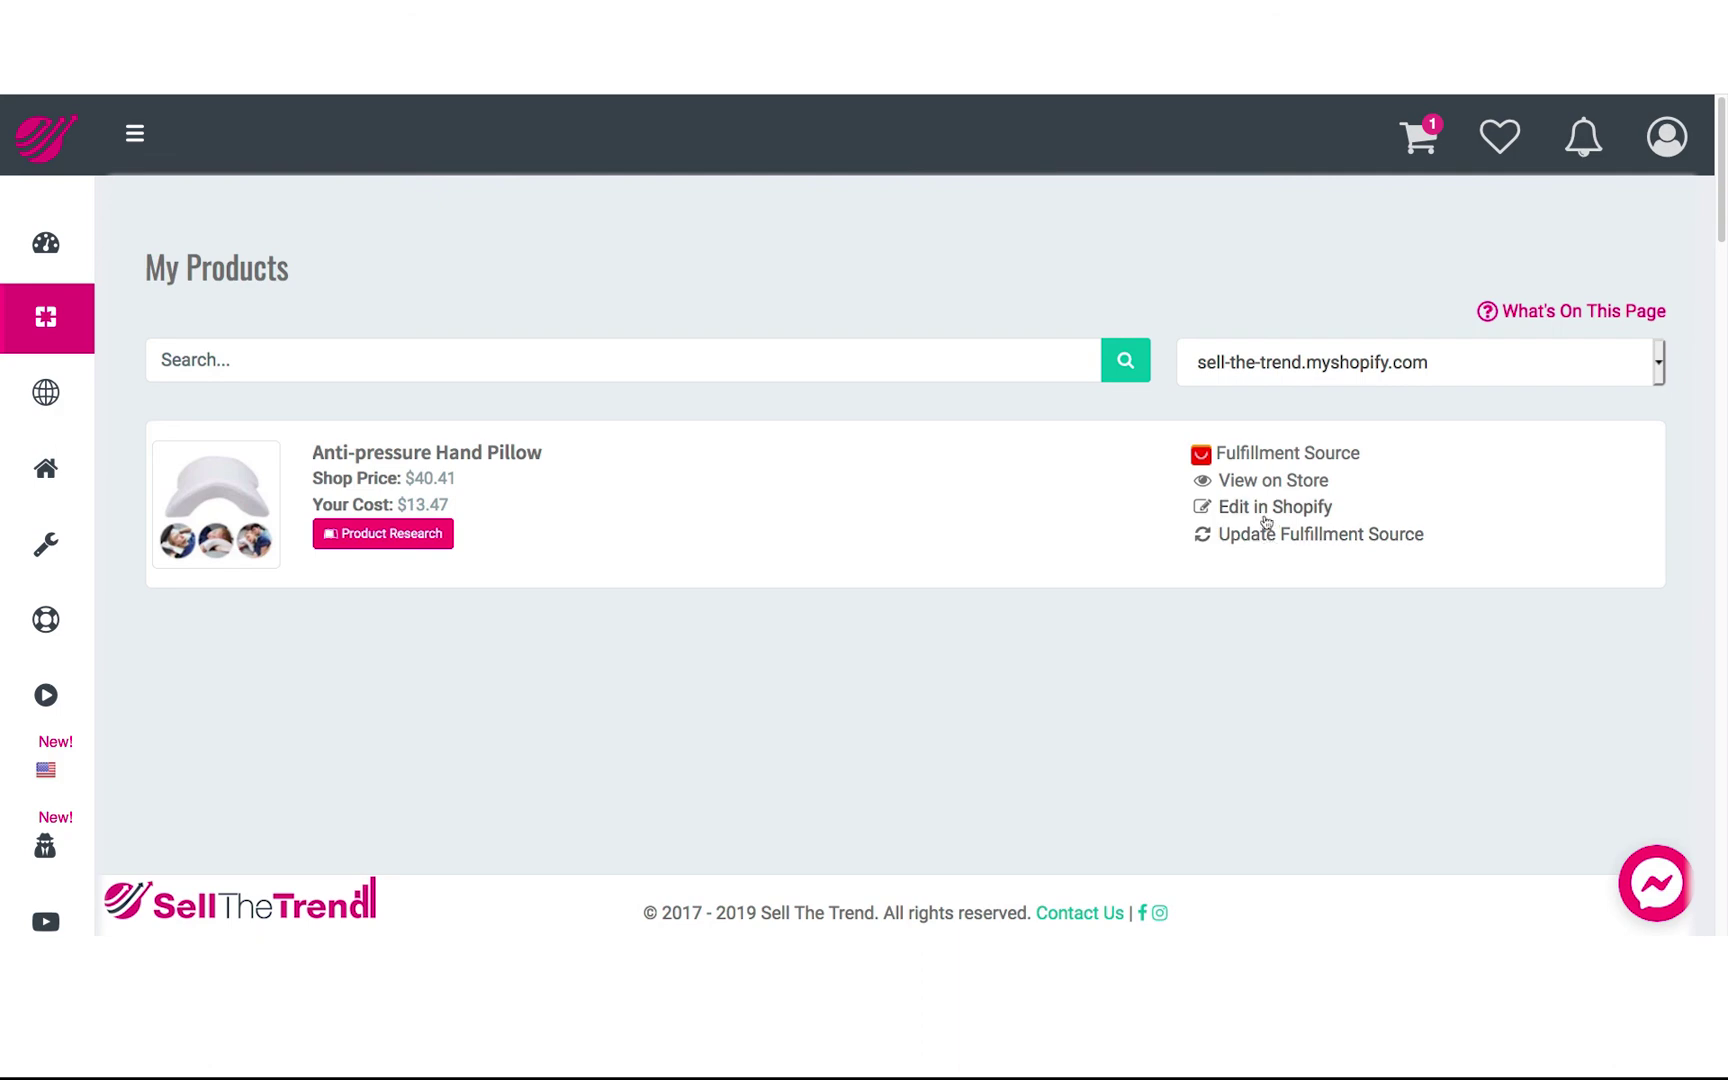
Step: Reopen the pillow's fulfillment source from My Products and examine the AliExpress seller, pricing and shipping details
{"action": "left_click", "coordinate": [1256, 456]}
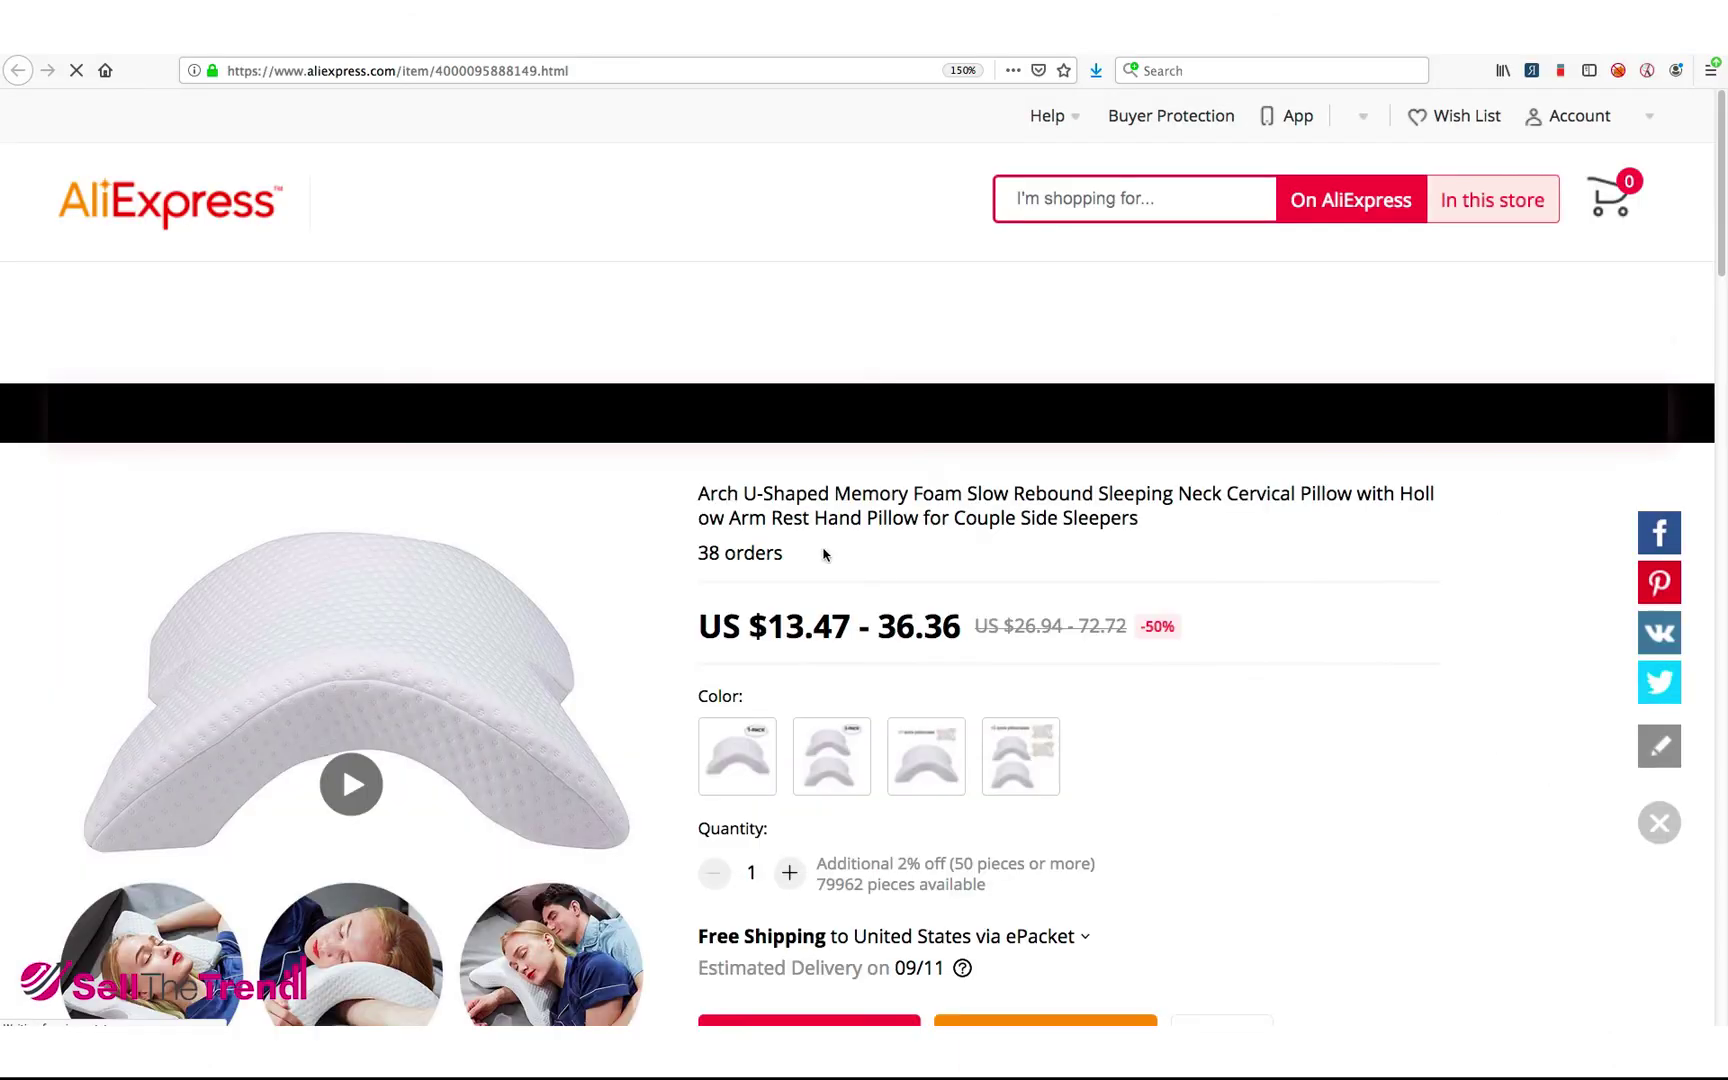
{"action": "scroll", "coordinate": [864, 705], "scroll_direction": "down", "scroll_amount": 4}
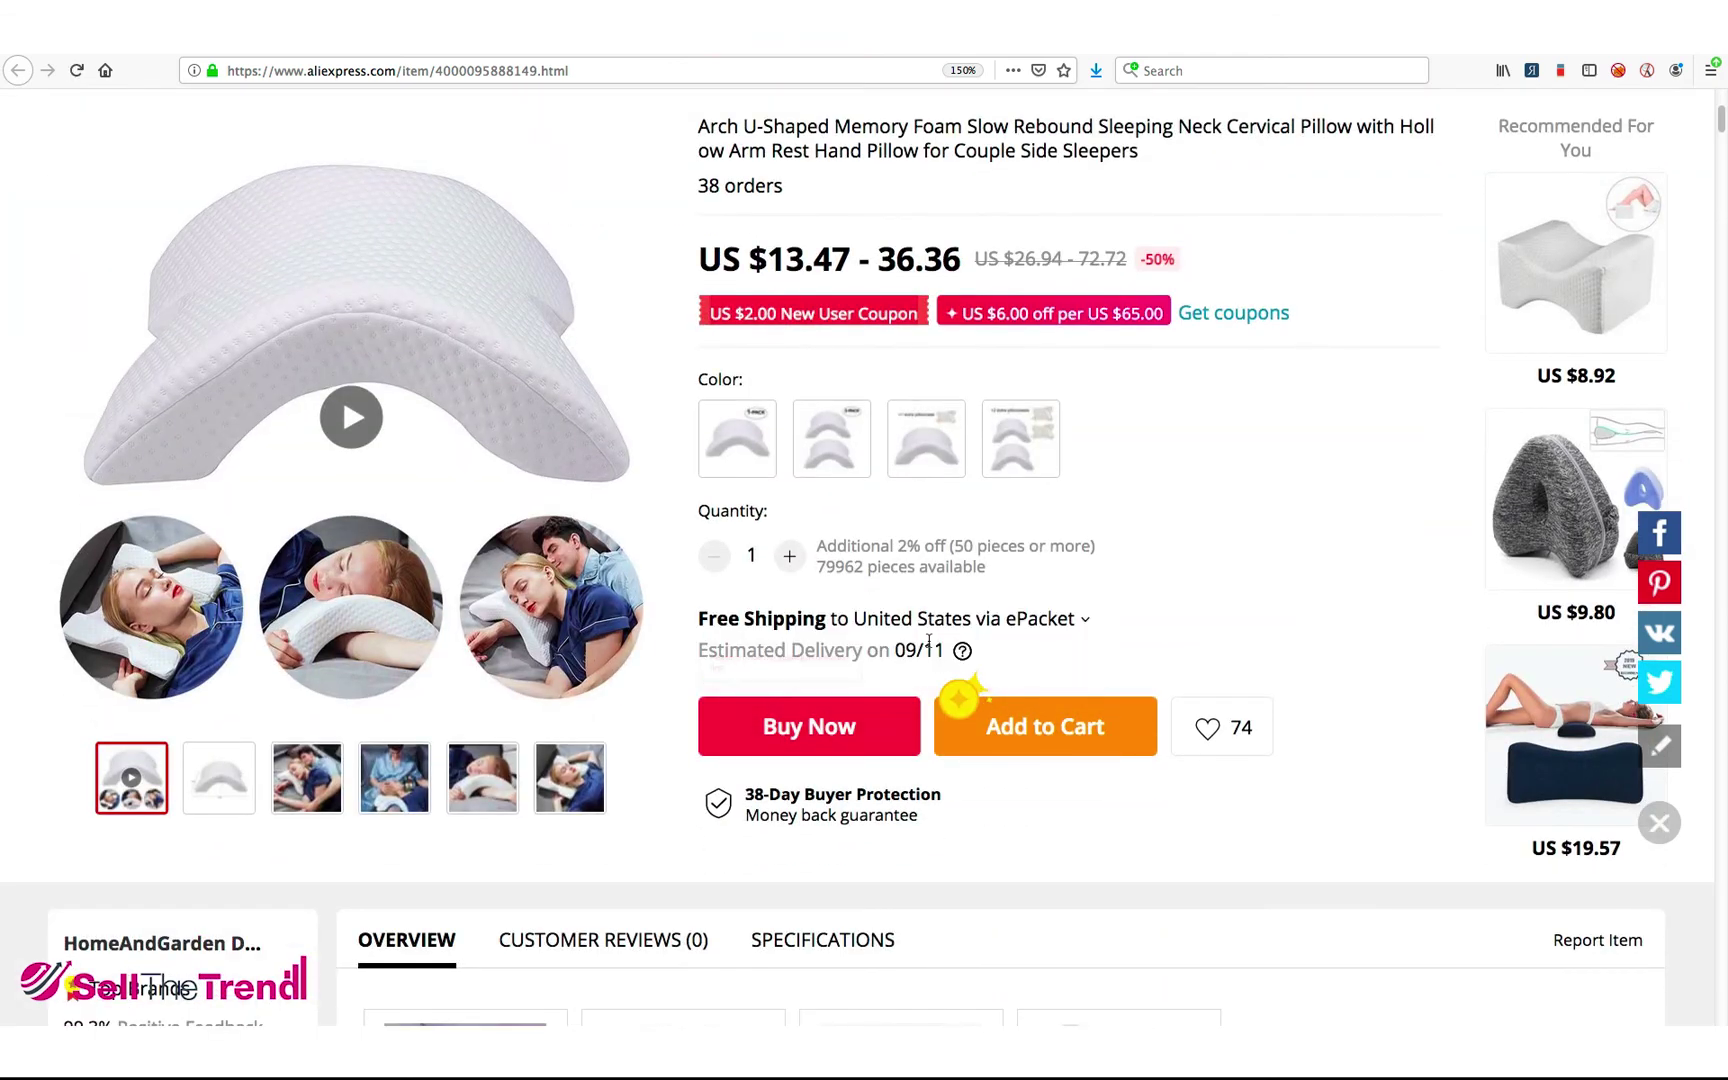
{"action": "scroll", "coordinate": [910, 607], "scroll_direction": "up", "scroll_amount": 4}
{"action": "scroll", "coordinate": [905, 637], "scroll_direction": "down", "scroll_amount": 1}
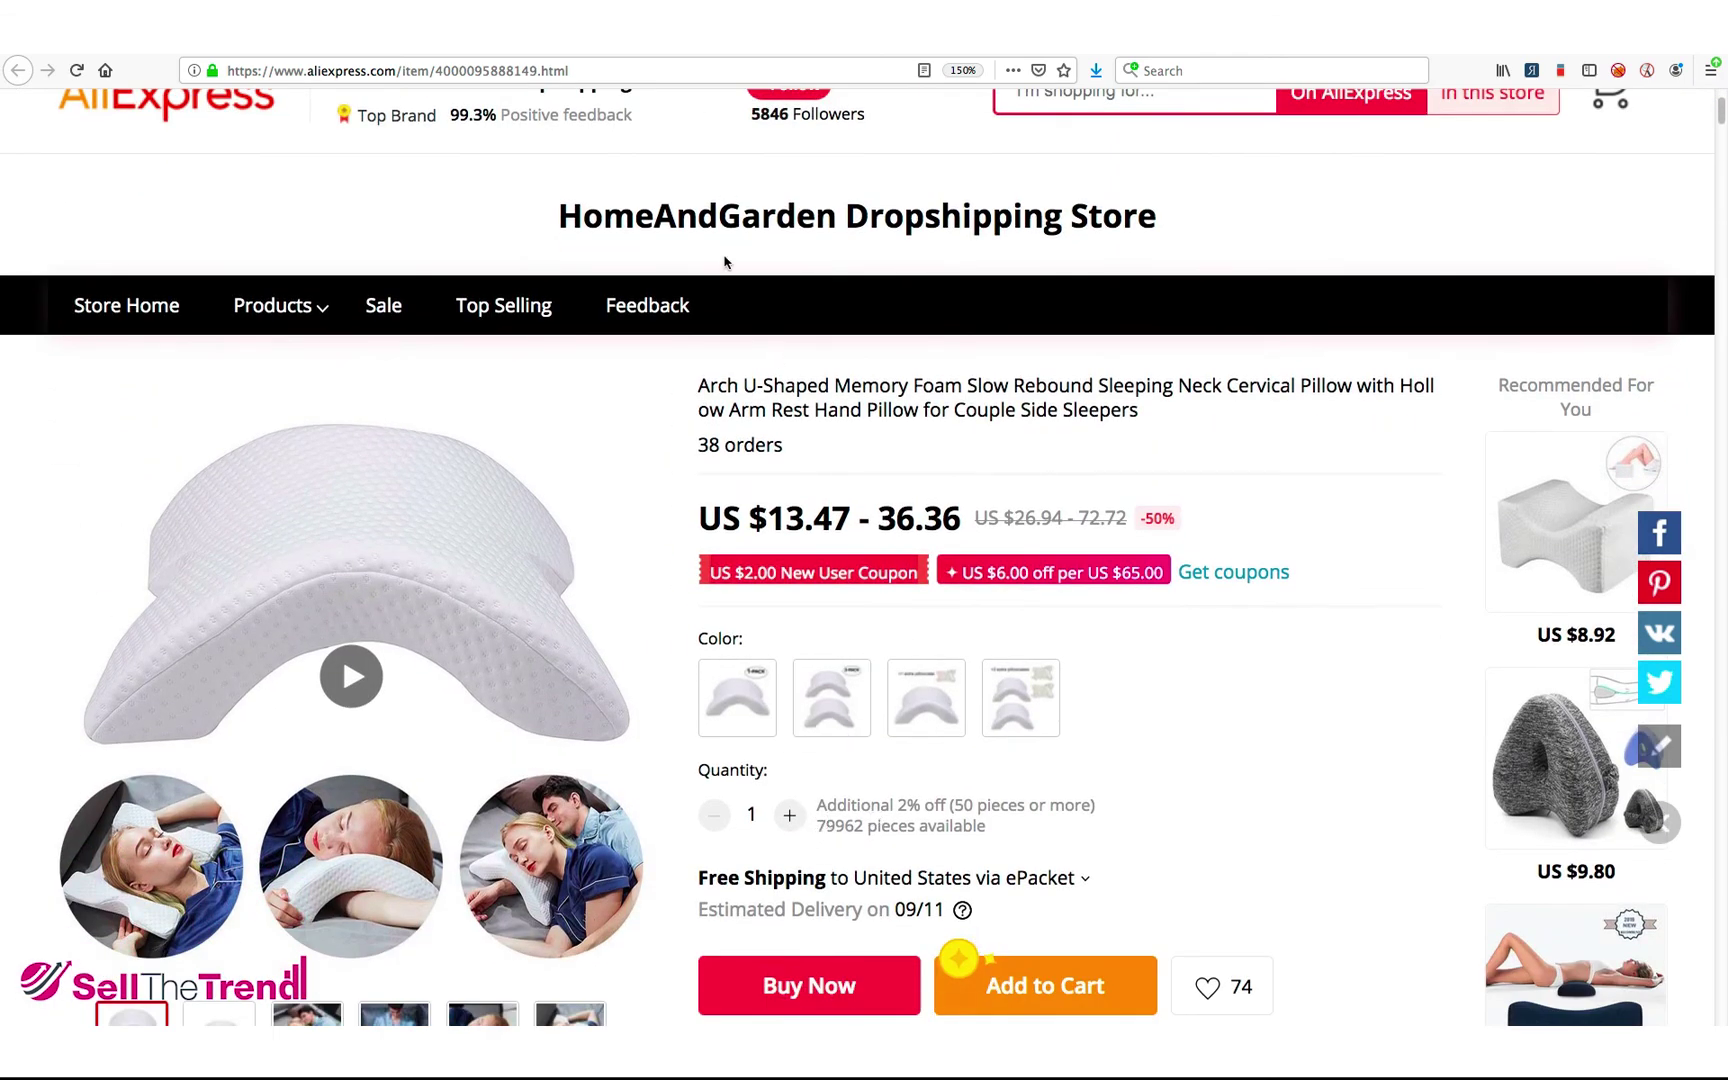
{"action": "scroll", "coordinate": [726, 264], "scroll_direction": "up", "scroll_amount": 3}
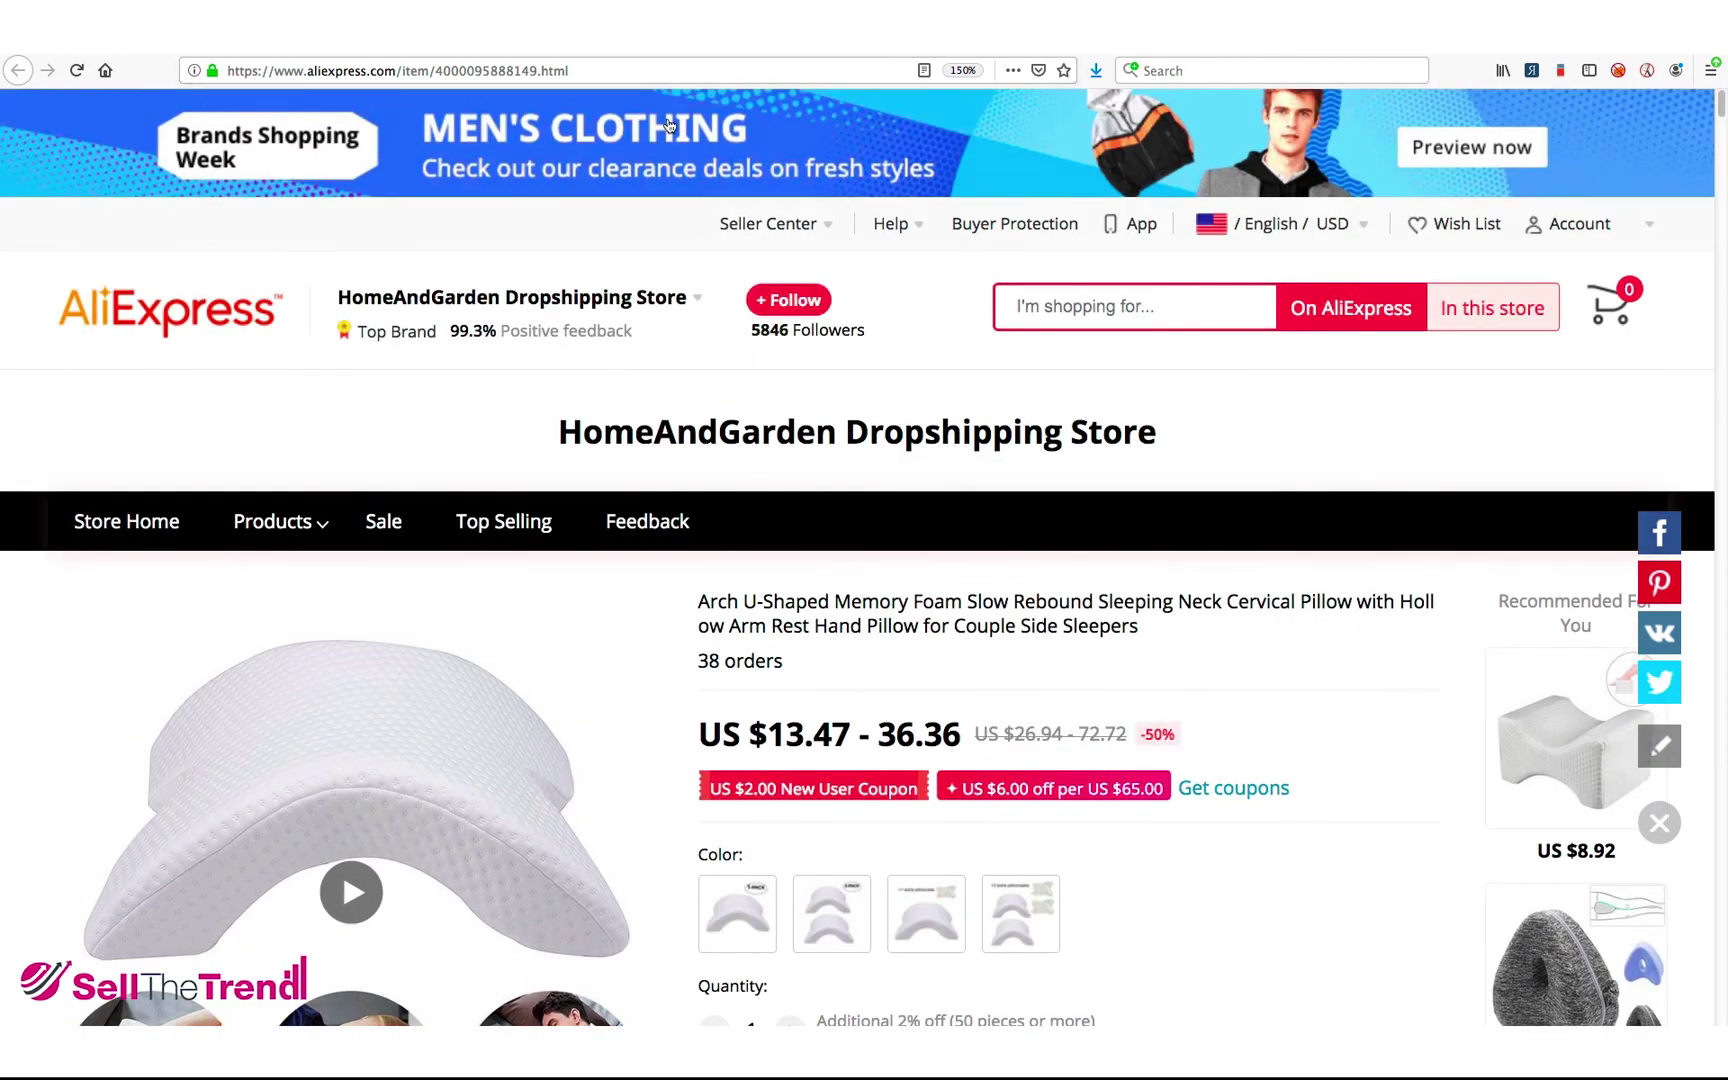
{"action": "scroll", "coordinate": [1097, 648], "scroll_direction": "down", "scroll_amount": 15}
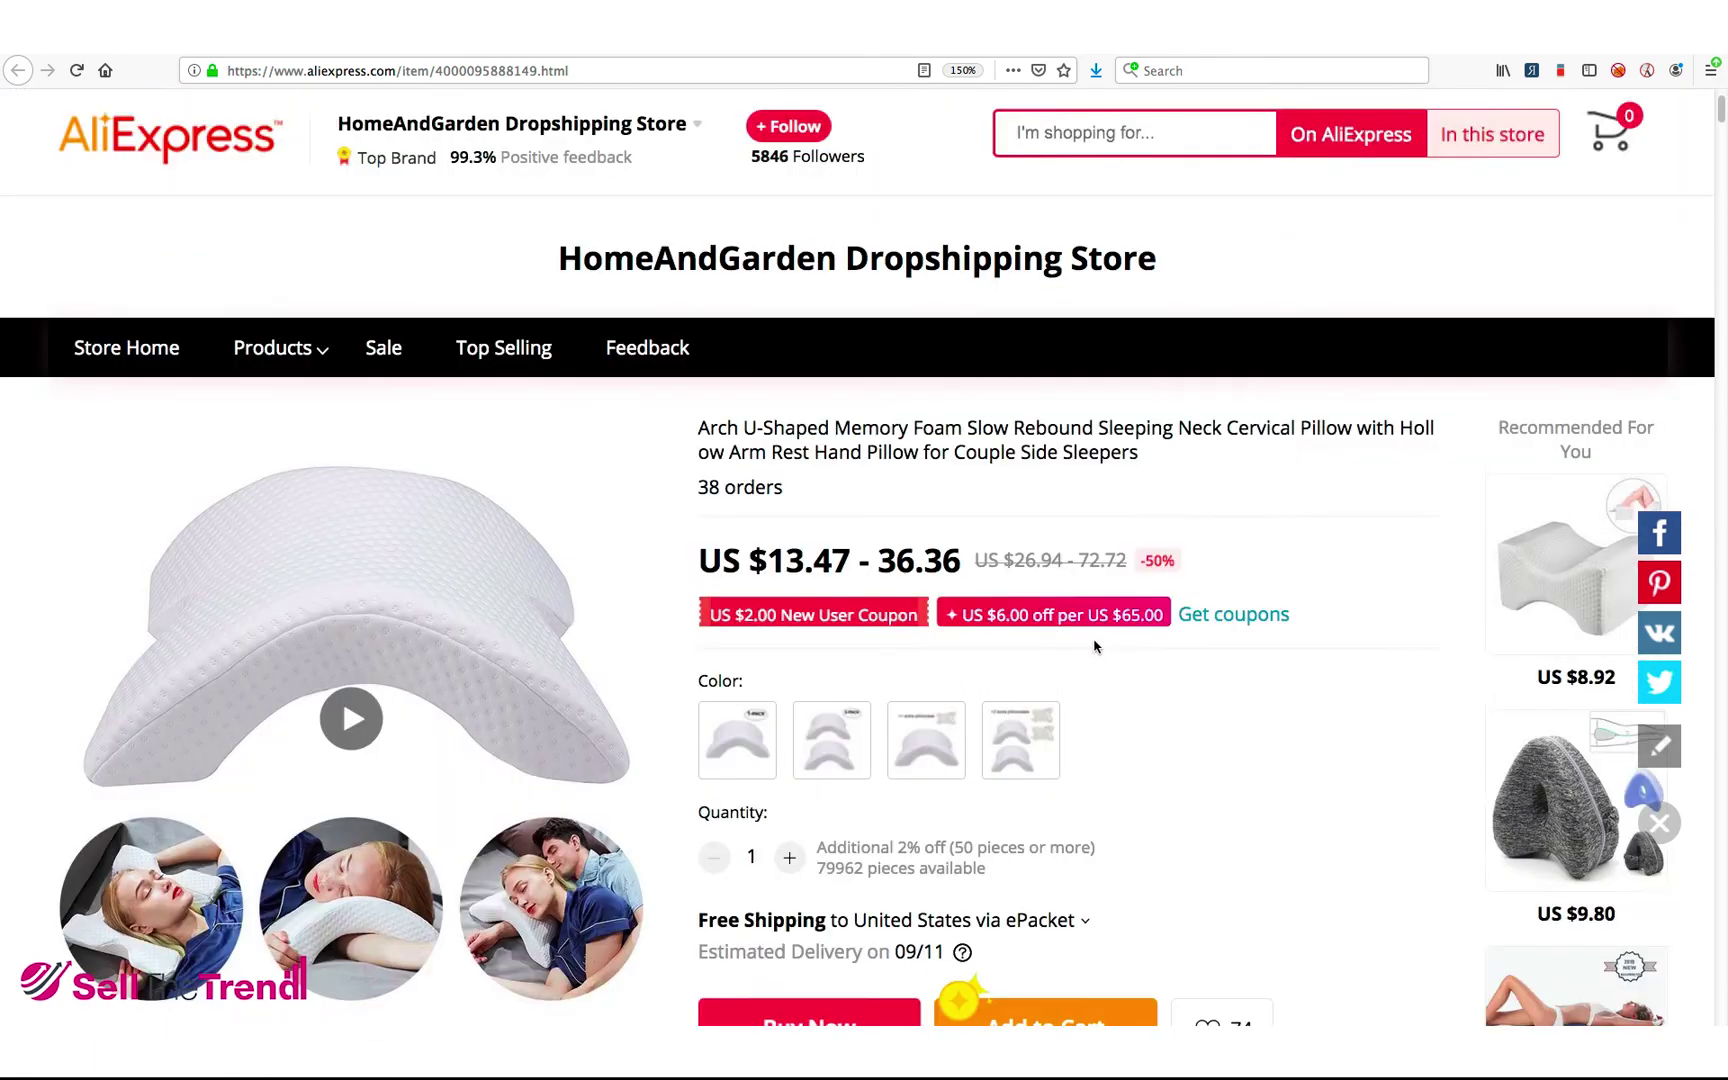
{"action": "scroll", "coordinate": [1097, 648], "scroll_direction": "up", "scroll_amount": 15}
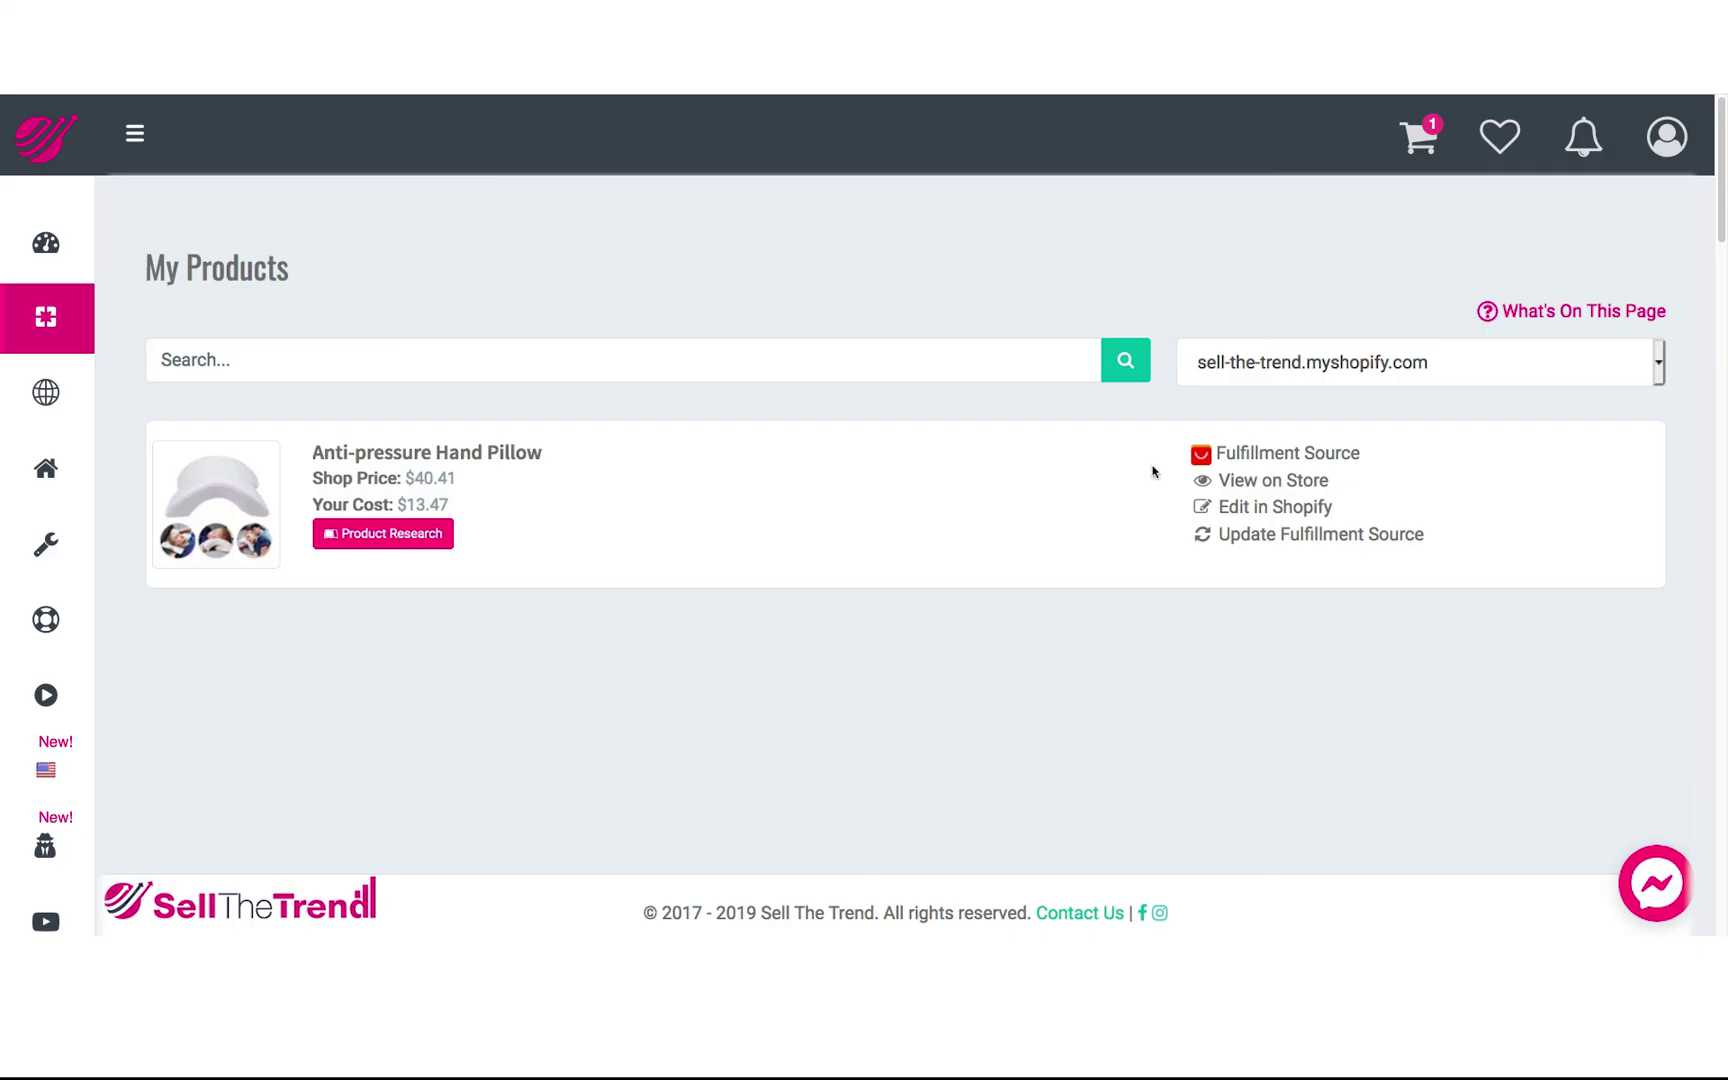
{"action": "left_click", "coordinate": [1268, 536]}
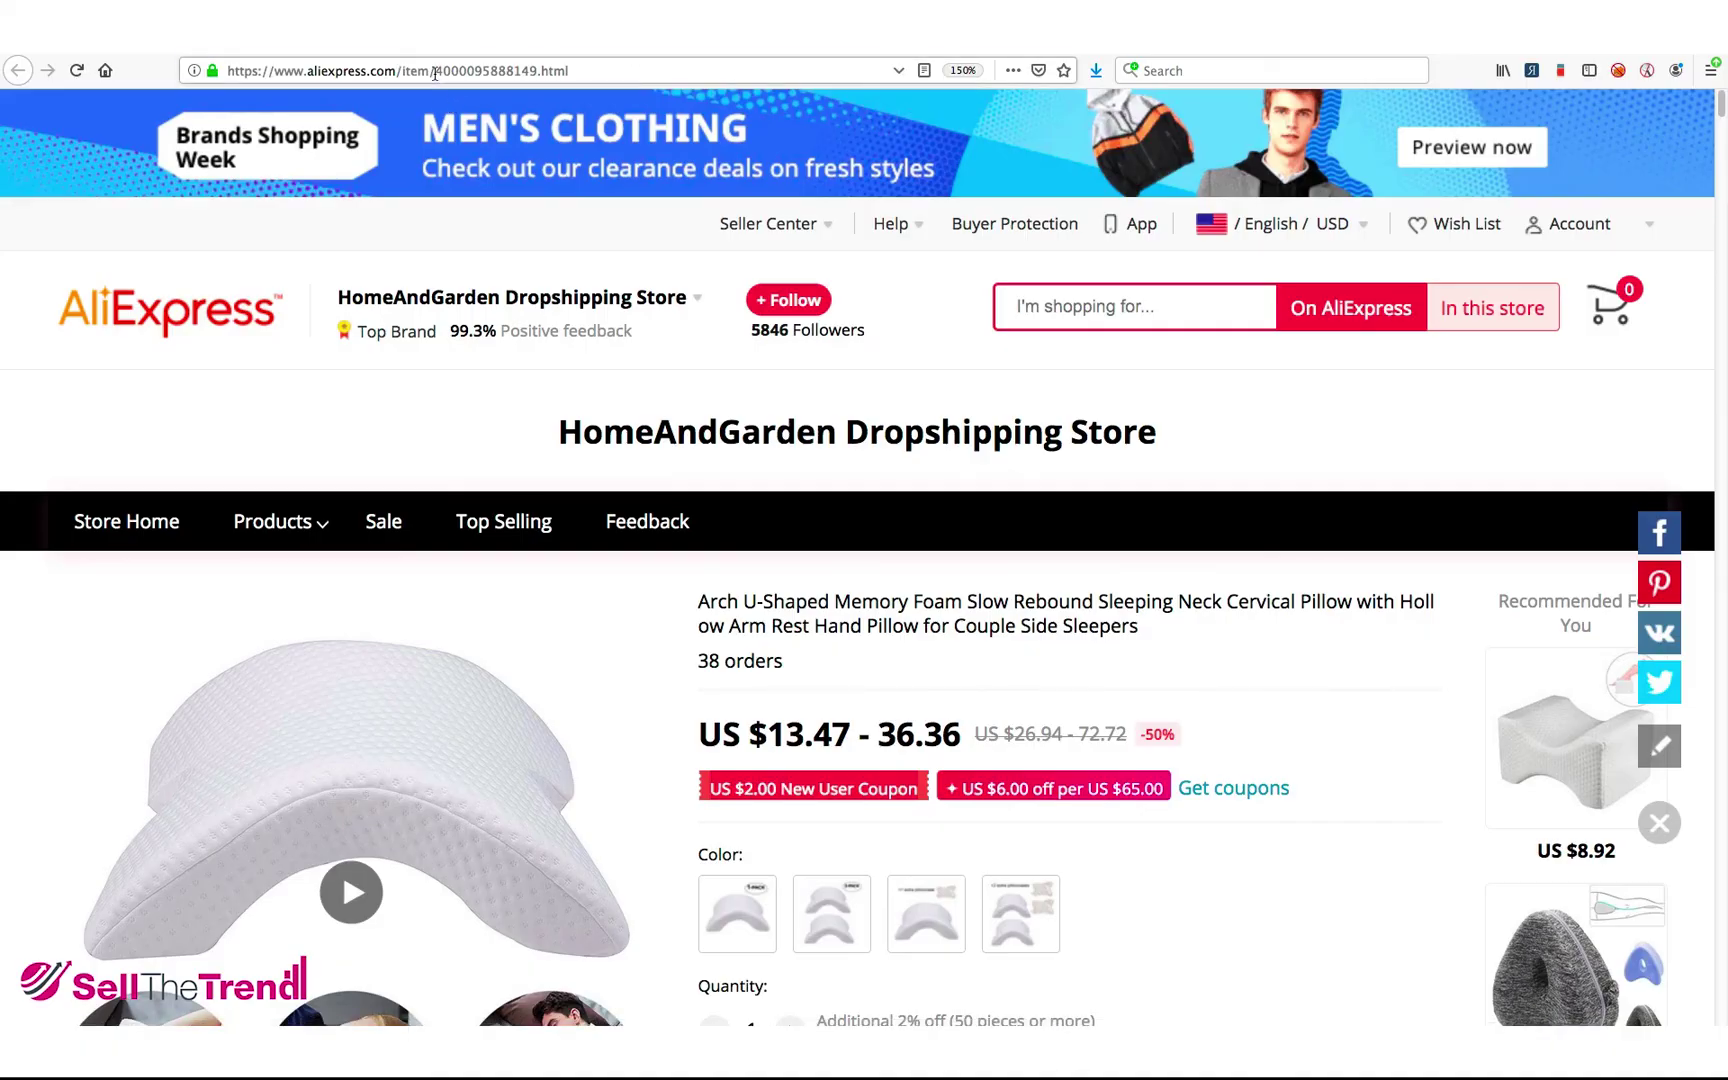
{"action": "left_click", "coordinate": [435, 72]}
{"action": "key", "text": "ctrl+c"}
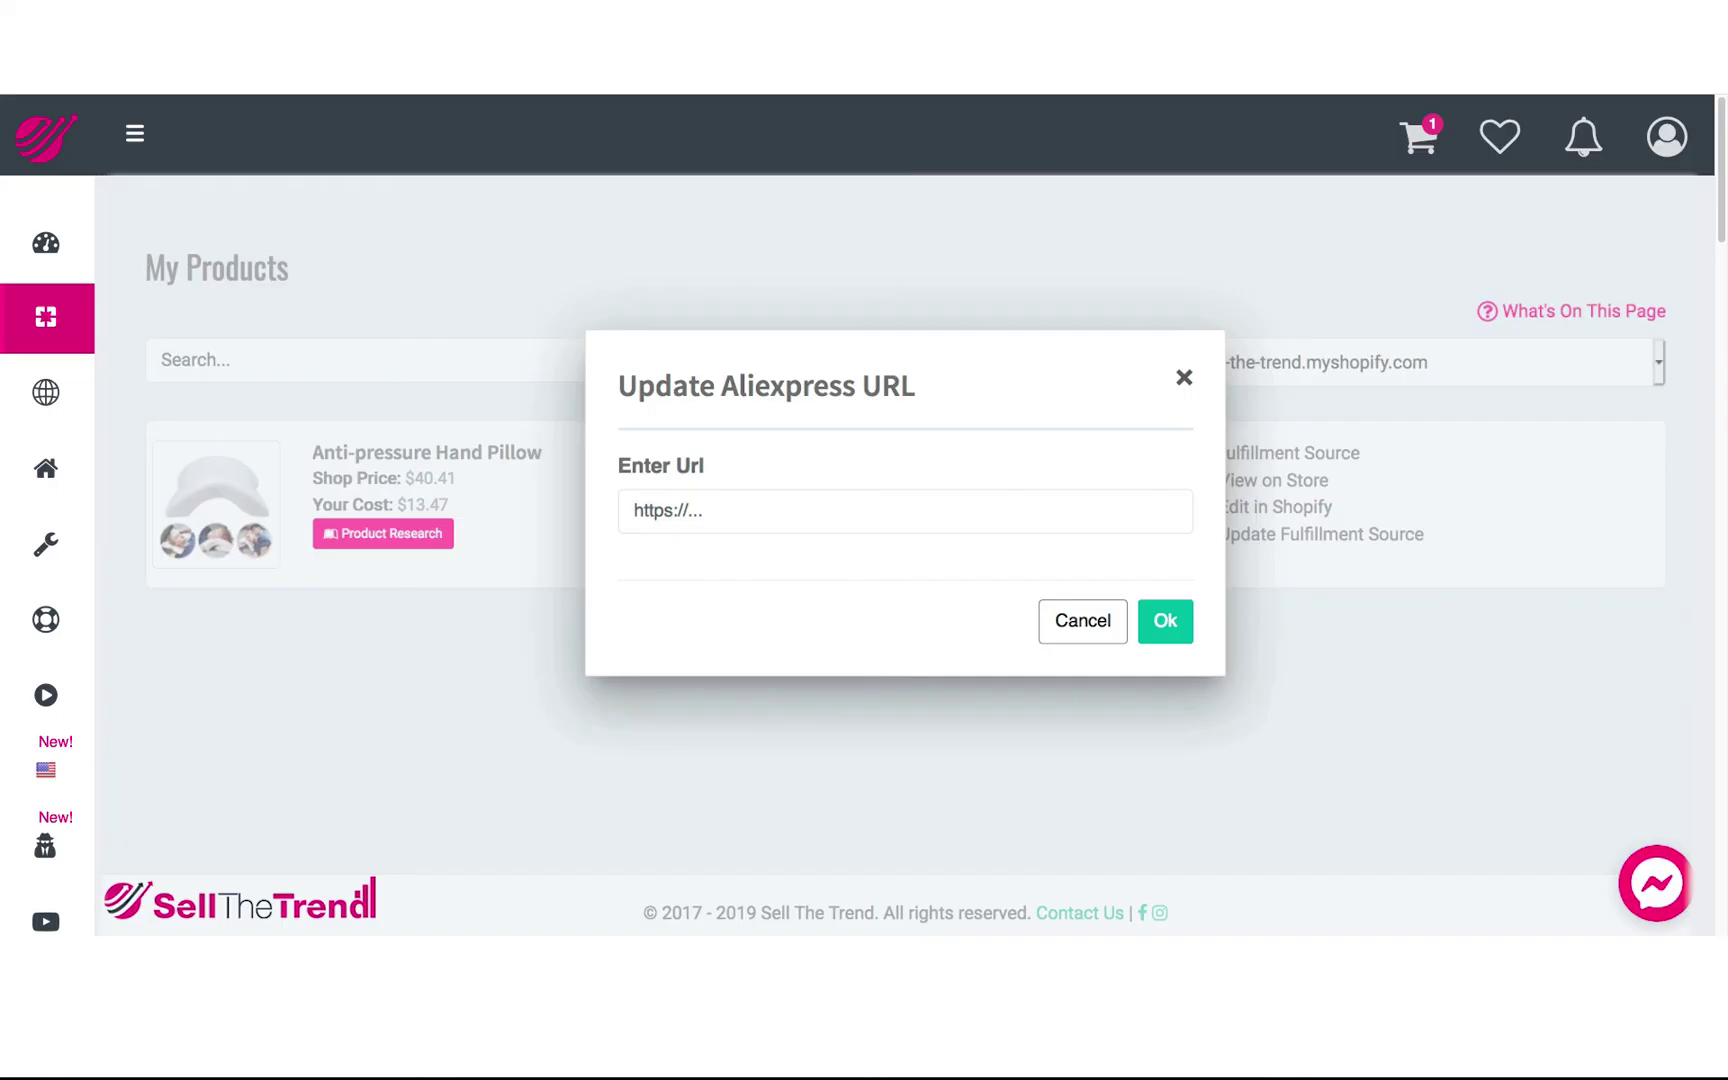
{"action": "left_click", "coordinate": [685, 516]}
{"action": "key", "text": "ctrl+v"}
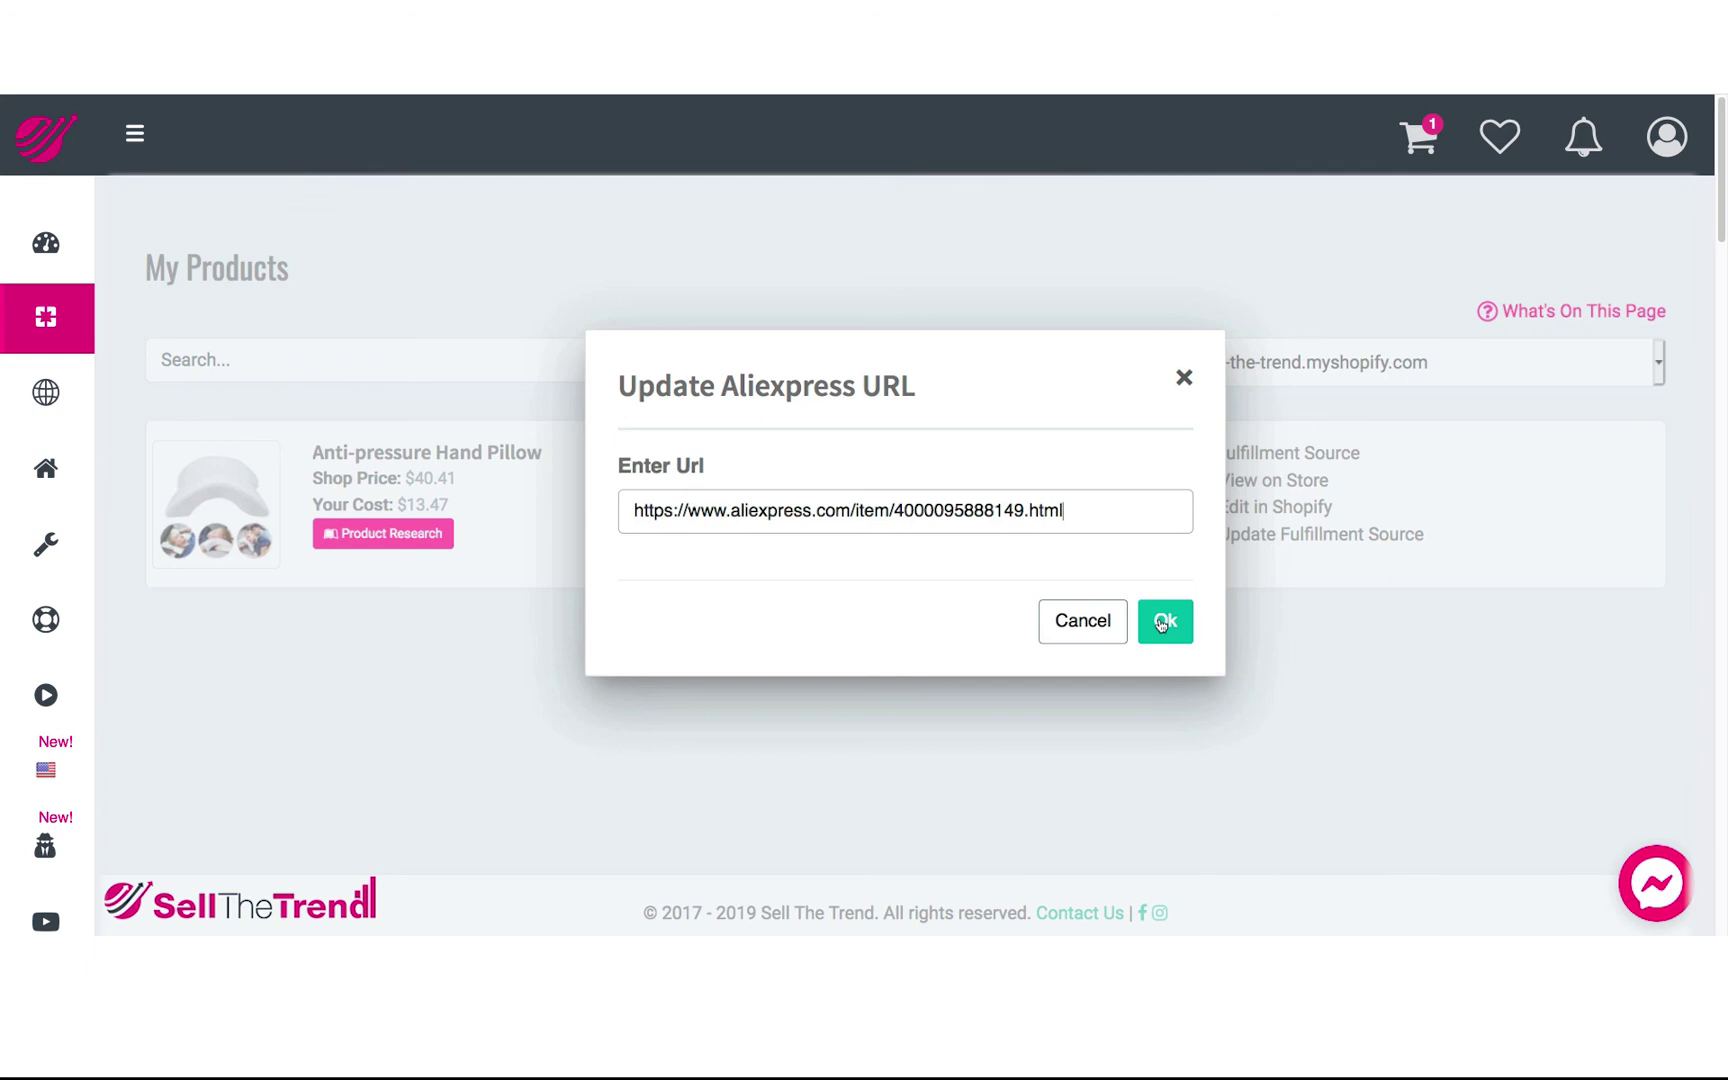
{"action": "left_click", "coordinate": [1183, 379]}
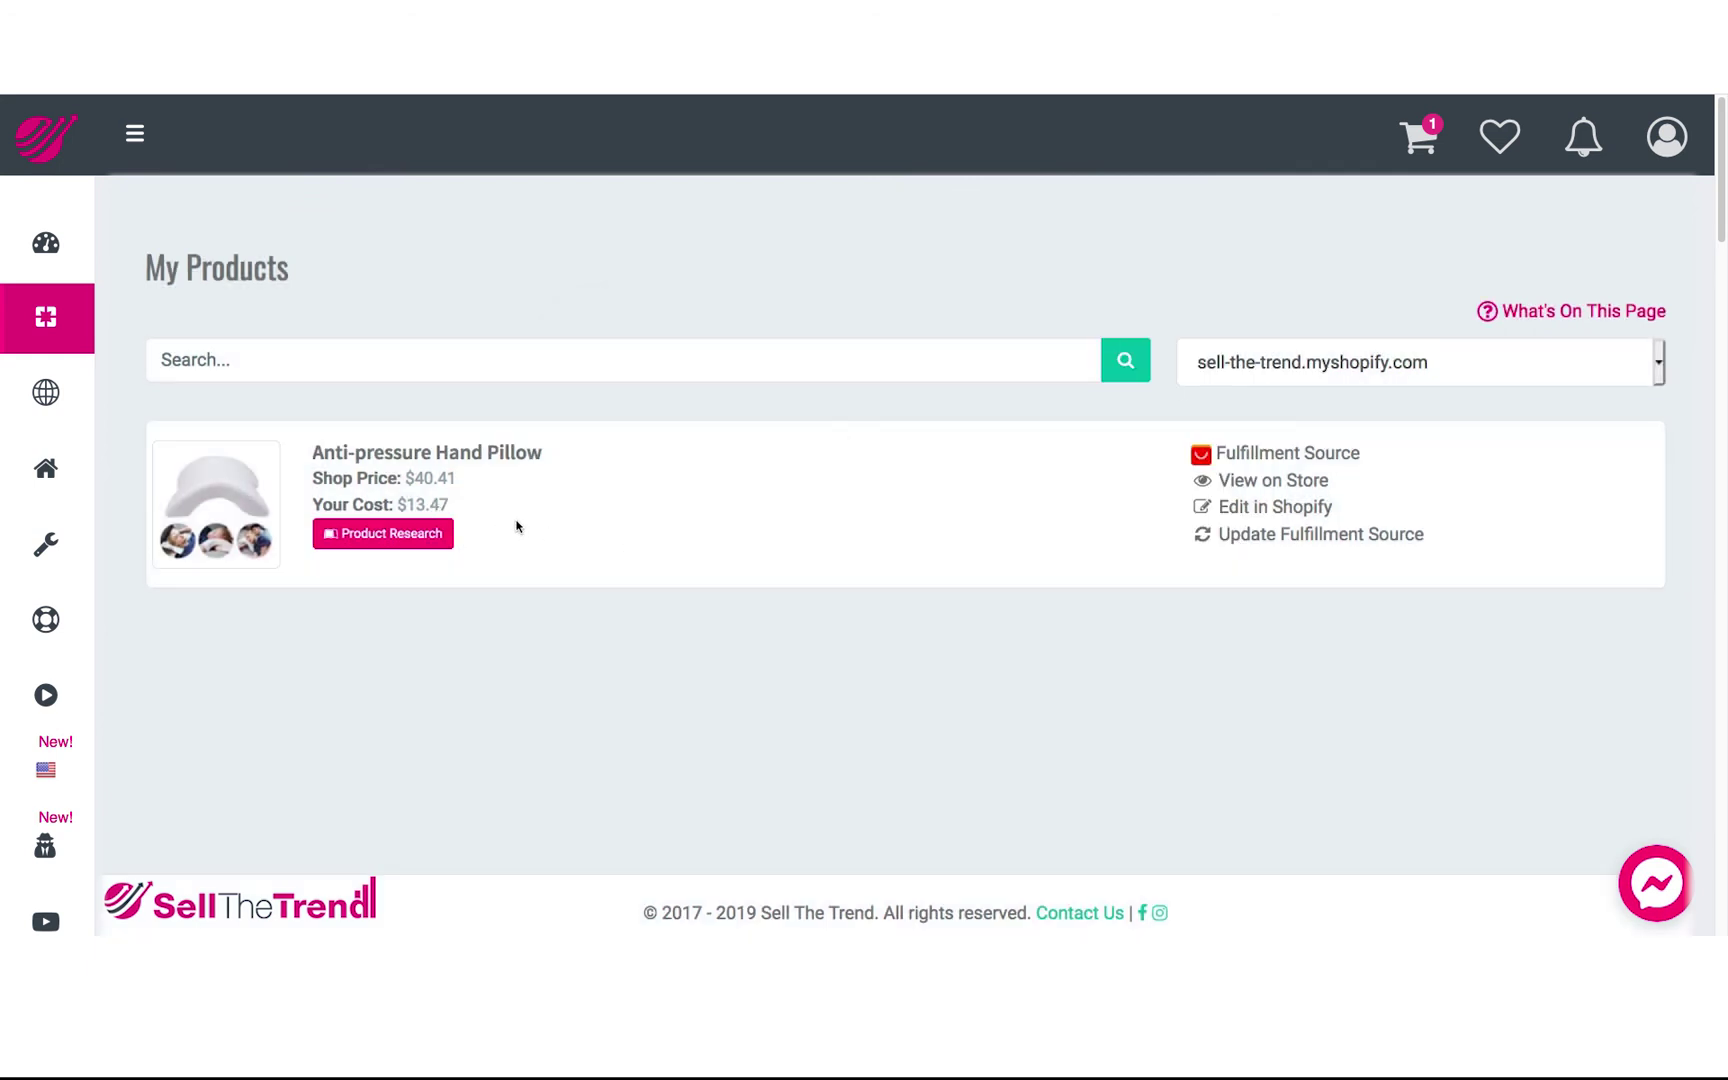